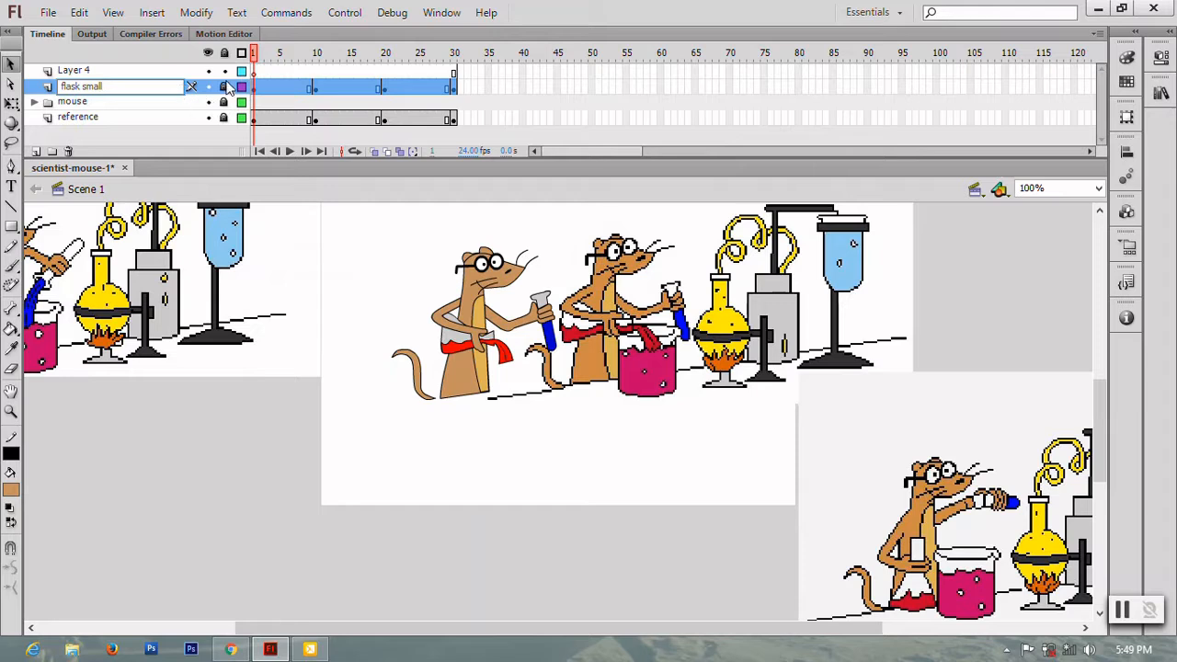
- Finish naming the layer flask small, and draw a wide rectangle on Layer 4 across the lower part of the stage
{"action": "key", "text": "Return"}
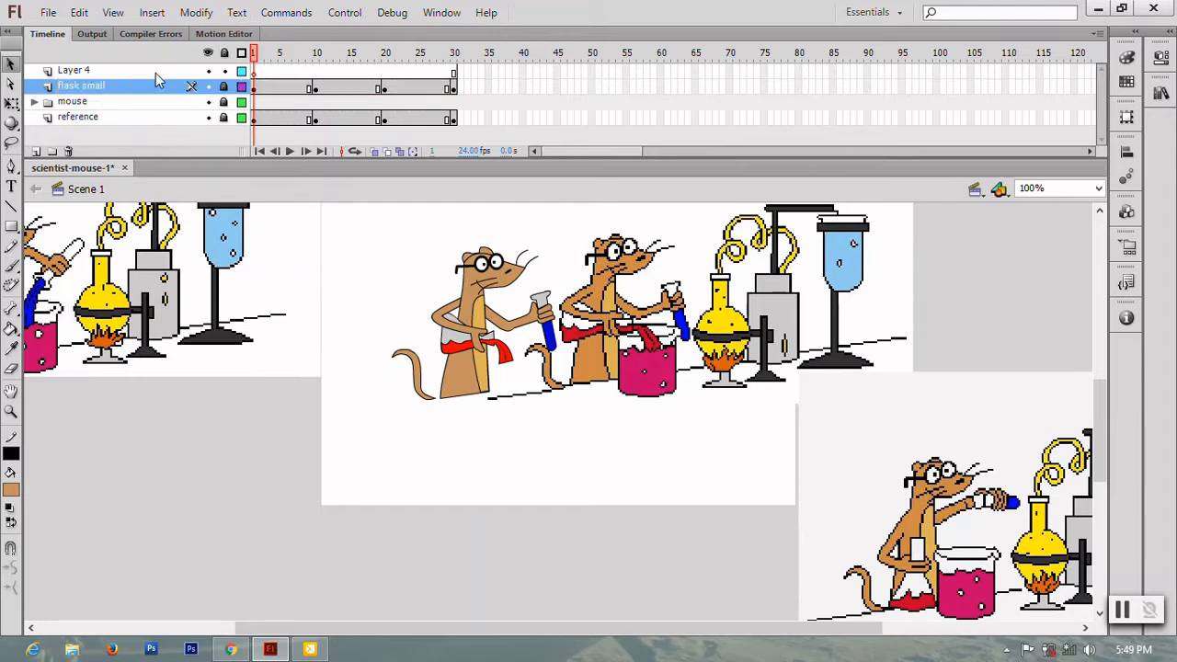
{"action": "left_click", "coordinate": [180, 70]}
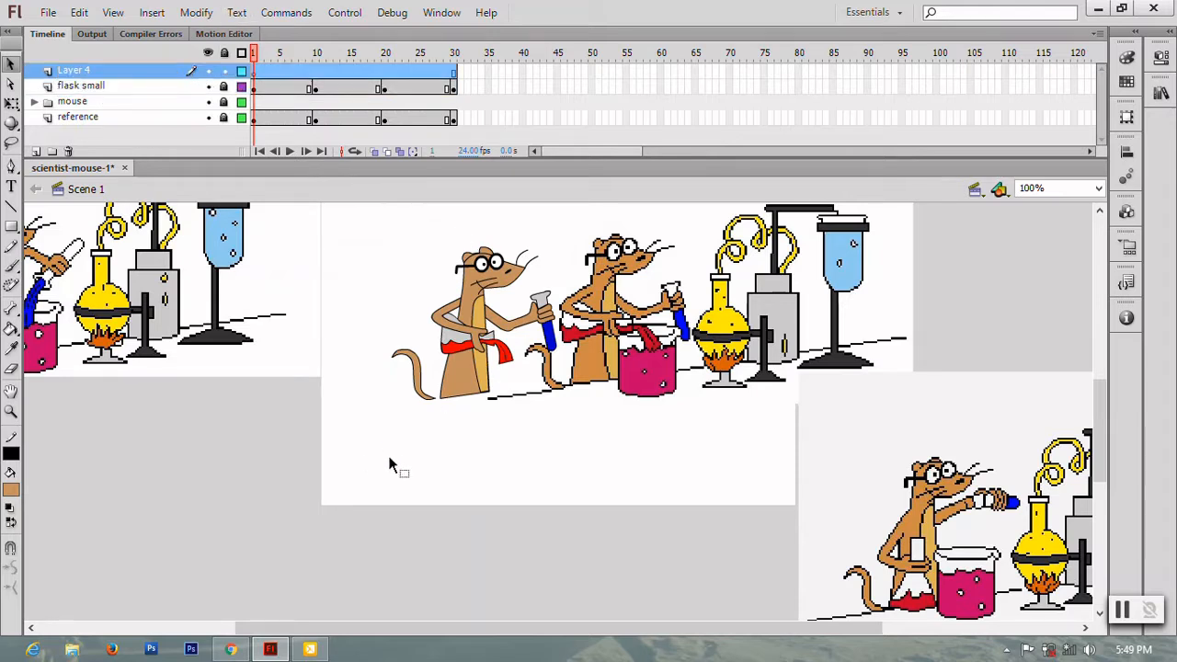
{"action": "key", "text": "r"}
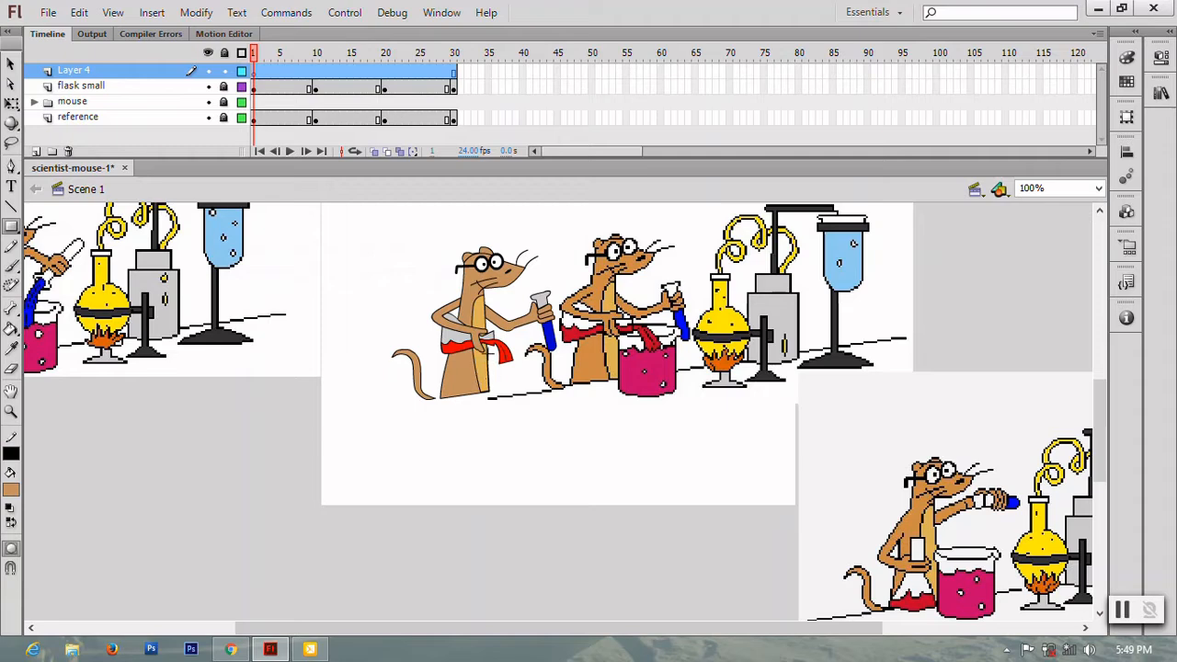
{"action": "left_click_drag", "start_coordinate": [487, 354], "coordinate": [752, 442]}
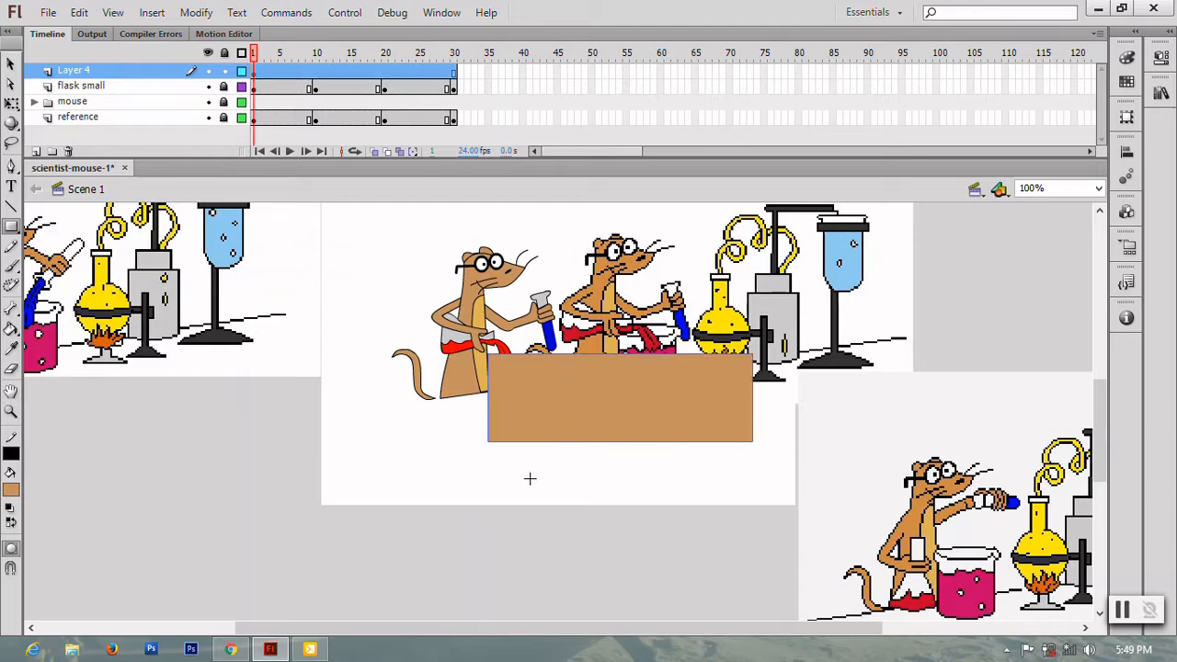
- Fill the rectangle with the pink sampled from the reference beaker's liquid and shift it slightly downward
{"action": "left_click", "coordinate": [11, 489]}
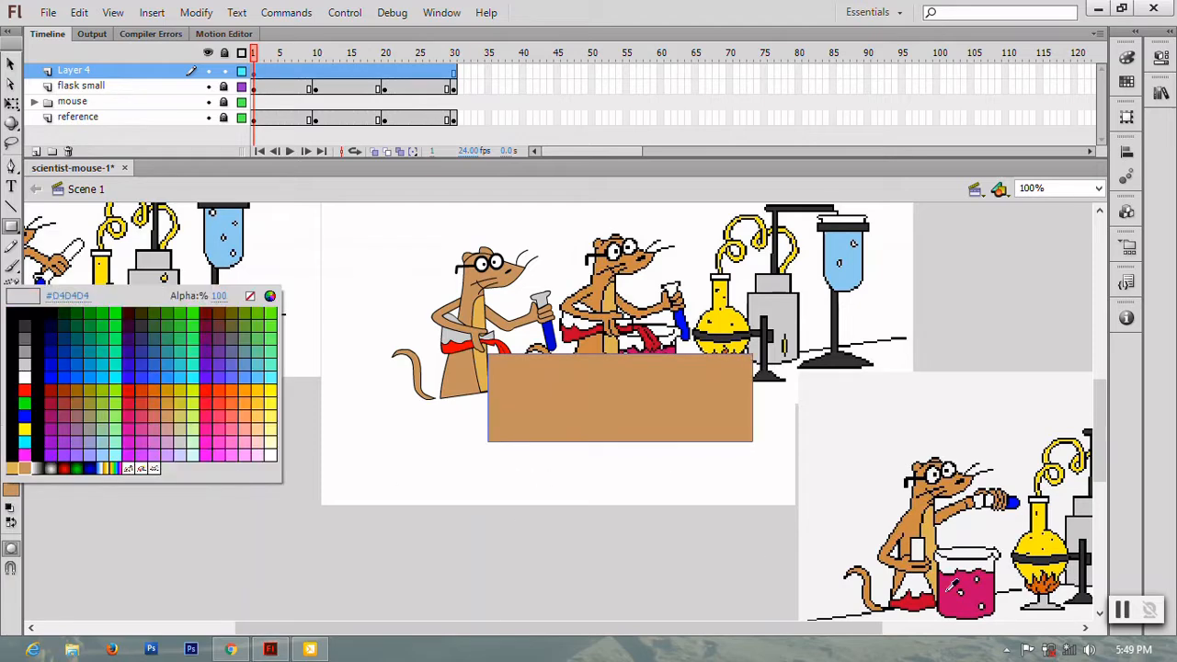
{"action": "left_click", "coordinate": [149, 391]}
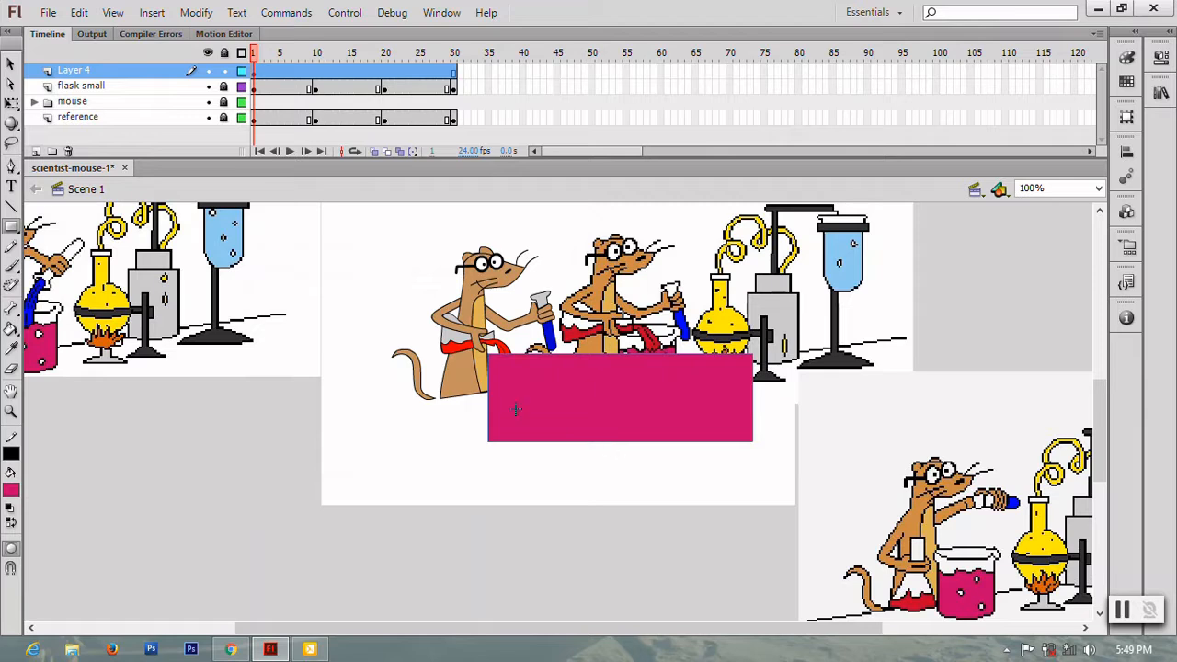
{"action": "key", "text": "v"}
{"action": "key", "text": "Down"}
{"action": "key", "text": "Down"}
{"action": "key", "text": "Down"}
{"action": "key", "text": "Down"}
{"action": "key", "text": "Down"}
{"action": "key", "text": "Down"}
{"action": "key", "text": "Down"}
{"action": "key", "text": "Down"}
{"action": "key", "text": "Down"}
{"action": "key", "text": "Down"}
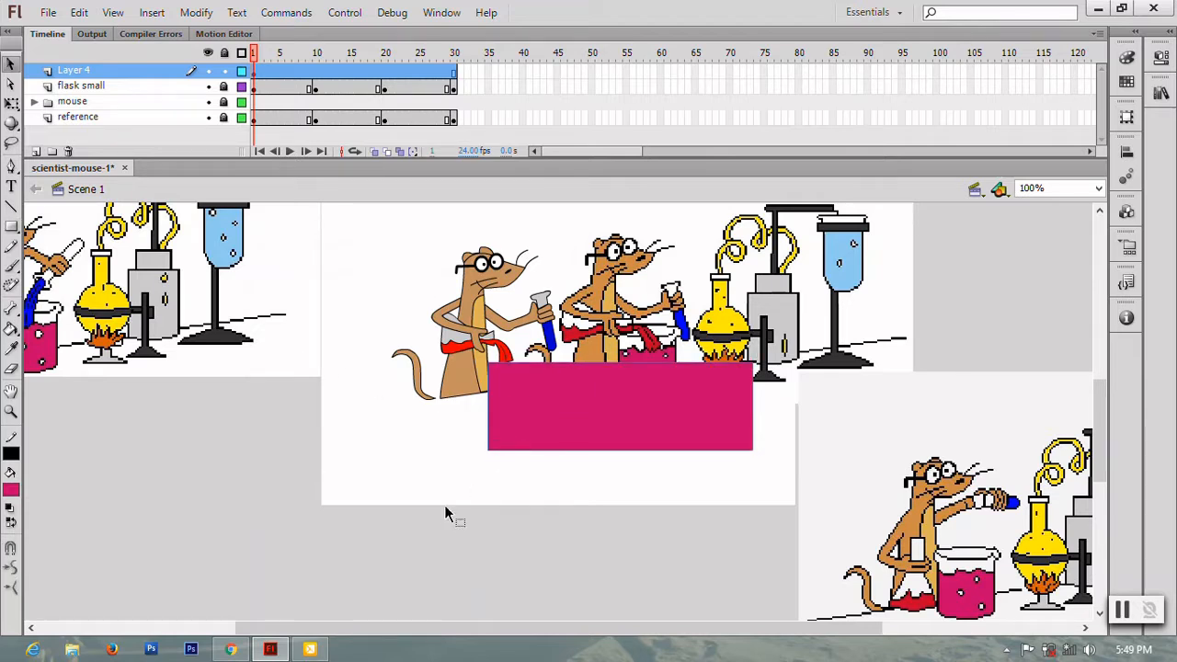
- Break the pink rectangle's straight top edge into a zigzag of alternating peaks and dips along its full width
{"action": "left_click", "coordinate": [481, 539]}
{"action": "key", "text": "ctrl+equal"}
{"action": "scroll", "coordinate": [526, 342], "scroll_direction": "up", "scroll_amount": 1}
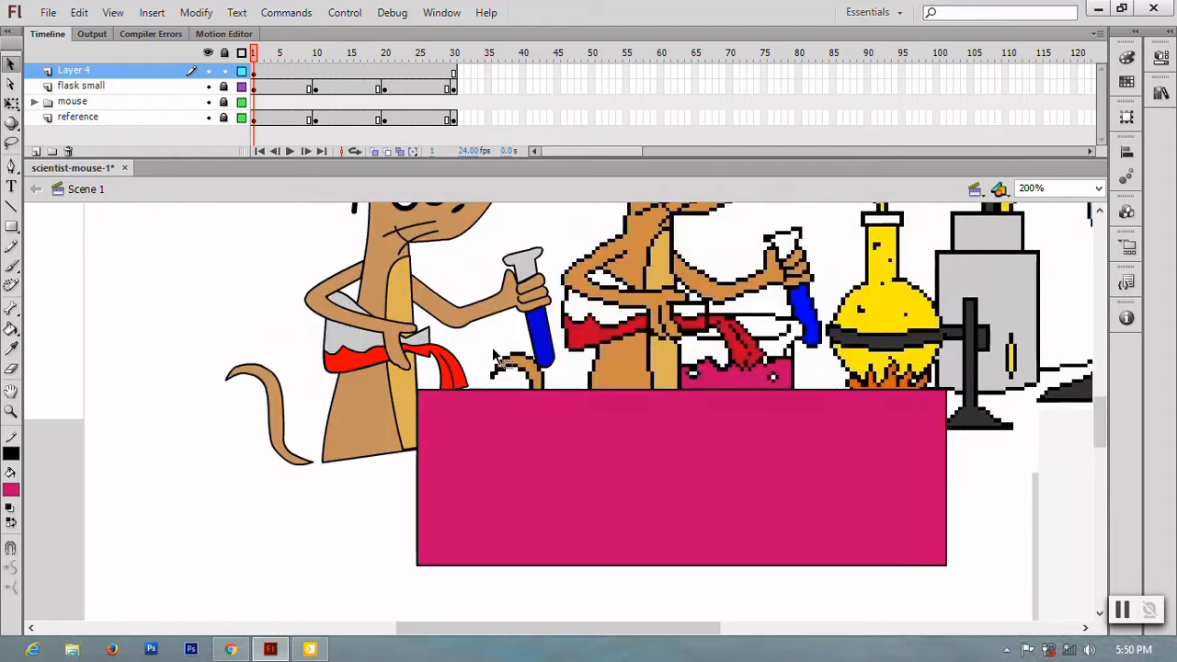
{"action": "left_click", "coordinate": [479, 394]}
{"action": "left_click", "coordinate": [349, 442]}
{"action": "left_click_drag", "start_coordinate": [450, 387], "coordinate": [903, 393]}
{"action": "key", "text": "ctrl+z"}
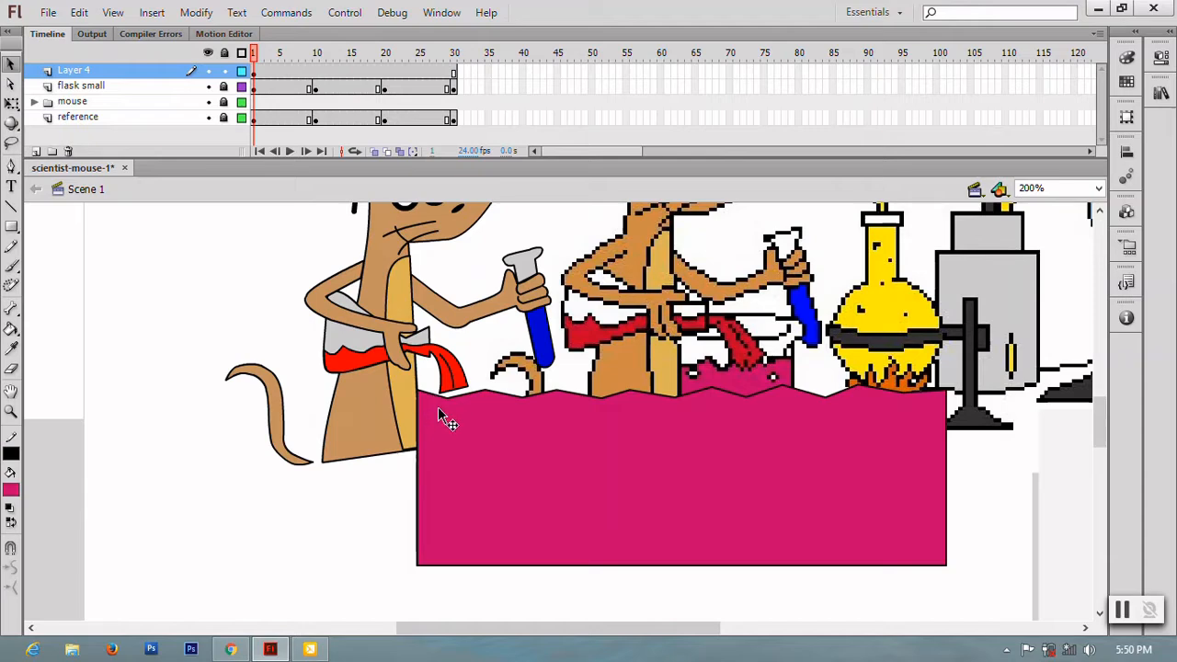
- Bend the first zigzag peak of the pink shape into a smooth wave crest beneath the pouring red liquid
{"action": "left_click_drag", "start_coordinate": [436, 395], "coordinate": [464, 388]}
{"action": "left_click", "coordinate": [447, 400]}
{"action": "left_click", "coordinate": [462, 372]}
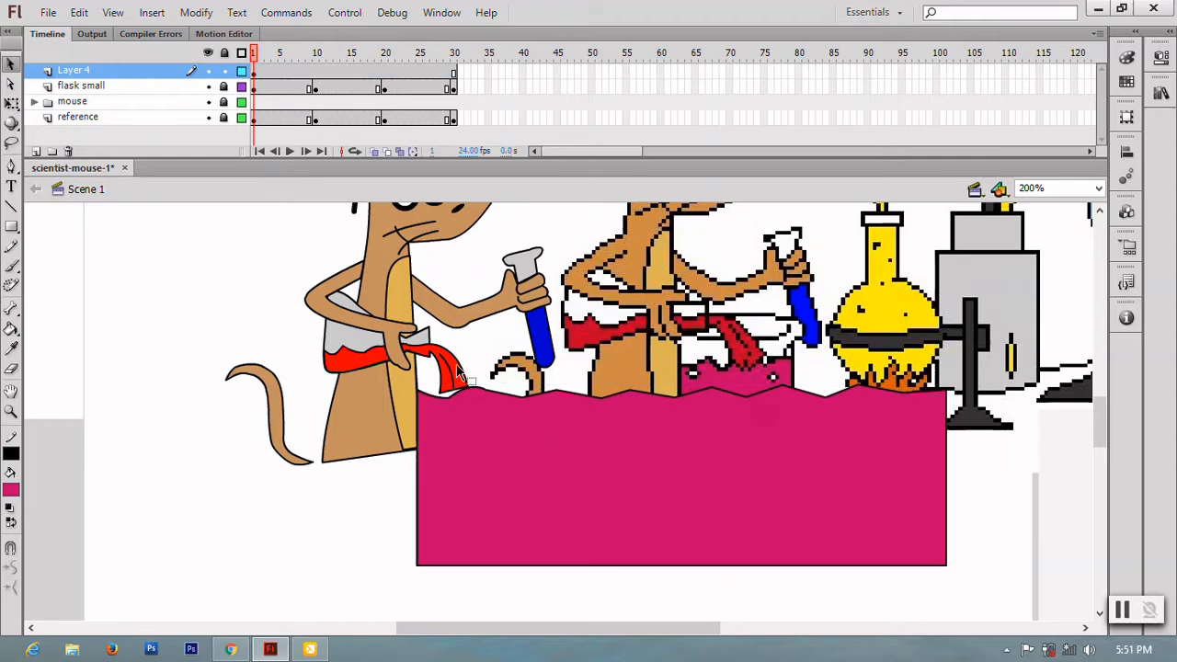
{"action": "key", "text": "ctrl+equal"}
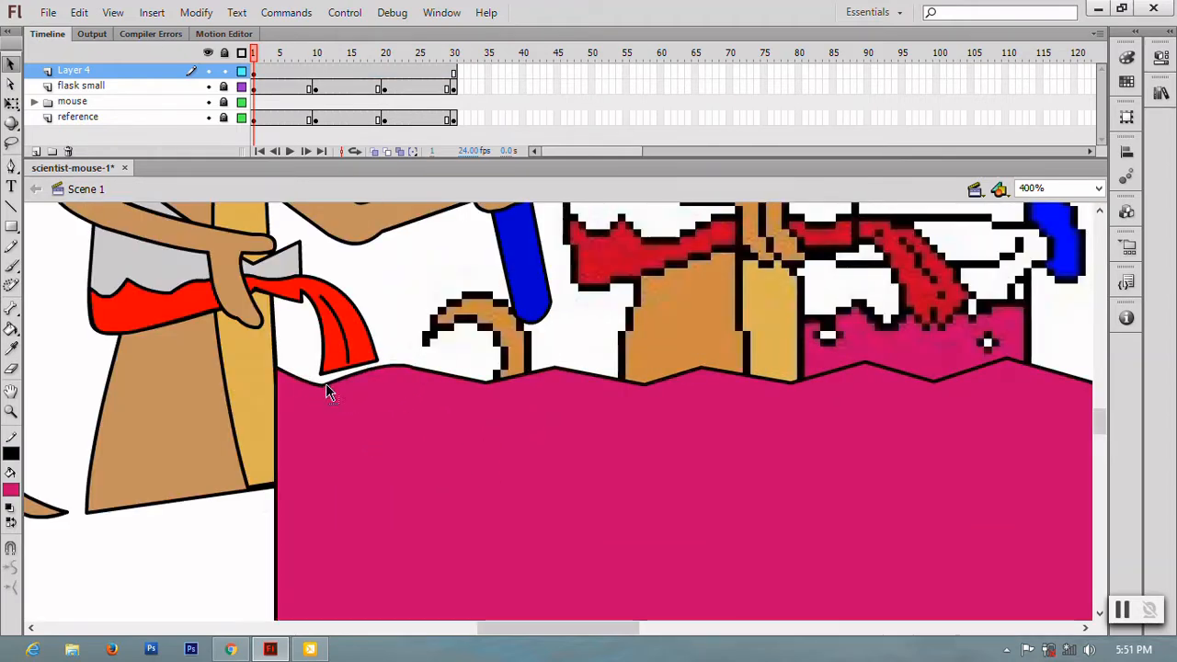
{"action": "left_click_drag", "start_coordinate": [420, 371], "coordinate": [419, 364]}
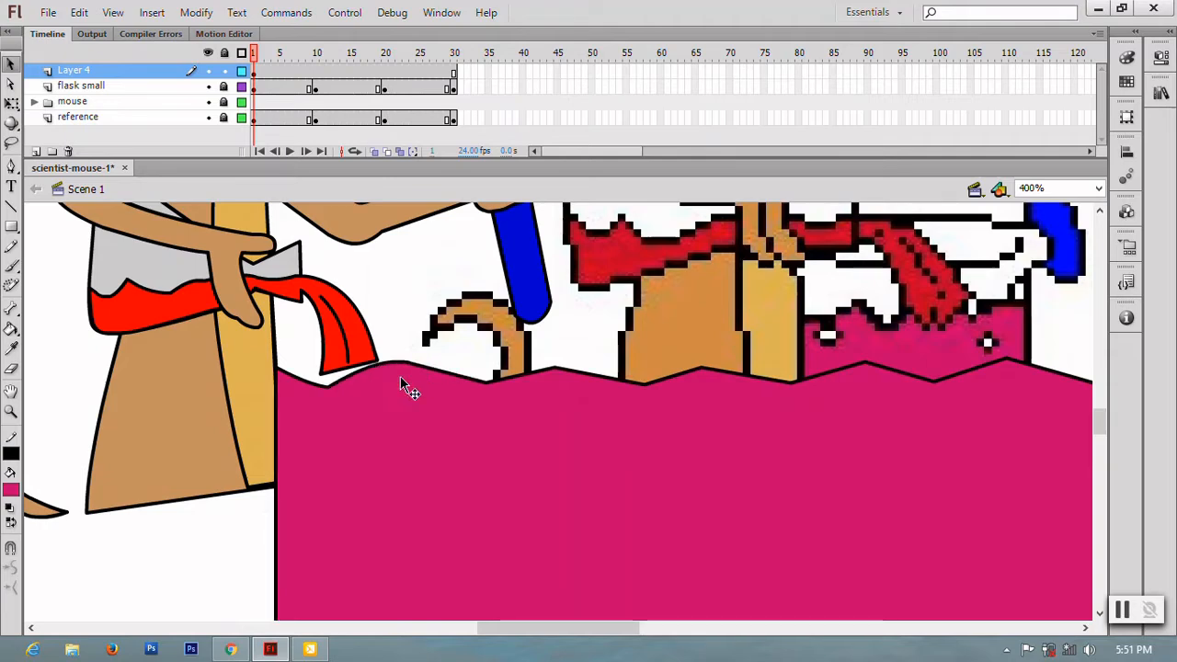
{"action": "left_click_drag", "start_coordinate": [485, 382], "coordinate": [403, 365]}
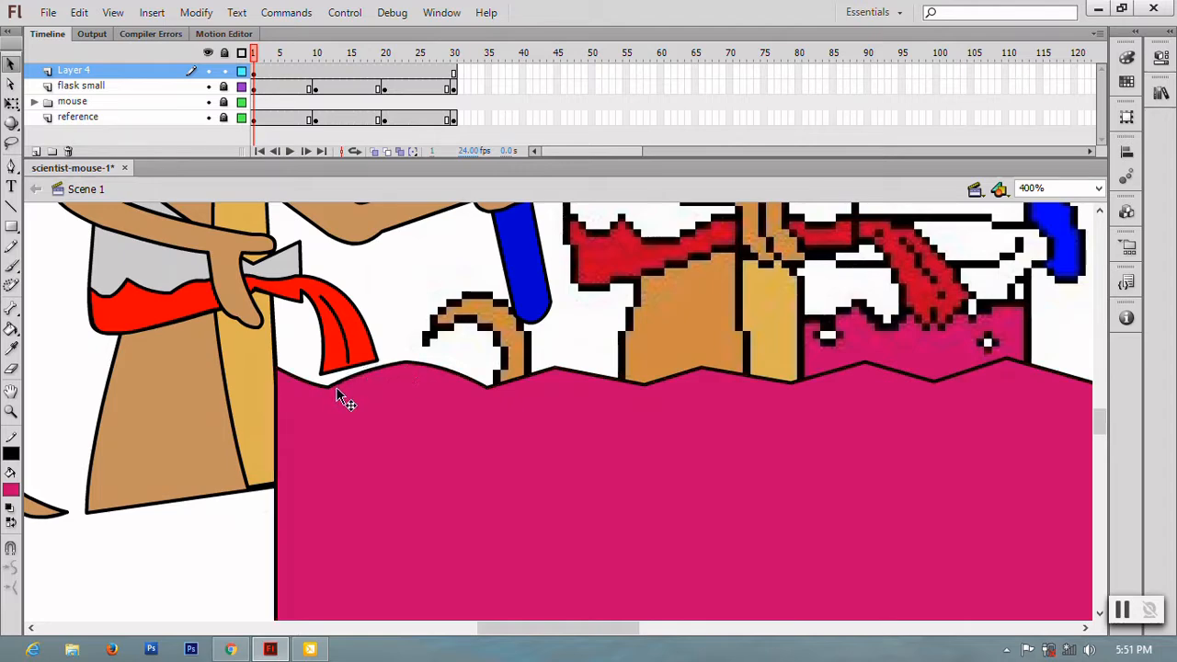
- Round the first two dips and the second crest of the pink shape's top edge
{"action": "left_click", "coordinate": [336, 385]}
{"action": "key", "text": "ctrl+z"}
{"action": "left_click_drag", "start_coordinate": [573, 370], "coordinate": [510, 396]}
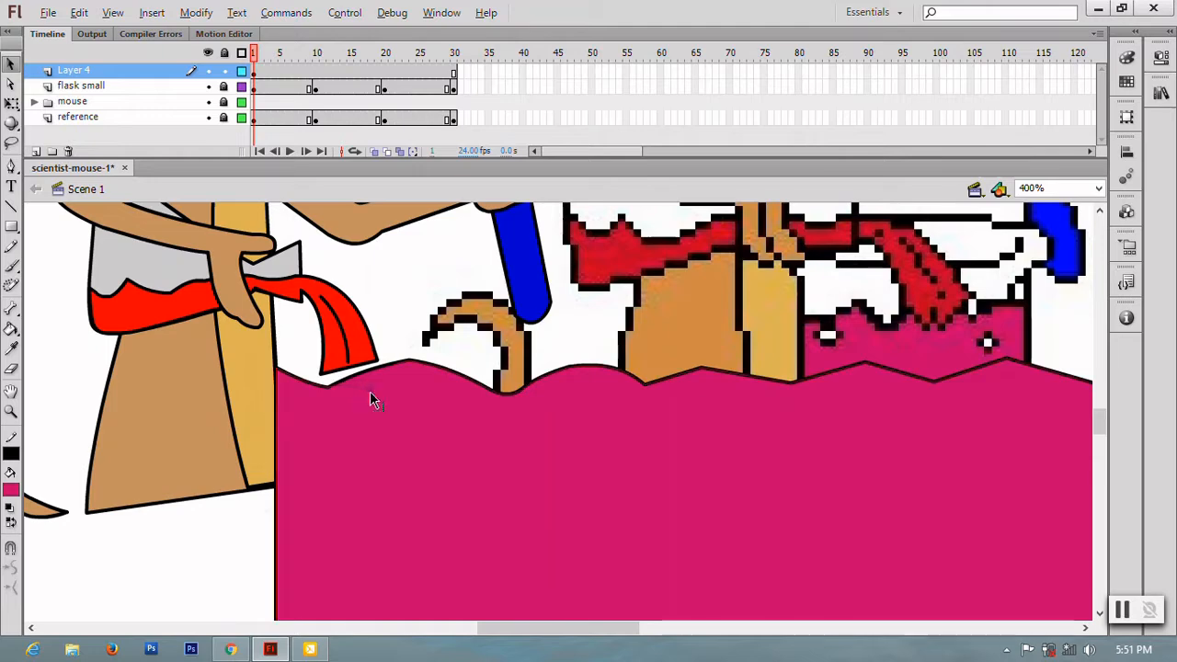
{"action": "left_click_drag", "start_coordinate": [351, 380], "coordinate": [336, 389]}
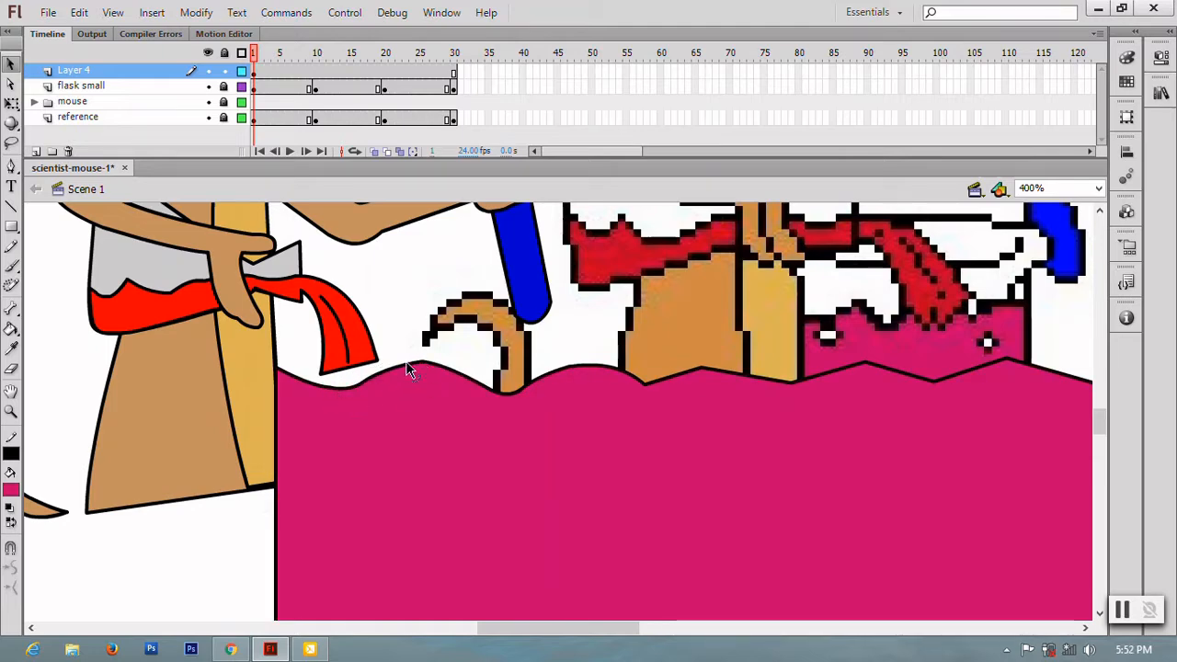
- Curve the third dip and third crest of the top edge into smooth waves over the reference mouse's body
{"action": "left_click_drag", "start_coordinate": [505, 628], "coordinate": [546, 631]}
{"action": "left_click_drag", "start_coordinate": [399, 377], "coordinate": [405, 393]}
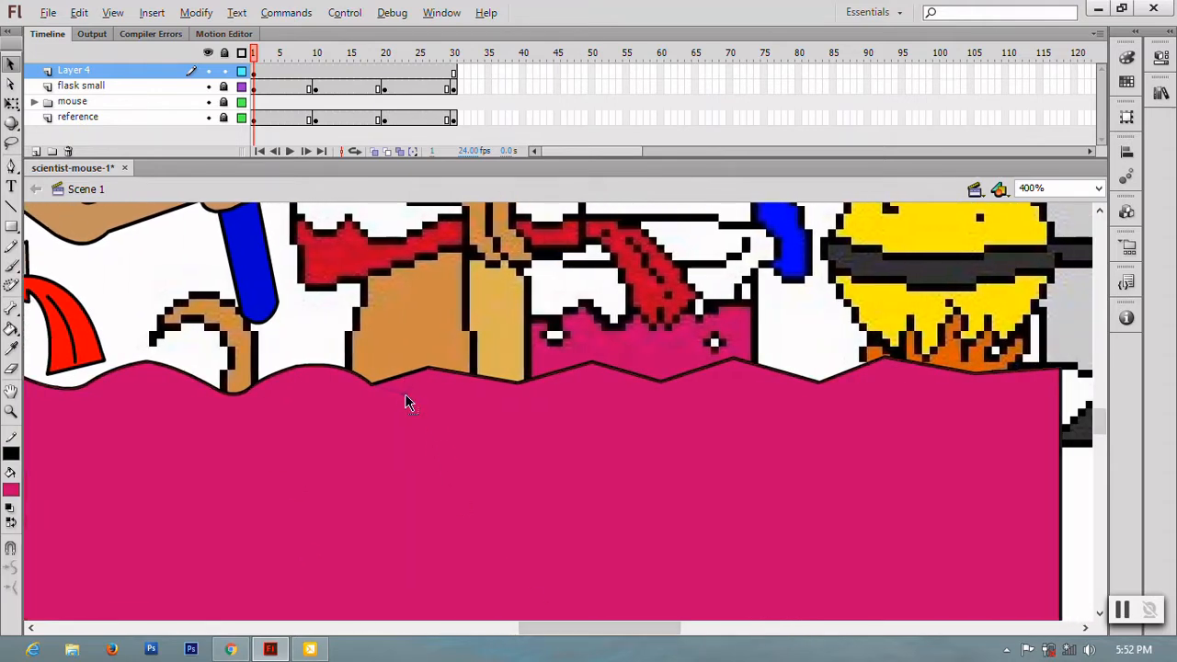
{"action": "mouse_move", "coordinate": [491, 380]}
{"action": "left_mouse_down"}
{"action": "mouse_move", "coordinate": [500, 364]}
{"action": "mouse_move", "coordinate": [486, 369]}
{"action": "left_mouse_up"}
{"action": "left_click_drag", "start_coordinate": [391, 391], "coordinate": [385, 402]}
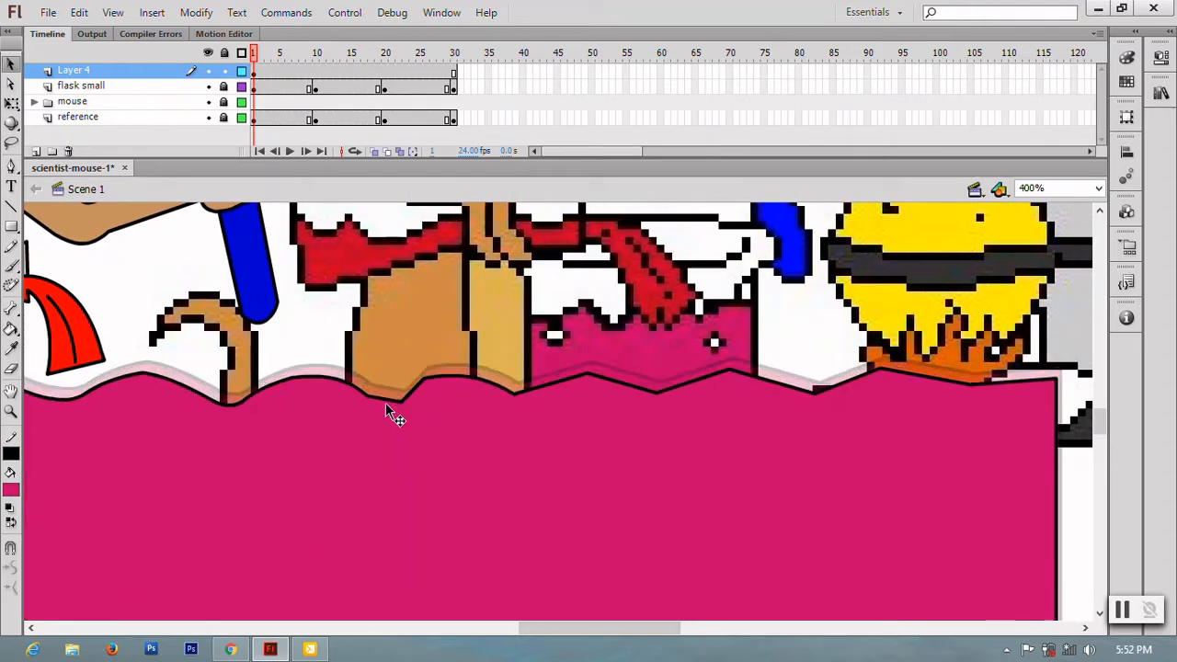
{"action": "key", "text": "ctrl+z"}
{"action": "left_click", "coordinate": [422, 345]}
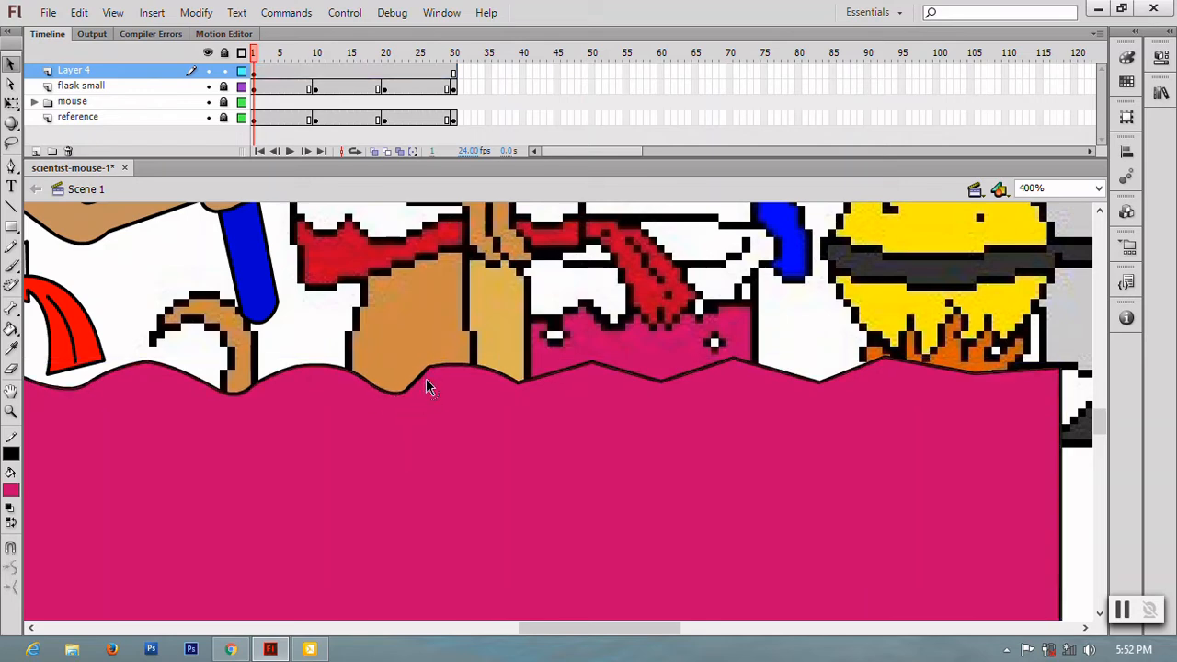
{"action": "mouse_move", "coordinate": [428, 367]}
{"action": "left_mouse_down"}
{"action": "mouse_move", "coordinate": [419, 376]}
{"action": "mouse_move", "coordinate": [431, 390]}
{"action": "mouse_move", "coordinate": [426, 381]}
{"action": "left_mouse_up"}
{"action": "key", "text": "ctrl+z"}
{"action": "left_click", "coordinate": [424, 346]}
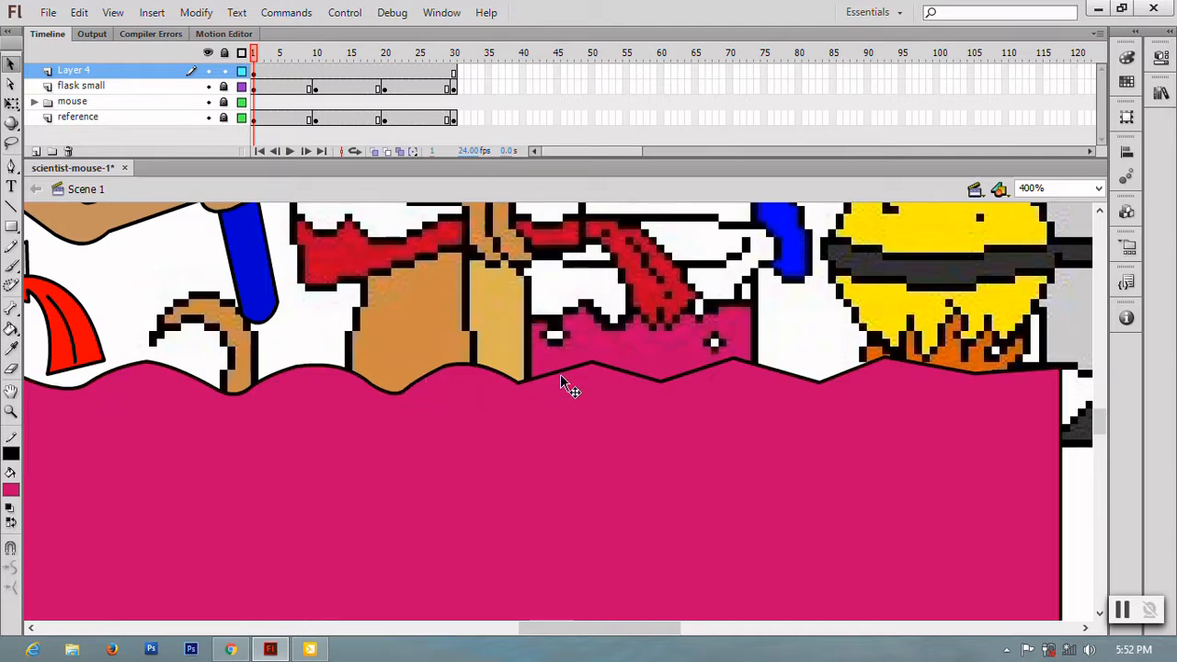
- Curve the fourth dip and fourth crest of the top edge into smooth waves at the reference beaker
{"action": "left_click_drag", "start_coordinate": [552, 372], "coordinate": [559, 393]}
{"action": "key", "text": "ctrl+z"}
{"action": "left_click_drag", "start_coordinate": [634, 377], "coordinate": [600, 364]}
{"action": "left_click_drag", "start_coordinate": [515, 381], "coordinate": [555, 397]}
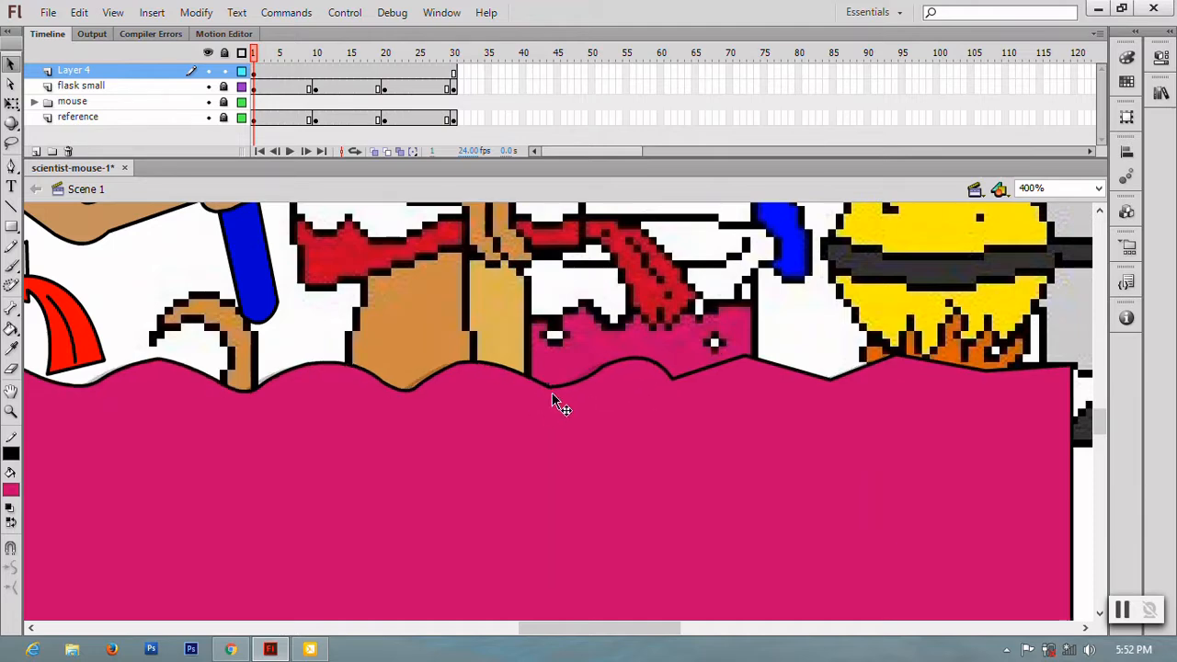
{"action": "key", "text": "ctrl+z"}
{"action": "left_click", "coordinate": [537, 336]}
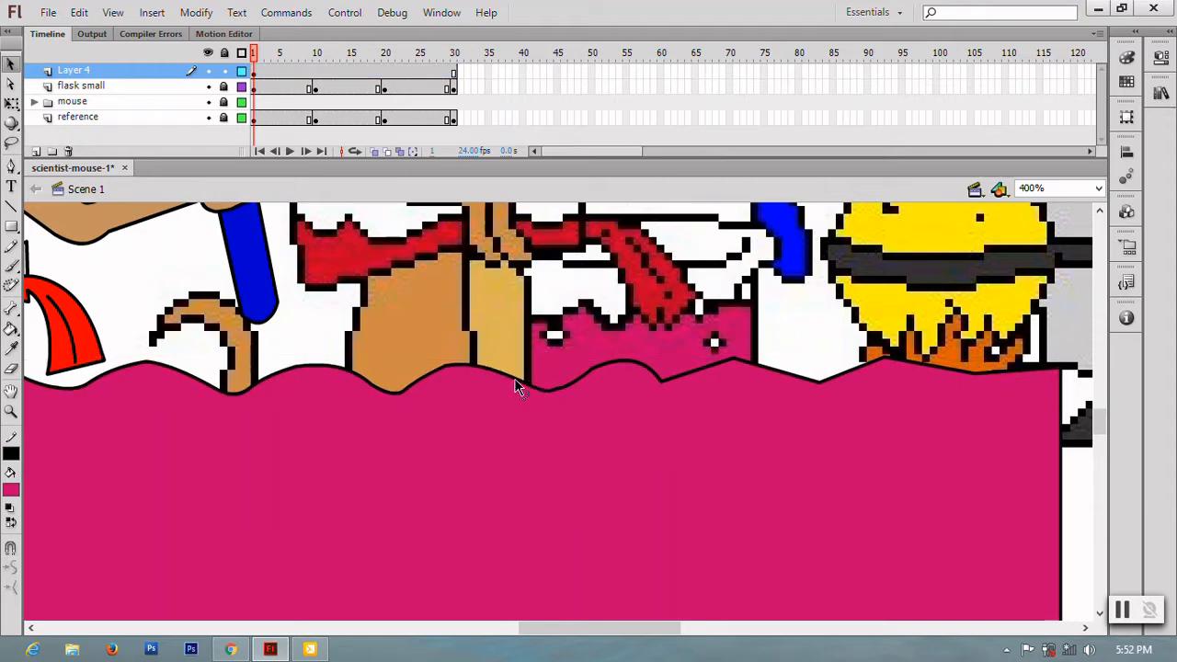
{"action": "left_click_drag", "start_coordinate": [558, 389], "coordinate": [557, 393]}
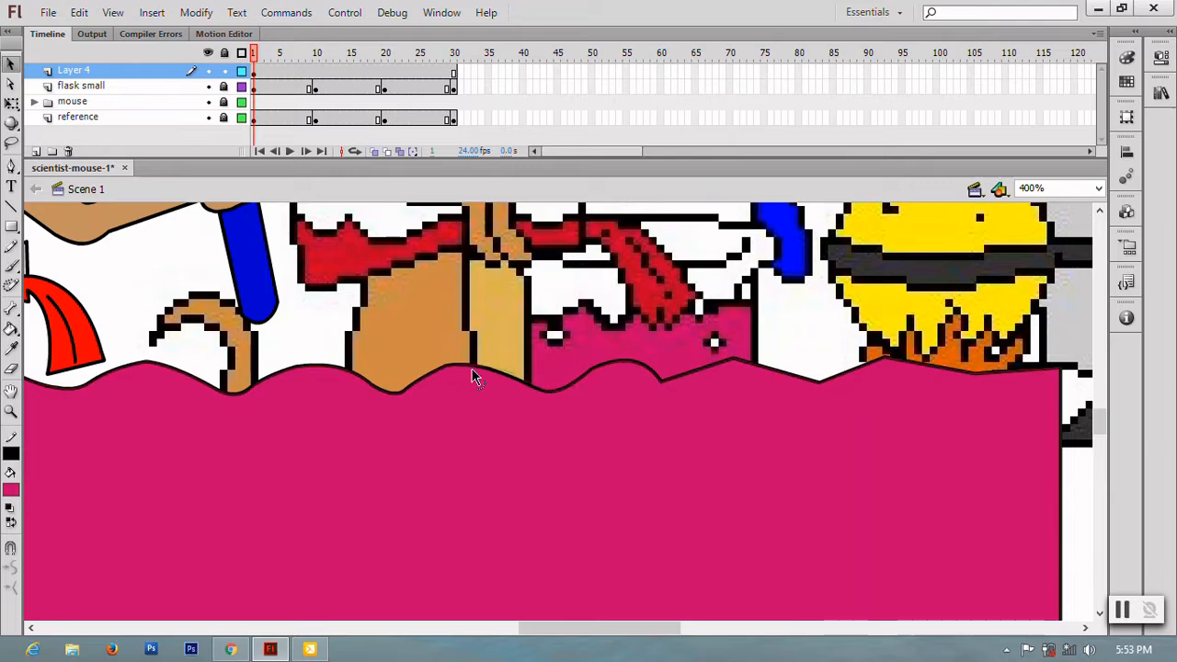
- Round the fifth dip and fifth crest of the top edge, just past the reference beaker's pouring liquid
{"action": "mouse_move", "coordinate": [686, 376]}
{"action": "left_mouse_down"}
{"action": "mouse_move", "coordinate": [685, 393]}
{"action": "mouse_move", "coordinate": [709, 391]}
{"action": "mouse_move", "coordinate": [693, 392]}
{"action": "left_mouse_up"}
{"action": "key", "text": "ctrl+z"}
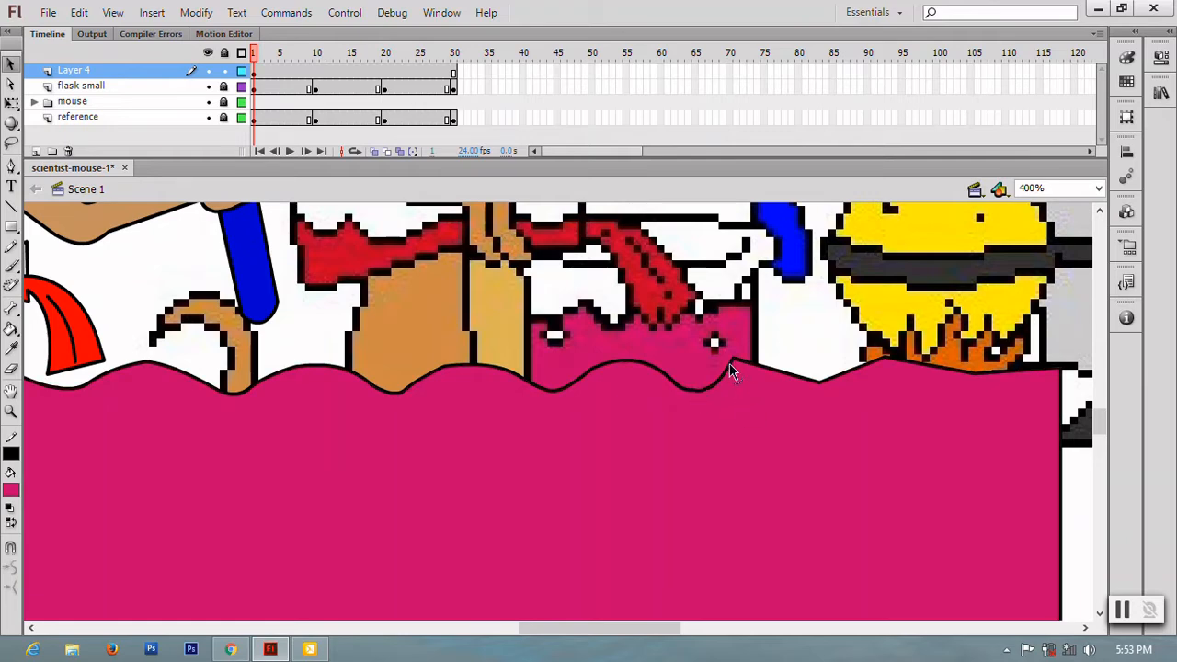
{"action": "left_click_drag", "start_coordinate": [734, 362], "coordinate": [779, 359]}
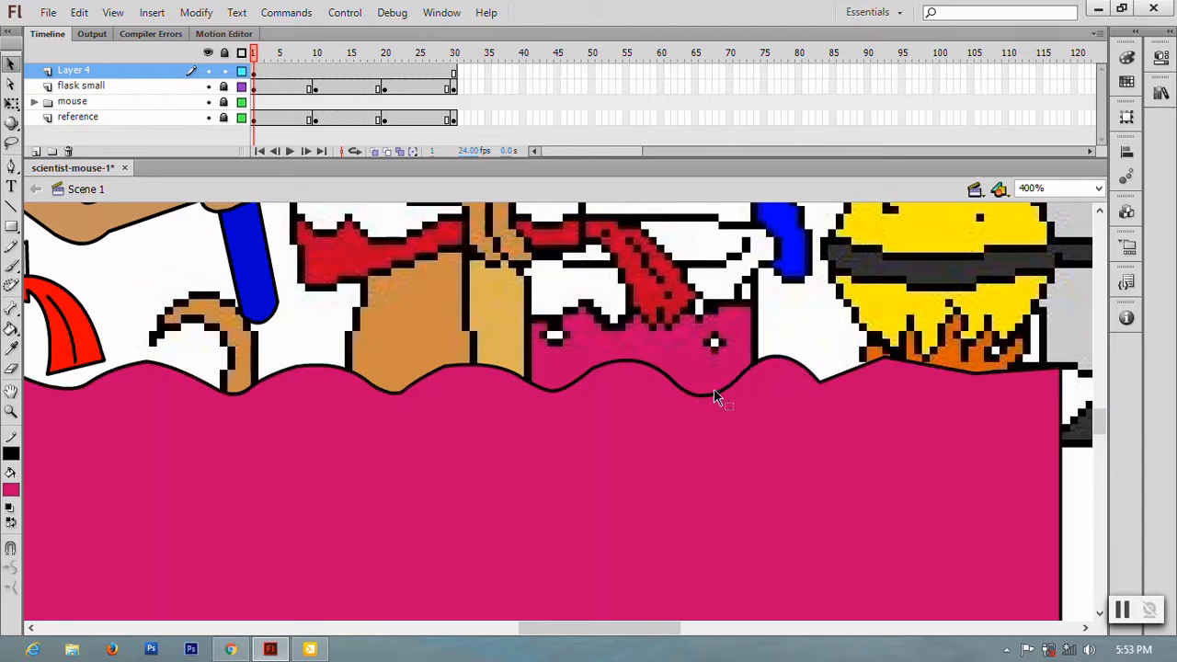
{"action": "left_click_drag", "start_coordinate": [713, 391], "coordinate": [711, 384]}
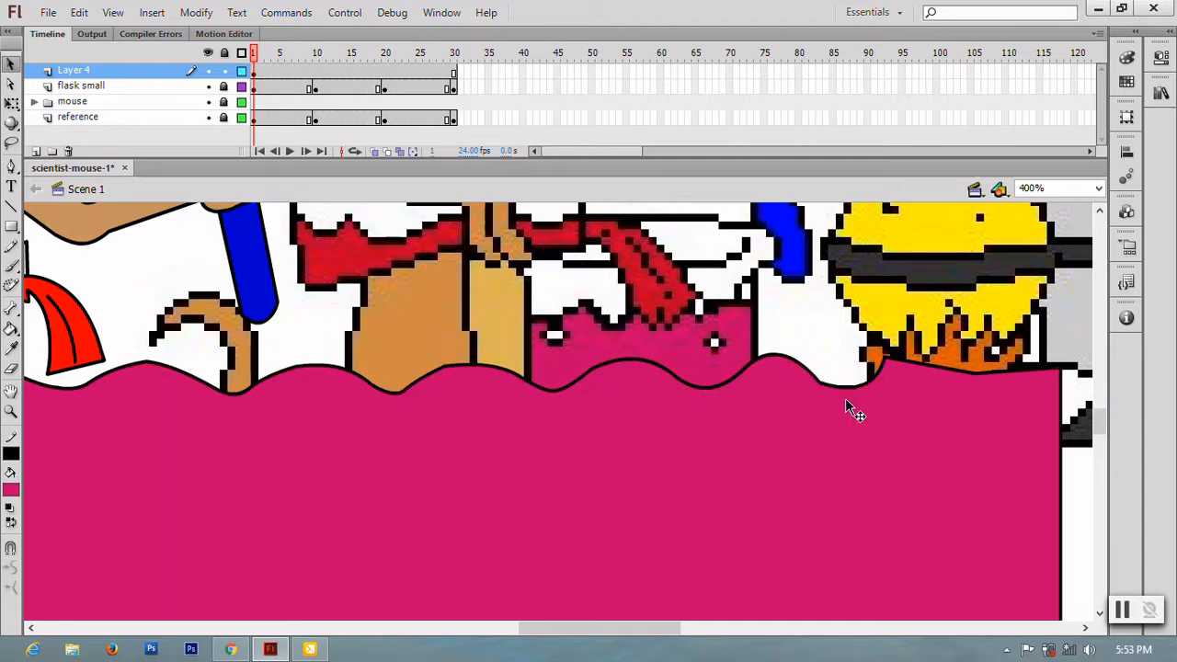
- Smooth the remaining zigzag below the yellow flask into a final crest with rounded dips up to the shape's right corner
{"action": "left_click_drag", "start_coordinate": [838, 383], "coordinate": [912, 345]}
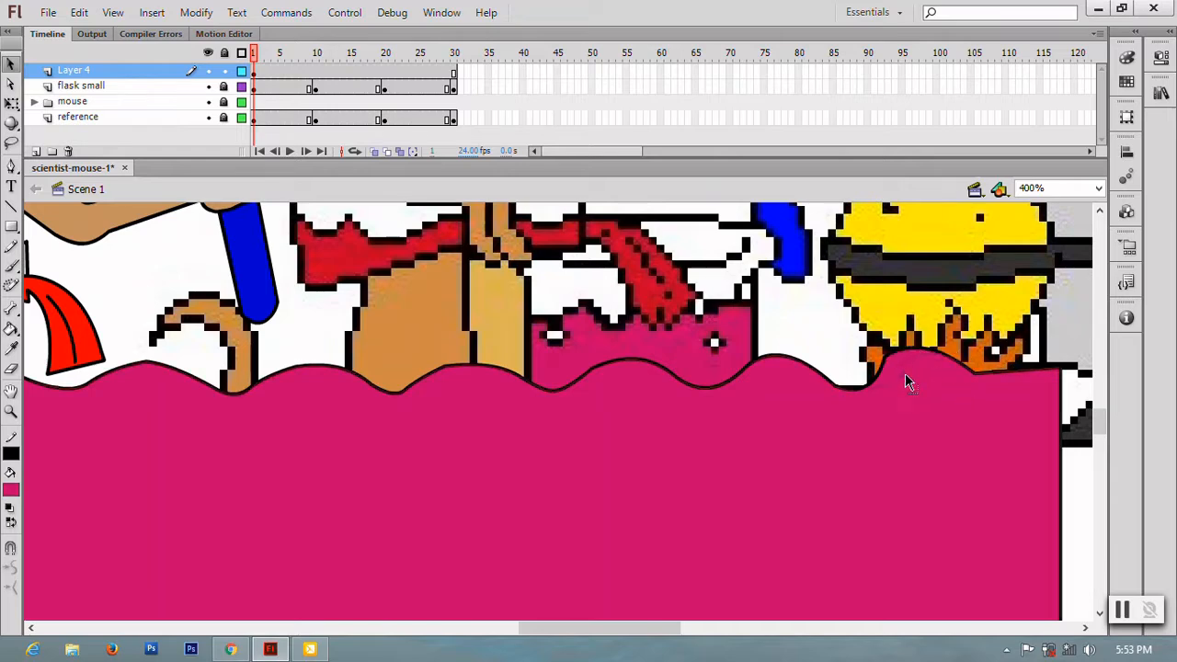
{"action": "left_click_drag", "start_coordinate": [852, 390], "coordinate": [906, 378]}
{"action": "left_click_drag", "start_coordinate": [1001, 376], "coordinate": [1019, 387]}
{"action": "key", "text": "ctrl+z"}
{"action": "left_click", "coordinate": [1028, 342]}
{"action": "left_click_drag", "start_coordinate": [961, 355], "coordinate": [966, 347]}
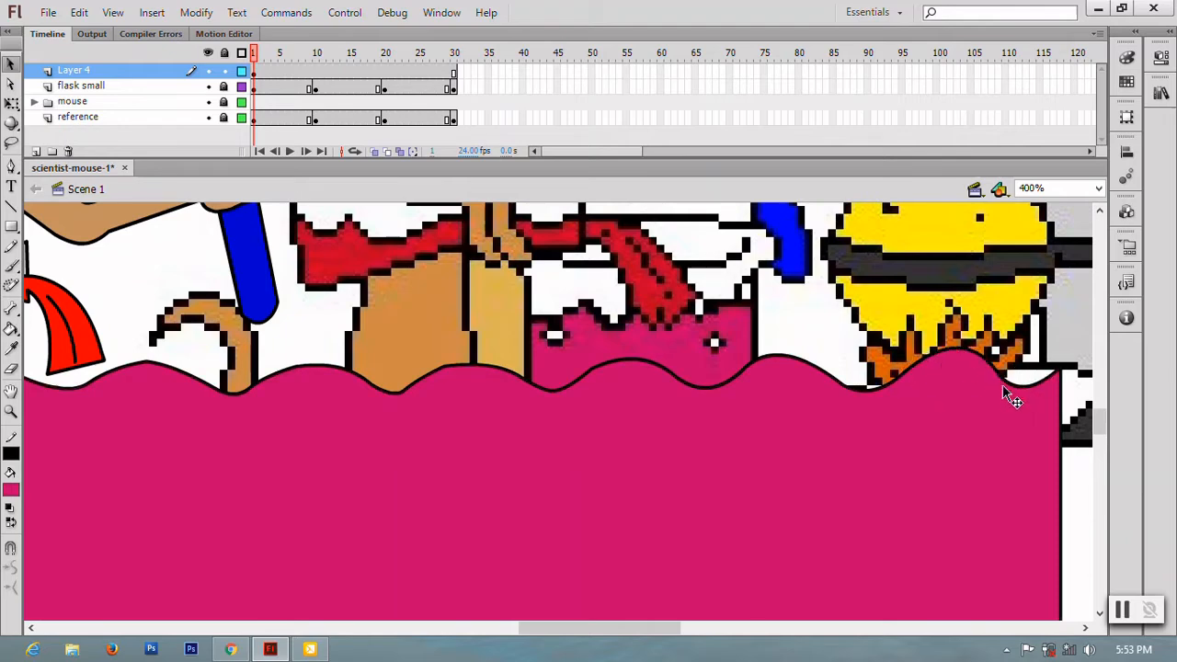
- Add a keyframe at frame 30 on Layer 4 and create a classic tween from frame 1 to it
{"action": "key", "text": "ctrl+minus"}
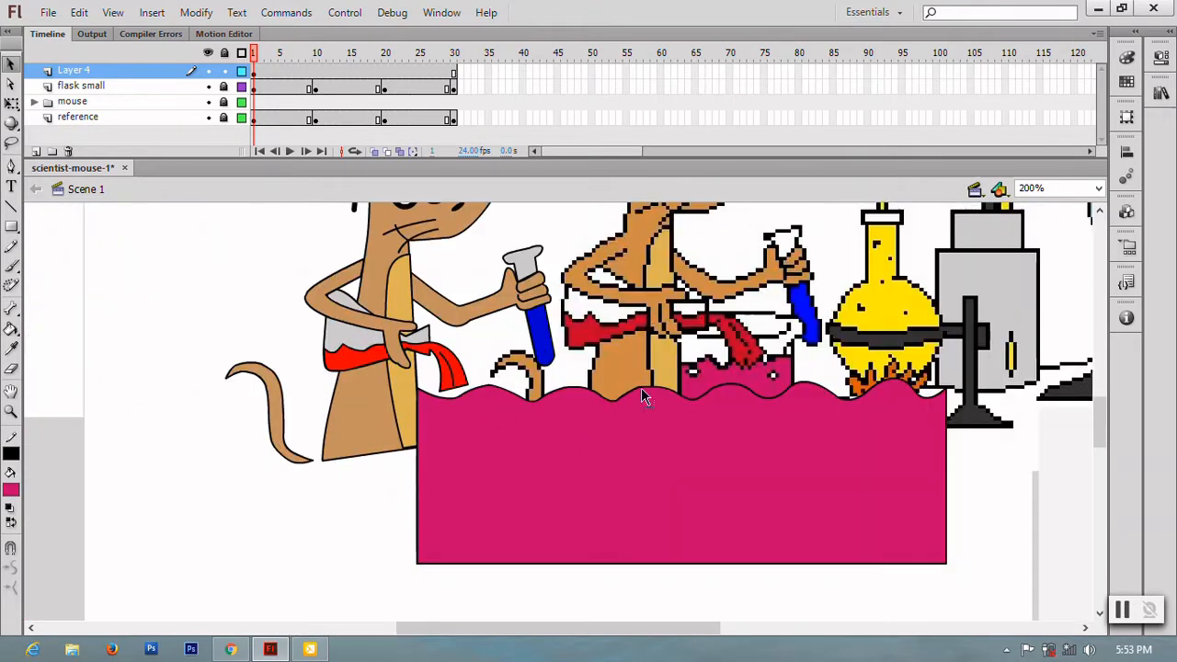
{"action": "left_click", "coordinate": [450, 71]}
{"action": "left_click", "coordinate": [439, 71]}
{"action": "right_click", "coordinate": [453, 72]}
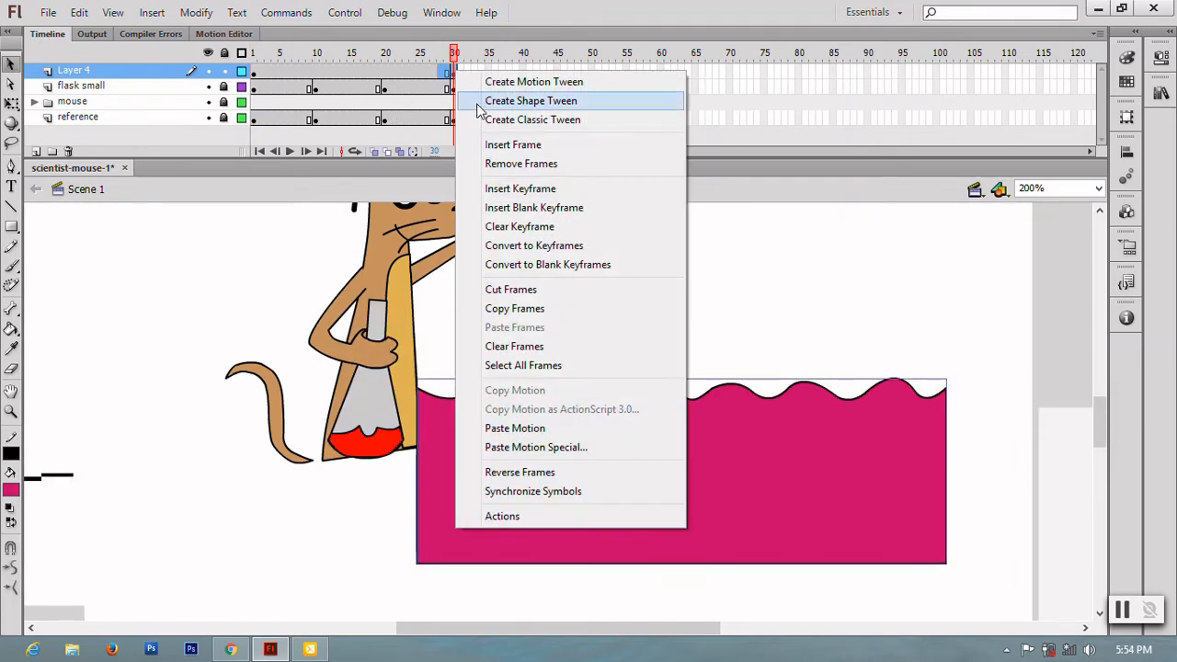
{"action": "left_click", "coordinate": [478, 103]}
- Move the pink wave shape far to the left at frame 30 and play the animation
{"action": "left_click", "coordinate": [456, 71]}
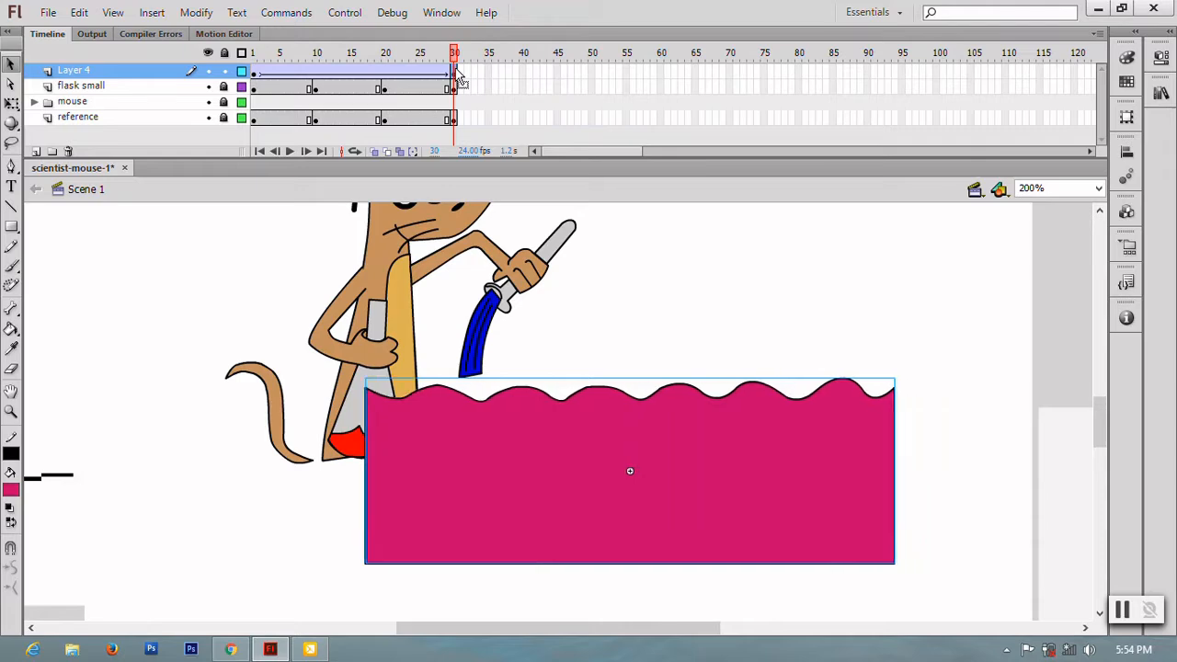
{"action": "left_click_drag", "start_coordinate": [630, 470], "coordinate": [310, 471]}
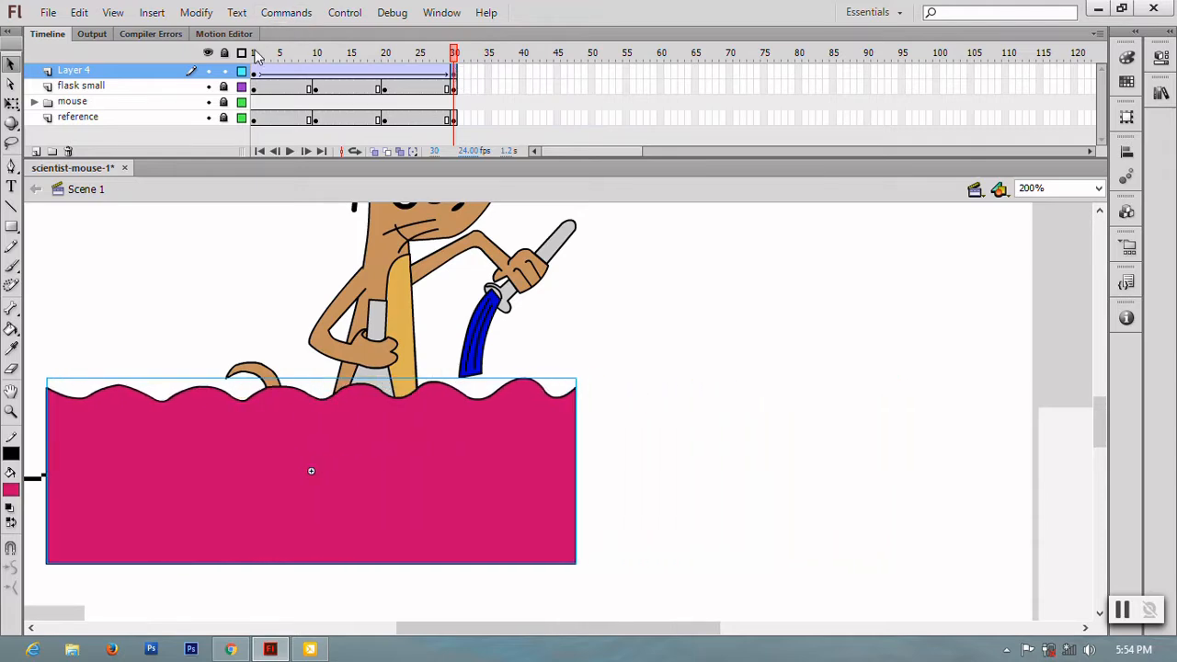
{"action": "key", "text": "Return"}
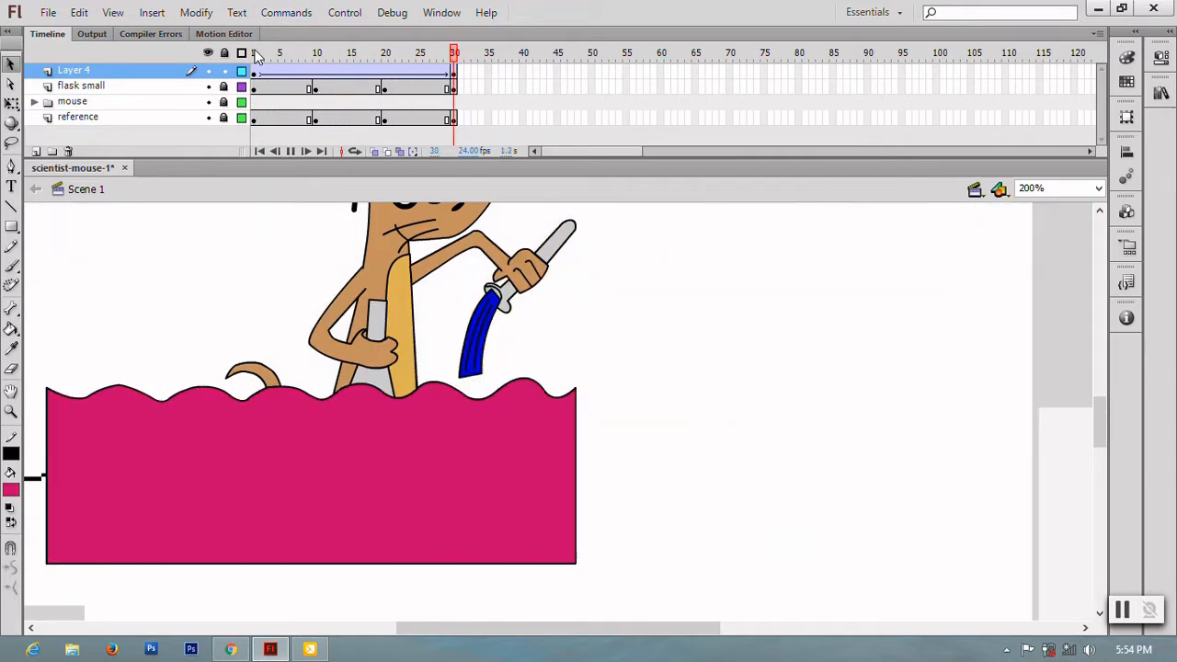
- Rename Layer 4 as flowing pink color and lock it
{"action": "double_click", "coordinate": [69, 72]}
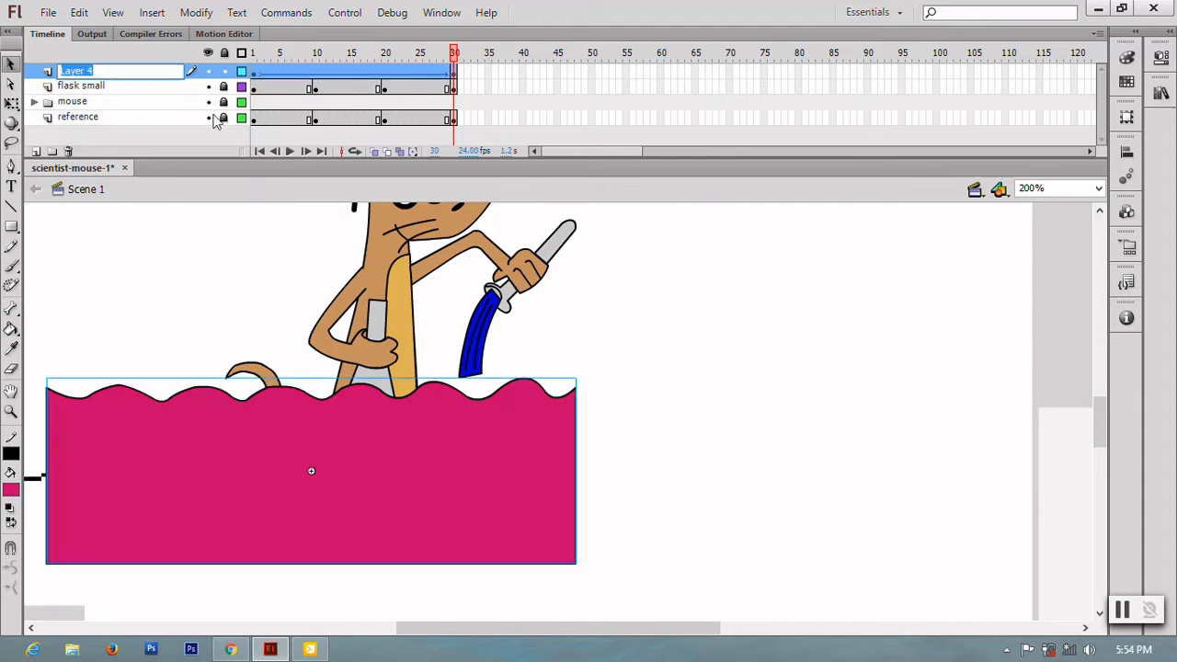
{"action": "type", "text": "f"}
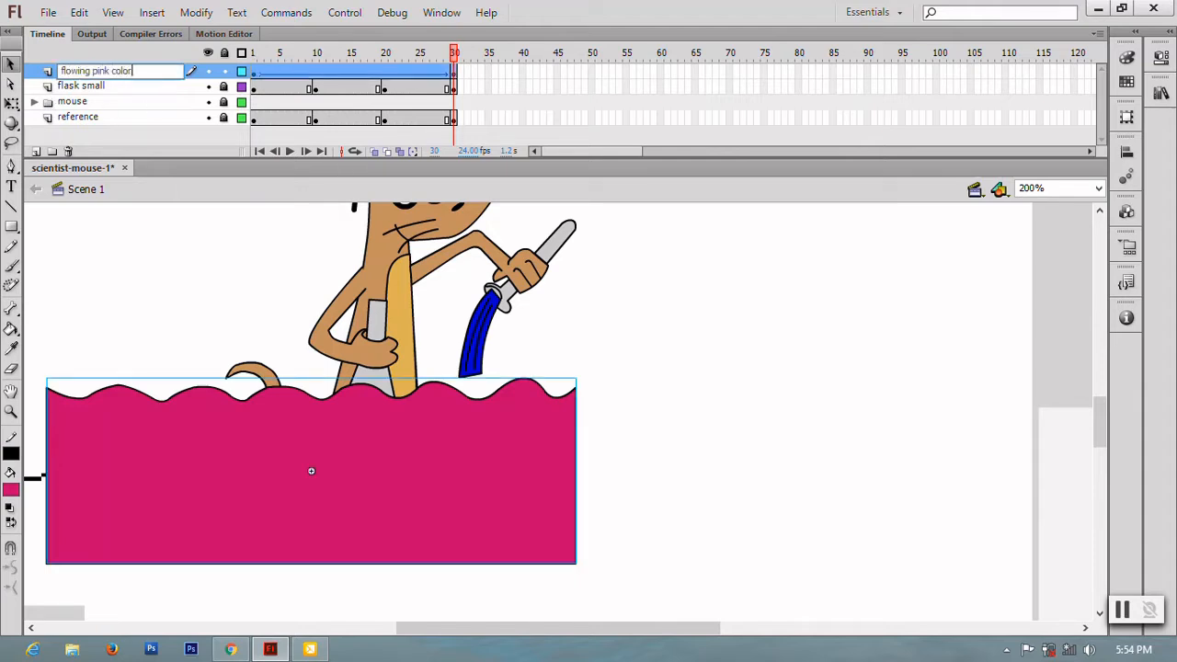
{"action": "type", "text": "lowing pink color"}
{"action": "key", "text": "Return"}
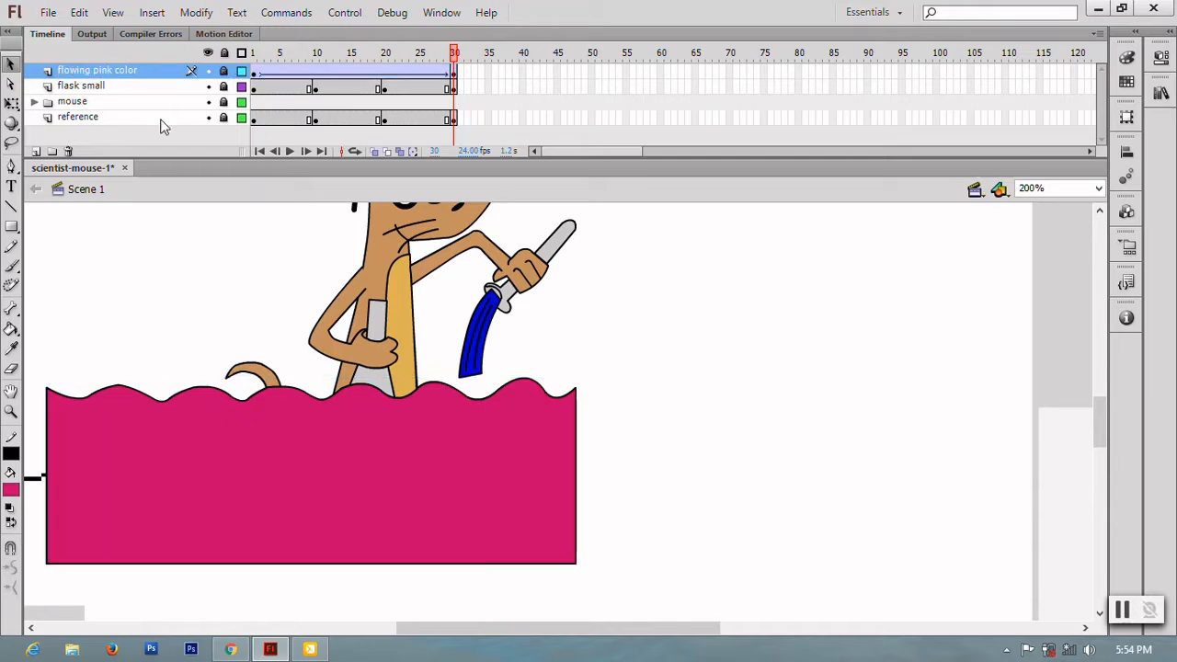
- Add a new layer above flowing pink color and name it mask flowing pink color
{"action": "left_click", "coordinate": [36, 151]}
{"action": "double_click", "coordinate": [66, 71]}
{"action": "type", "text": "mask flowing pink color"}
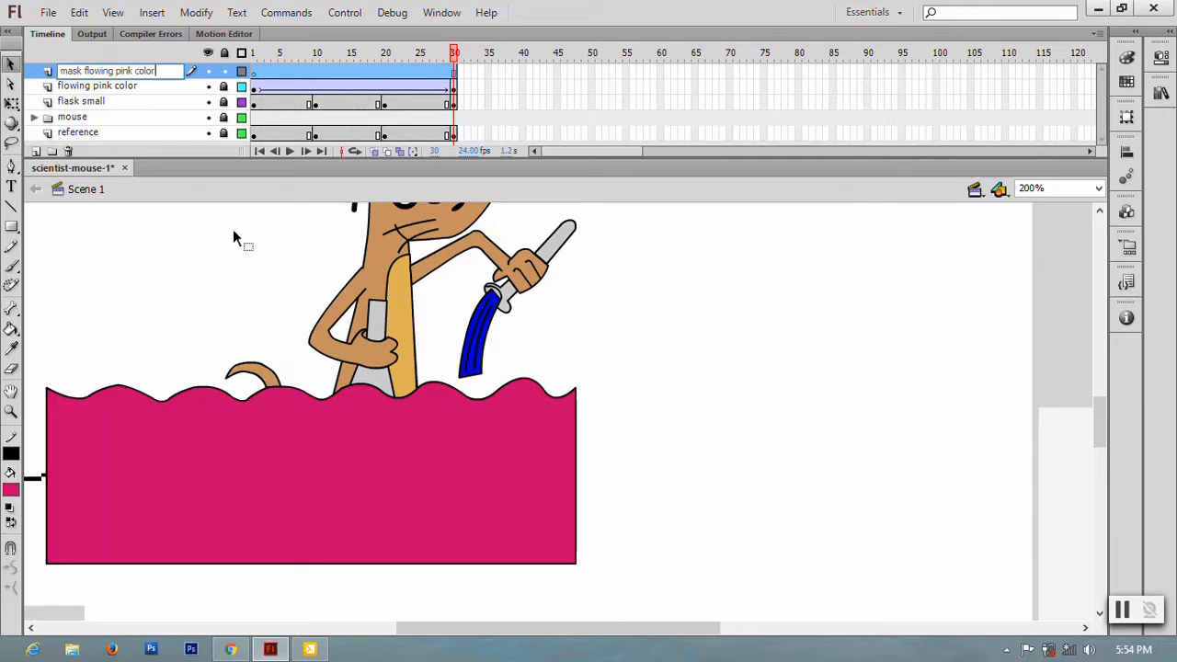
{"action": "key", "text": "Return"}
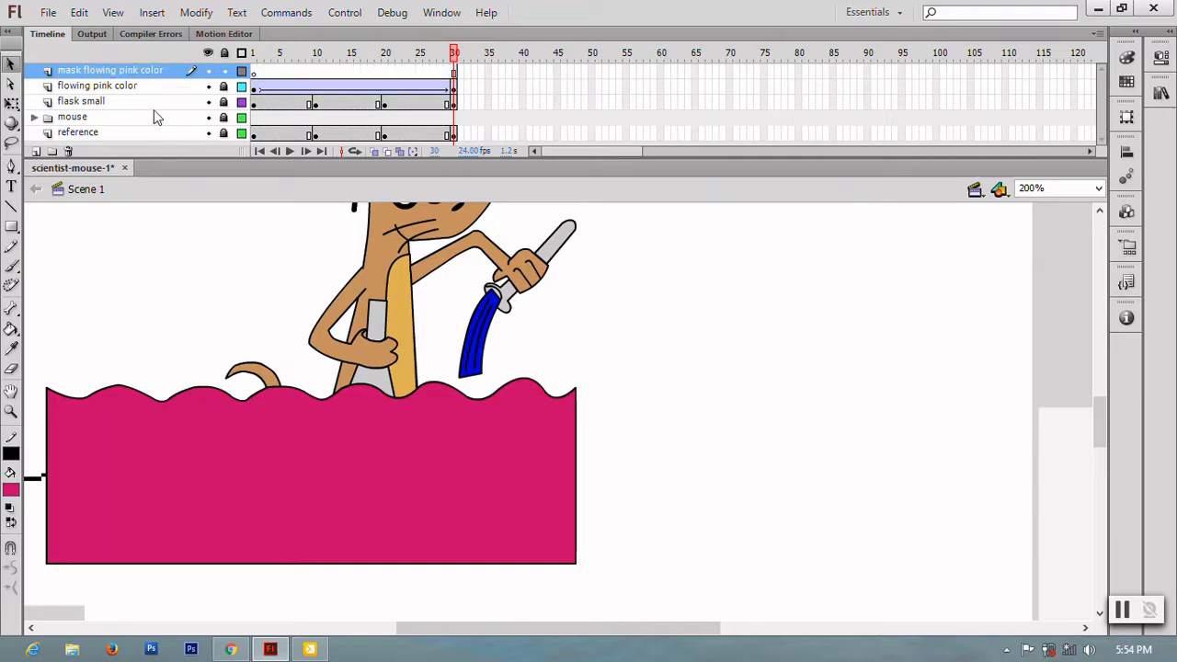
- Show the flowing pink color layer as outlines and draw a closed beaker outline at frame 1 beside the mouse, using the Pen tool
{"action": "left_click", "coordinate": [241, 87]}
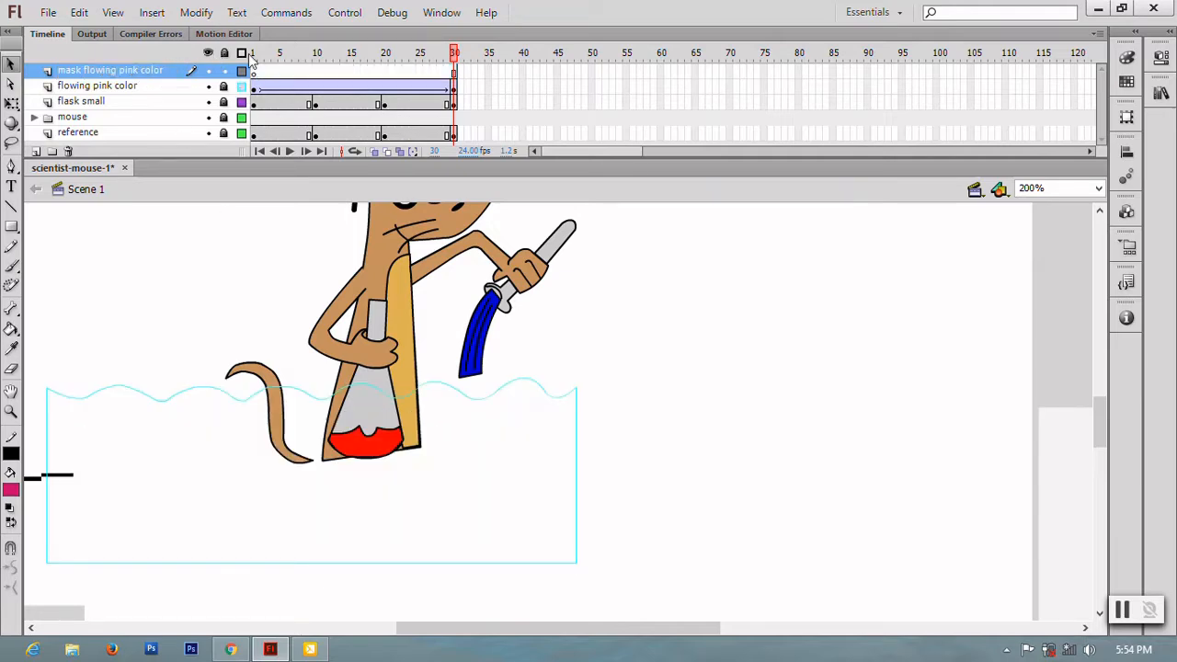
{"action": "left_click", "coordinate": [253, 54]}
{"action": "key", "text": "r"}
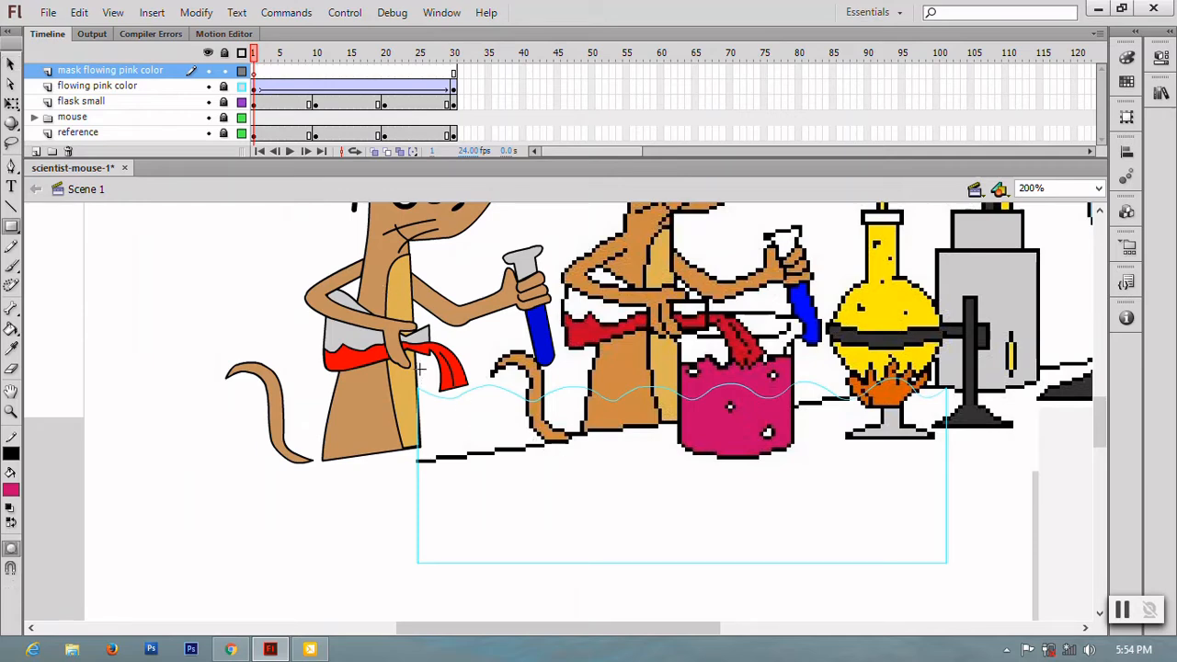
{"action": "key", "text": "p"}
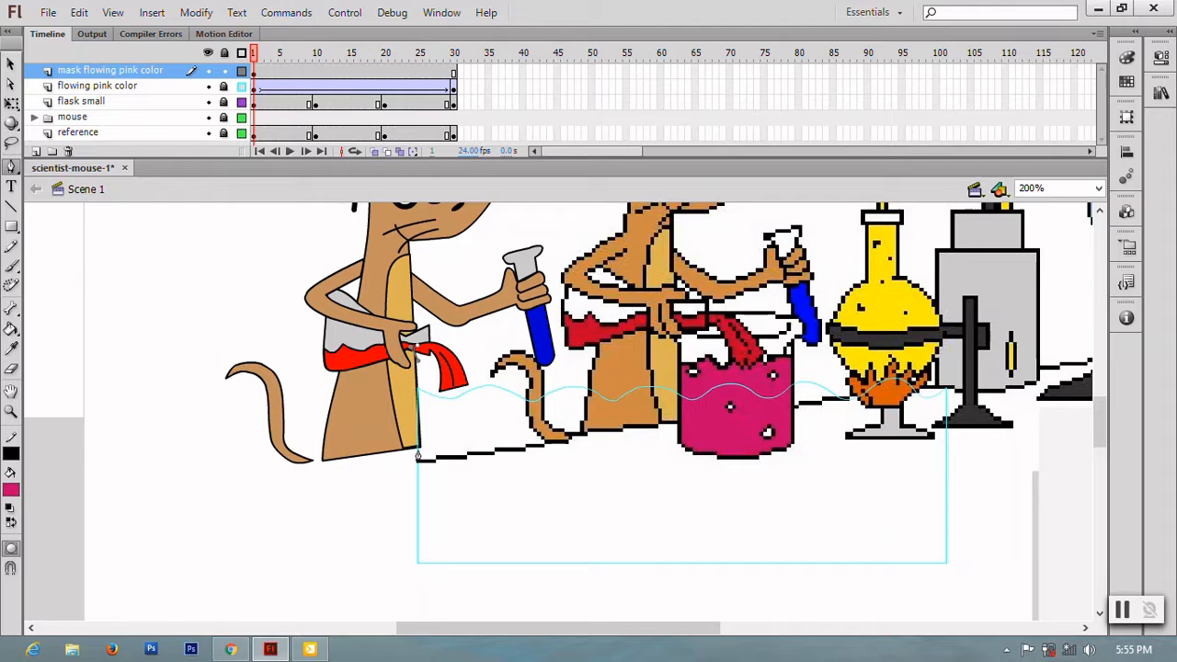
{"action": "left_click", "coordinate": [418, 455]}
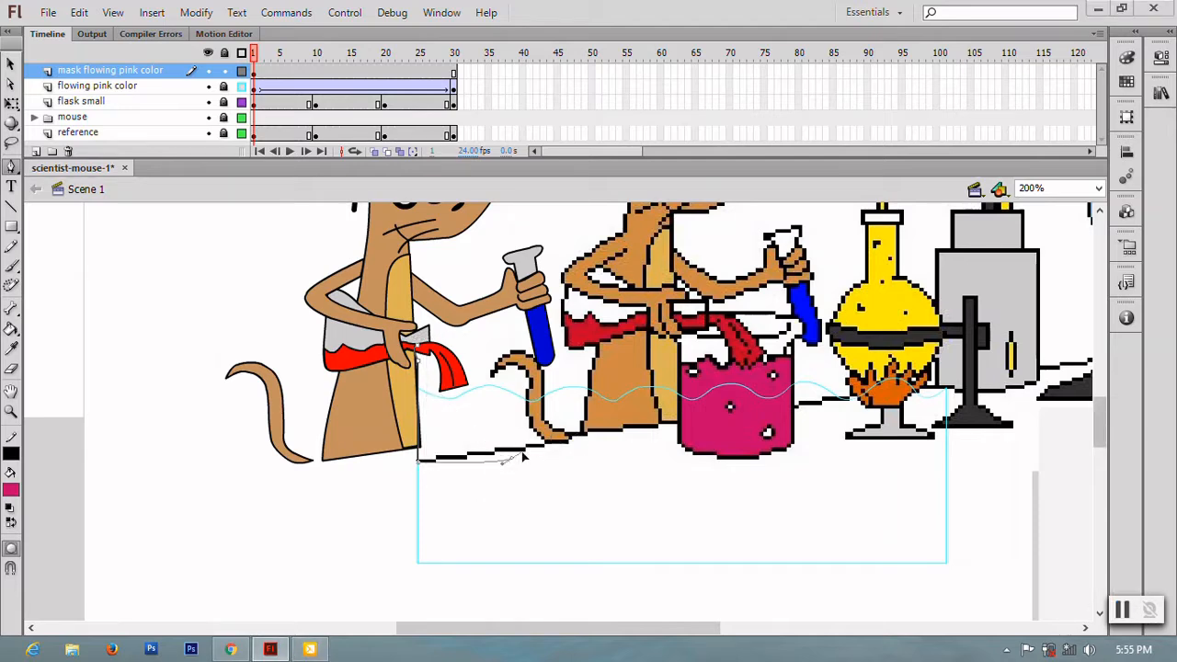
{"action": "left_click_drag", "start_coordinate": [511, 460], "coordinate": [575, 439]}
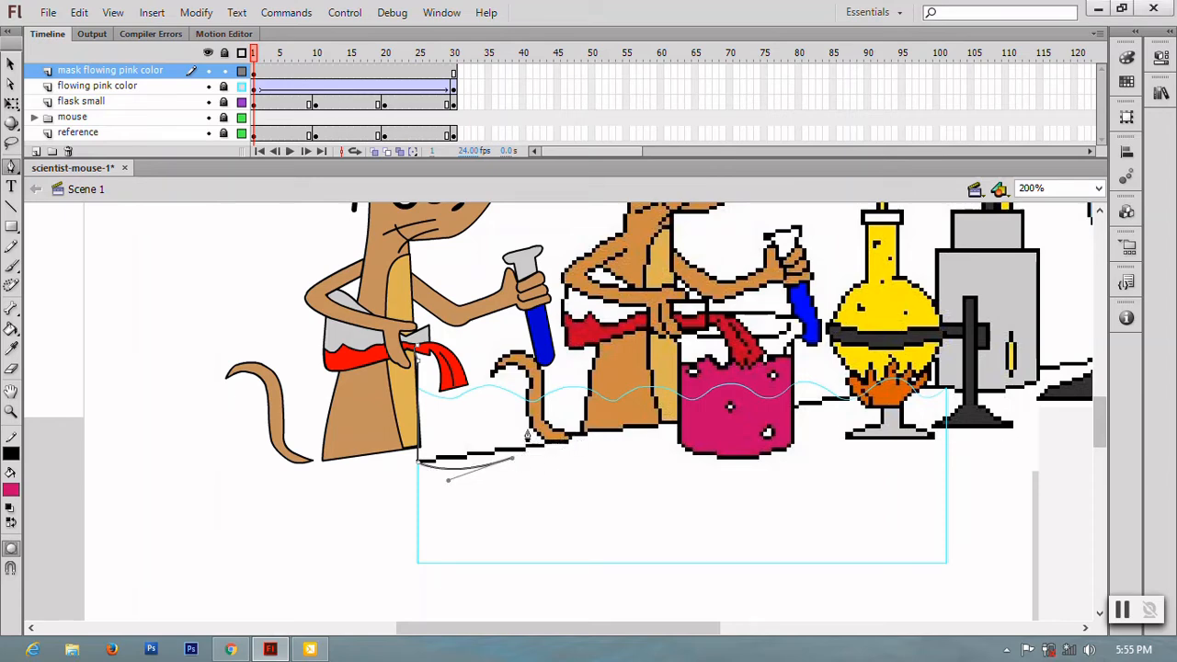
{"action": "left_click", "coordinate": [512, 366]}
{"action": "left_click_drag", "start_coordinate": [418, 347], "coordinate": [342, 372]}
{"action": "key", "text": "v"}
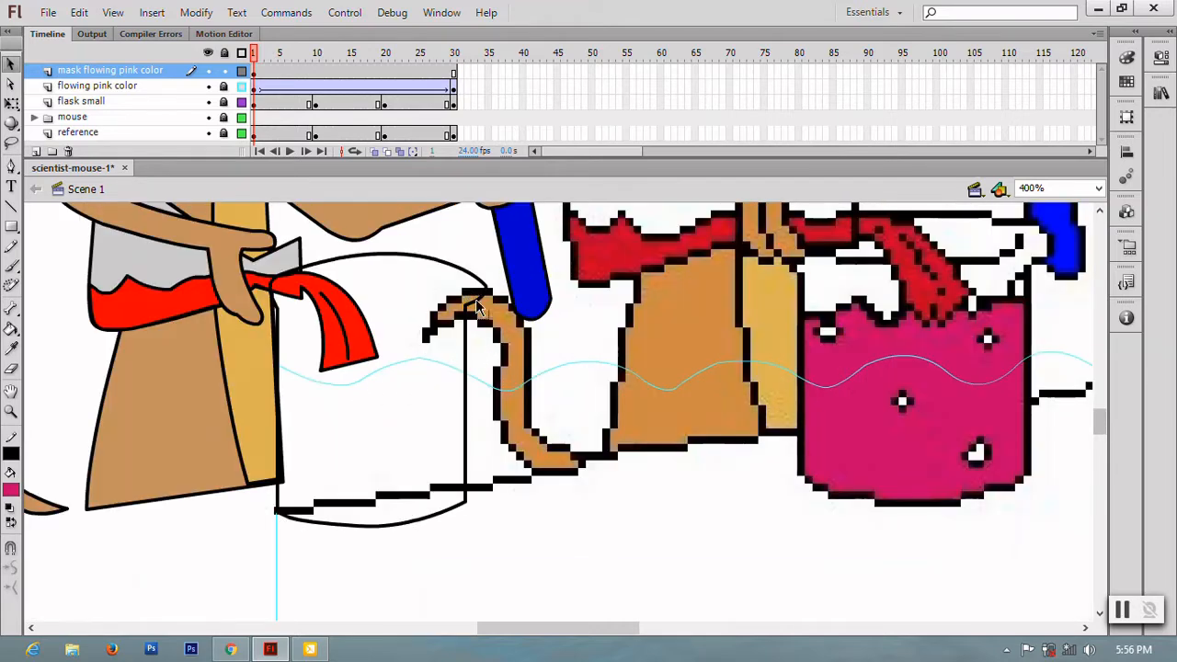
- Reshape the beaker outline by pulling in its upper-right rim corner, flattening the top curve and adjusting the bottom edge
{"action": "key", "text": "ctrl+="}
{"action": "mouse_move", "coordinate": [487, 288]}
{"action": "left_mouse_down"}
{"action": "mouse_move", "coordinate": [475, 282]}
{"action": "mouse_move", "coordinate": [467, 305]}
{"action": "mouse_move", "coordinate": [467, 280]}
{"action": "left_mouse_up"}
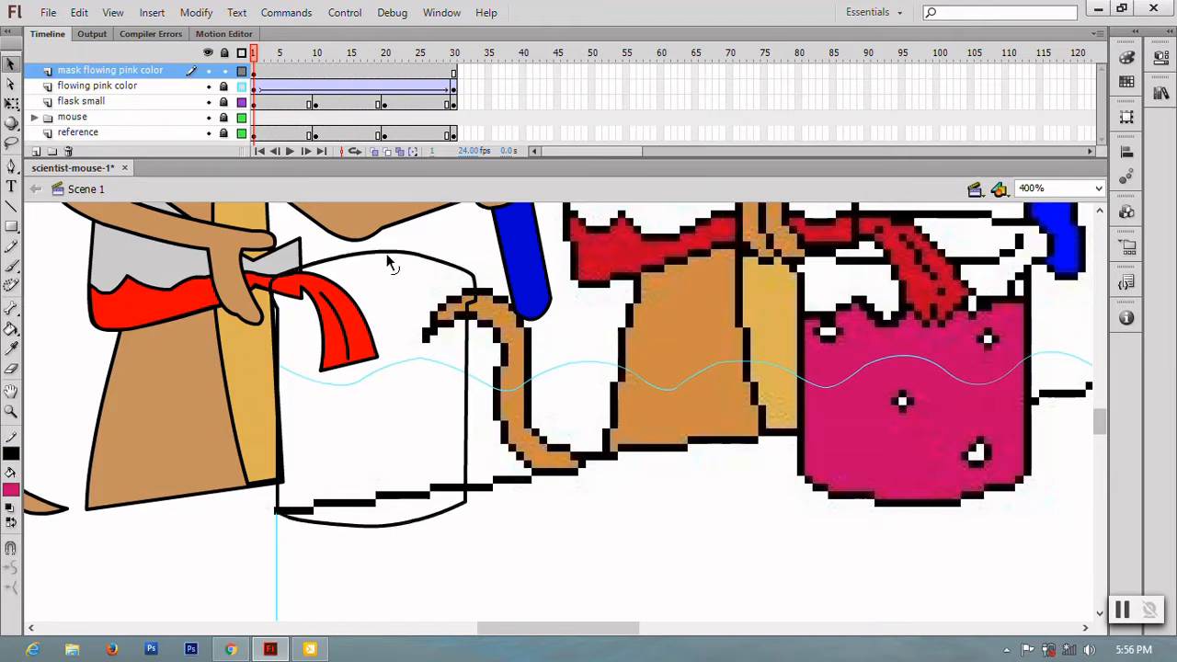
{"action": "left_click_drag", "start_coordinate": [388, 255], "coordinate": [375, 257]}
{"action": "left_click_drag", "start_coordinate": [474, 281], "coordinate": [469, 279]}
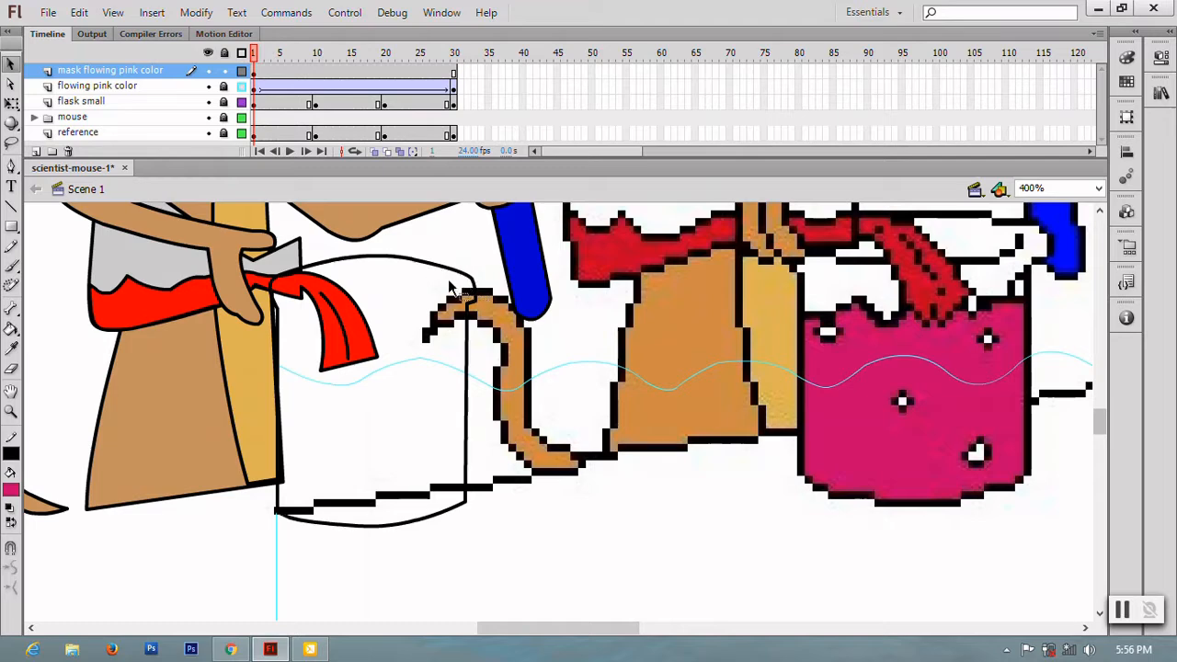
{"action": "left_click", "coordinate": [474, 296]}
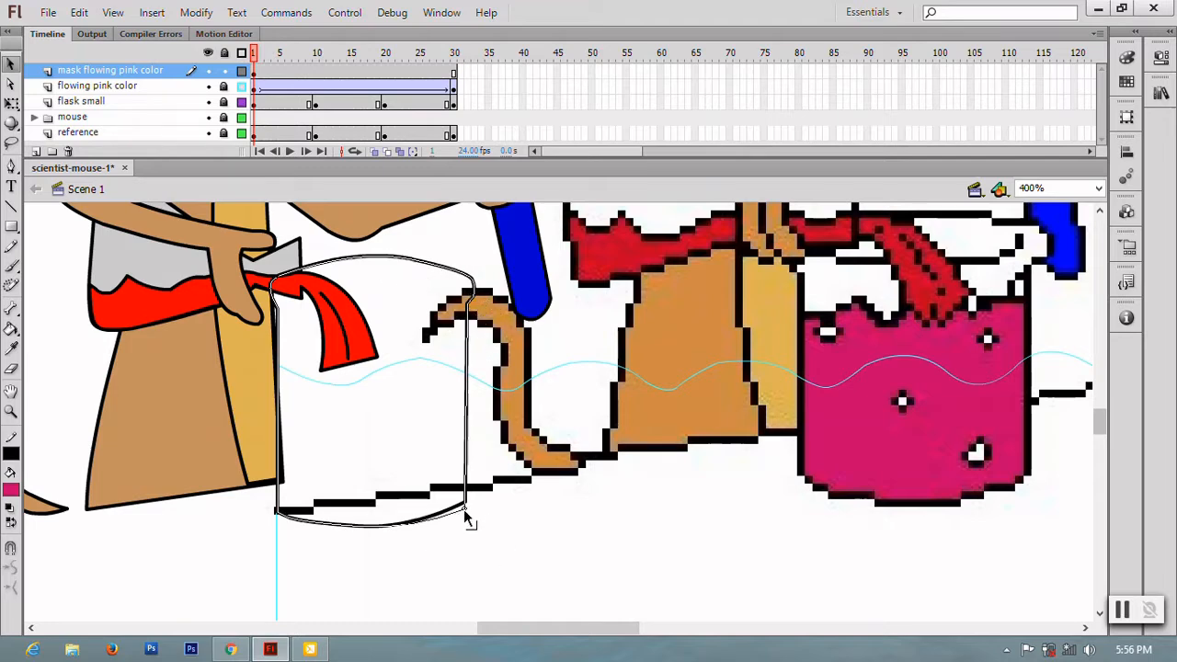
{"action": "left_click_drag", "start_coordinate": [464, 510], "coordinate": [432, 519]}
{"action": "key", "text": "ctrl+minus"}
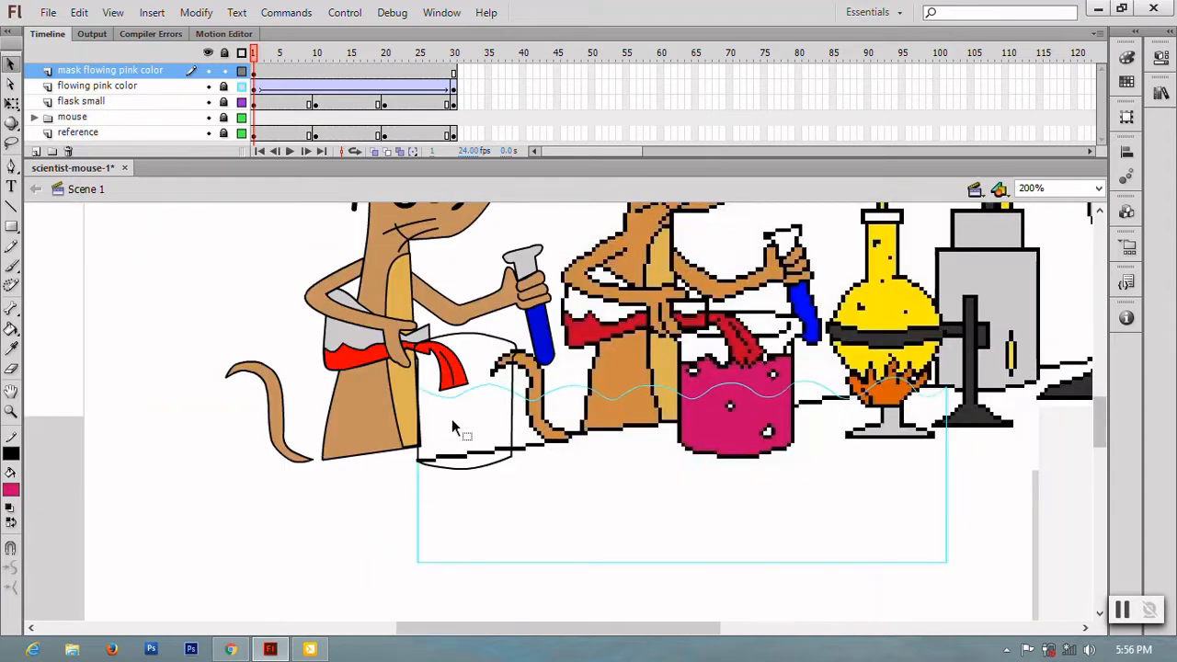
- Set the fill color to light gray for the beaker outline and select the Paint Bucket tool
{"action": "left_click", "coordinate": [459, 469]}
{"action": "left_click", "coordinate": [11, 491]}
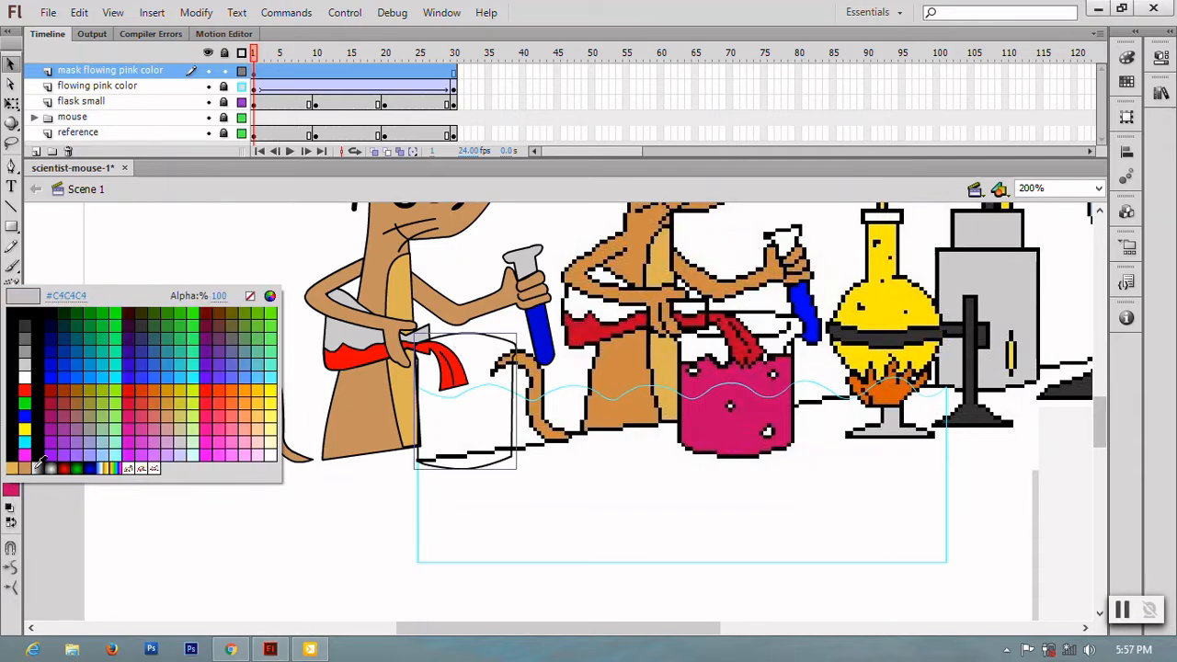
{"action": "left_click", "coordinate": [26, 372]}
{"action": "key", "text": "k"}
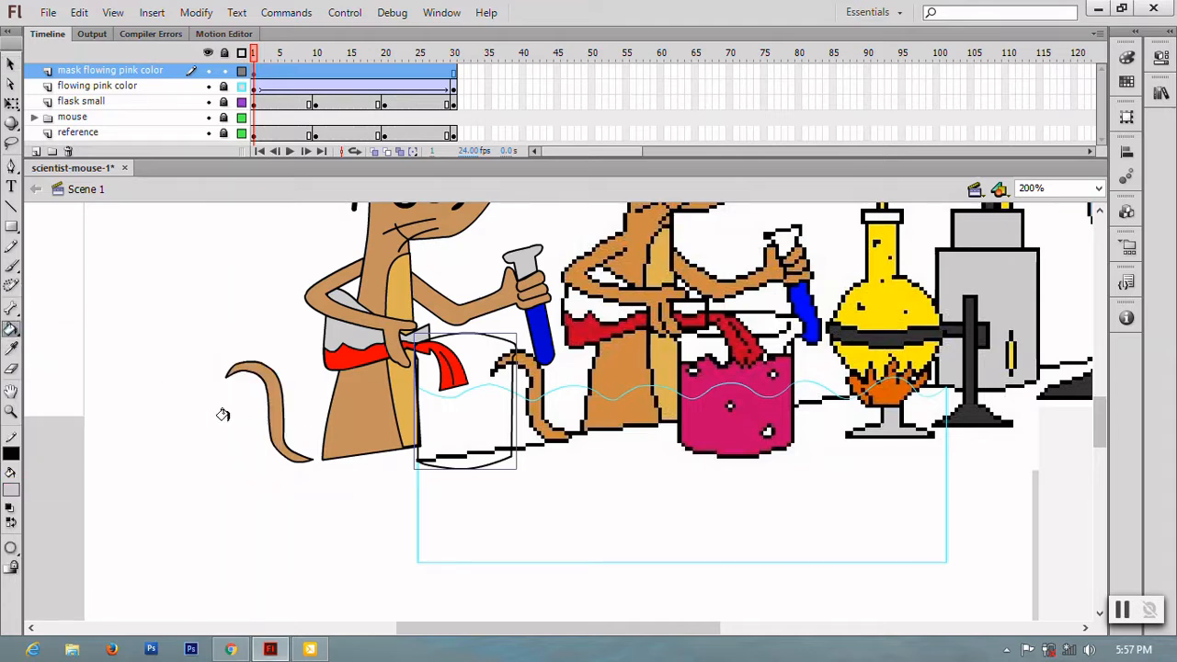
{"action": "left_click", "coordinate": [11, 63]}
{"action": "left_click", "coordinate": [266, 430]}
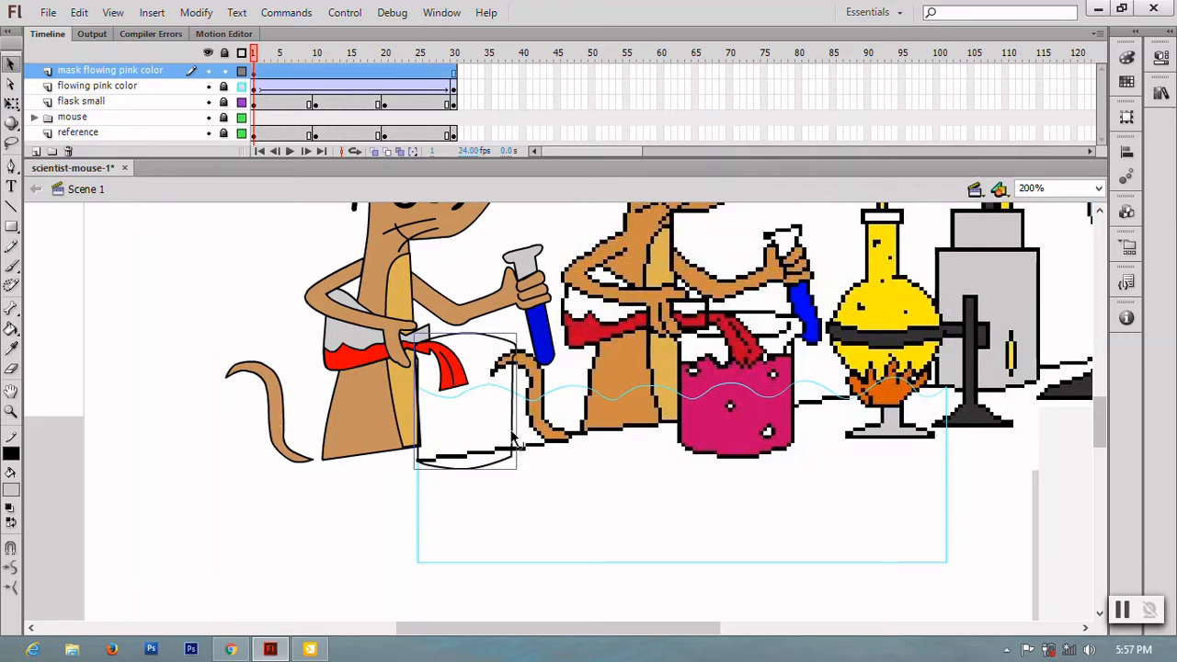
- Enter the beaker drawing object, fill its interior with light gray using the Paint Bucket, and return to Scene 1
{"action": "double_click", "coordinate": [515, 446]}
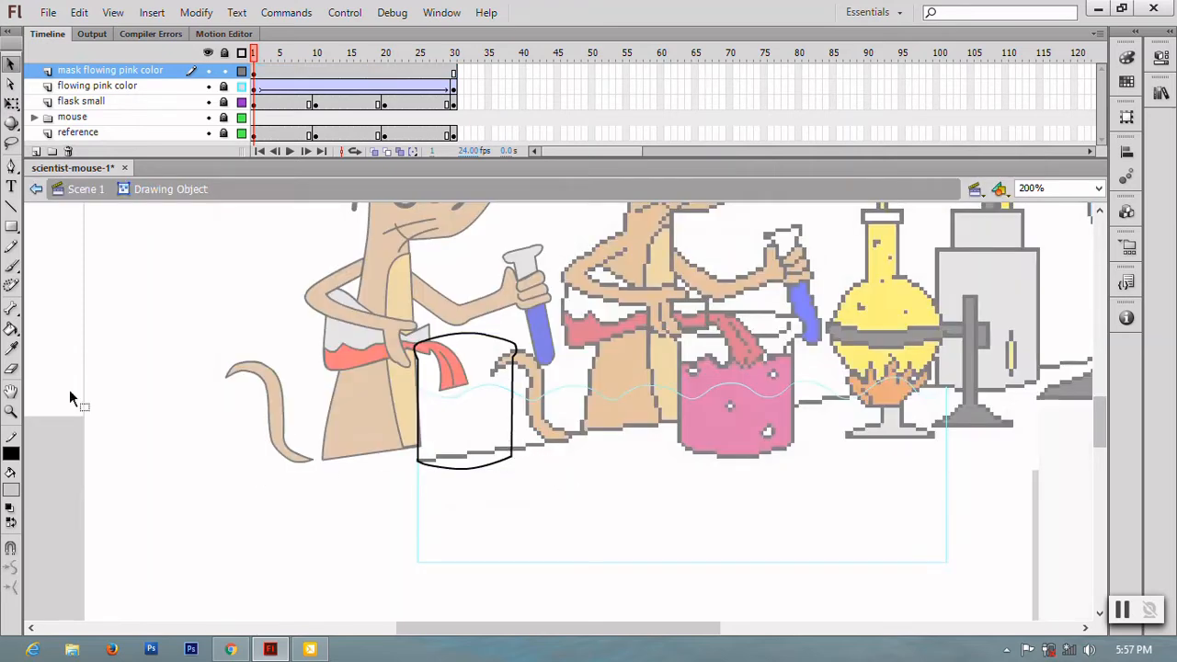
{"action": "left_click", "coordinate": [11, 329]}
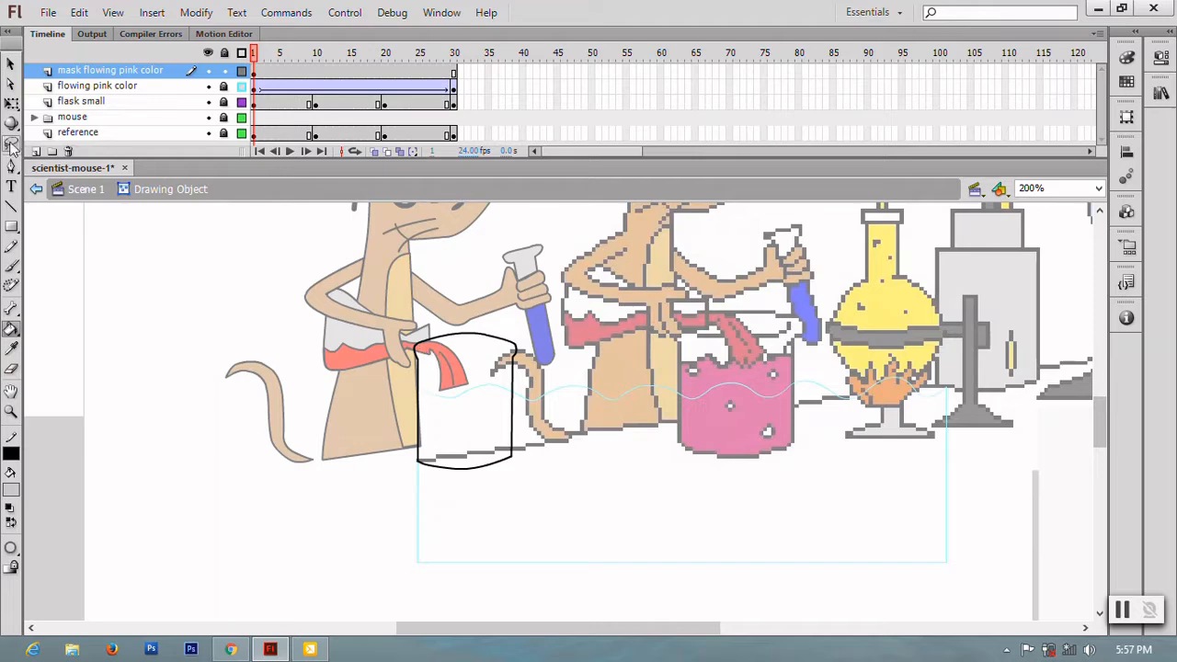
{"action": "left_click", "coordinate": [11, 63]}
{"action": "left_click_drag", "start_coordinate": [401, 328], "coordinate": [591, 609]}
{"action": "left_click", "coordinate": [11, 329]}
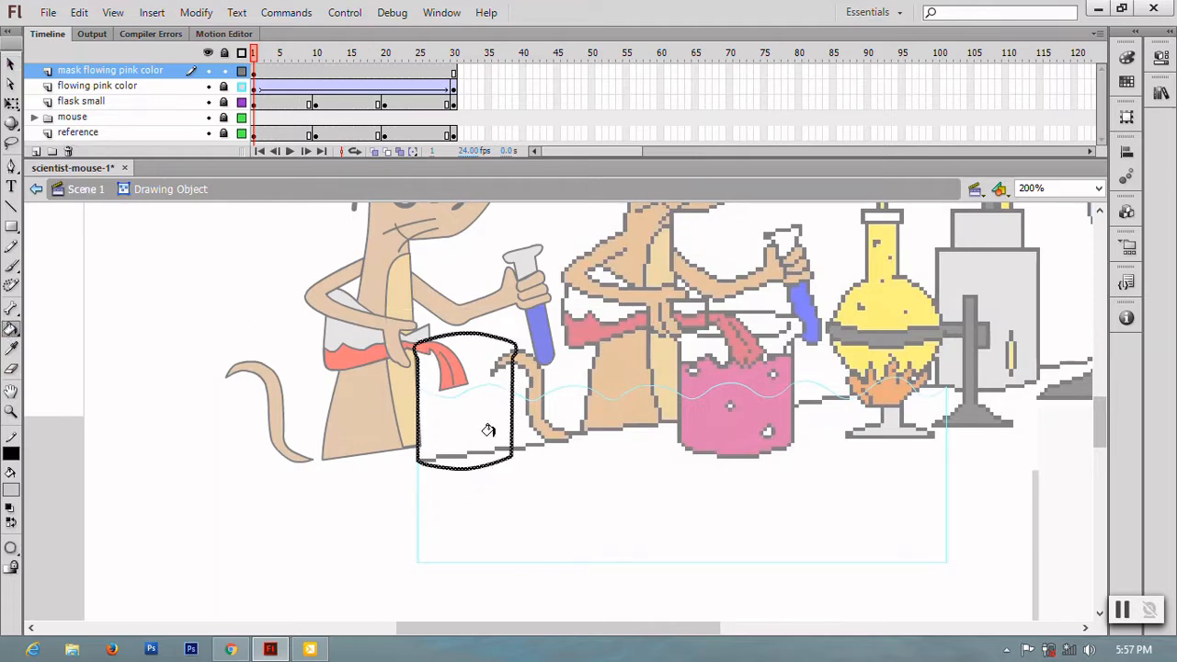
{"action": "left_click", "coordinate": [443, 440]}
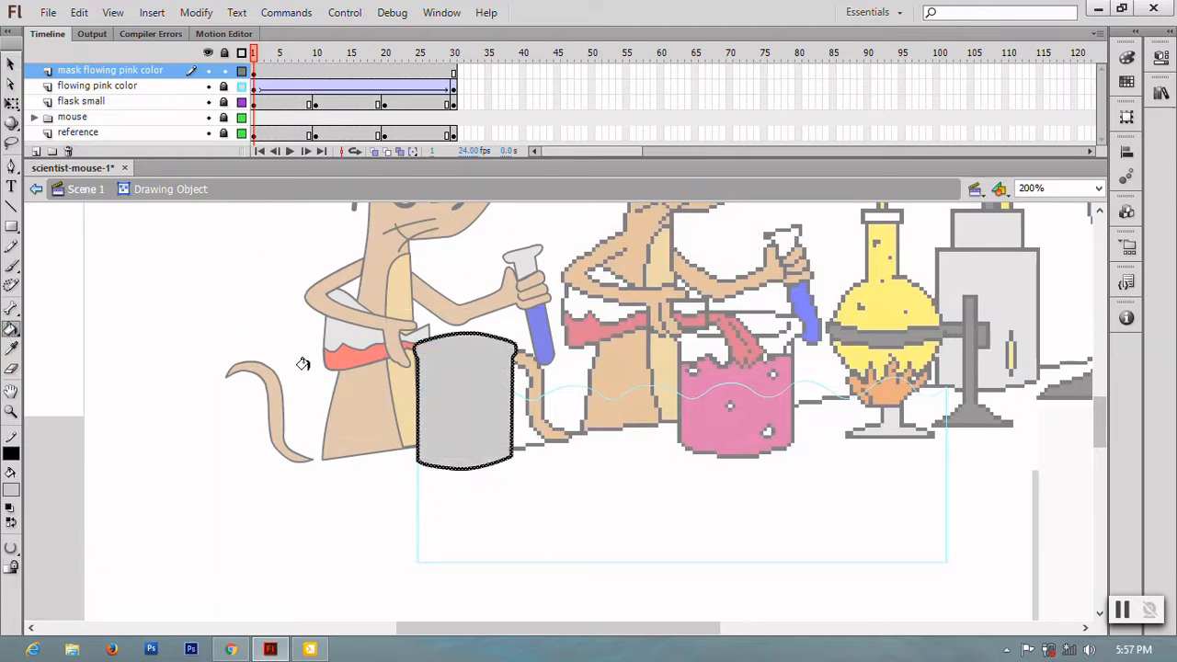
{"action": "left_click", "coordinate": [90, 195]}
{"action": "left_click", "coordinate": [11, 63]}
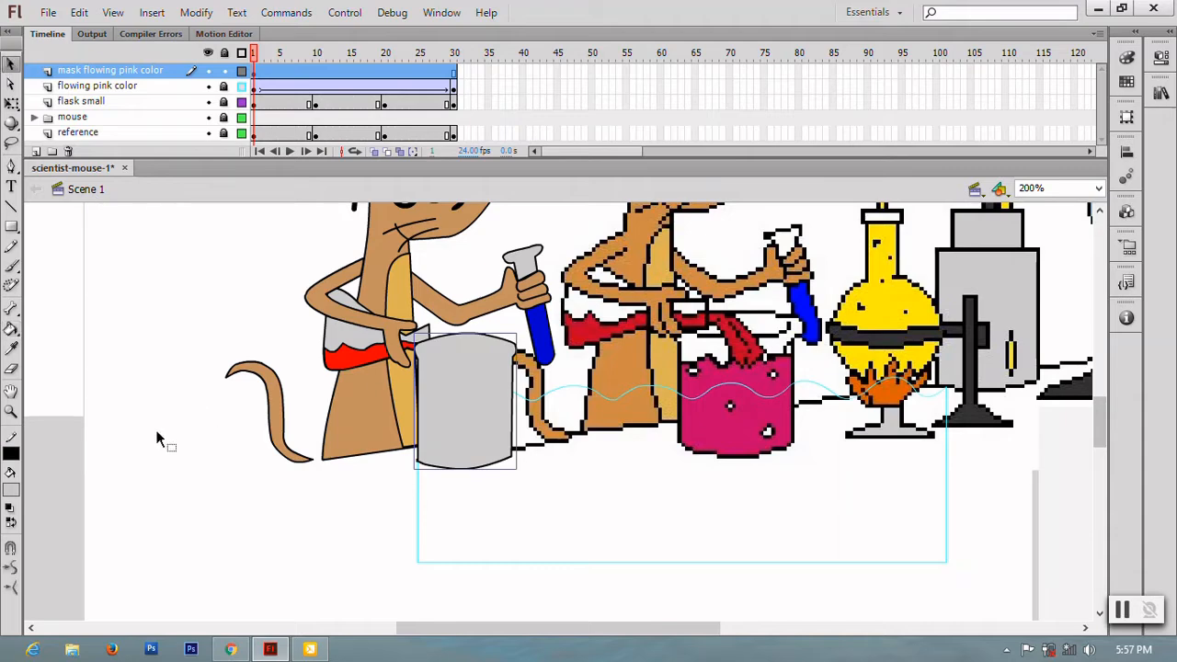
- Fill the beaker drawing object with a paler gray mixed as RGB 235, 235, 237, and return to Scene 1
{"action": "left_click", "coordinate": [474, 366]}
{"action": "double_click", "coordinate": [475, 366]}
{"action": "left_click", "coordinate": [11, 329]}
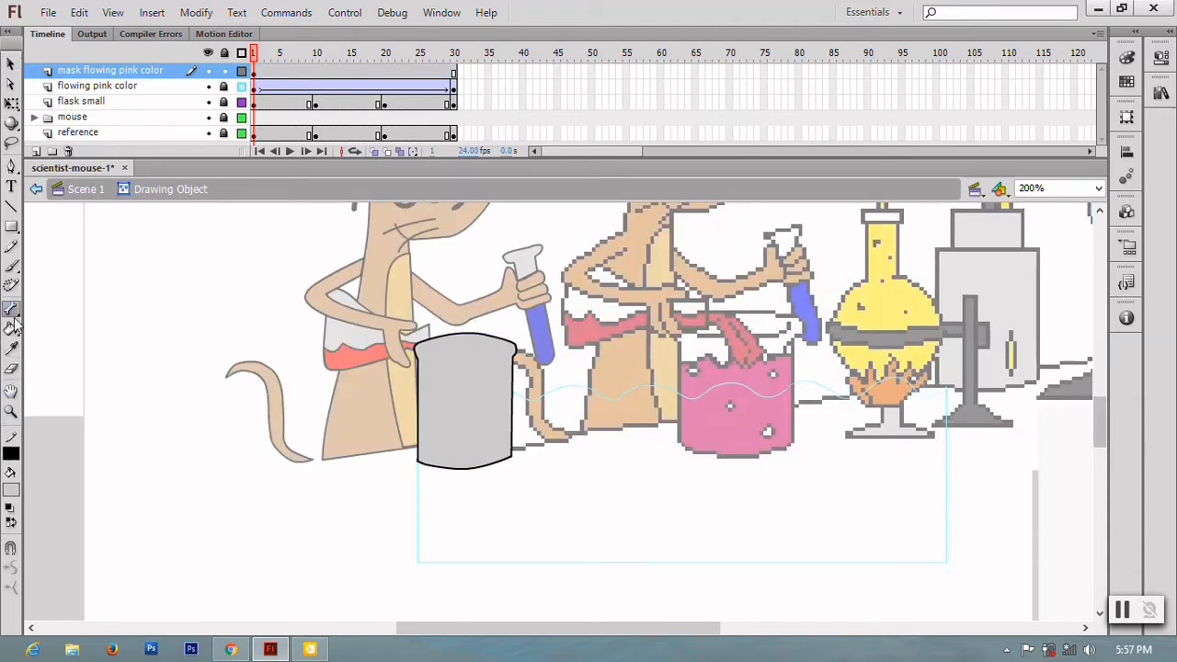
{"action": "left_click", "coordinate": [11, 524]}
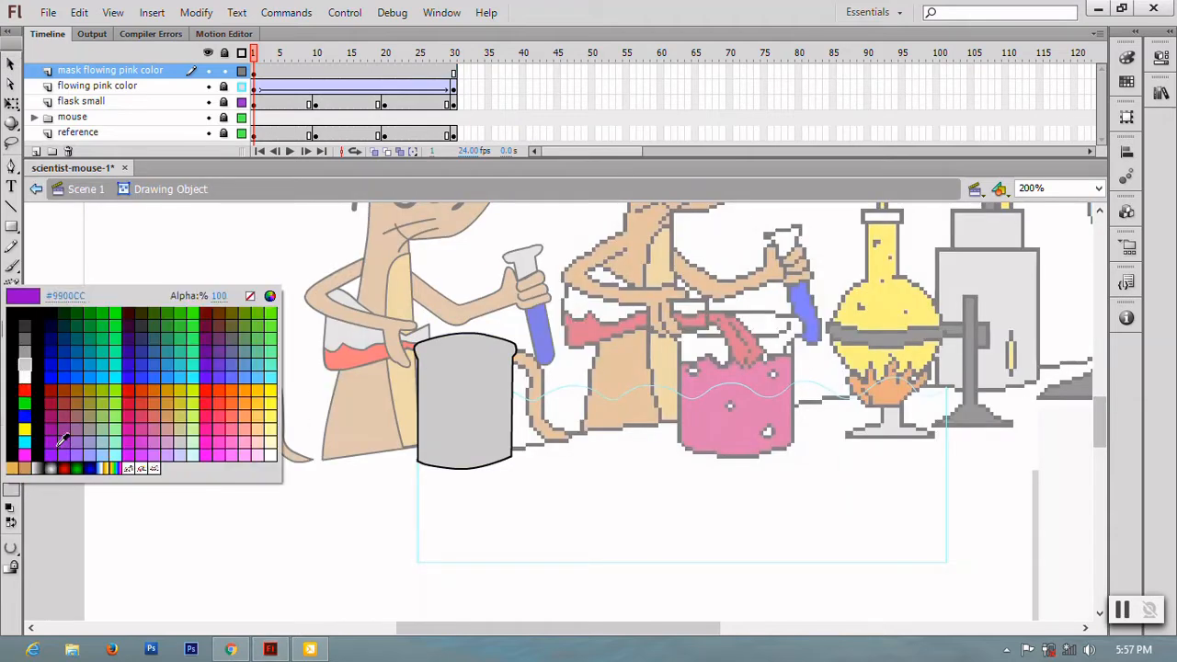
{"action": "left_click", "coordinate": [270, 295]}
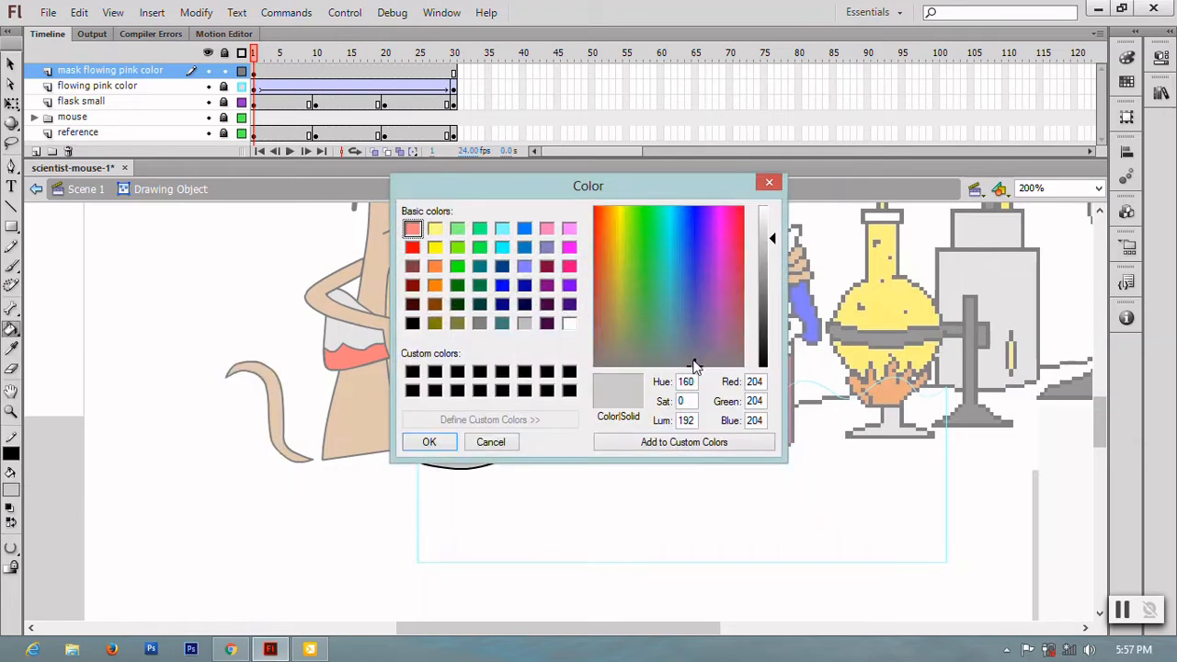
{"action": "left_click_drag", "start_coordinate": [696, 365], "coordinate": [700, 361]}
{"action": "left_click_drag", "start_coordinate": [780, 238], "coordinate": [780, 214]}
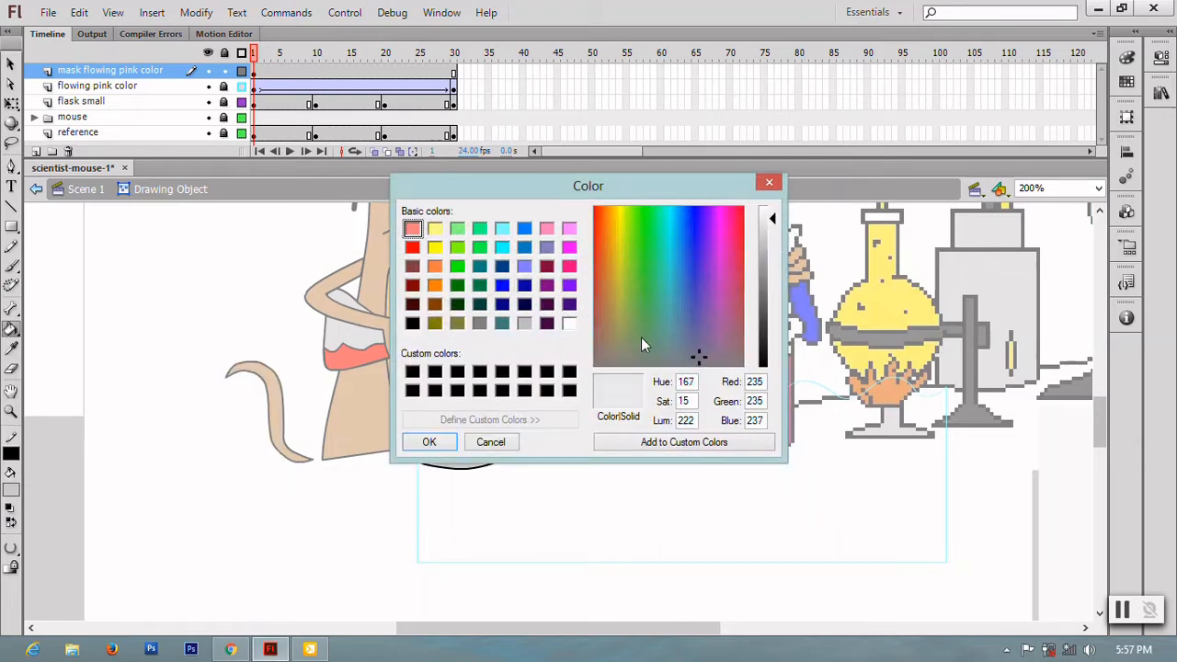
{"action": "left_click", "coordinate": [429, 441]}
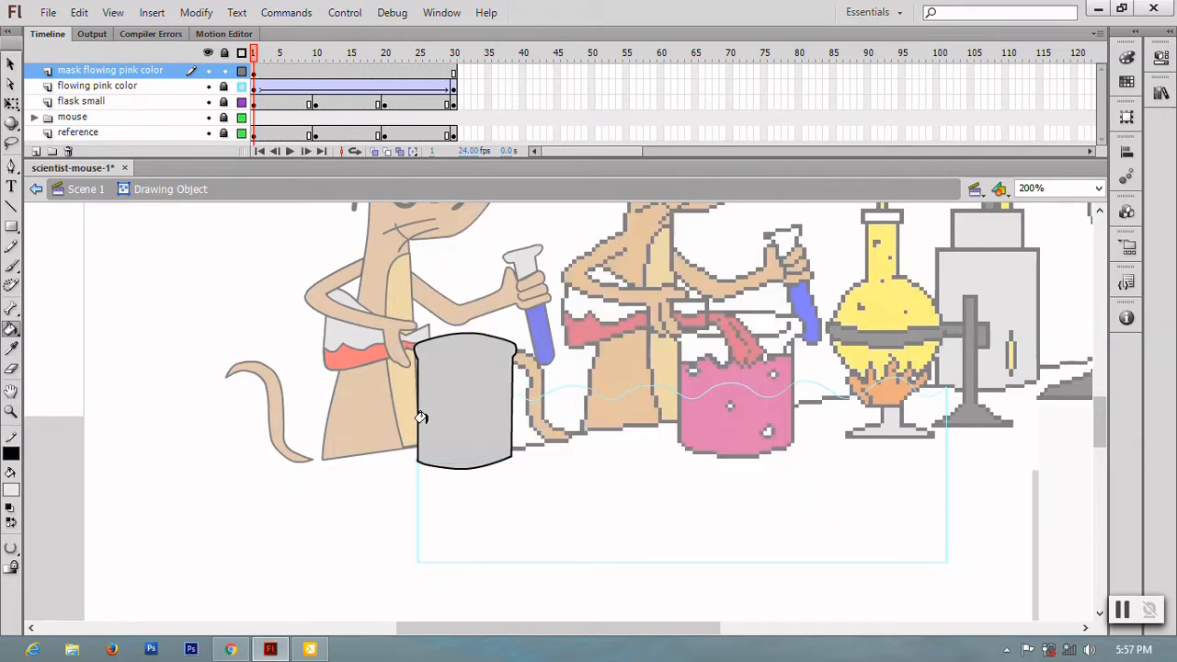
{"action": "left_click", "coordinate": [463, 389]}
{"action": "left_click", "coordinate": [88, 191]}
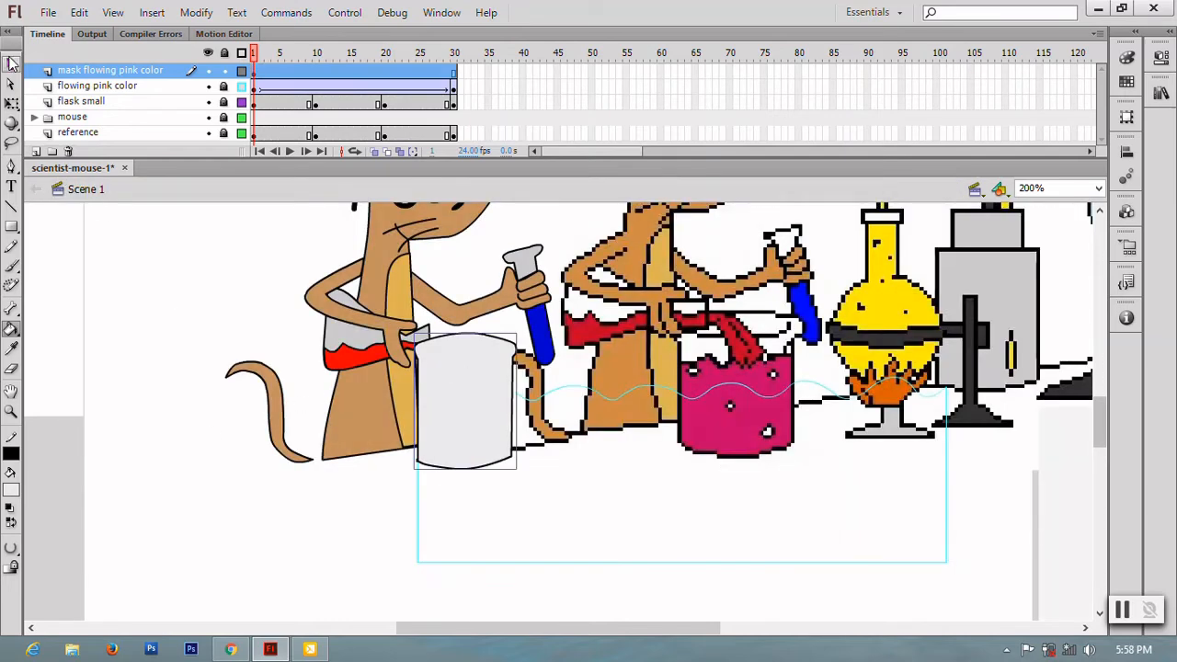
- Convert the mask flowing pink color layer to a mask and play from frame 1 with the pink layer's outline view off
{"action": "right_click", "coordinate": [57, 70]}
{"action": "left_click", "coordinate": [110, 311]}
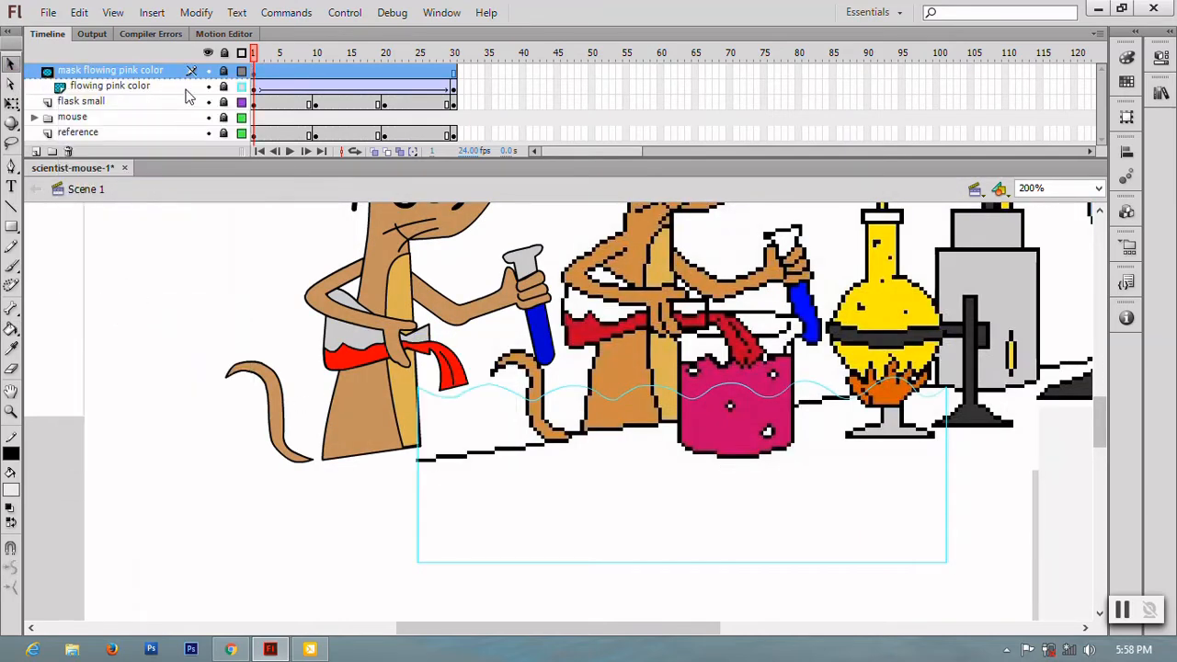
{"action": "left_click", "coordinate": [242, 87]}
{"action": "left_click", "coordinate": [254, 54]}
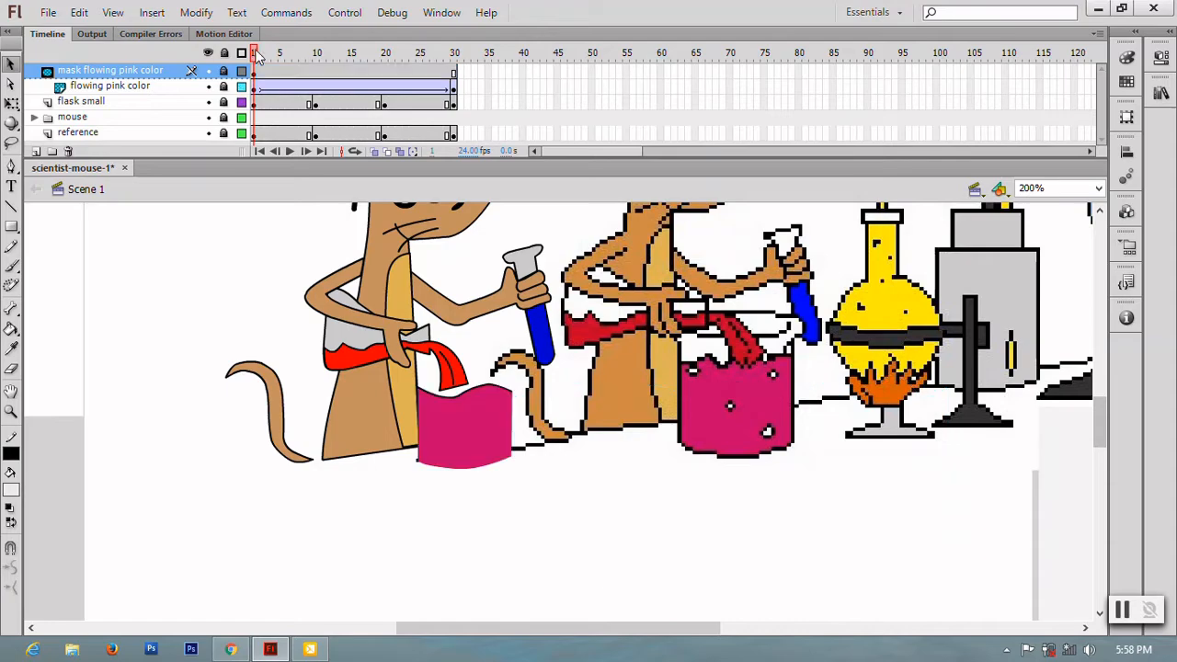
{"action": "key", "text": "Return"}
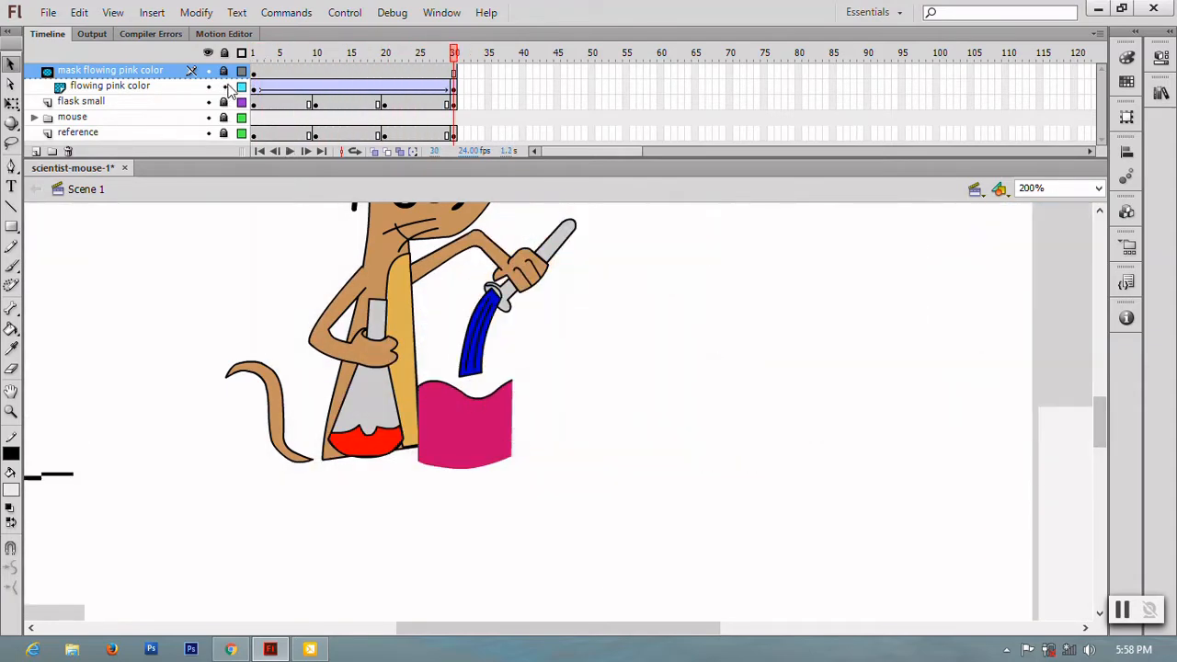
- Unlock the flowing pink color layer, shift the wave about 100 px to the right at frame 30, and relock the layer
{"action": "left_click", "coordinate": [224, 87]}
{"action": "left_click", "coordinate": [456, 89]}
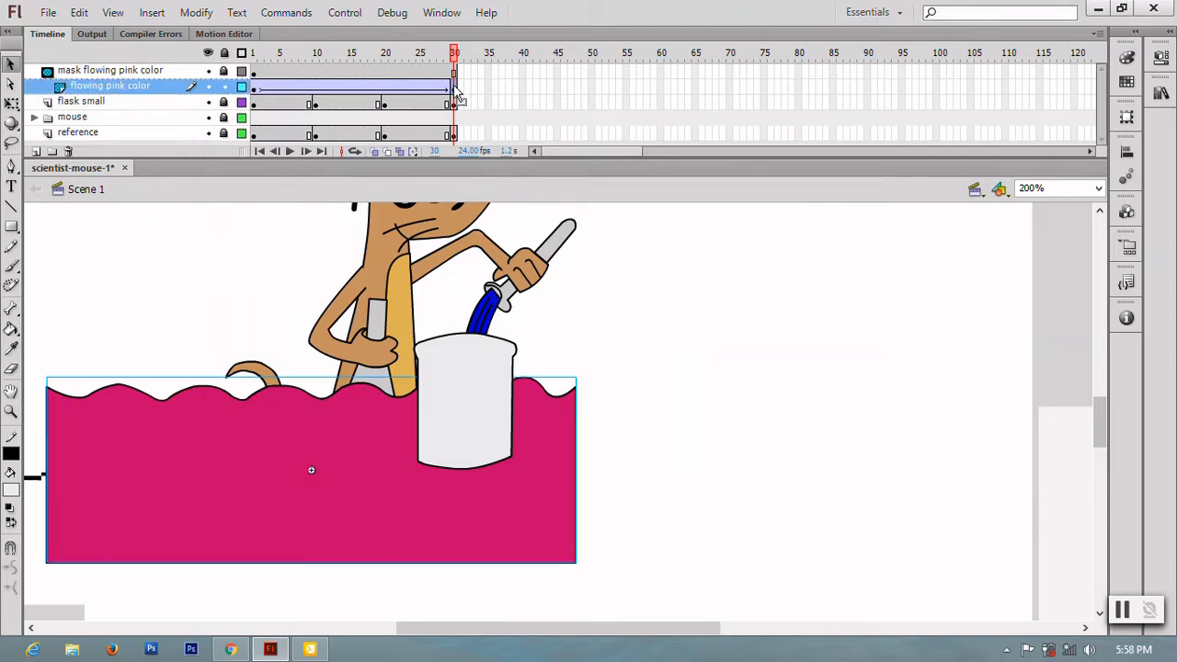
{"action": "key", "text": "shift+Right"}
{"action": "key", "text": "shift+Right"}
{"action": "key", "text": "shift+Right"}
{"action": "key", "text": "shift+Right"}
{"action": "key", "text": "shift+Right"}
{"action": "key", "text": "shift+Right"}
{"action": "key", "text": "shift+Right"}
{"action": "key", "text": "shift+Right"}
{"action": "key", "text": "shift+Right"}
{"action": "key", "text": "shift+Right"}
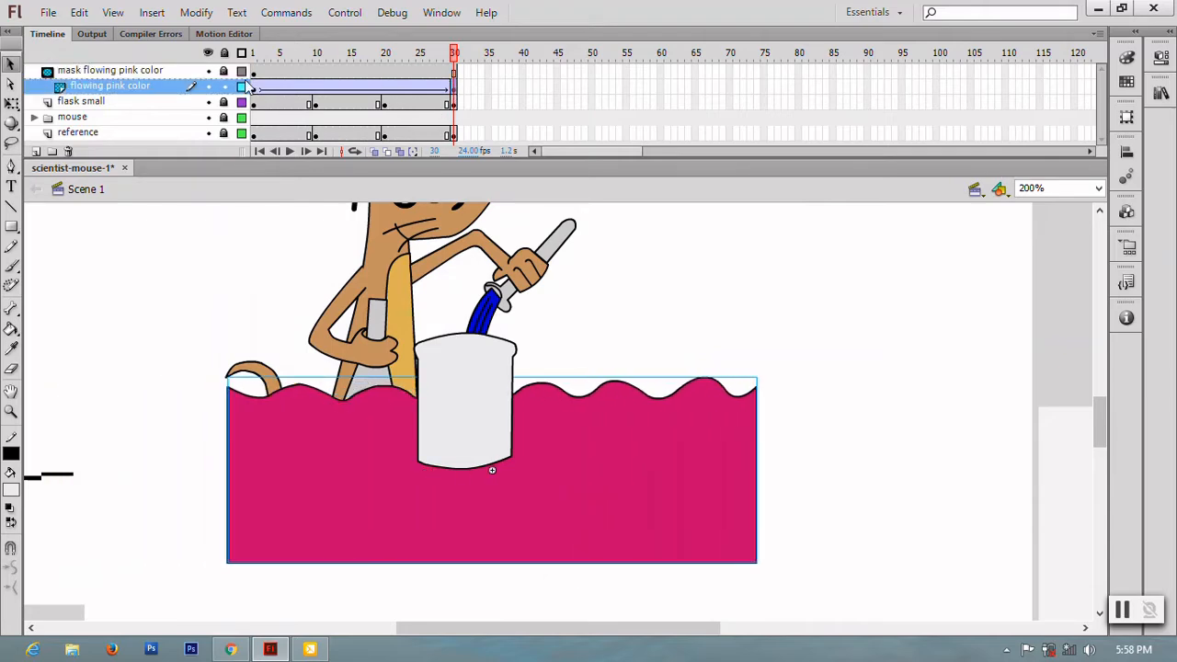
{"action": "left_click", "coordinate": [224, 86]}
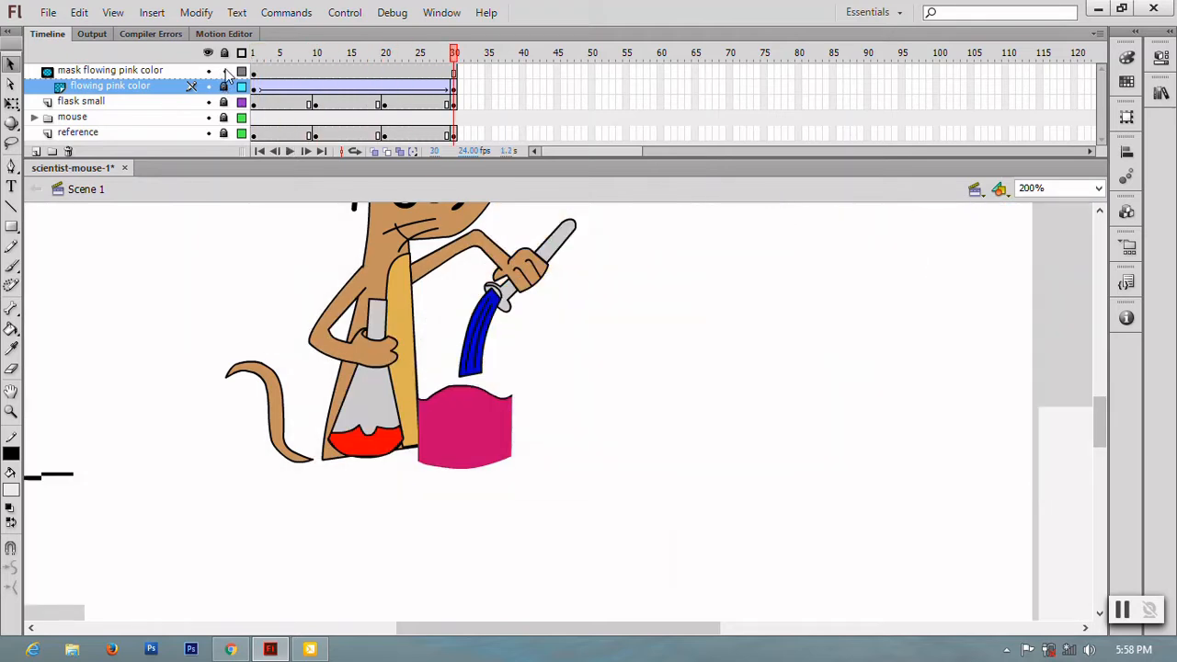
- Unlock the mask flowing pink color layer, select the beaker shape, and lock the layer again
{"action": "left_click", "coordinate": [224, 71]}
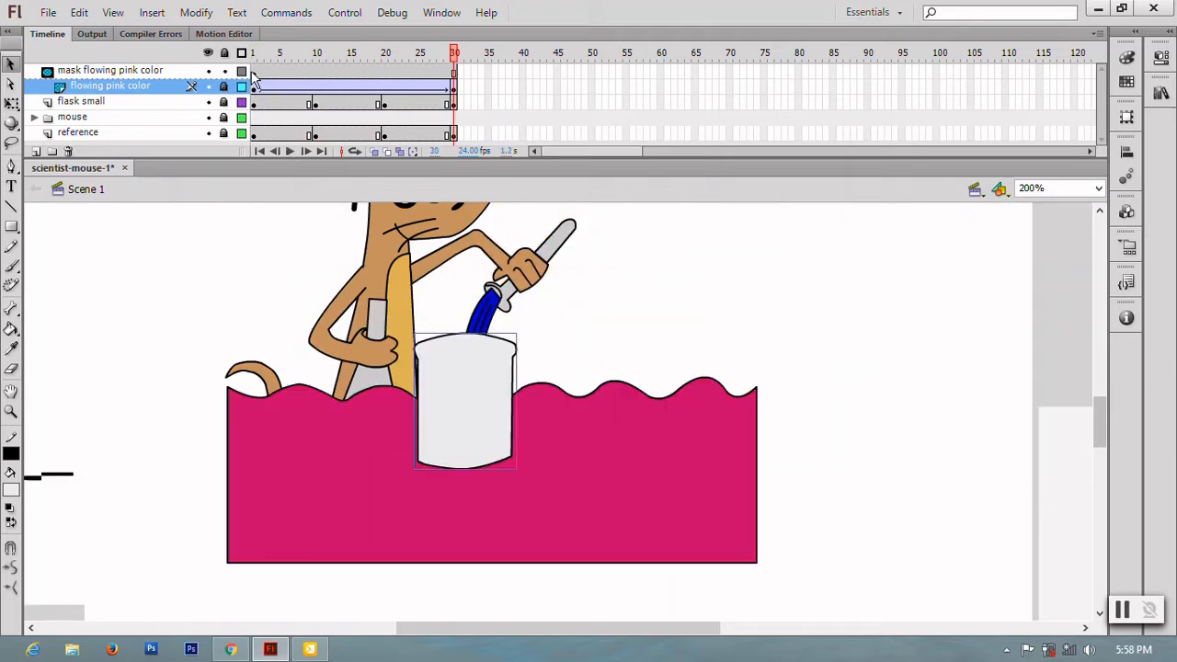
{"action": "left_click", "coordinate": [476, 410]}
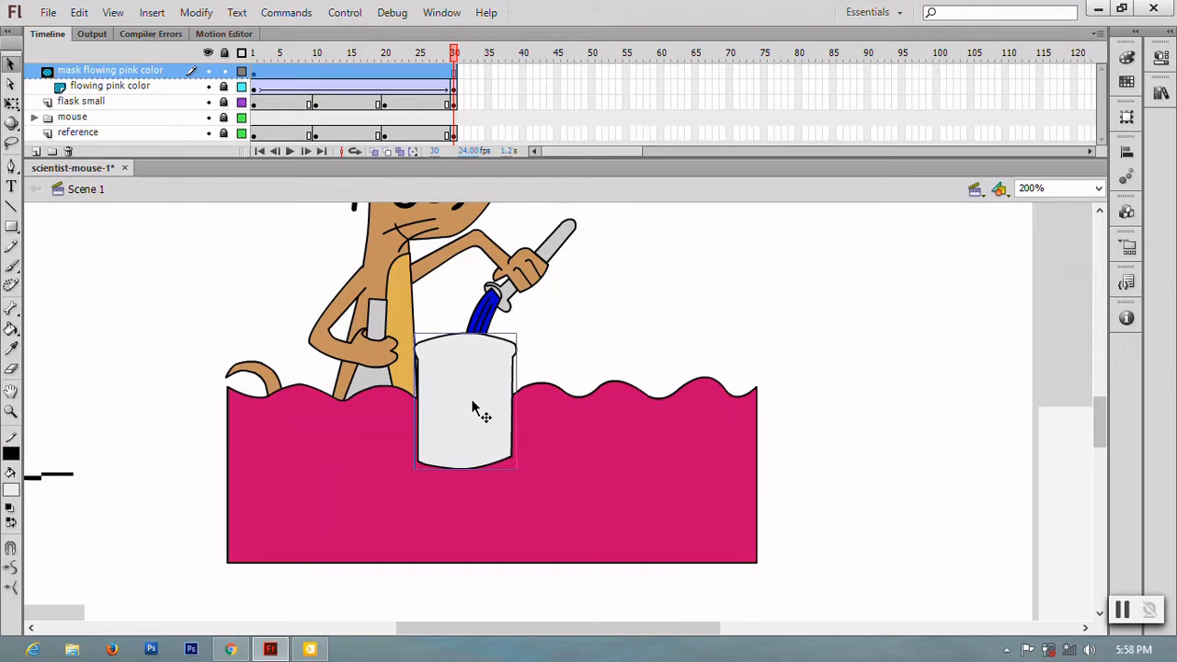
{"action": "left_click", "coordinate": [224, 72]}
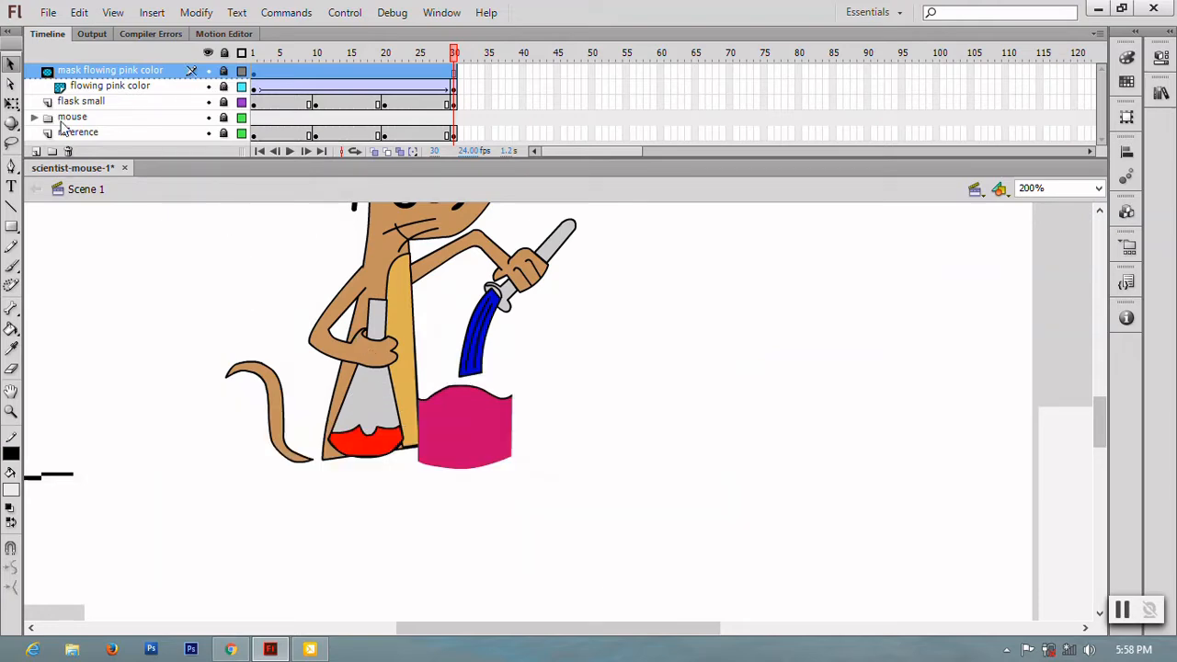
- Add a layer above the mask flowing pink color layer and paste the copied beaker in place on it
{"action": "left_click", "coordinate": [36, 151]}
{"action": "key", "text": "ctrl+shift+v"}
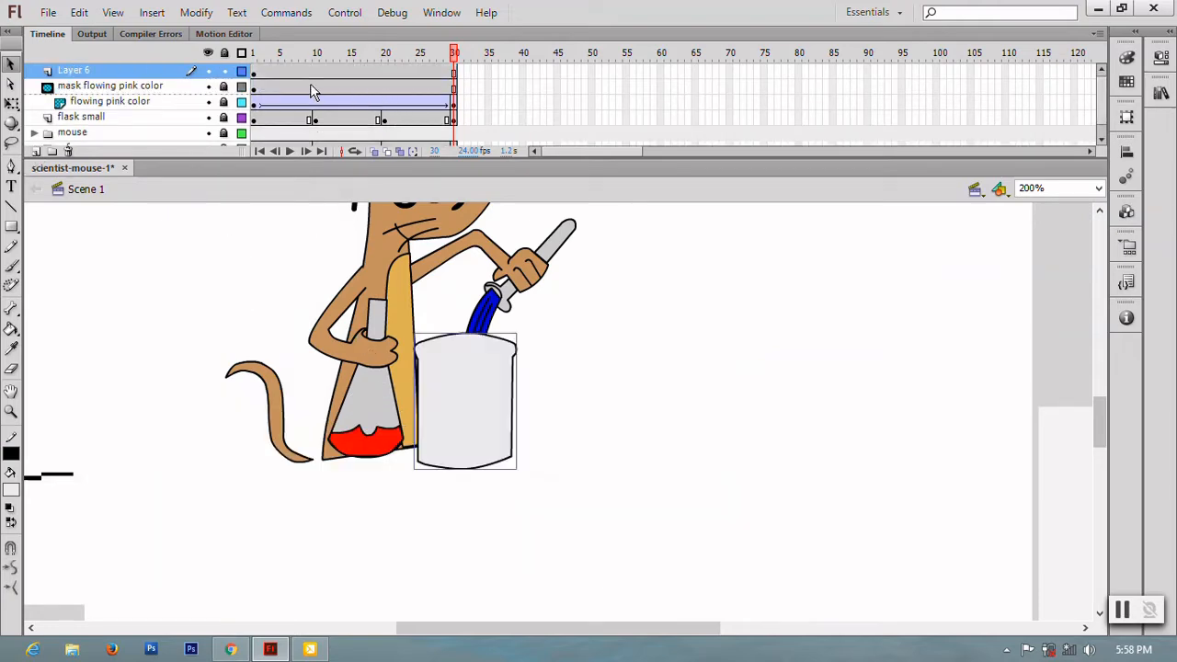
- Try to erase the lower half of the pasted beaker inside its drawing object
{"action": "double_click", "coordinate": [450, 421]}
{"action": "key", "text": "e"}
{"action": "mouse_move", "coordinate": [409, 451]}
{"action": "left_mouse_down"}
{"action": "mouse_move", "coordinate": [528, 465]}
{"action": "mouse_move", "coordinate": [449, 465]}
{"action": "mouse_move", "coordinate": [420, 446]}
{"action": "mouse_move", "coordinate": [470, 438]}
{"action": "mouse_move", "coordinate": [413, 432]}
{"action": "mouse_move", "coordinate": [526, 412]}
{"action": "left_mouse_up"}
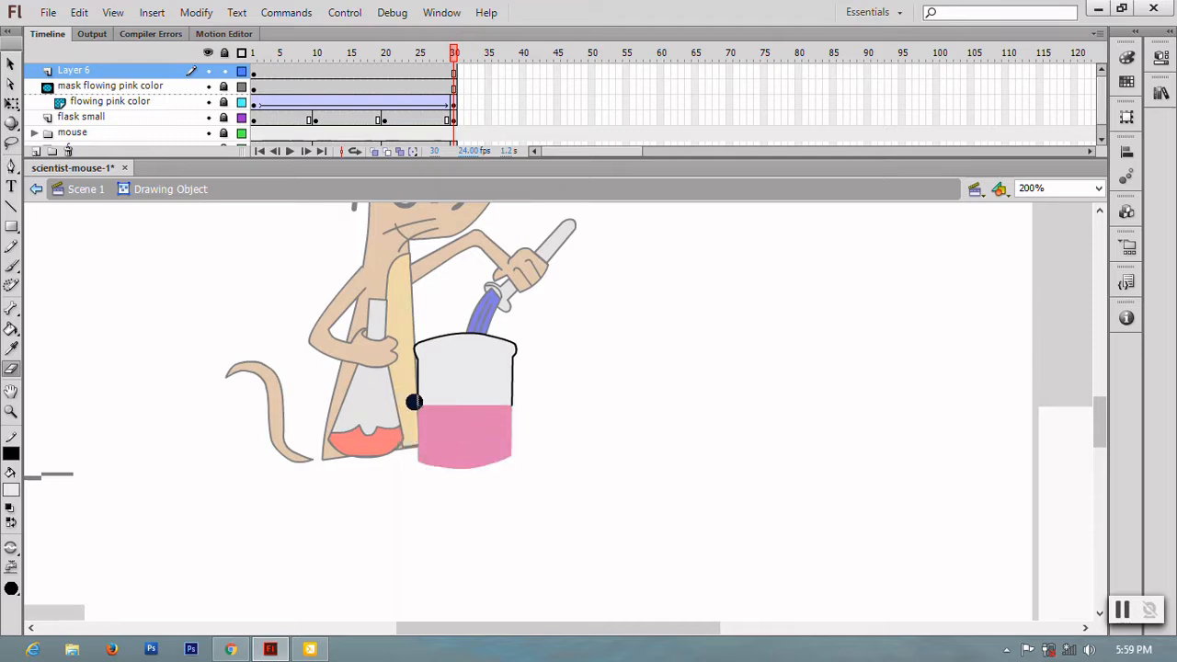
{"action": "left_click_drag", "start_coordinate": [413, 402], "coordinate": [528, 401]}
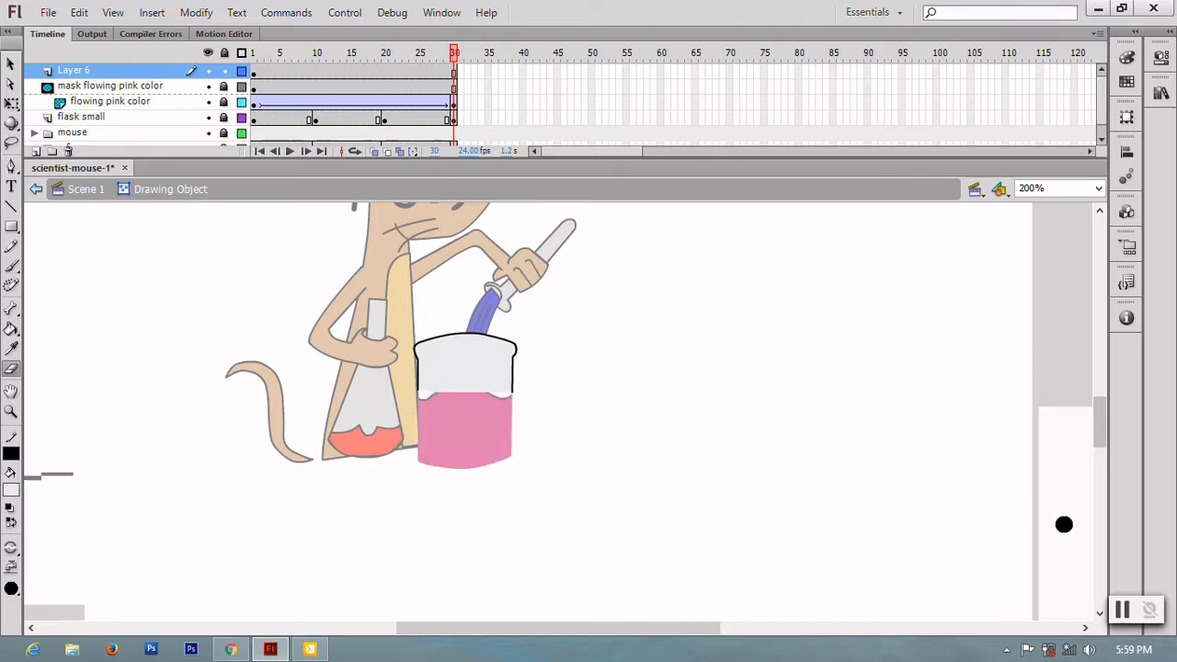
{"action": "key", "text": "v"}
{"action": "double_click", "coordinate": [627, 419]}
{"action": "key", "text": "Return"}
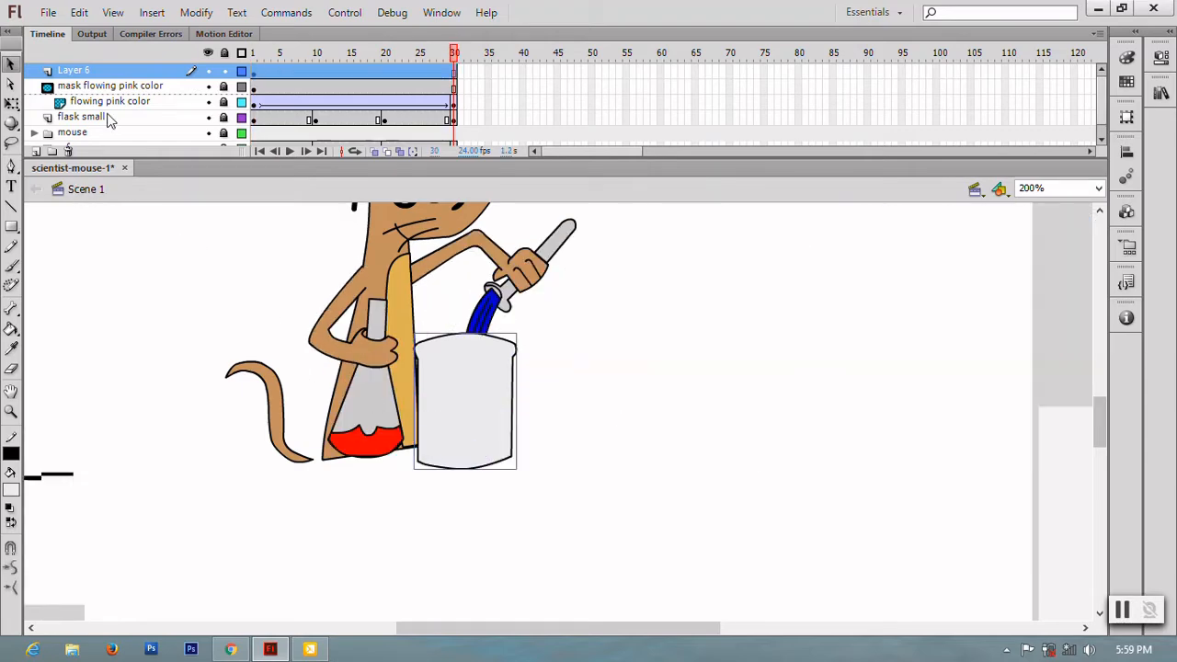
- Move the pasted beaker's layer below the flask small layer and play the animation to check the stacking
{"action": "left_click_drag", "start_coordinate": [98, 70], "coordinate": [116, 116]}
{"action": "left_click", "coordinate": [569, 457]}
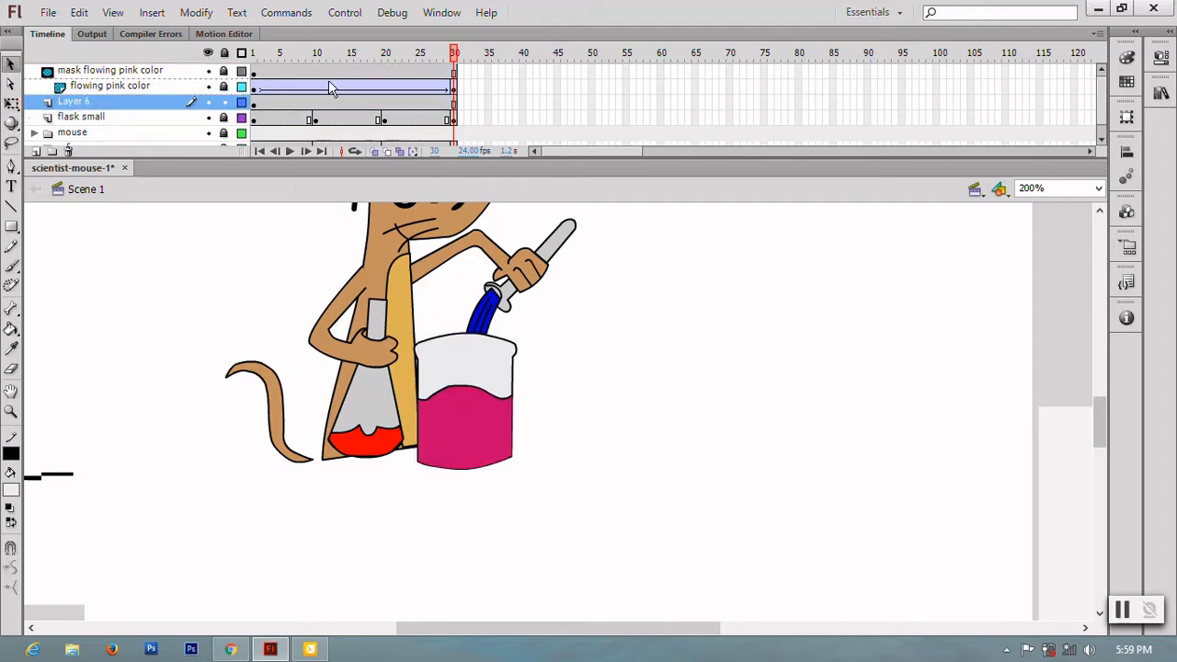
{"action": "key", "text": "Return"}
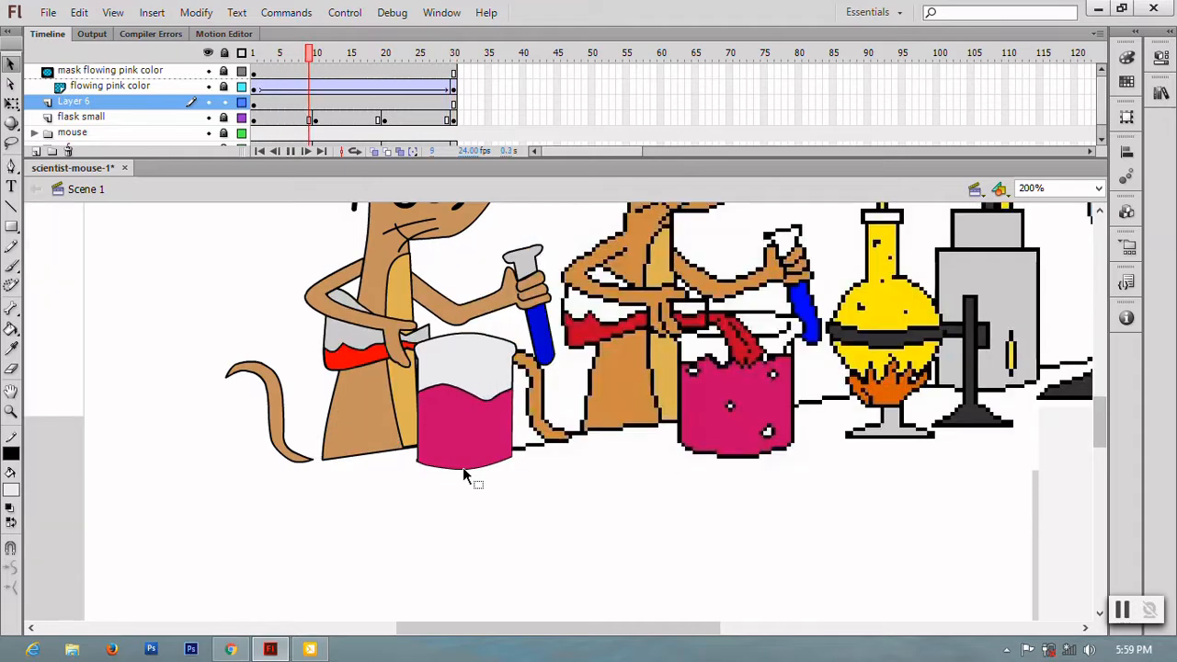
{"action": "key", "text": "Return"}
{"action": "left_click_drag", "start_coordinate": [67, 102], "coordinate": [78, 130]}
{"action": "key", "text": "Return"}
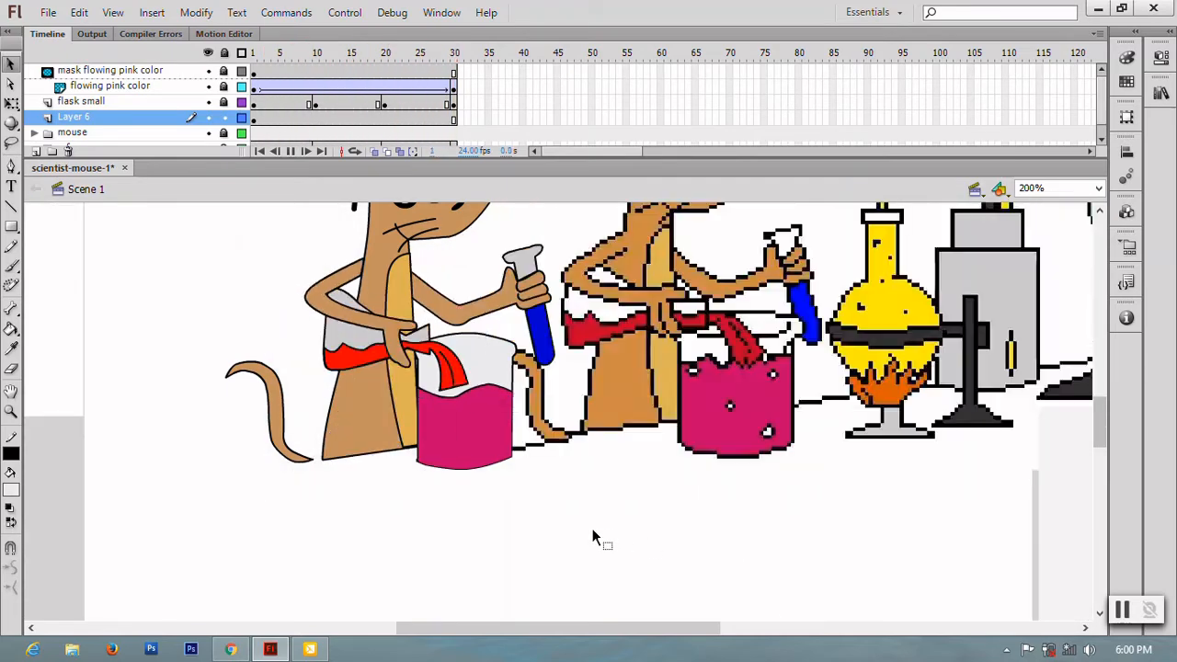
- Rename Layer 6 as flowing pink flask
{"action": "left_click", "coordinate": [108, 86]}
{"action": "scroll", "coordinate": [120, 110], "scroll_direction": "down", "scroll_amount": 1}
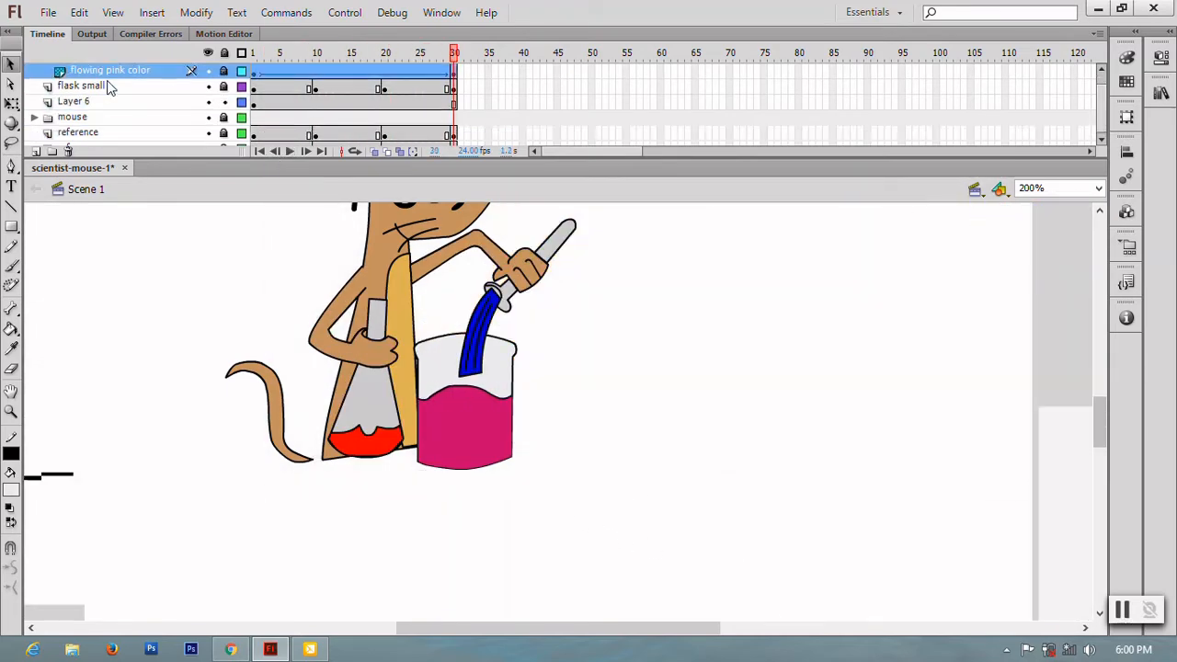
{"action": "scroll", "coordinate": [123, 123], "scroll_direction": "up", "scroll_amount": 1}
{"action": "scroll", "coordinate": [123, 131], "scroll_direction": "down", "scroll_amount": 1}
{"action": "double_click", "coordinate": [73, 102]}
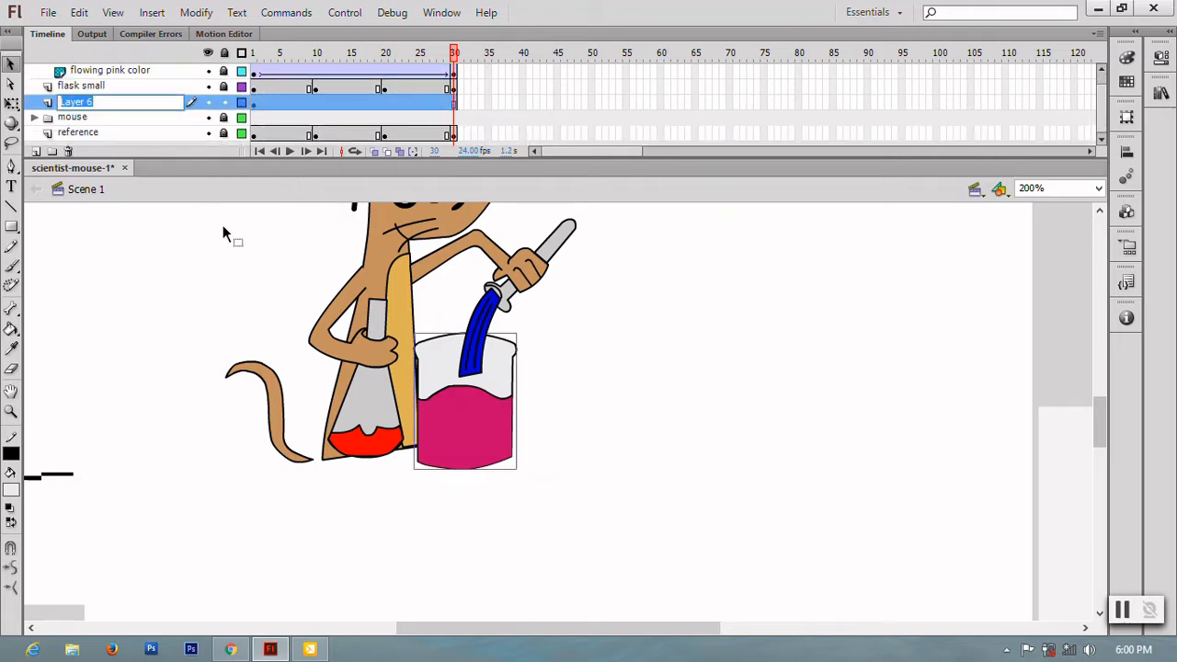
{"action": "type", "text": "d"}
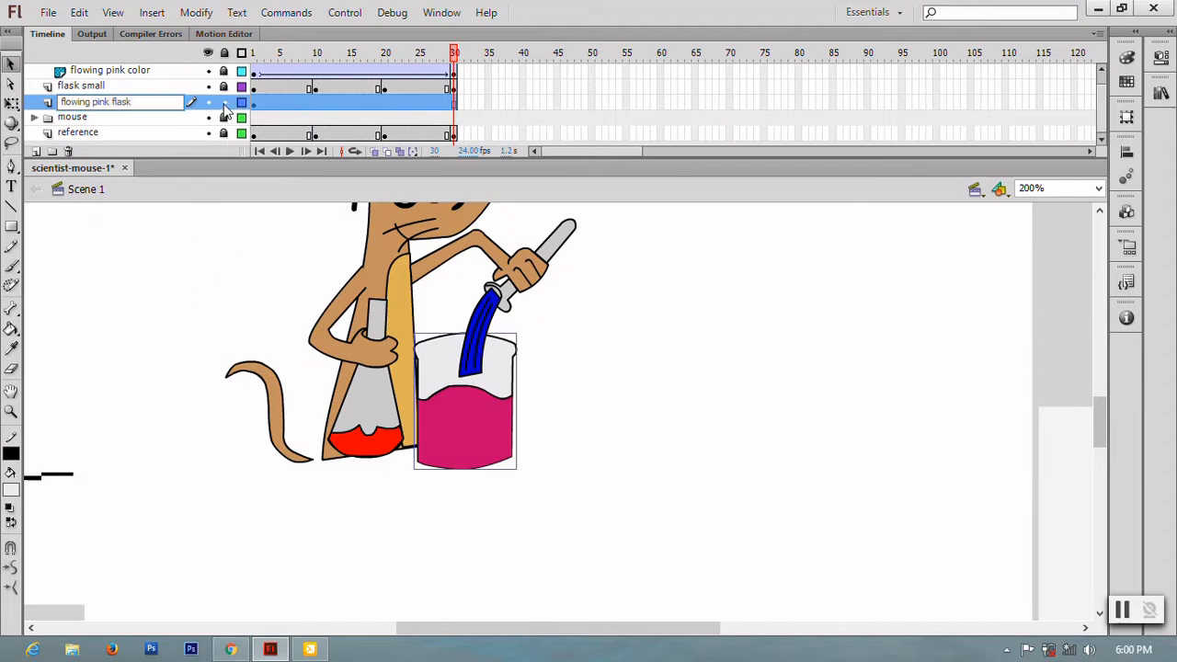
{"action": "left_click", "coordinate": [194, 280]}
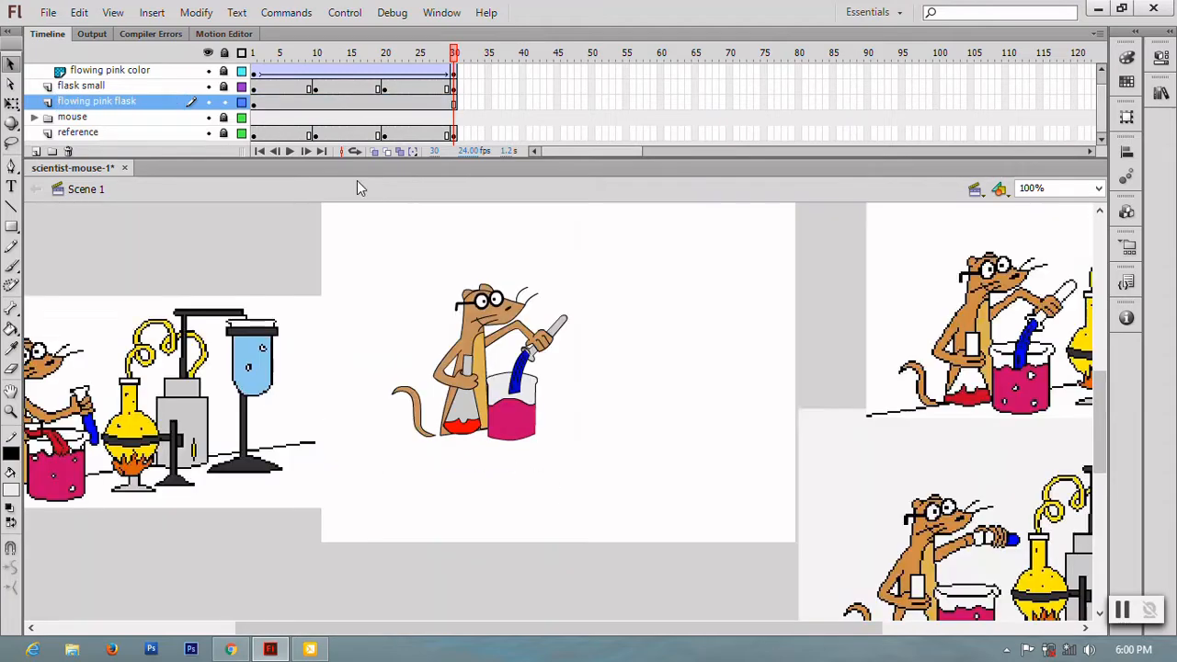
- Move the frame 30 reference artwork beside the drawn mouse and copy that keyframe over frames 20, 10 and 1 of the reference layer
{"action": "key", "text": "ctrl+1"}
{"action": "left_click_drag", "start_coordinate": [1012, 329], "coordinate": [600, 358]}
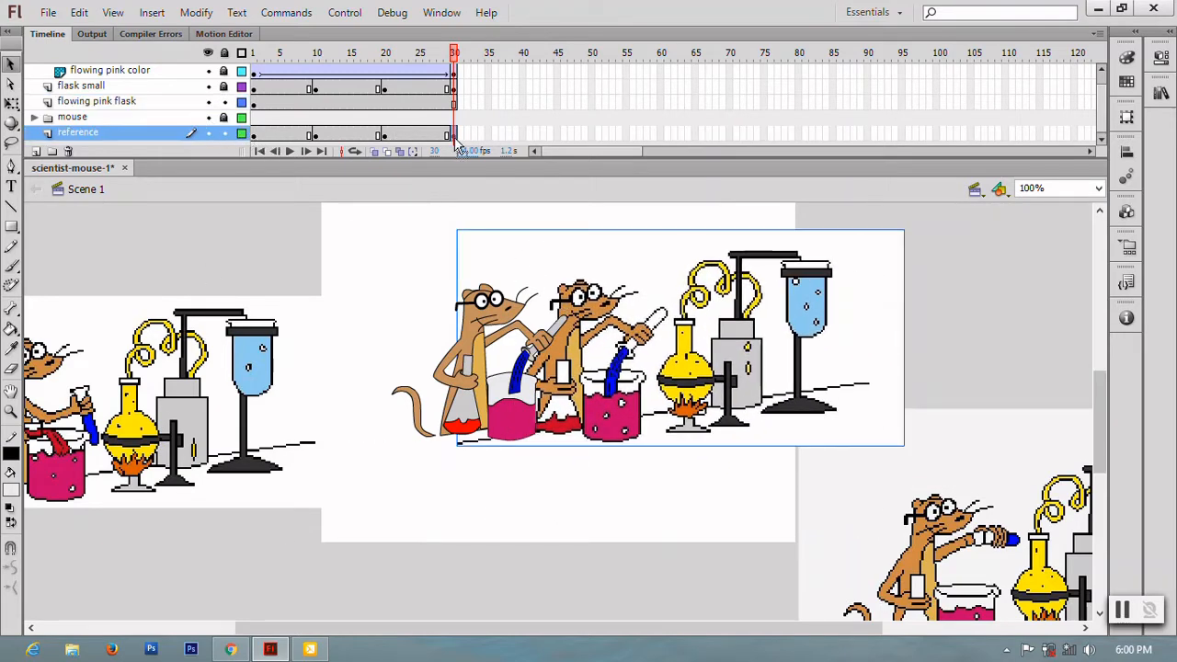
{"action": "left_click", "coordinate": [454, 138]}
{"action": "left_click_drag", "start_coordinate": [454, 138], "coordinate": [385, 138]}
{"action": "left_click_drag", "start_coordinate": [385, 138], "coordinate": [317, 138]}
{"action": "left_click", "coordinate": [255, 136]}
- Draw a horizontal line across the upper part of the beaker on the flowing pink flask layer with the Line tool
{"action": "left_click", "coordinate": [147, 102]}
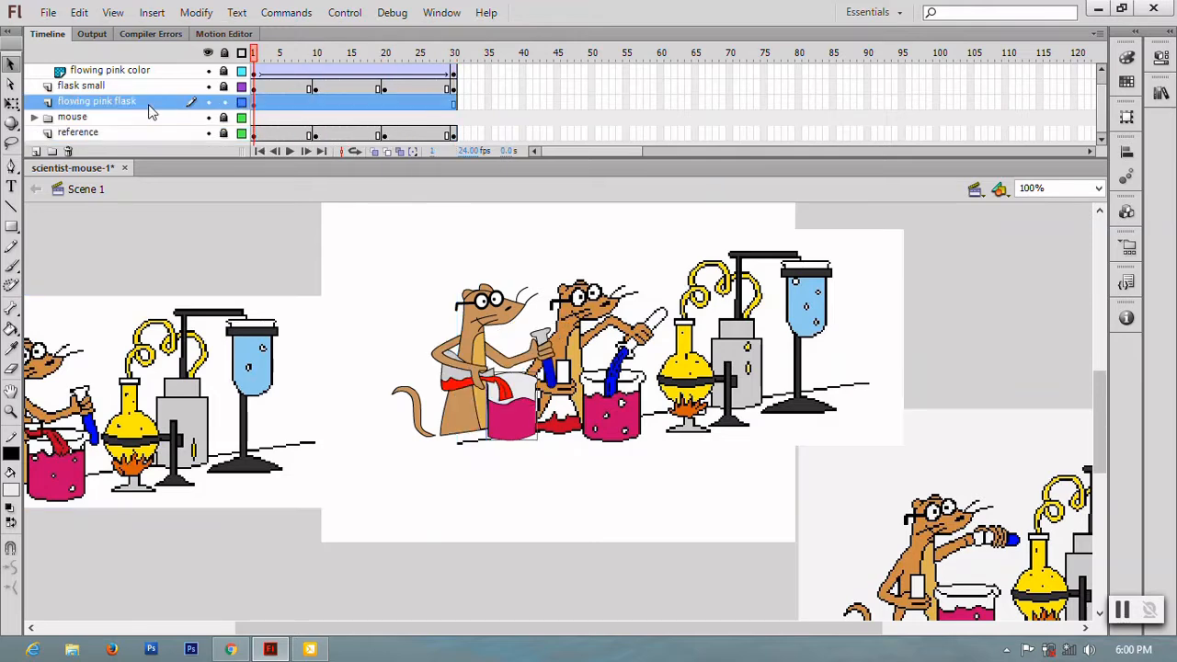
{"action": "key", "text": "ctrl+equal"}
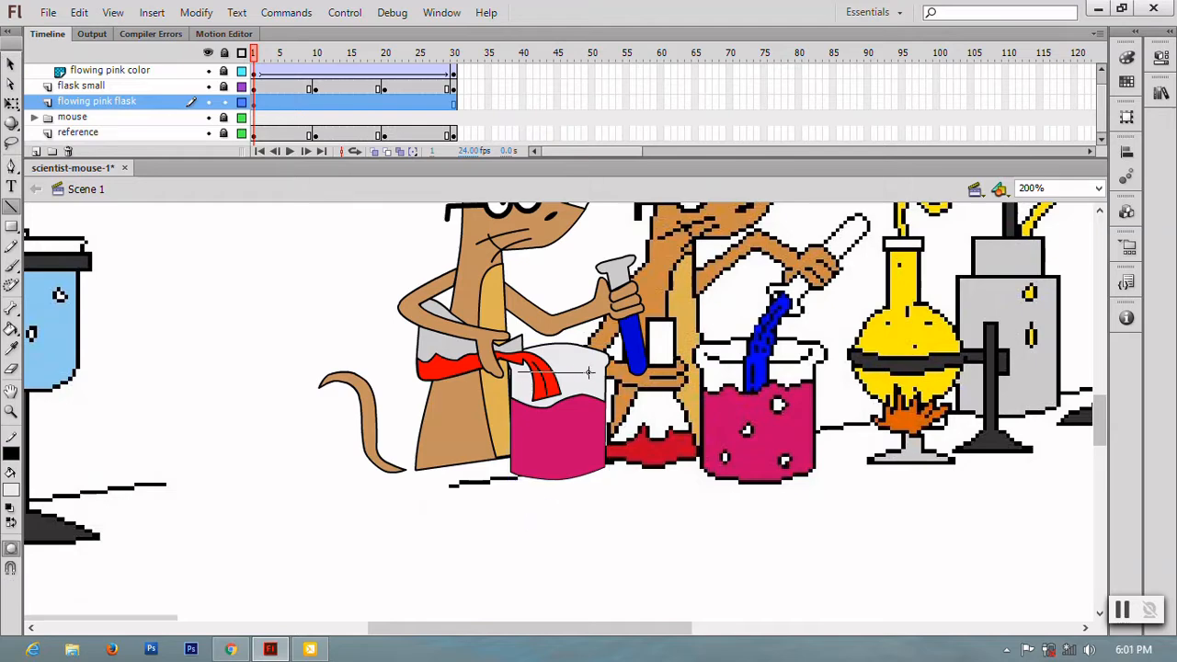
{"action": "key", "text": "v"}
{"action": "left_click", "coordinate": [559, 489]}
{"action": "key", "text": "ctrl+equal"}
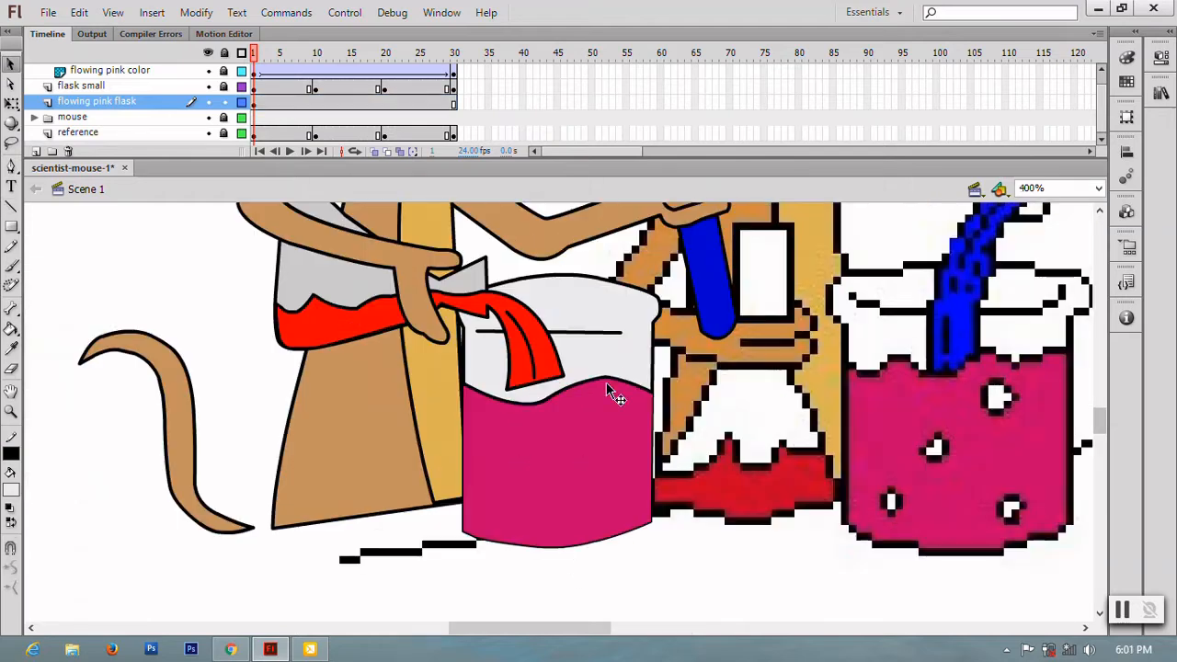
- Shape the beaker's inner rim line with slanted, slightly curved ends like the reference, and play the animation
{"action": "mouse_move", "coordinate": [621, 335]}
{"action": "left_mouse_down"}
{"action": "mouse_move", "coordinate": [639, 306]}
{"action": "mouse_move", "coordinate": [616, 324]}
{"action": "left_mouse_up"}
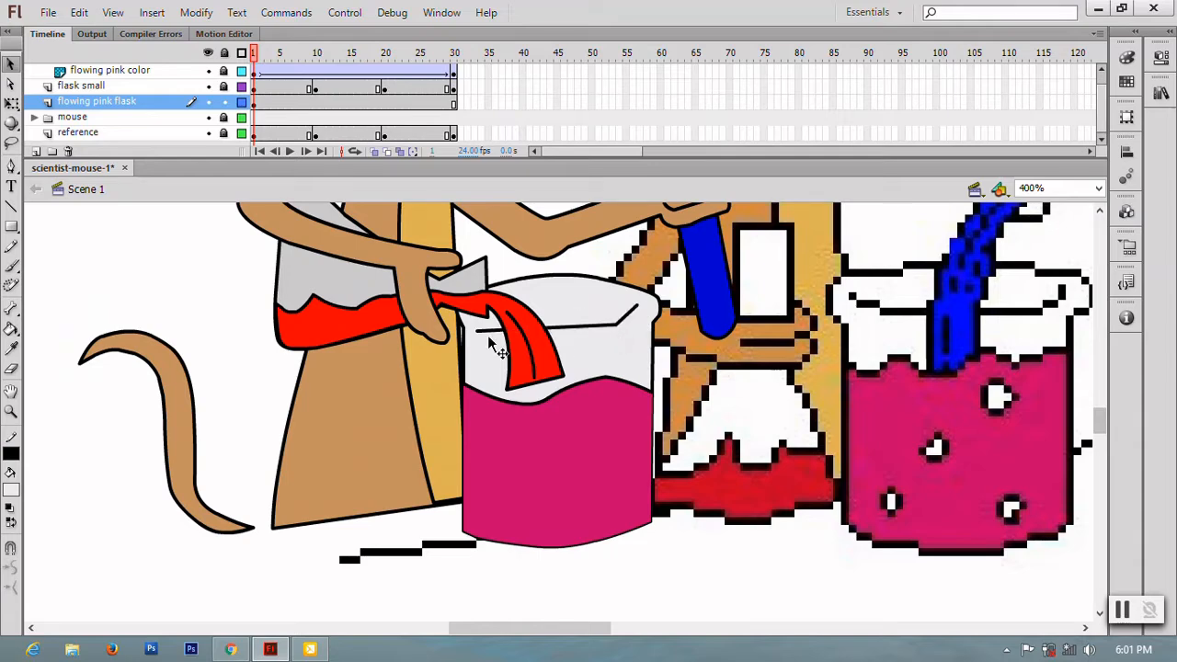
{"action": "left_click_drag", "start_coordinate": [490, 328], "coordinate": [487, 322]}
{"action": "left_click_drag", "start_coordinate": [630, 316], "coordinate": [629, 323]}
{"action": "key", "text": "ctrl+minus"}
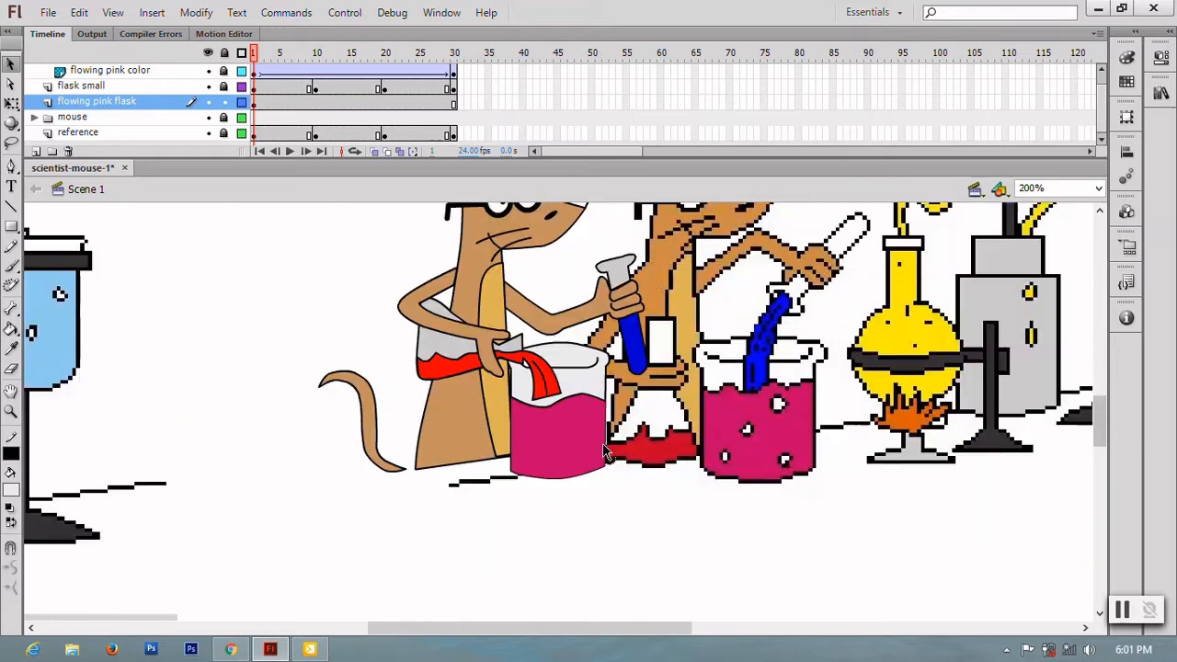
{"action": "key", "text": "Return"}
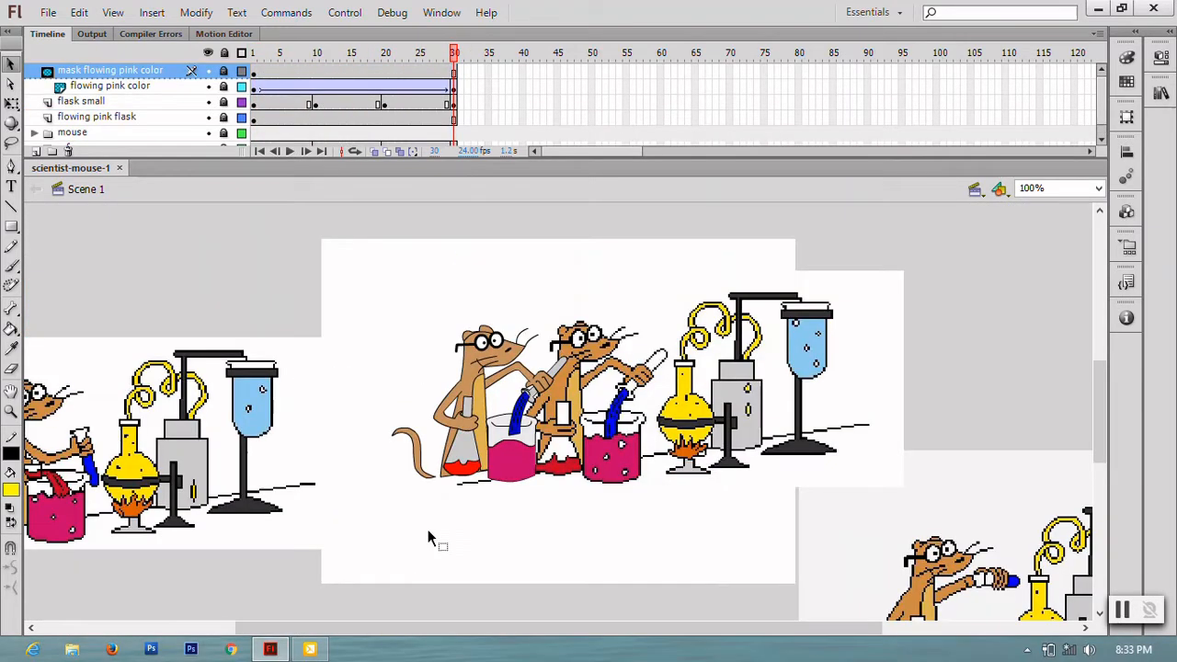
- Shift the frame 30 reference artwork about 150 px right, copy that keyframe over frames 20, 10 and 1, and lock the reference layer
{"action": "scroll", "coordinate": [235, 136], "scroll_direction": "down", "scroll_amount": 1}
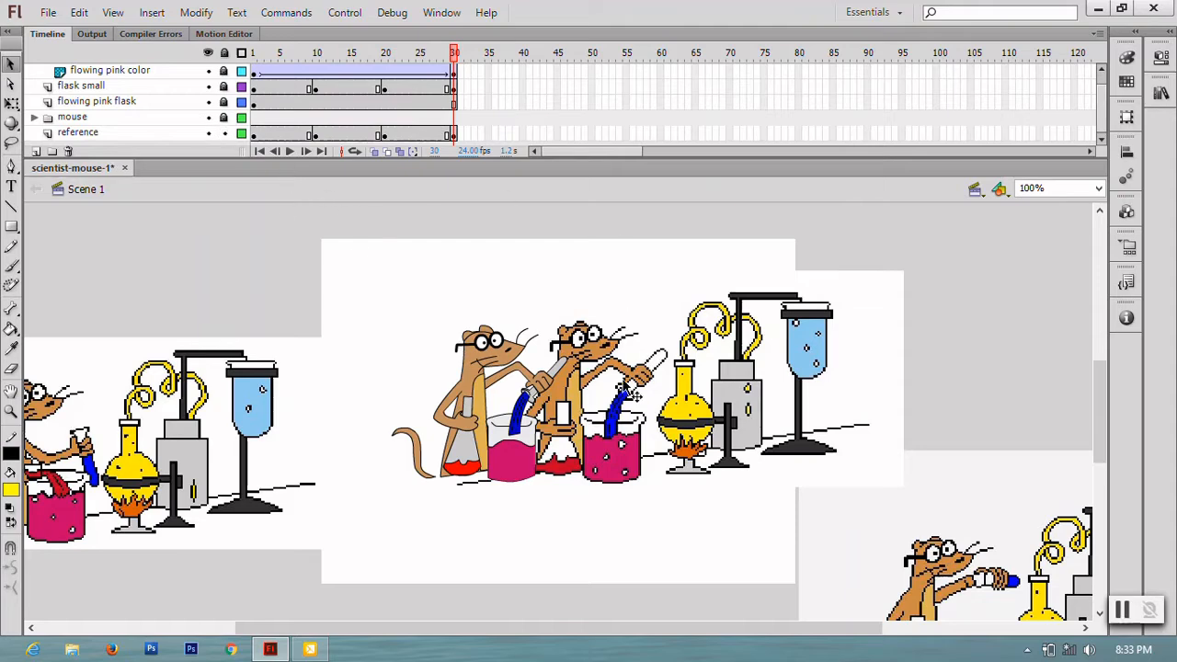
{"action": "left_click_drag", "start_coordinate": [652, 394], "coordinate": [825, 398]}
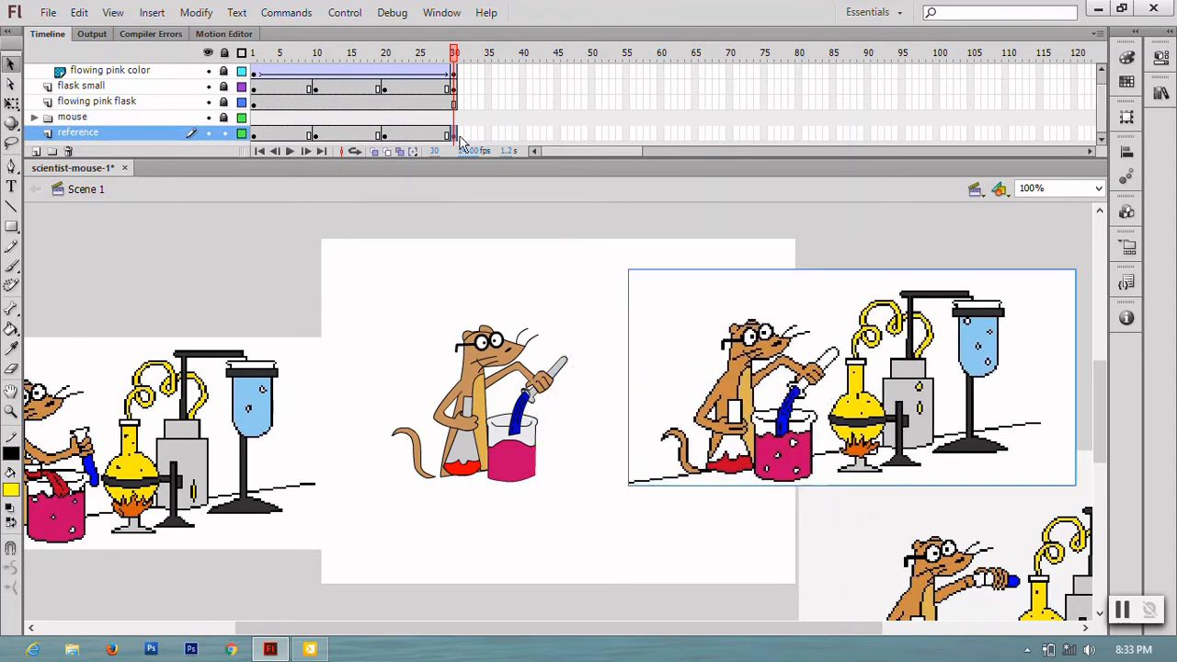
{"action": "left_click", "coordinate": [384, 135]}
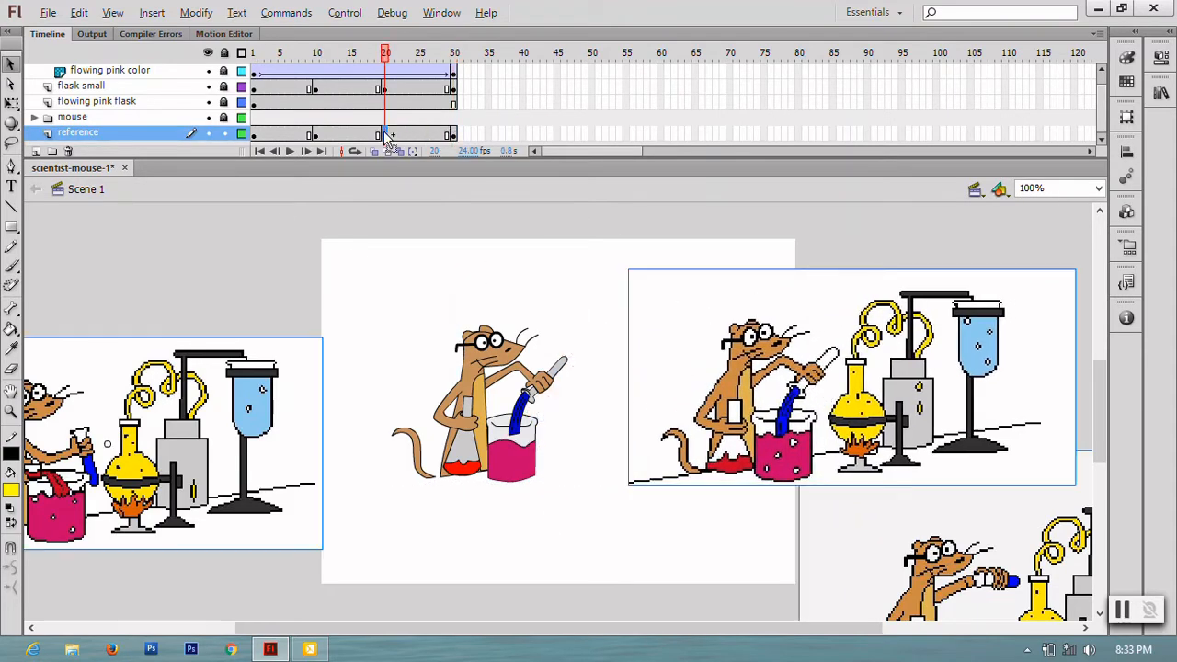
{"action": "left_click", "coordinate": [316, 135]}
{"action": "left_click", "coordinate": [255, 135]}
{"action": "left_click", "coordinate": [223, 134]}
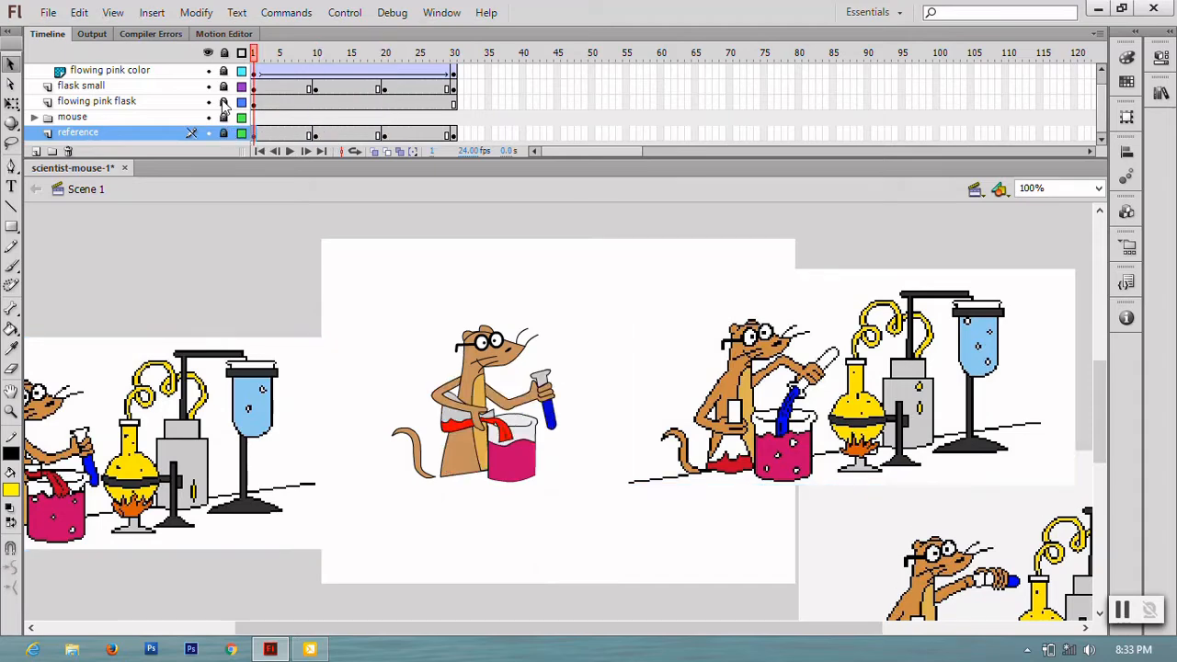
- Add a new layer above the mask flowing pink color layer
{"action": "scroll", "coordinate": [216, 92], "scroll_direction": "up", "scroll_amount": 1}
{"action": "left_click", "coordinate": [179, 70]}
{"action": "left_click", "coordinate": [36, 151]}
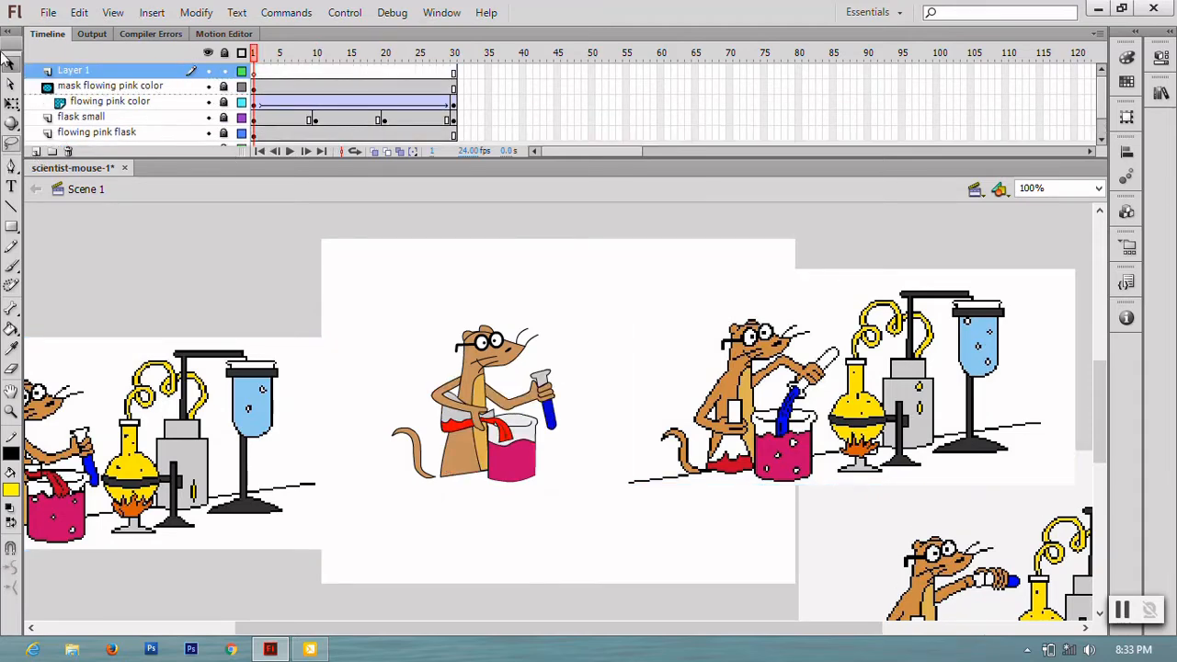
- Draw a round-bottomed flask outline with a straight neck beside the mouse on the new layer with the Pen tool
{"action": "key", "text": "p"}
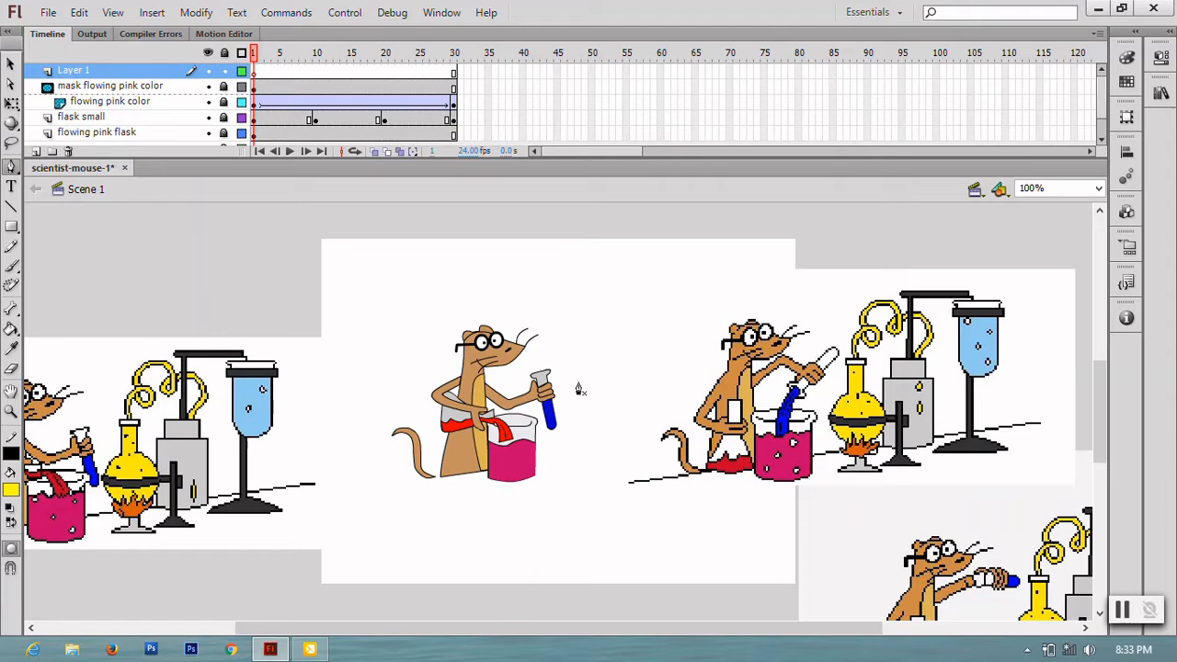
{"action": "key", "text": "ctrl+equal"}
{"action": "left_click_drag", "start_coordinate": [727, 504], "coordinate": [414, 401]}
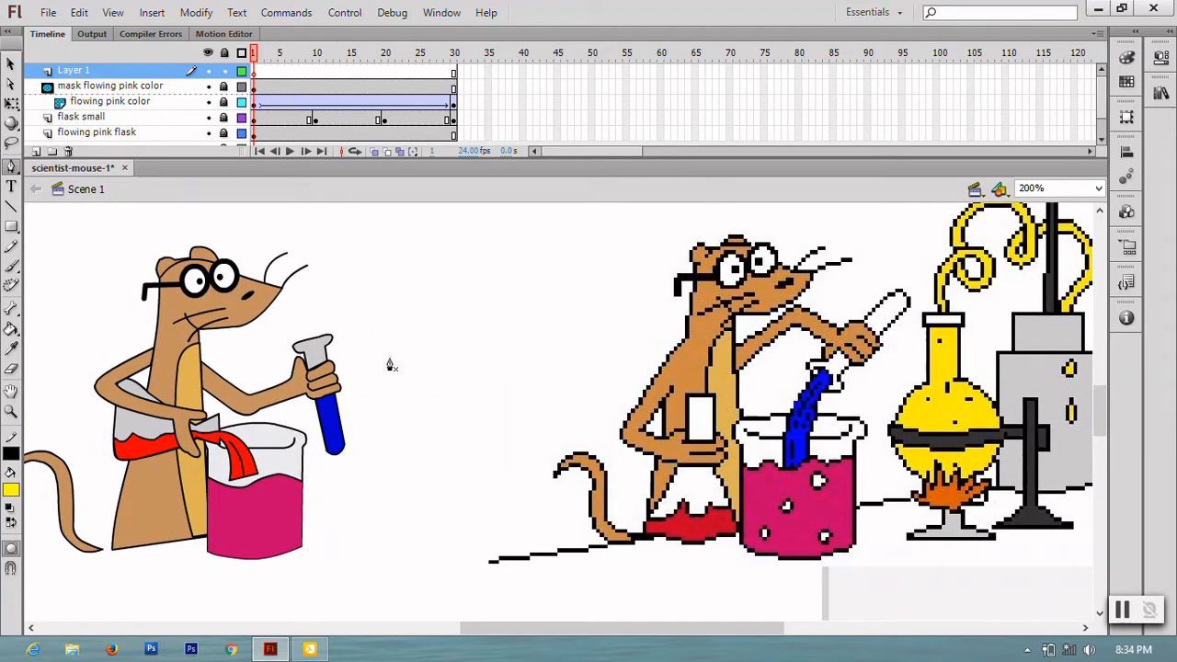
{"action": "left_click", "coordinate": [384, 404]}
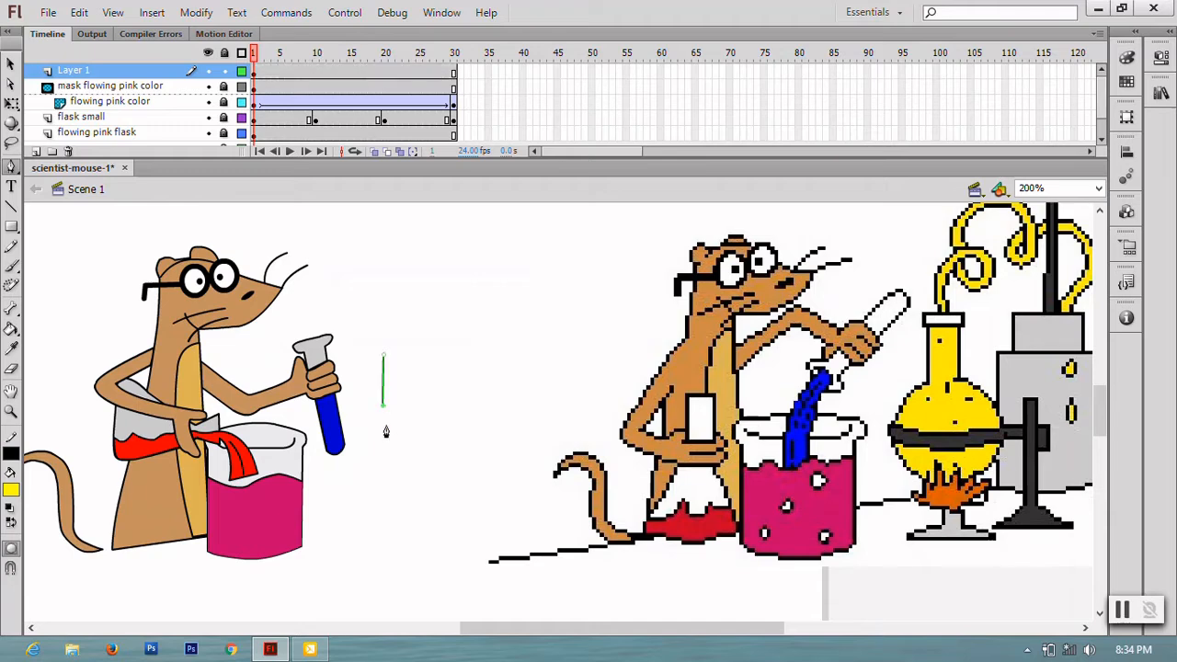
{"action": "left_click_drag", "start_coordinate": [362, 486], "coordinate": [421, 511]}
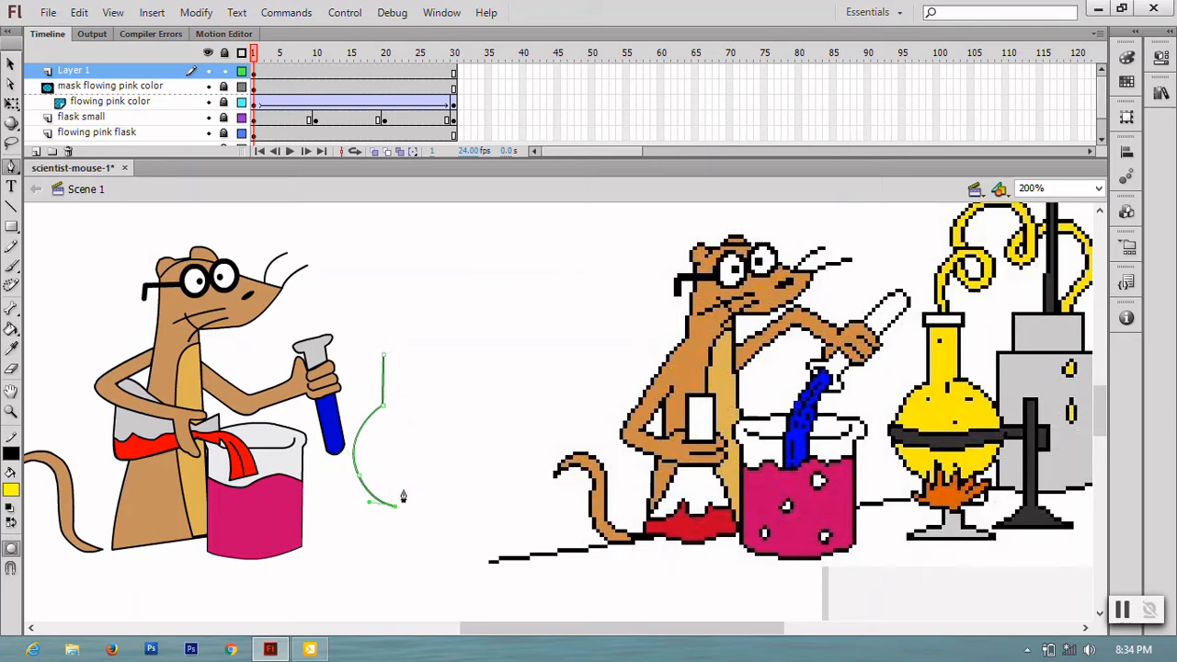
{"action": "left_click_drag", "start_coordinate": [442, 464], "coordinate": [381, 398]}
{"action": "left_click", "coordinate": [443, 467]}
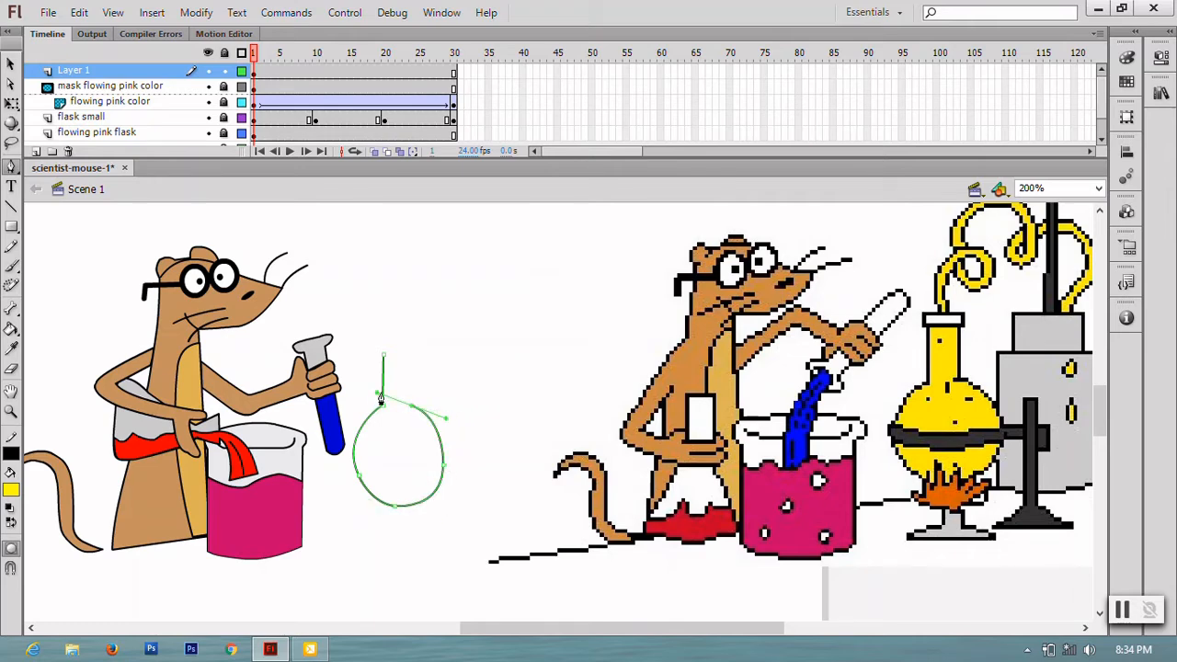
{"action": "left_click", "coordinate": [410, 355]}
- Smooth the curve along the flask's bottom and fill the flask with yellow
{"action": "left_click", "coordinate": [8, 65]}
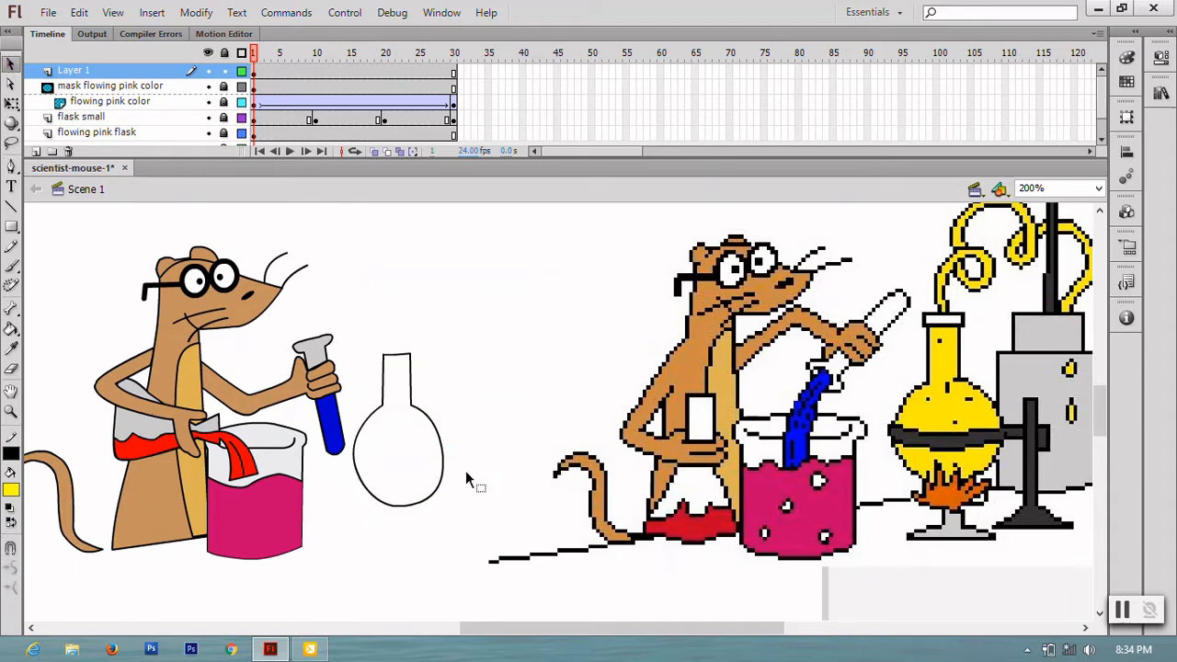
{"action": "left_click_drag", "start_coordinate": [383, 502], "coordinate": [419, 517]}
{"action": "left_click_drag", "start_coordinate": [418, 509], "coordinate": [421, 507]}
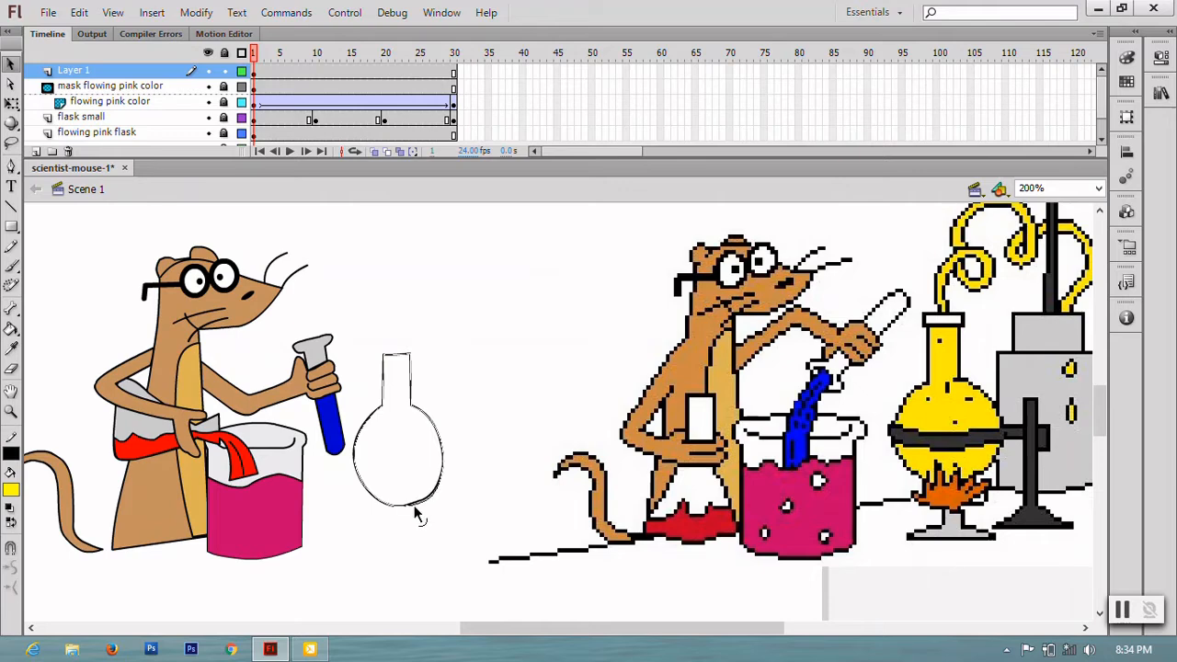
{"action": "left_click", "coordinate": [443, 454]}
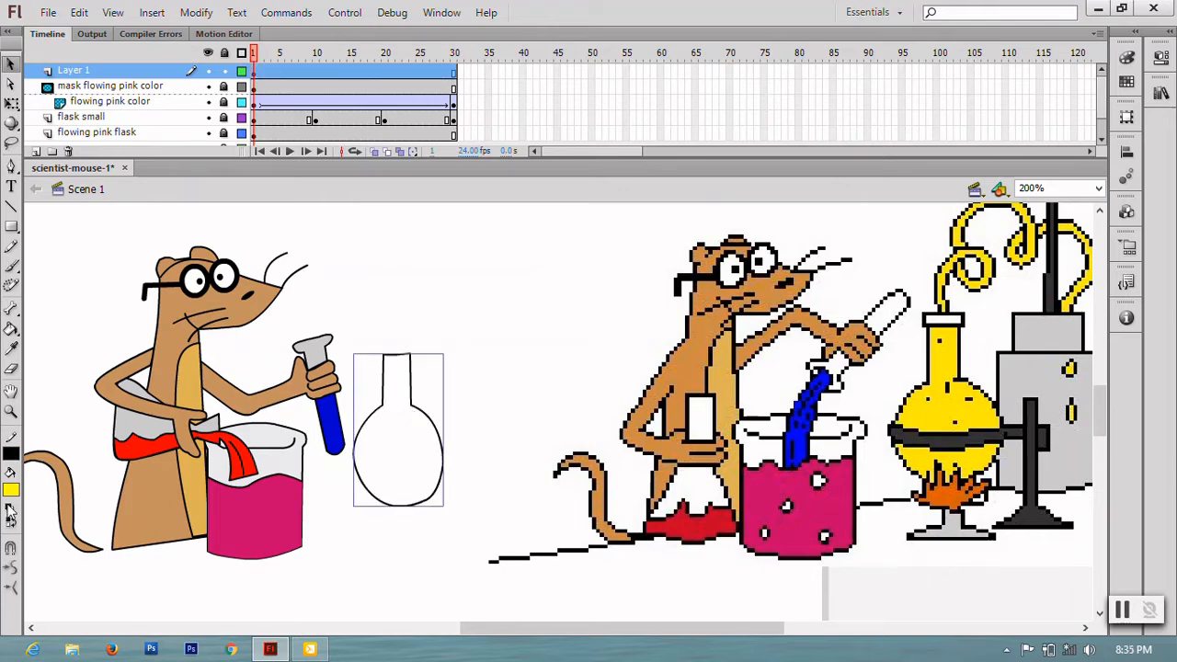
{"action": "left_click", "coordinate": [10, 492]}
{"action": "left_click", "coordinate": [10, 492]}
{"action": "left_click", "coordinate": [417, 562]}
- Draw a thin curved clamp band around the middle of the yellow flask, extending past its right side, with the Pen tool
{"action": "key", "text": "p"}
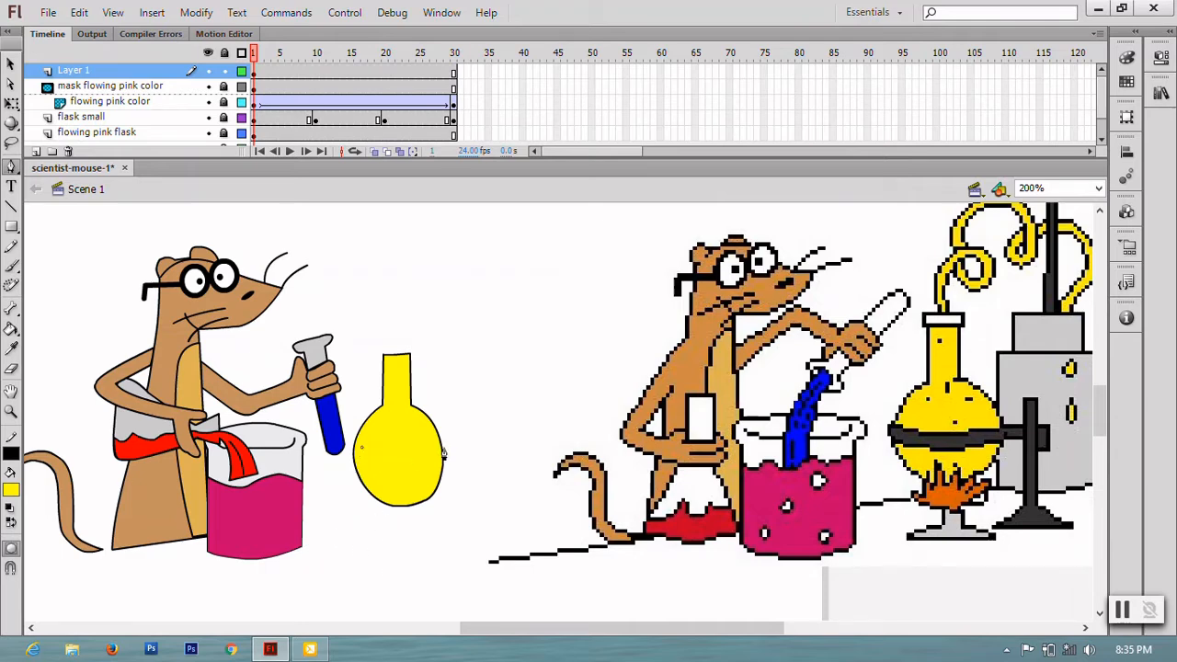
{"action": "left_click_drag", "start_coordinate": [443, 450], "coordinate": [478, 439]}
{"action": "left_click_drag", "start_coordinate": [353, 457], "coordinate": [310, 443]}
{"action": "left_click", "coordinate": [361, 453]}
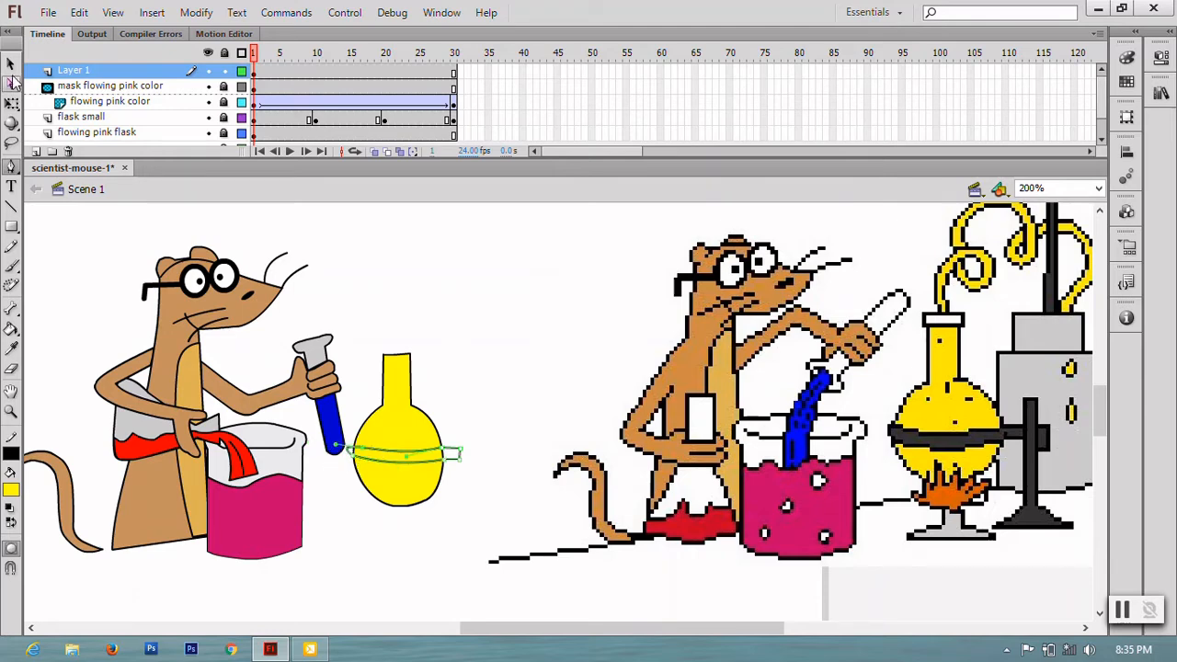
- Fill the clamp band with the dark gray sampled from the clamp in the reference artwork
{"action": "left_click", "coordinate": [11, 63]}
{"action": "left_click", "coordinate": [457, 457]}
{"action": "left_click", "coordinate": [11, 490]}
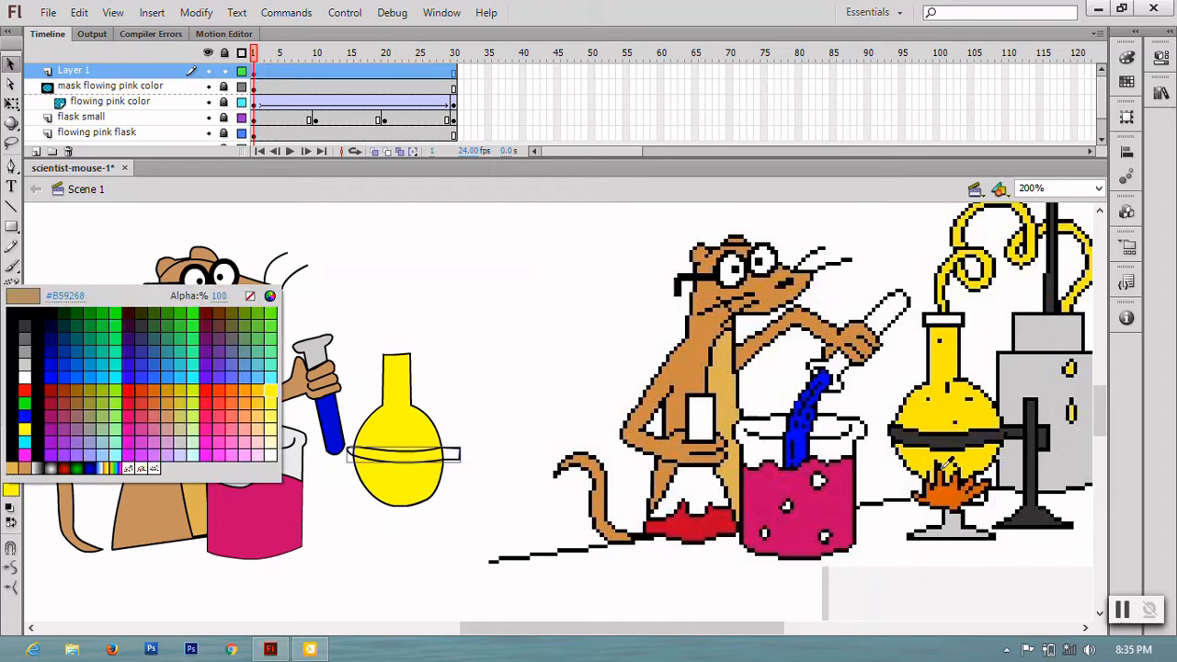
{"action": "left_click", "coordinate": [953, 436]}
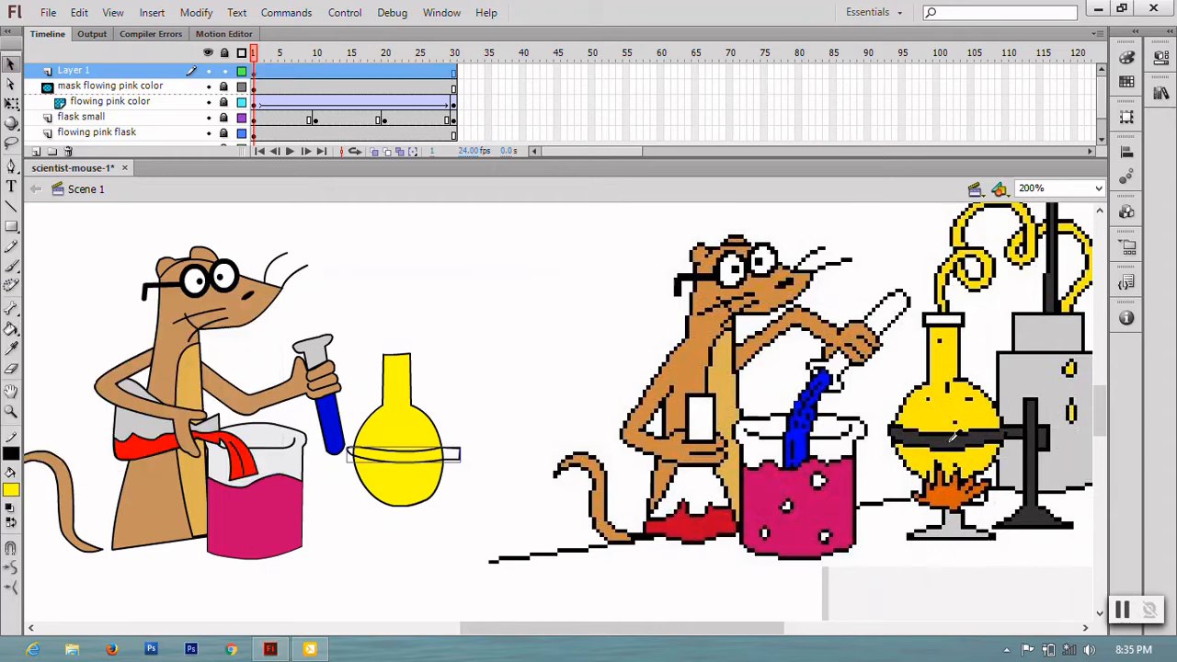
- Draw a tall narrow dark gray stand post at the clamp band's right end and a small block against its right side with the Rectangle tool
{"action": "left_click", "coordinate": [488, 525]}
{"action": "key", "text": "r"}
{"action": "left_click_drag", "start_coordinate": [459, 419], "coordinate": [469, 528]}
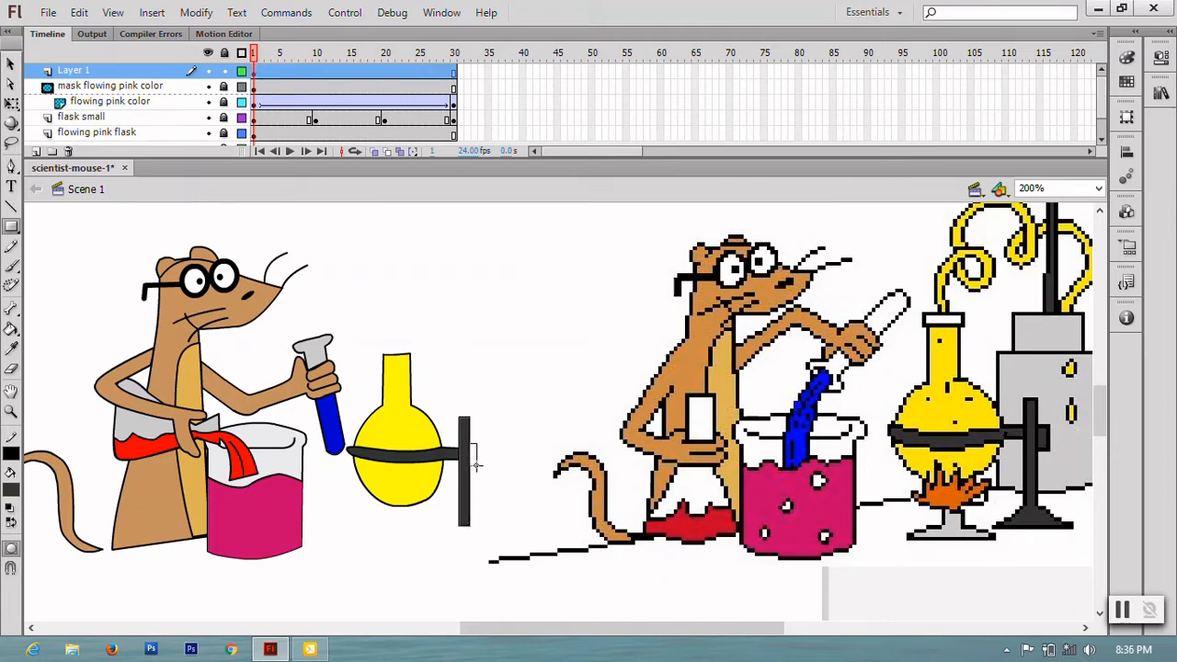
{"action": "left_click_drag", "start_coordinate": [478, 471], "coordinate": [478, 471]}
- Draw a domed burner base outline with a short neck below the yellow flask with the Pen tool
{"action": "key", "text": "p"}
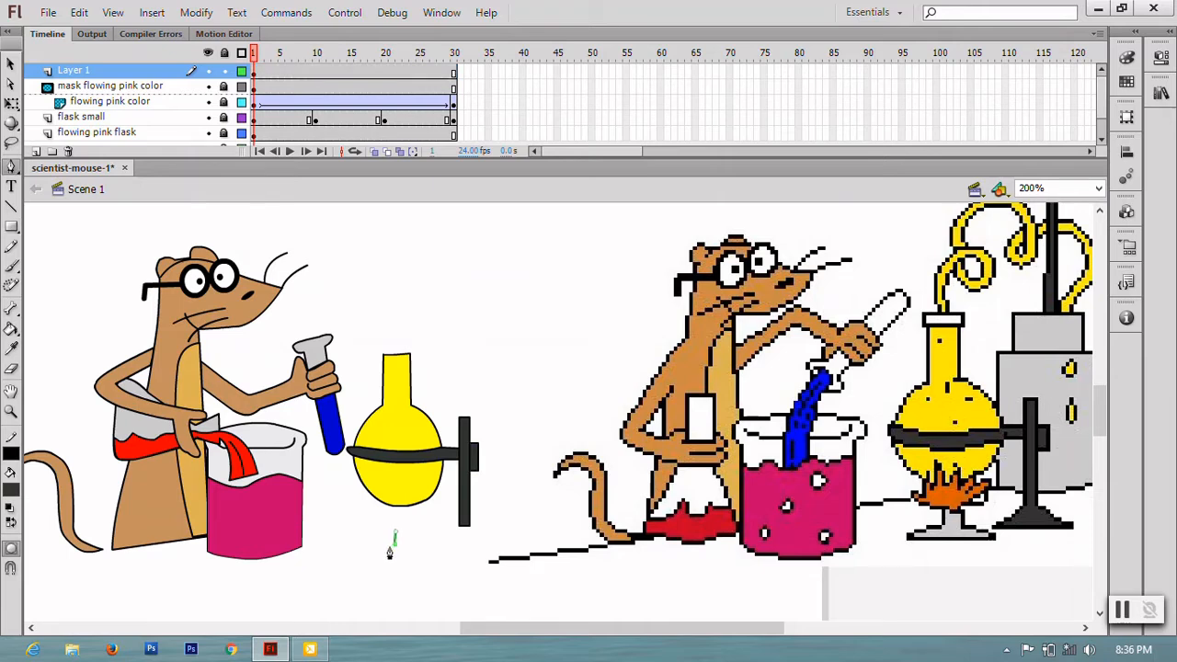
{"action": "left_click", "coordinate": [351, 568]}
{"action": "left_click", "coordinate": [364, 558]}
{"action": "left_click_drag", "start_coordinate": [432, 559], "coordinate": [407, 549]}
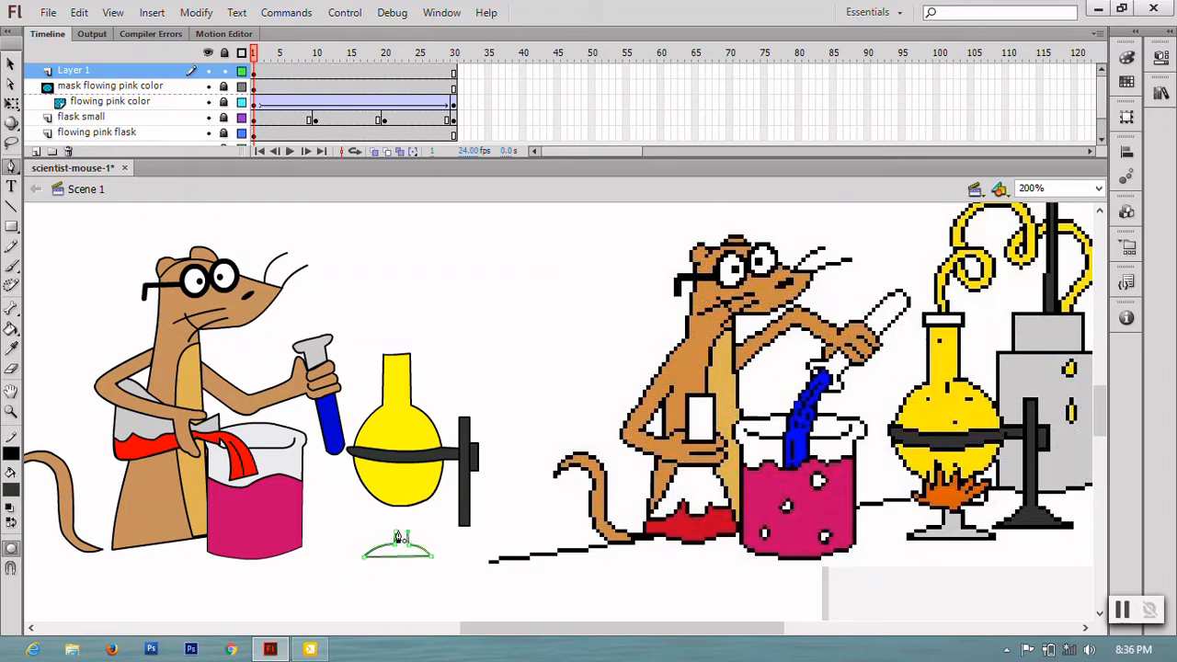
{"action": "left_click", "coordinate": [11, 62]}
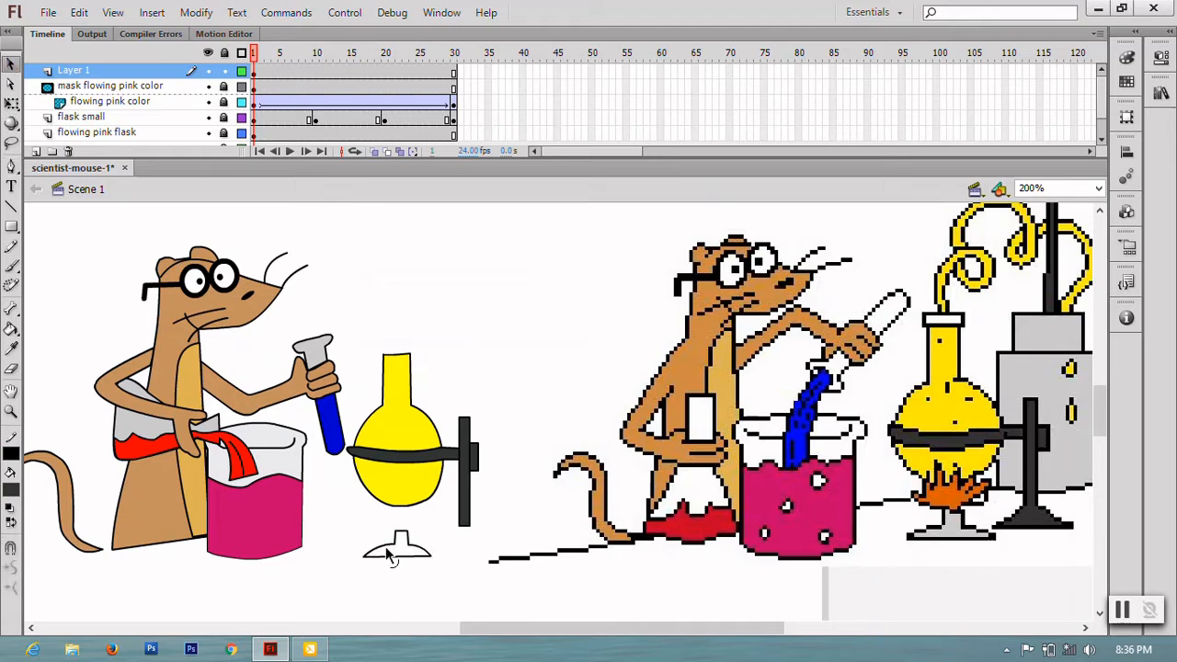
{"action": "left_click_drag", "start_coordinate": [394, 544], "coordinate": [398, 545]}
- Fill the burner base with the light gray sampled from the burner in the reference artwork
{"action": "left_click", "coordinate": [412, 555]}
{"action": "left_click", "coordinate": [14, 491]}
{"action": "left_click", "coordinate": [945, 524]}
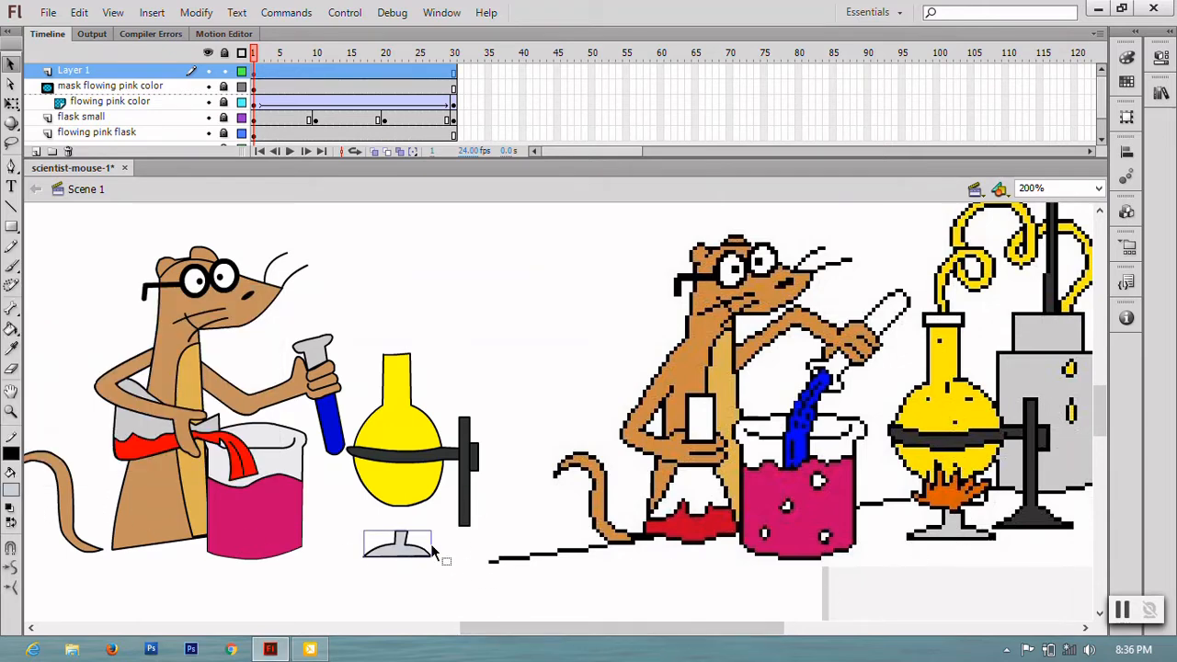
- Duplicate the burner base, scale the copy down slightly and position it at the foot of the stand post
{"action": "left_click_drag", "start_coordinate": [421, 552], "coordinate": [488, 547]}
{"action": "key", "text": "Left"}
{"action": "key", "text": "Left"}
{"action": "key", "text": "Left"}
{"action": "key", "text": "Left"}
{"action": "key", "text": "q"}
{"action": "key", "text": "Up"}
{"action": "key", "text": "Up"}
{"action": "key", "text": "Up"}
{"action": "key", "text": "Up"}
{"action": "key", "text": "Up"}
{"action": "key", "text": "Right"}
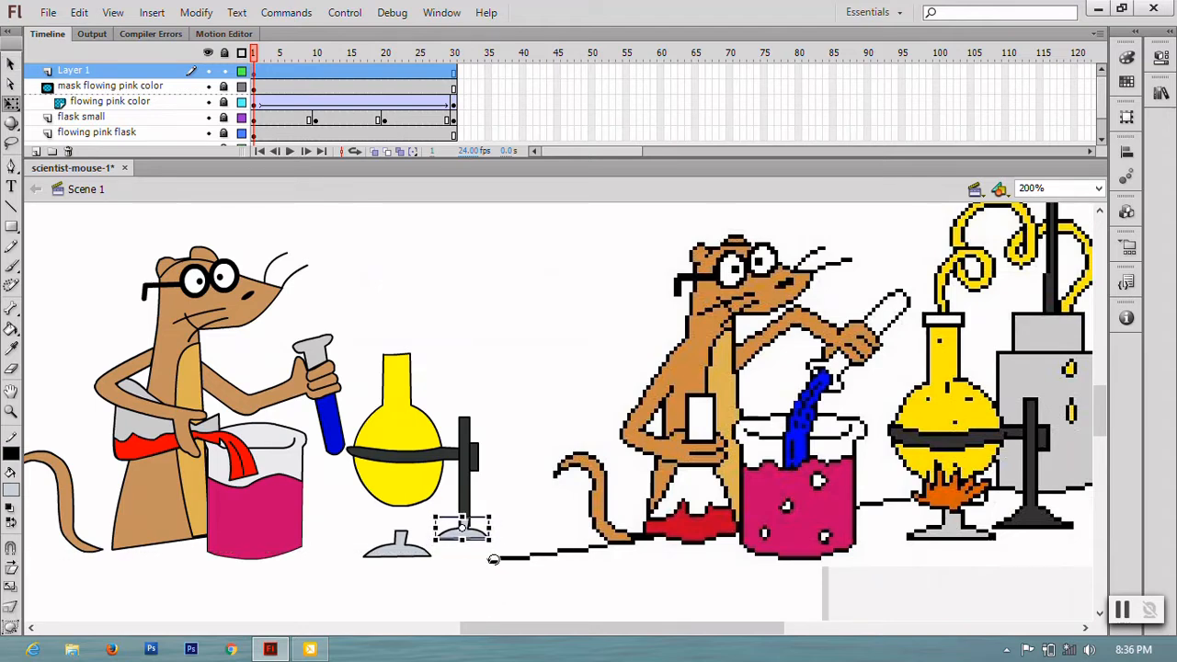
- Fill the copied base under the stand post with the post's dark gray
{"action": "left_click", "coordinate": [10, 329]}
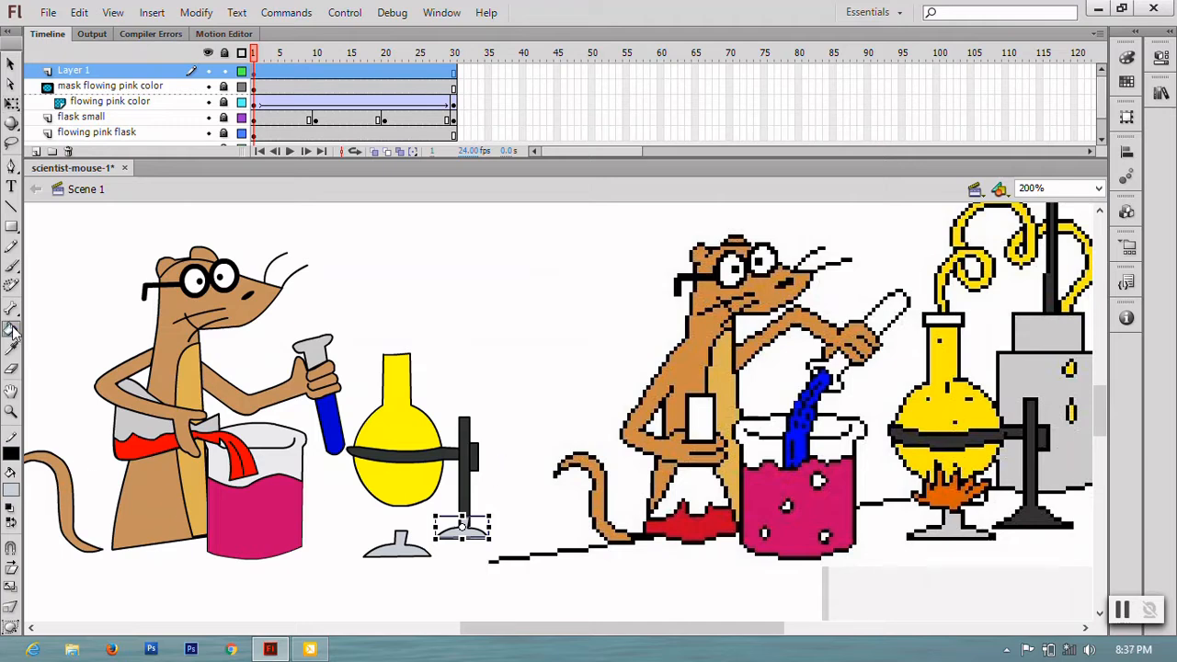
{"action": "left_click", "coordinate": [17, 489]}
{"action": "left_click", "coordinate": [467, 459]}
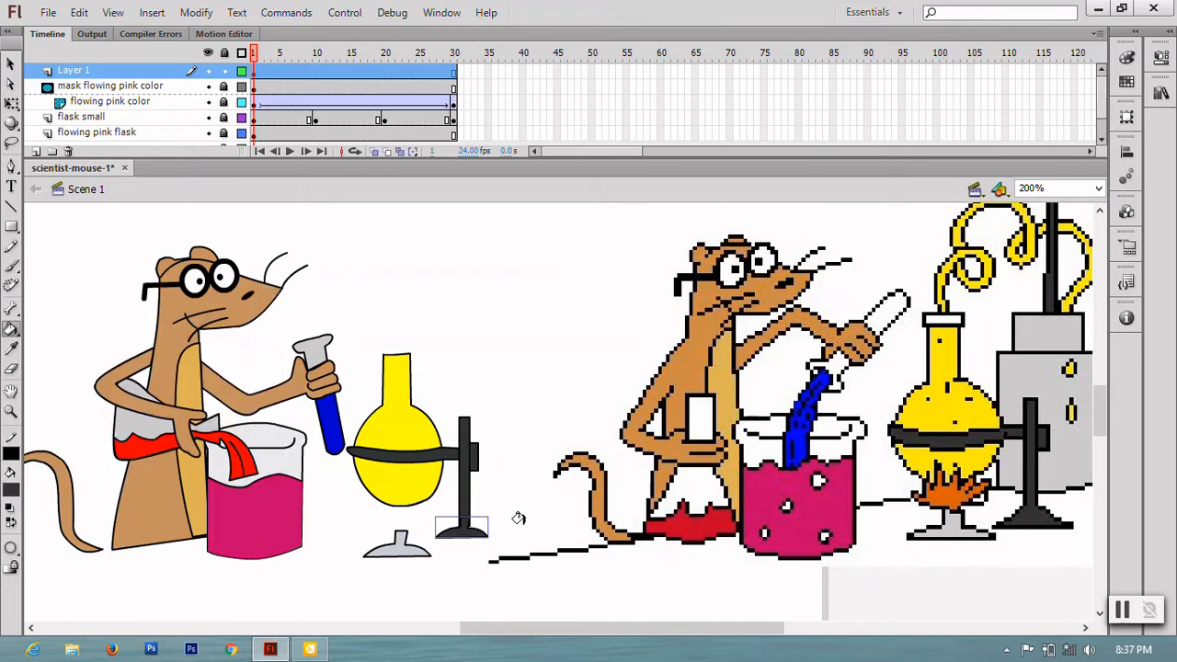
- Edit the stand's base object and delete the outline segments around its neck so it merges with the post
{"action": "left_click", "coordinate": [11, 63]}
{"action": "double_click", "coordinate": [452, 535]}
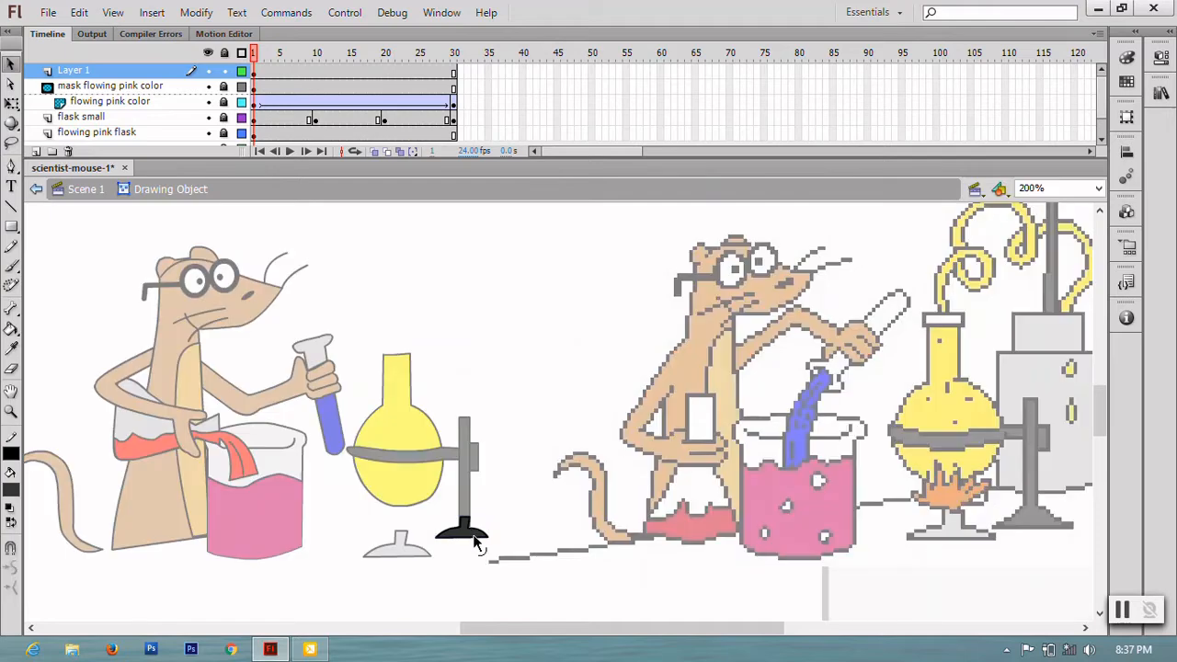
{"action": "key", "text": "ctrl+="}
{"action": "key", "text": "space"}
{"action": "left_click_drag", "start_coordinate": [473, 535], "coordinate": [336, 137]}
{"action": "left_click_drag", "start_coordinate": [575, 615], "coordinate": [790, 409]}
{"action": "left_click_drag", "start_coordinate": [915, 463], "coordinate": [593, 337]}
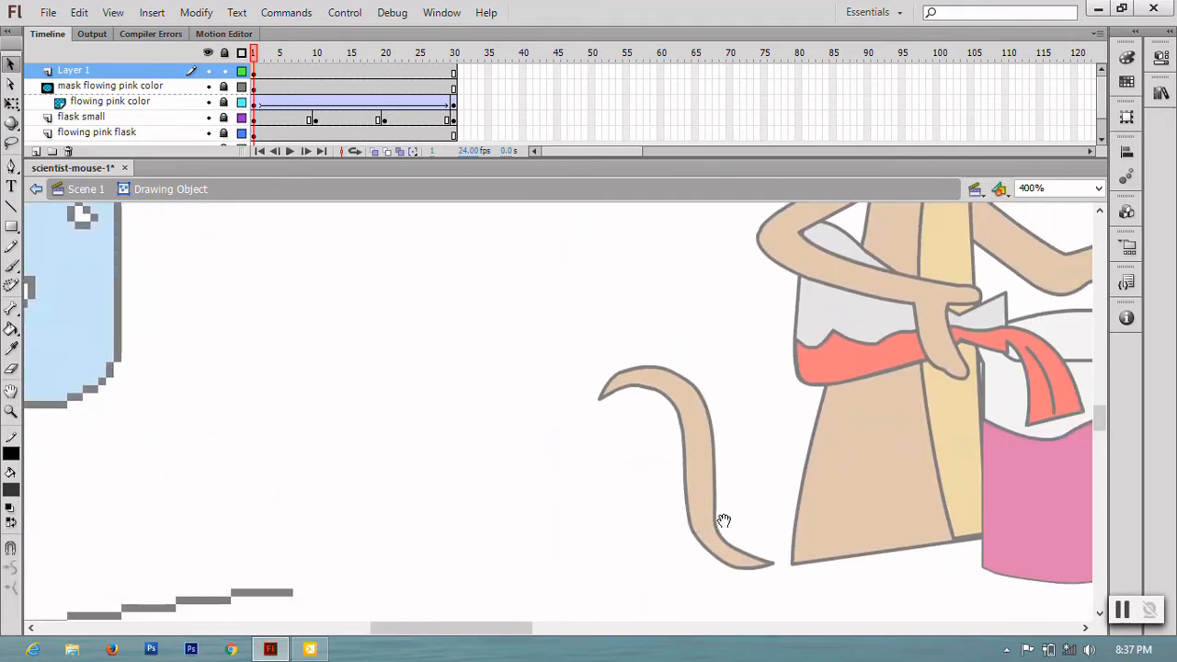
{"action": "left_click_drag", "start_coordinate": [1085, 468], "coordinate": [407, 499]}
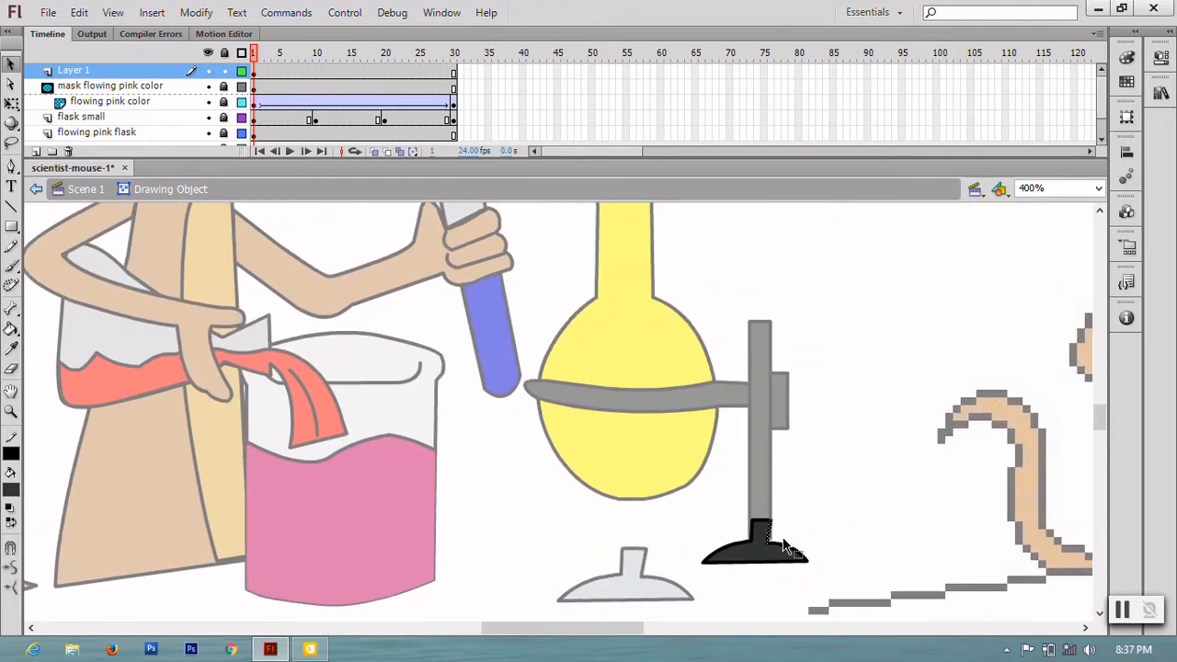
{"action": "key", "text": "Delete"}
{"action": "left_click", "coordinate": [765, 522]}
{"action": "key", "text": "Delete"}
{"action": "left_click", "coordinate": [751, 527]}
{"action": "key", "text": "Delete"}
{"action": "left_click", "coordinate": [86, 188]}
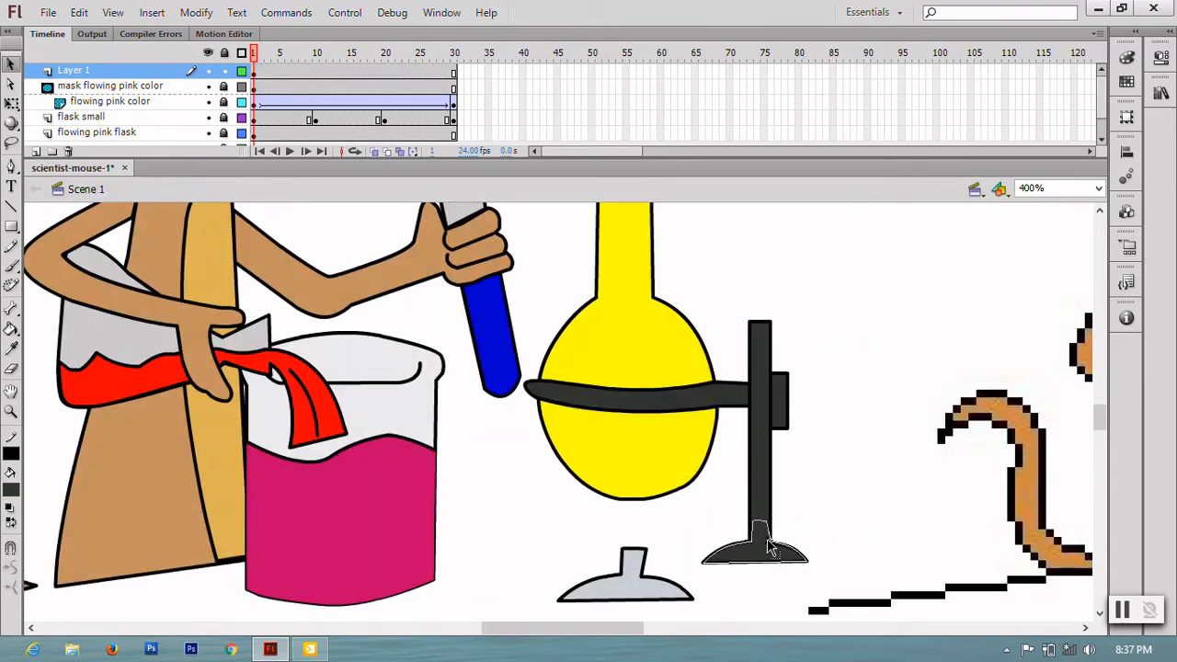
- Draw a thin rectangular cap on the yellow flask's neck and fill it with the test tube's light gray
{"action": "key", "text": "ctrl+minus"}
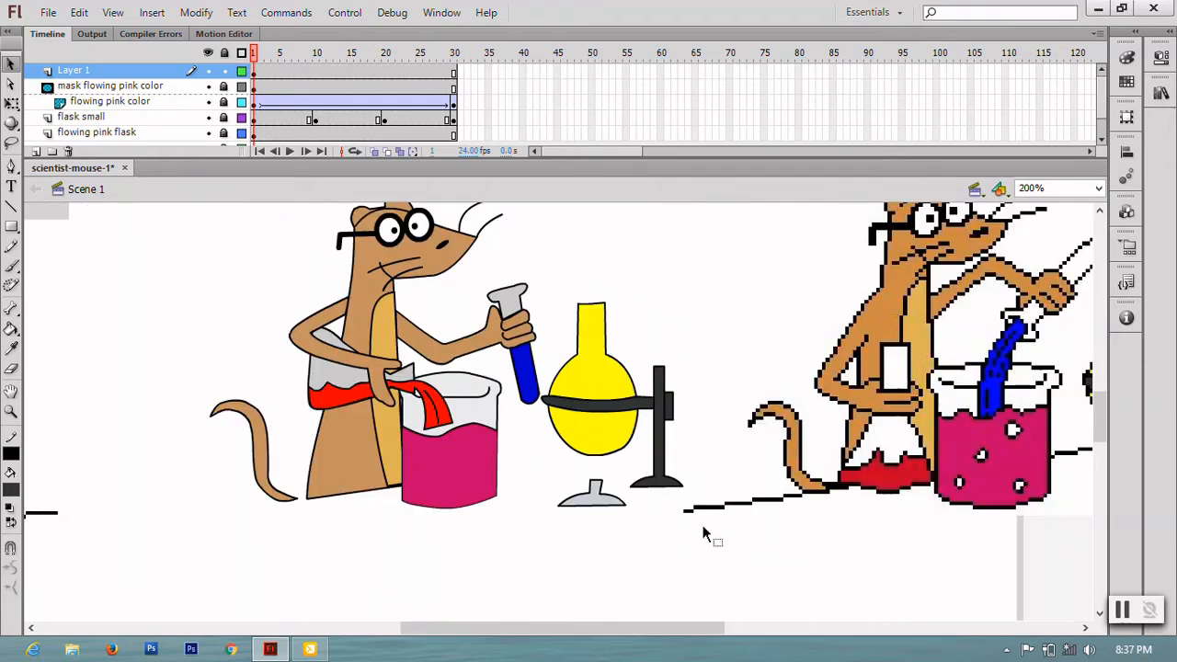
{"action": "left_click_drag", "start_coordinate": [704, 534], "coordinate": [513, 598]}
{"action": "left_click_drag", "start_coordinate": [498, 487], "coordinate": [587, 524]}
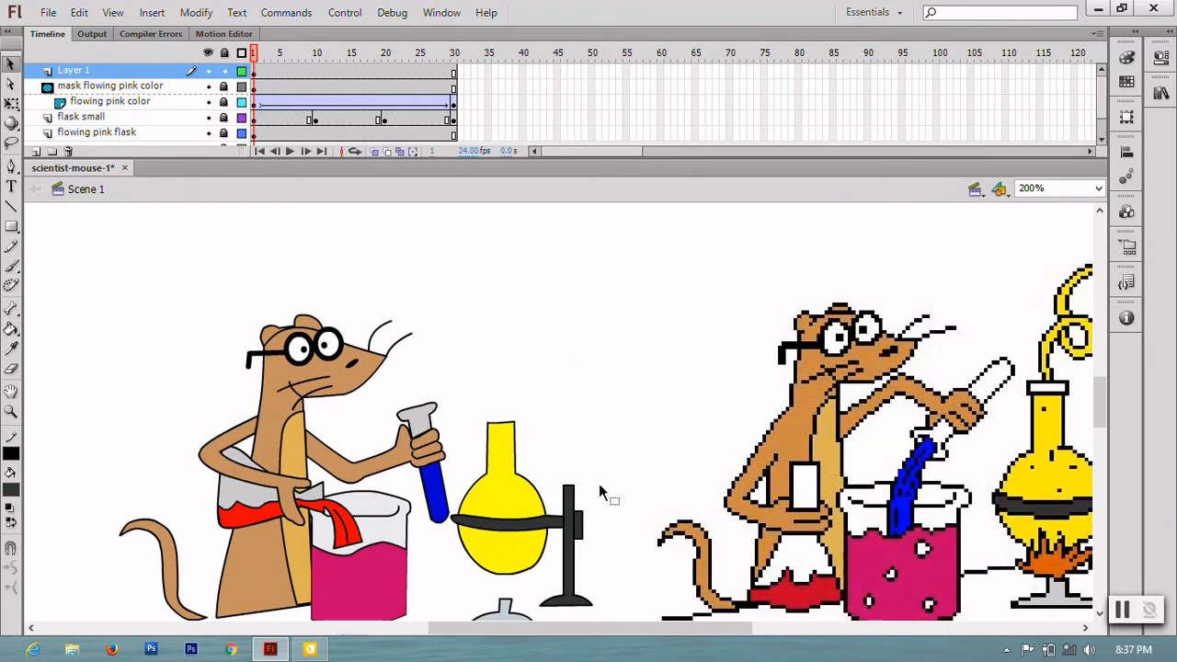
{"action": "key", "text": "r"}
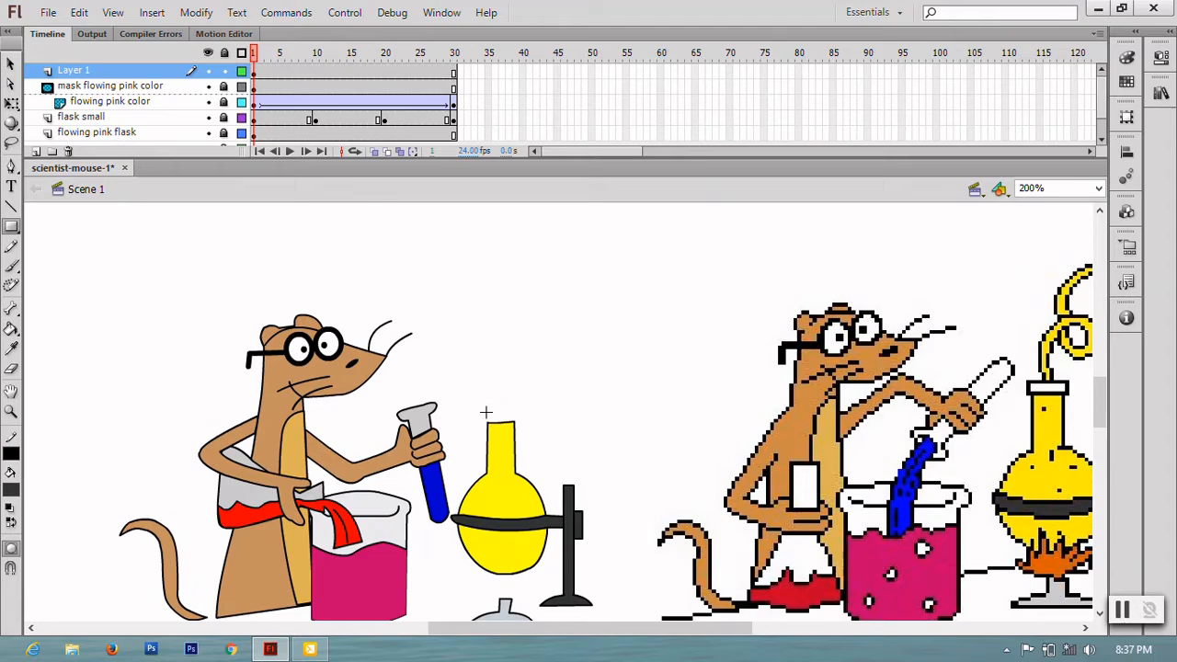
{"action": "left_click_drag", "start_coordinate": [486, 414], "coordinate": [516, 424]}
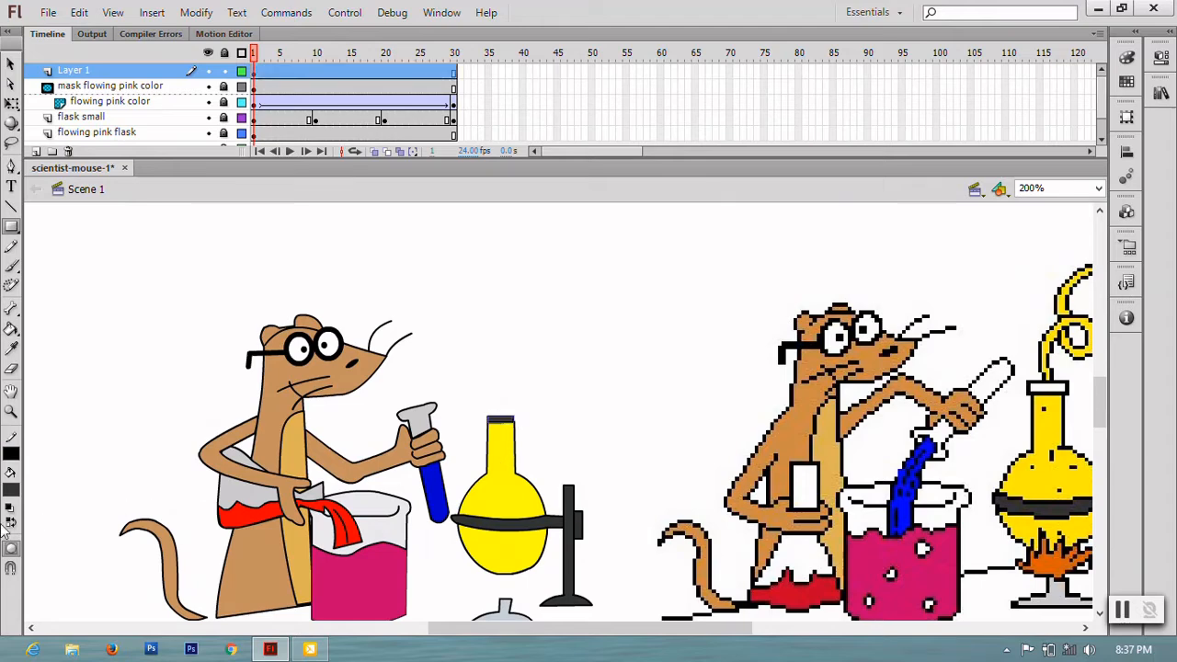
{"action": "left_click", "coordinate": [11, 490]}
{"action": "left_click", "coordinate": [418, 414]}
{"action": "left_click", "coordinate": [10, 64]}
{"action": "left_click", "coordinate": [682, 388]}
- Draw the tube's outer edge from the flask cap through a small loop and up over a large arch with the Pen tool
{"action": "left_click_drag", "start_coordinate": [588, 427], "coordinate": [474, 484]}
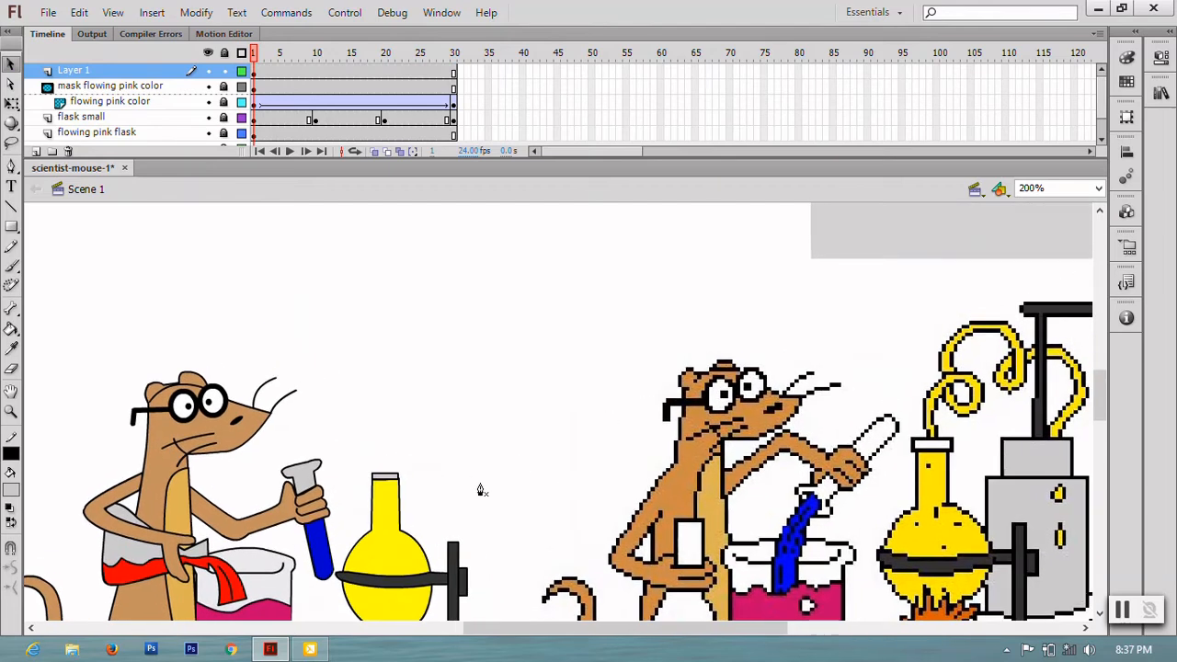
{"action": "key", "text": "p"}
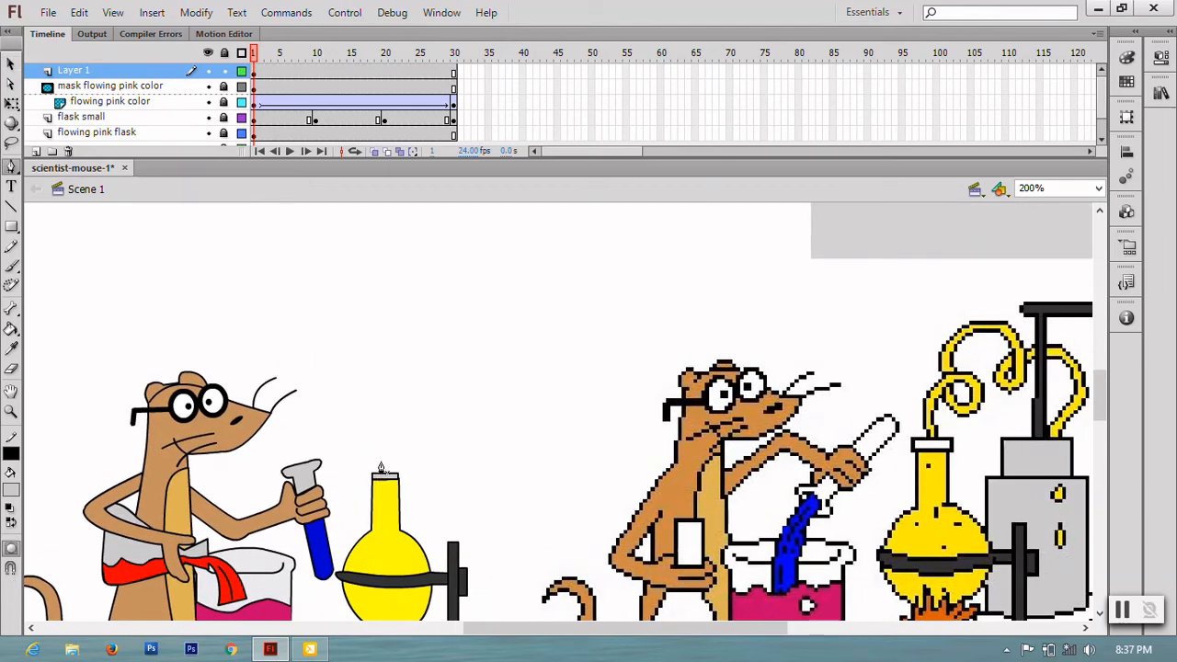
{"action": "left_click_drag", "start_coordinate": [410, 410], "coordinate": [451, 396]}
{"action": "left_click", "coordinate": [410, 412]}
{"action": "left_click_drag", "start_coordinate": [449, 439], "coordinate": [397, 448]}
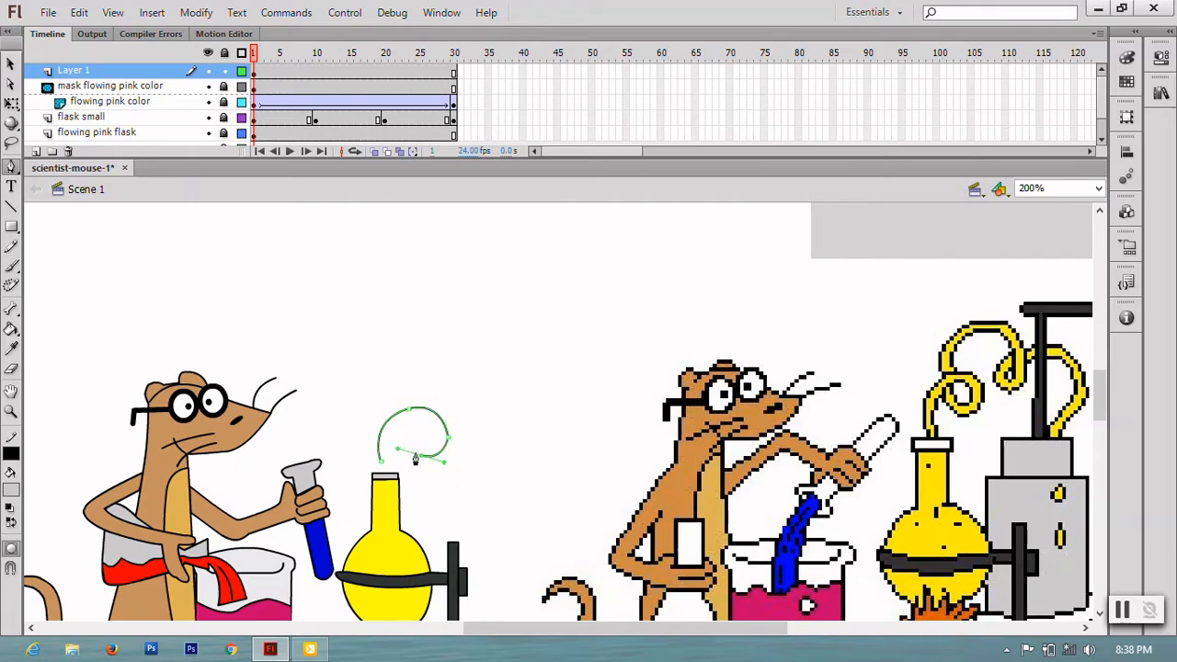
{"action": "left_click", "coordinate": [395, 389]}
{"action": "left_click_drag", "start_coordinate": [444, 340], "coordinate": [490, 330]}
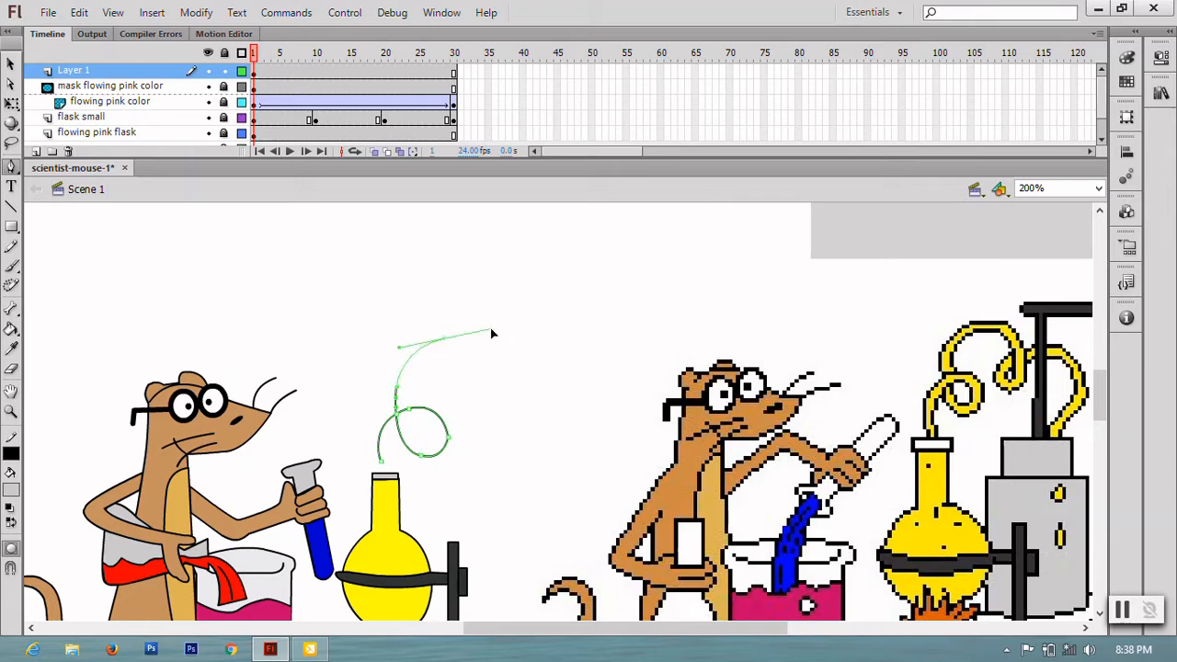
{"action": "left_click", "coordinate": [445, 339]}
{"action": "left_click_drag", "start_coordinate": [514, 396], "coordinate": [523, 461]}
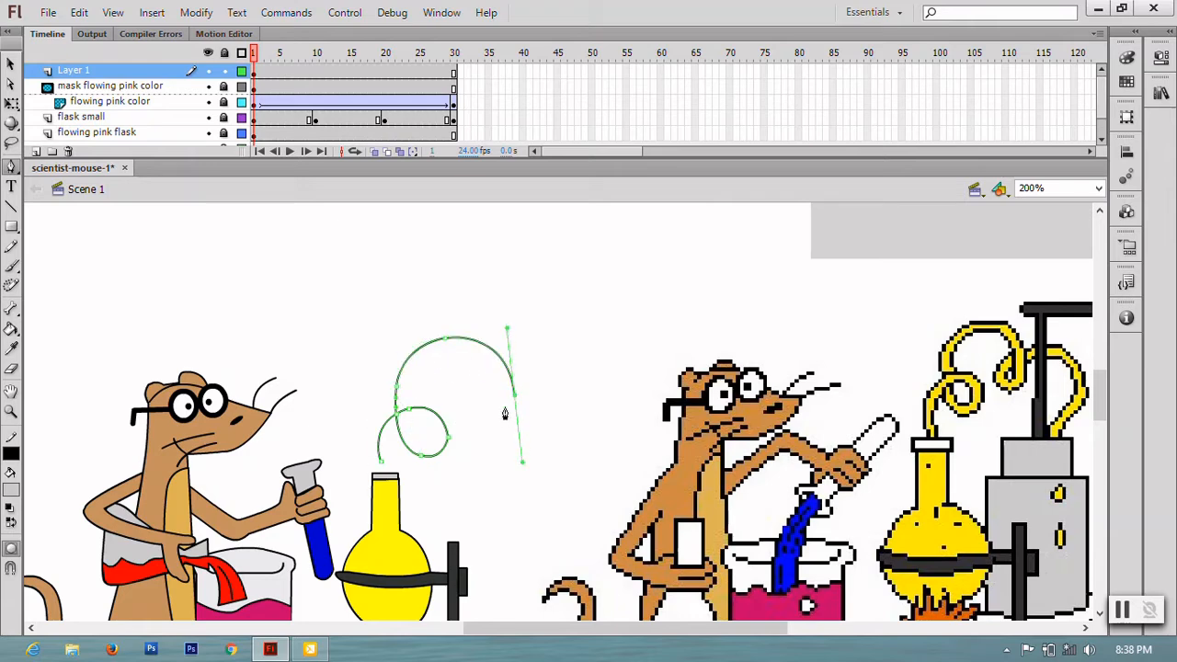
- Continue the tube's outer edge through a second small loop and curve it down to a narrow open end
{"action": "left_click", "coordinate": [513, 397]}
{"action": "left_click_drag", "start_coordinate": [479, 425], "coordinate": [448, 420]}
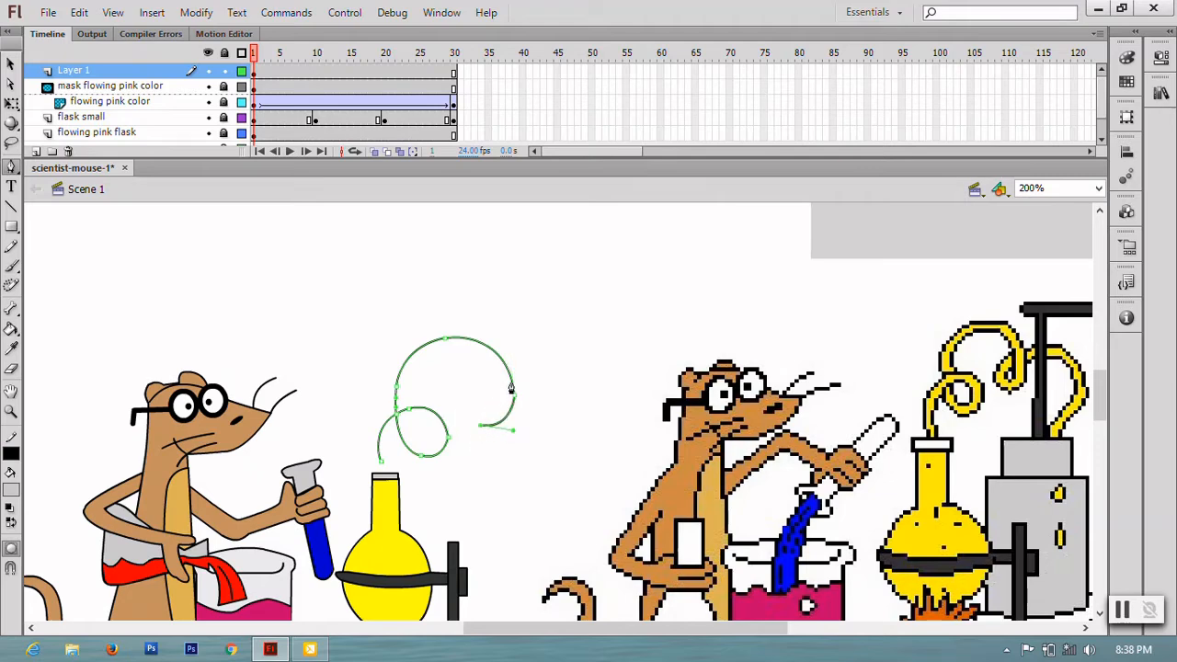
{"action": "mouse_move", "coordinate": [529, 372]}
{"action": "left_mouse_down"}
{"action": "mouse_move", "coordinate": [615, 362]}
{"action": "mouse_move", "coordinate": [544, 379]}
{"action": "left_mouse_up"}
{"action": "left_click", "coordinate": [531, 375]}
{"action": "left_click_drag", "start_coordinate": [556, 425], "coordinate": [549, 474]}
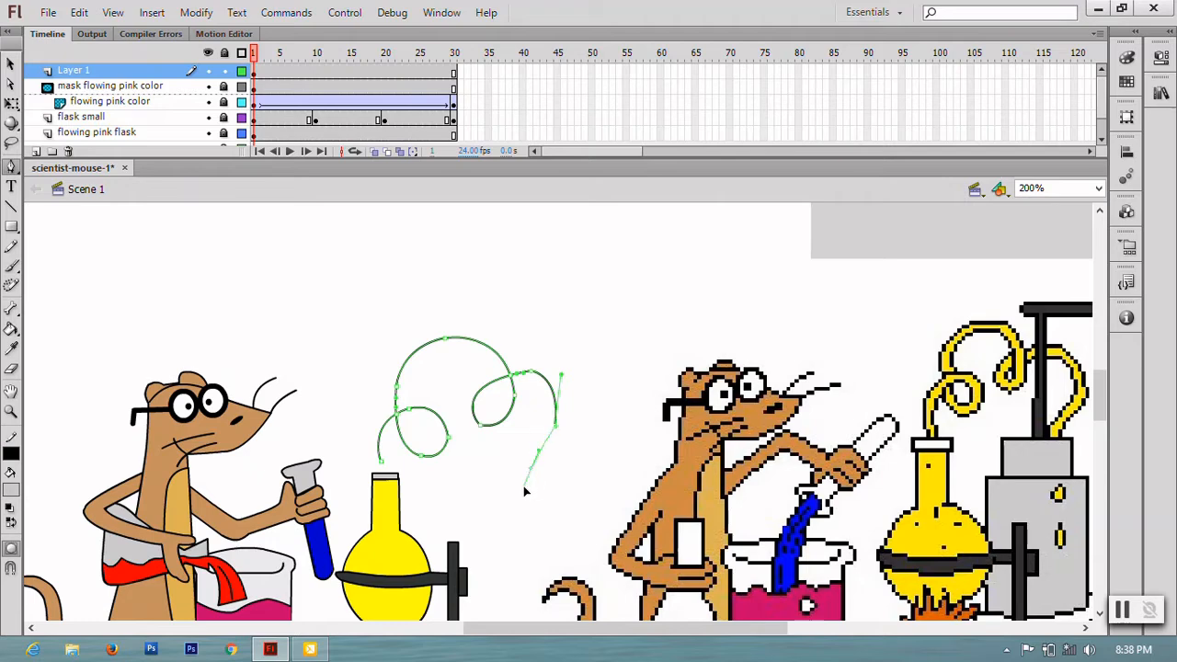
{"action": "left_click", "coordinate": [532, 475]}
- Trace the tube's inner edge back from the open end, around the second loop and up to the top of the arch
{"action": "left_click", "coordinate": [541, 430]}
{"action": "left_click_drag", "start_coordinate": [525, 381], "coordinate": [497, 372]}
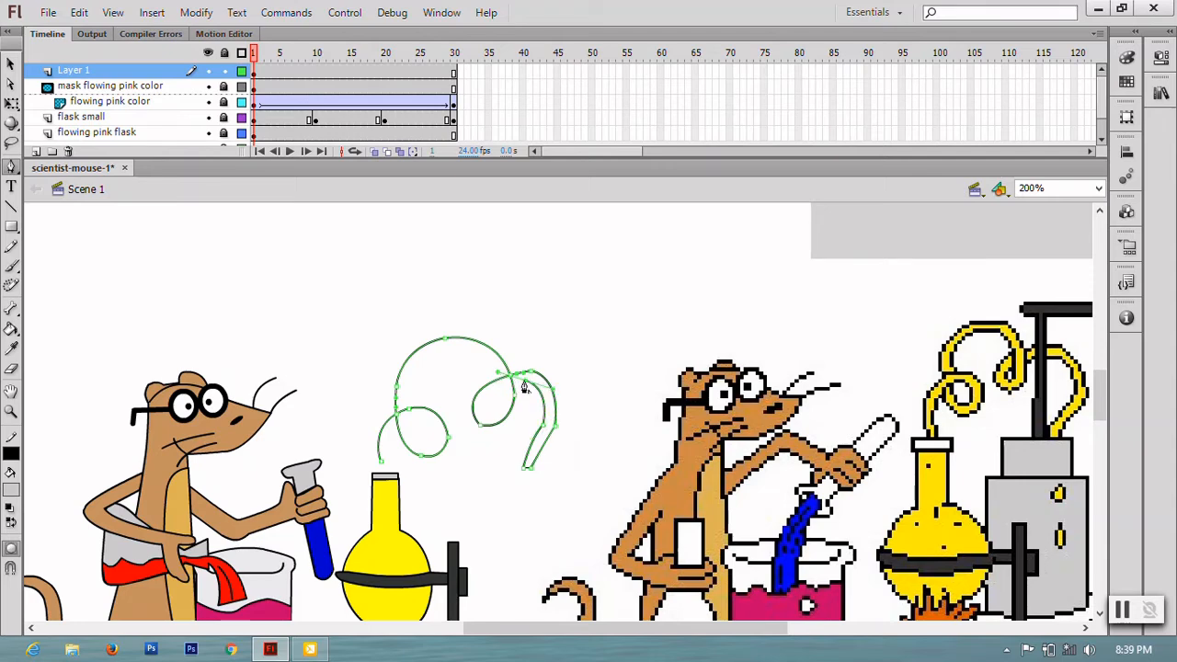
{"action": "left_click_drag", "start_coordinate": [478, 421], "coordinate": [496, 443]}
{"action": "left_click", "coordinate": [485, 420]}
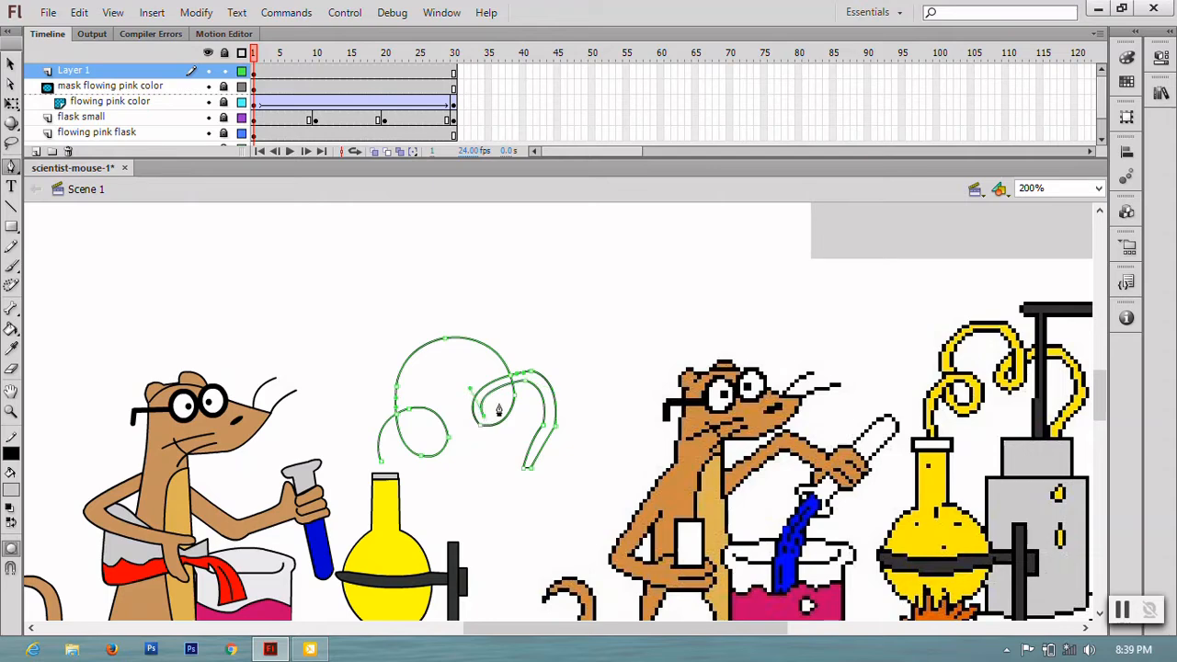
{"action": "left_click_drag", "start_coordinate": [512, 386], "coordinate": [513, 386]}
{"action": "left_click", "coordinate": [502, 404]}
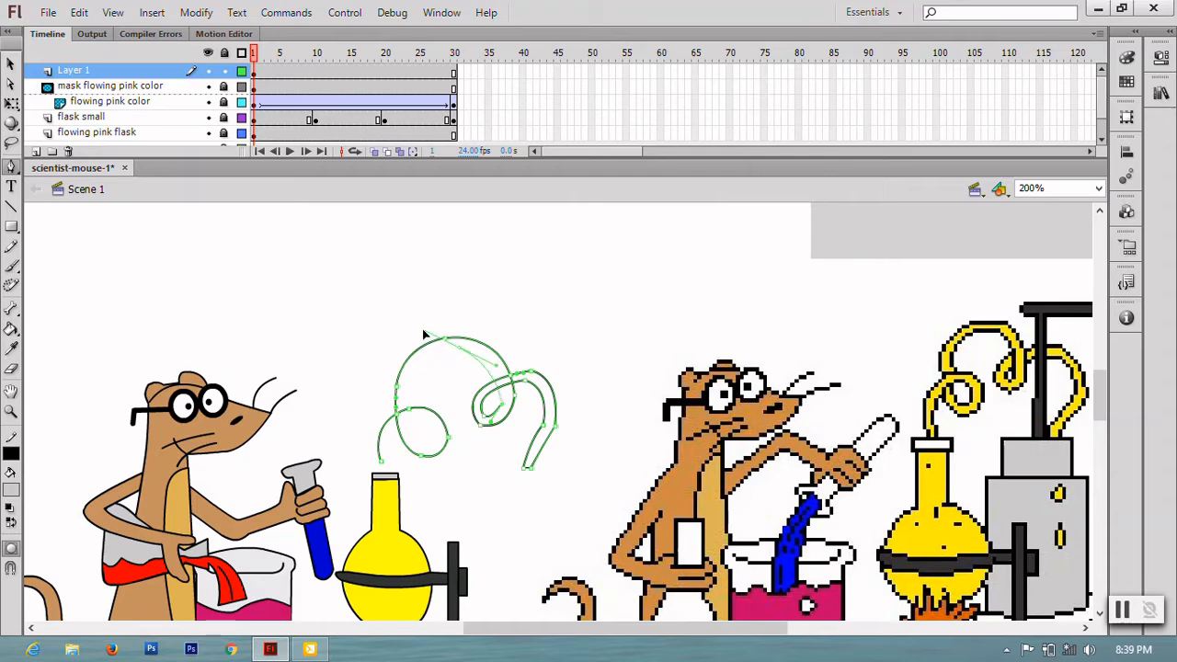
{"action": "left_click", "coordinate": [462, 350]}
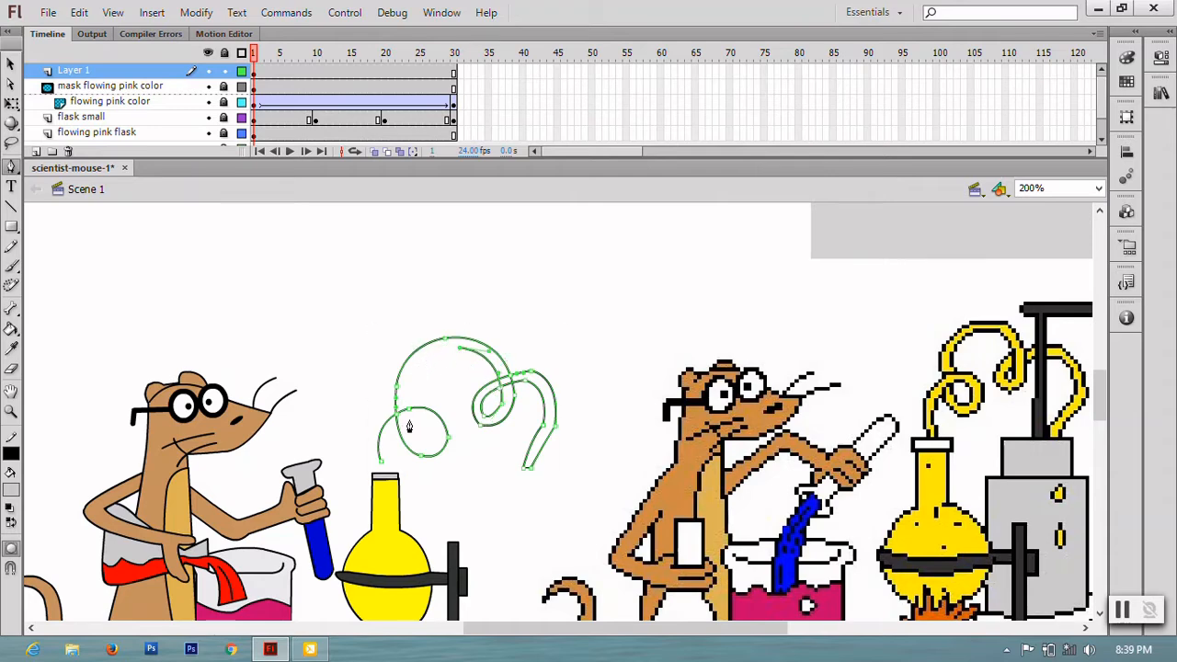
- Carry the tube's inner edge down the arch and around the first loop, closing the tube at the flask cap
{"action": "left_click_drag", "start_coordinate": [406, 431], "coordinate": [426, 489]}
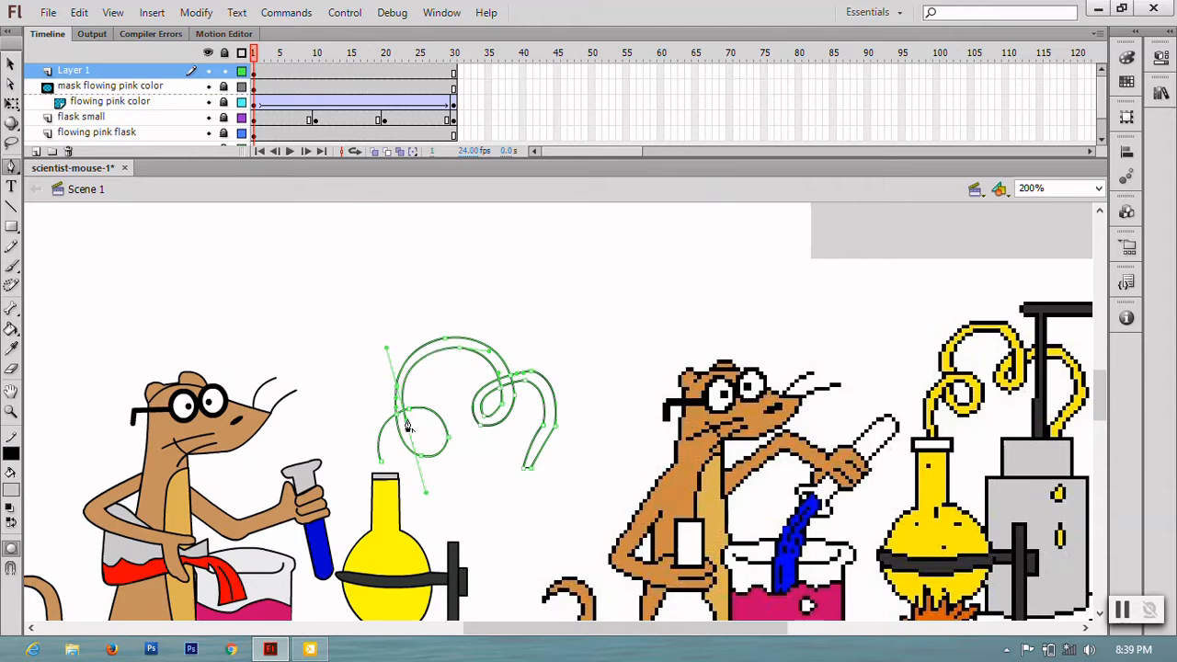
{"action": "left_click", "coordinate": [408, 425]}
{"action": "left_click_drag", "start_coordinate": [430, 449], "coordinate": [410, 425]}
{"action": "left_click", "coordinate": [430, 446]}
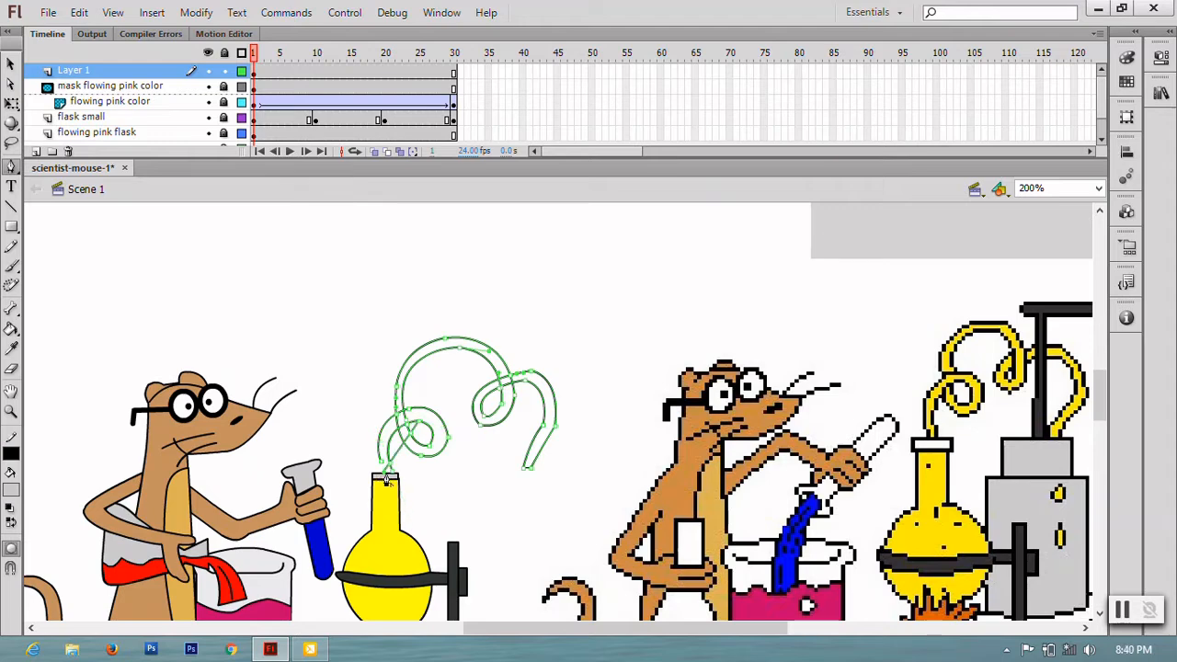
{"action": "left_click_drag", "start_coordinate": [393, 471], "coordinate": [396, 473]}
{"action": "left_click", "coordinate": [10, 63]}
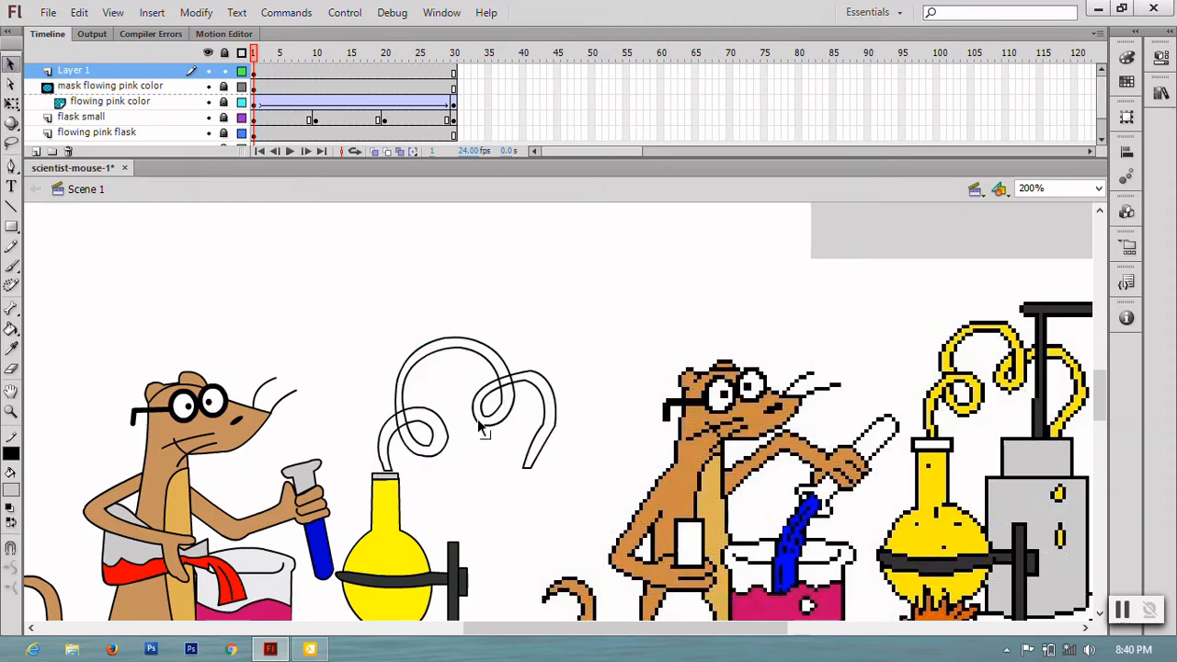
- Select the separate tube outline pieces and group them together
{"action": "left_click", "coordinate": [479, 422]}
{"action": "left_click", "coordinate": [443, 452], "text": "shift"}
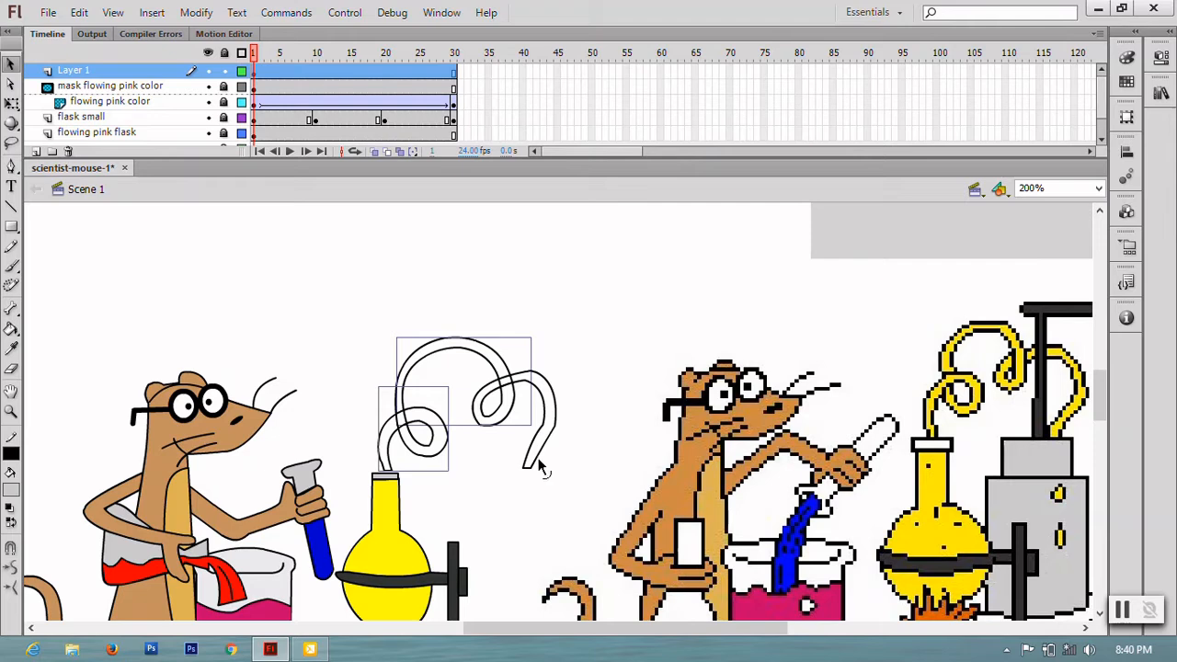
{"action": "left_click", "coordinate": [539, 465], "text": "shift"}
{"action": "key", "text": "ctrl+g"}
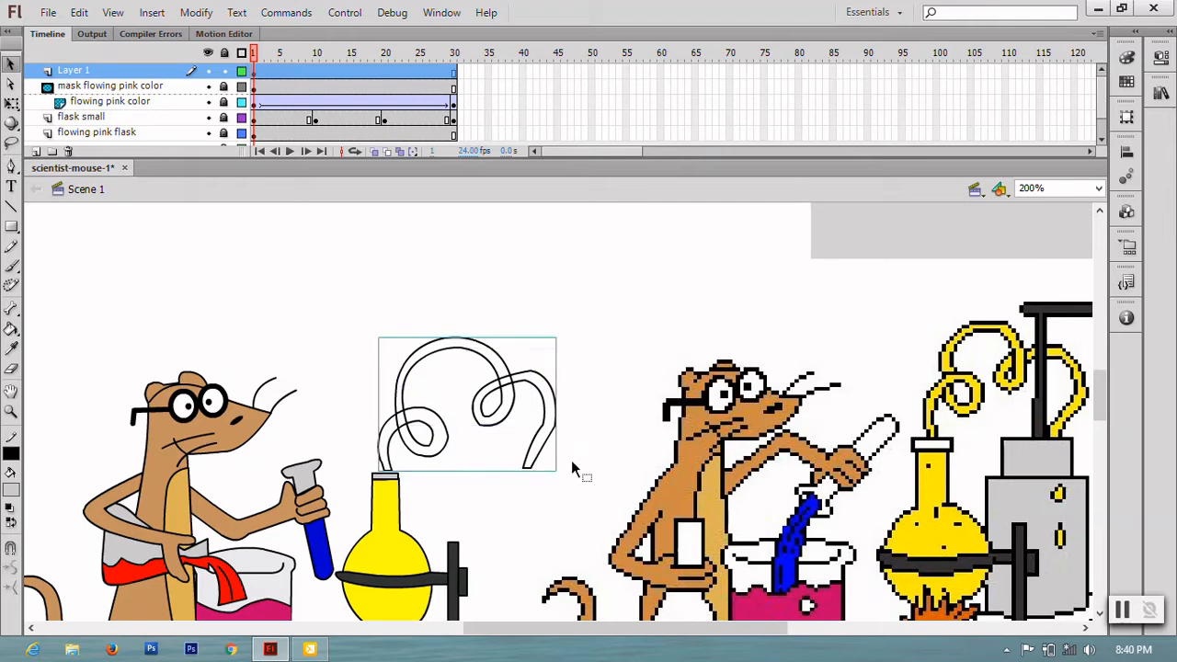
{"action": "double_click", "coordinate": [492, 432]}
{"action": "key", "text": "ctrl+b"}
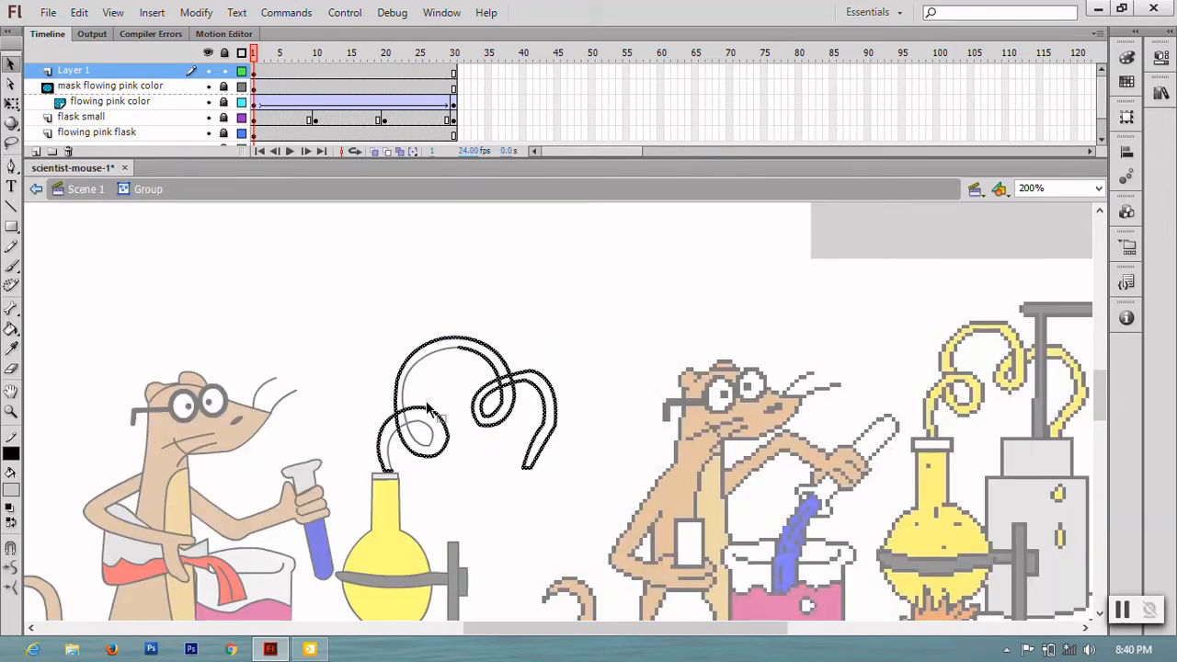
{"action": "key", "text": "ctrl+z"}
{"action": "left_click", "coordinate": [81, 191]}
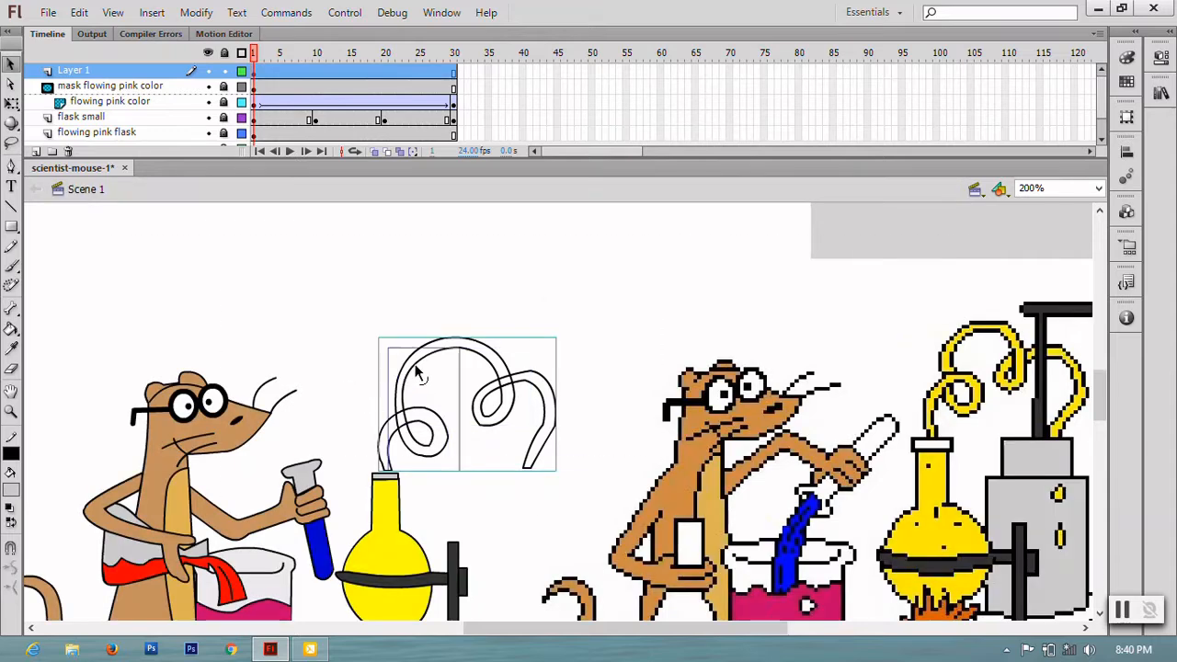
- Inside the coiled tube's group, break the outline apart and fill every section of the tube with yellow
{"action": "left_click", "coordinate": [419, 368]}
{"action": "double_click", "coordinate": [418, 368]}
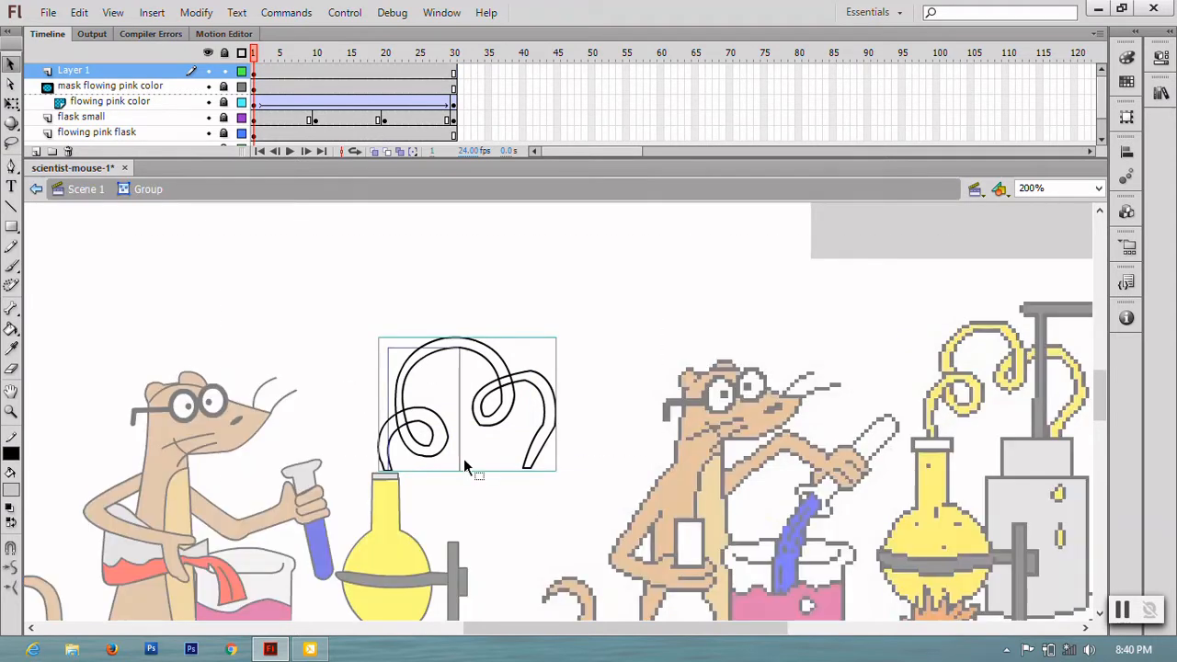
{"action": "key", "text": "ctrl+b"}
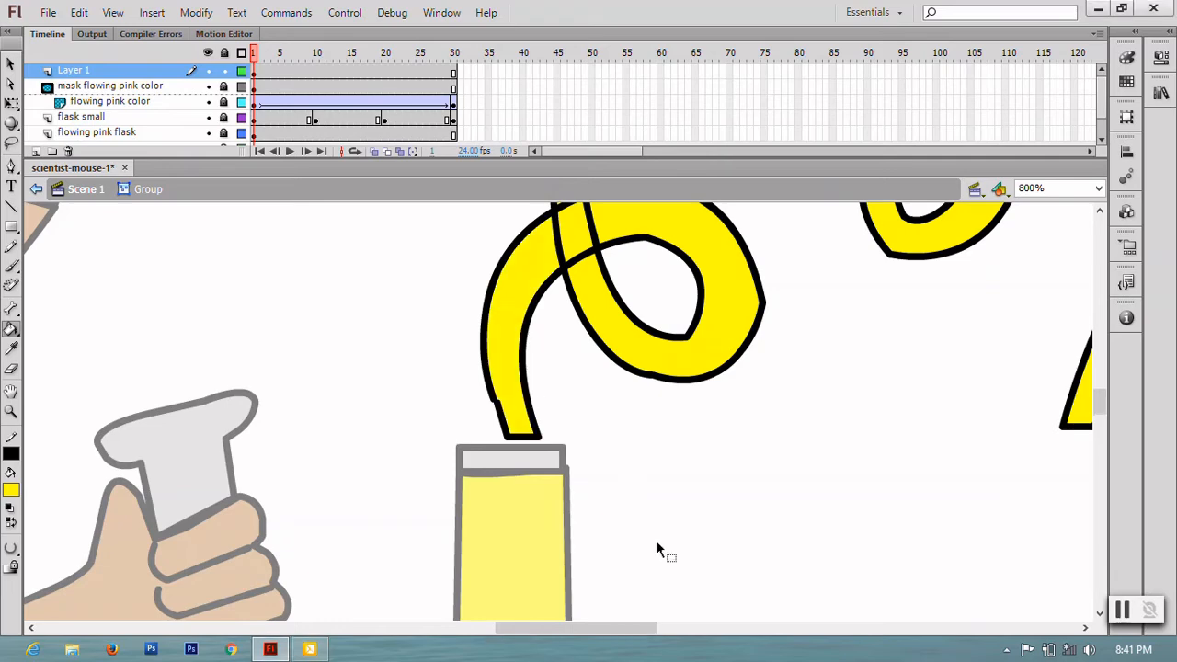
{"action": "key", "text": "ctrl+minus"}
{"action": "key", "text": "ctrl+minus"}
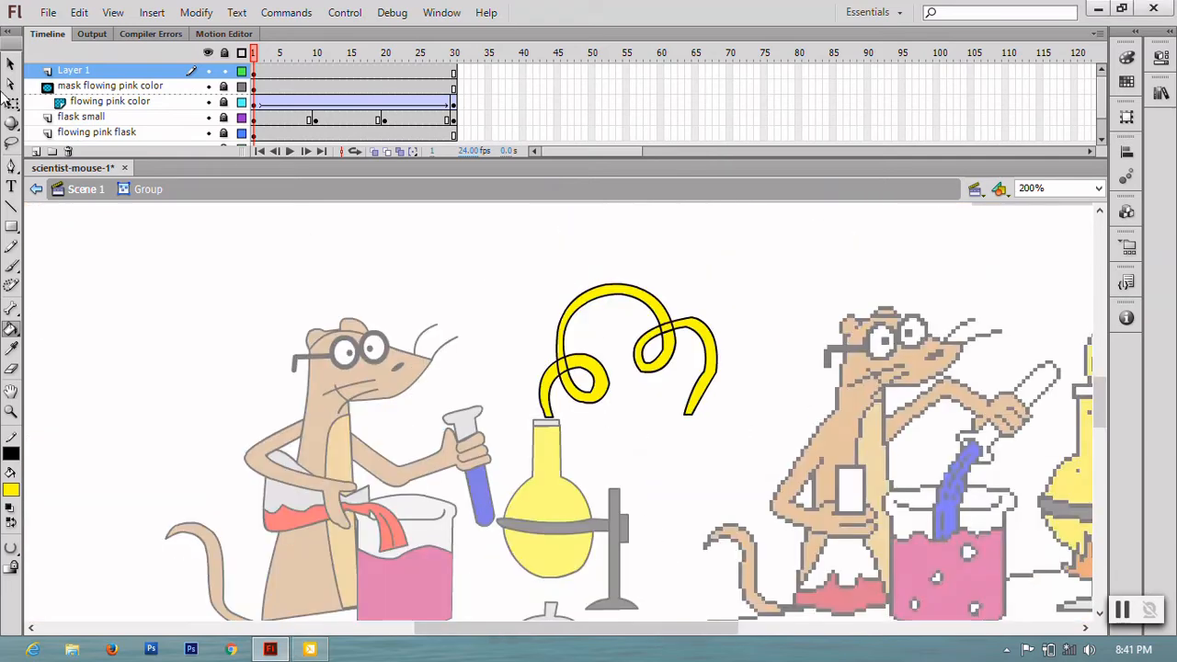
{"action": "left_click", "coordinate": [10, 62]}
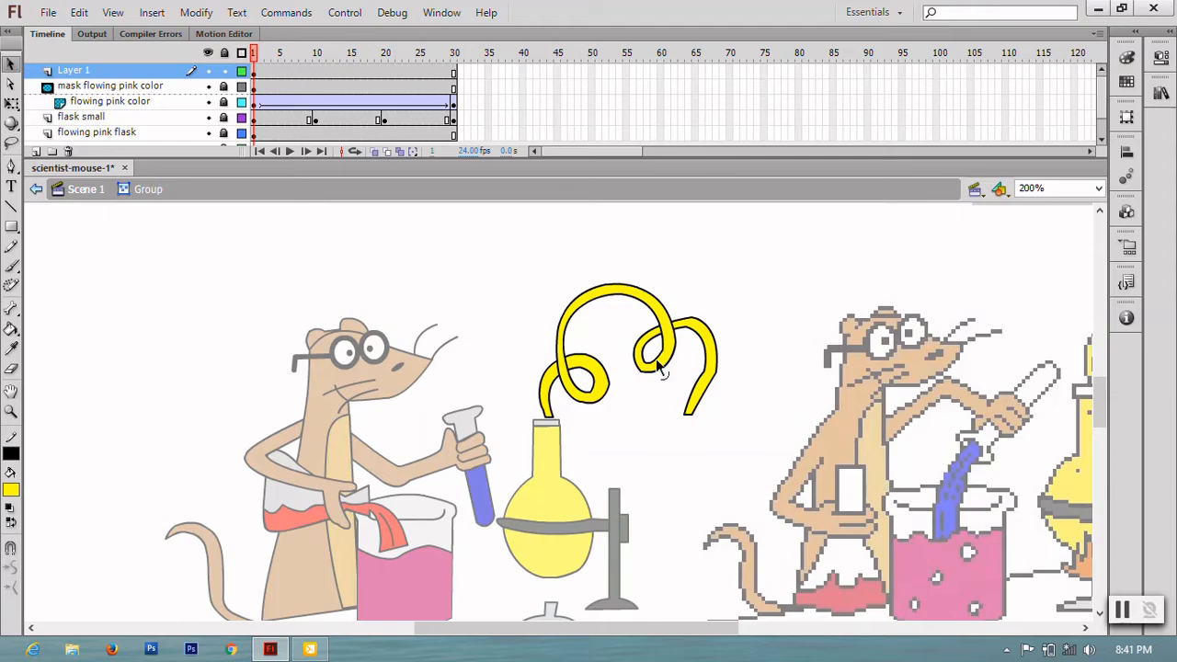
{"action": "left_click", "coordinate": [35, 189]}
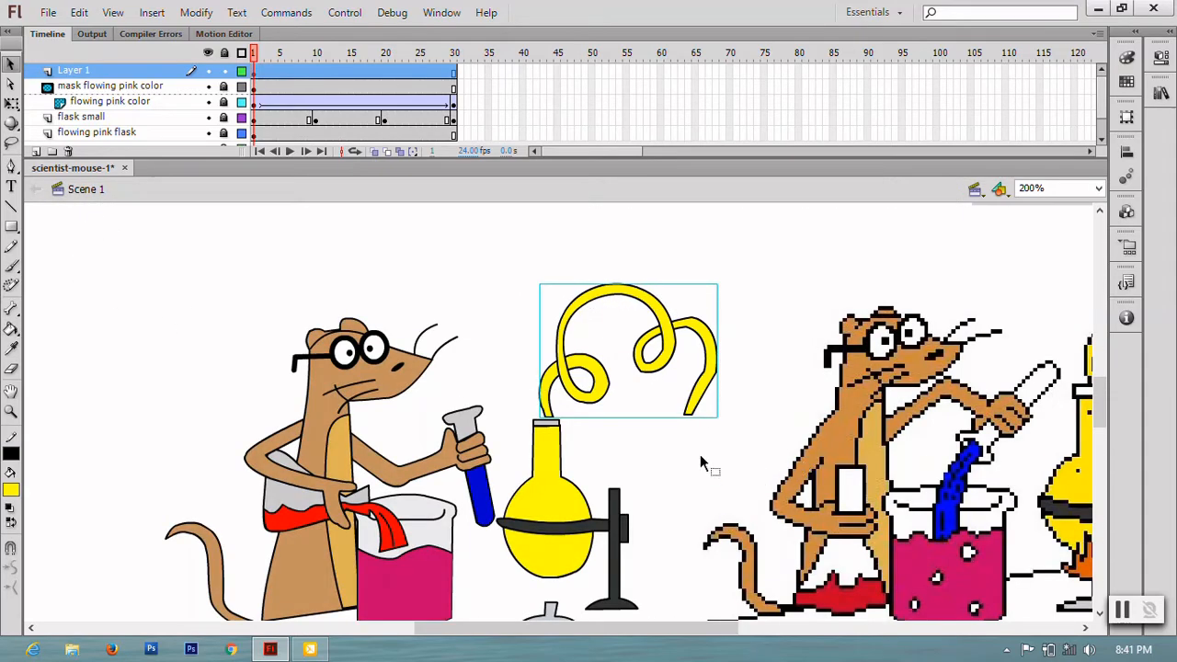
{"action": "left_click_drag", "start_coordinate": [668, 453], "coordinate": [440, 411]}
{"action": "left_click_drag", "start_coordinate": [483, 497], "coordinate": [699, 482]}
{"action": "key", "text": "p"}
{"action": "left_click_drag", "start_coordinate": [590, 527], "coordinate": [490, 516]}
{"action": "key", "text": "ctrl+z"}
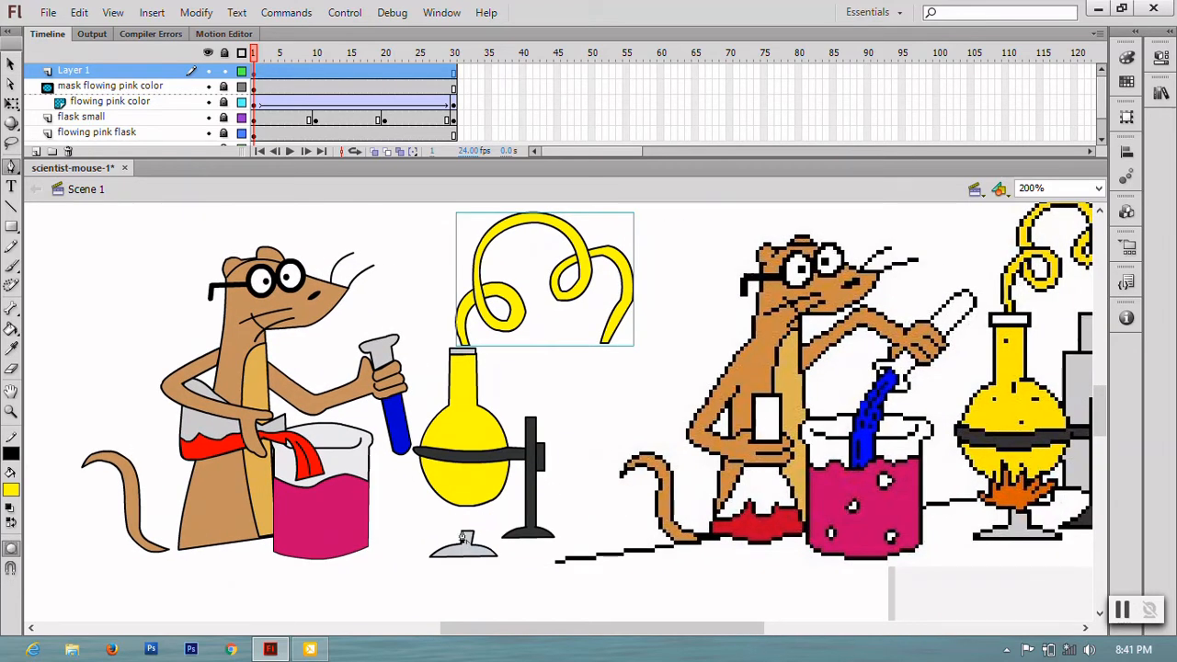
{"action": "left_click", "coordinate": [469, 533]}
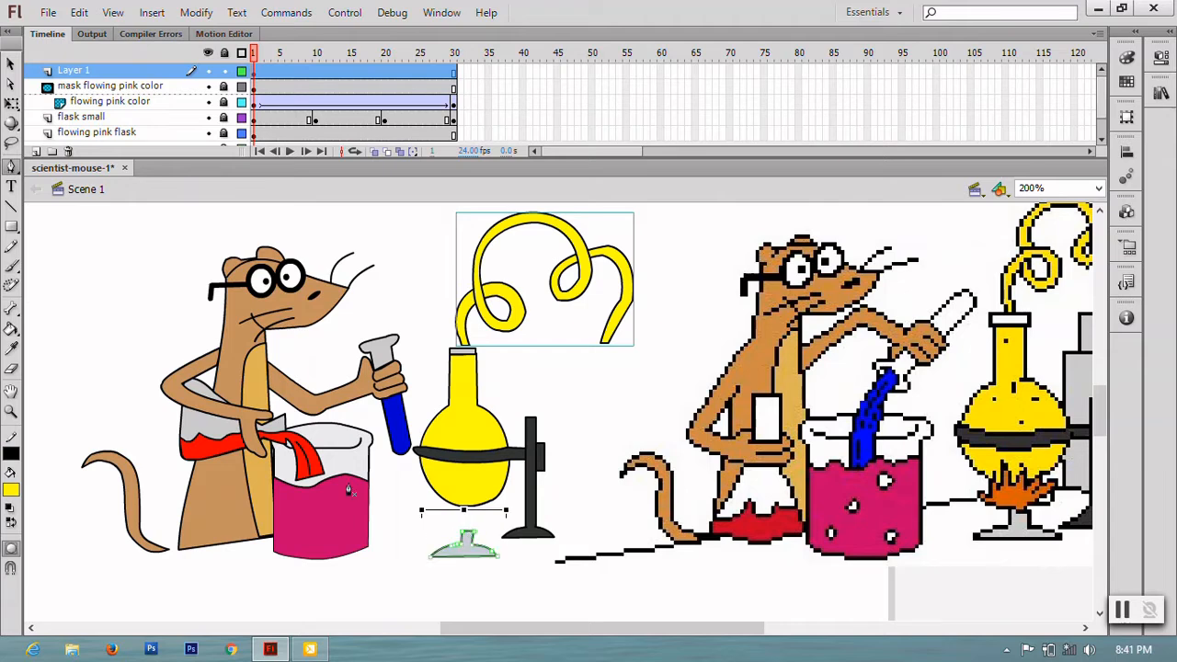
{"action": "key", "text": "v"}
{"action": "left_click", "coordinate": [406, 515]}
{"action": "key", "text": "p"}
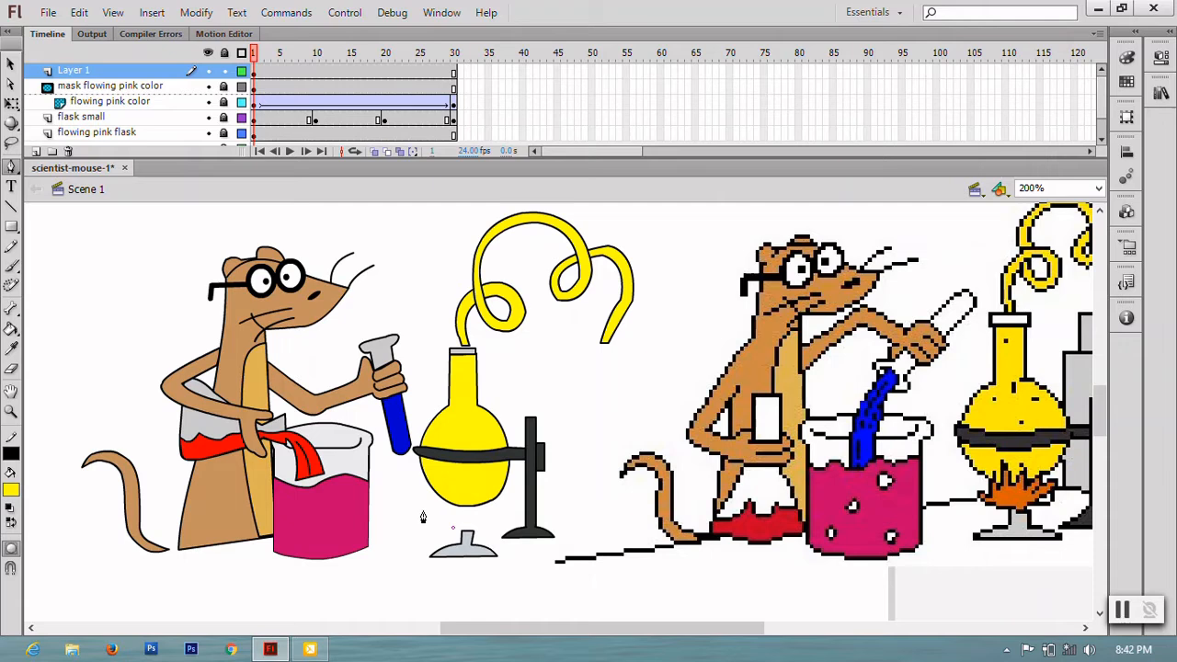
- Draw a closed, spiky flame outline with the Pen tool between the burner and the yellow flask
{"action": "left_click_drag", "start_coordinate": [423, 517], "coordinate": [408, 497]}
{"action": "mouse_move", "coordinate": [454, 525]}
{"action": "left_mouse_down"}
{"action": "mouse_move", "coordinate": [435, 499]}
{"action": "mouse_move", "coordinate": [471, 522]}
{"action": "left_mouse_up"}
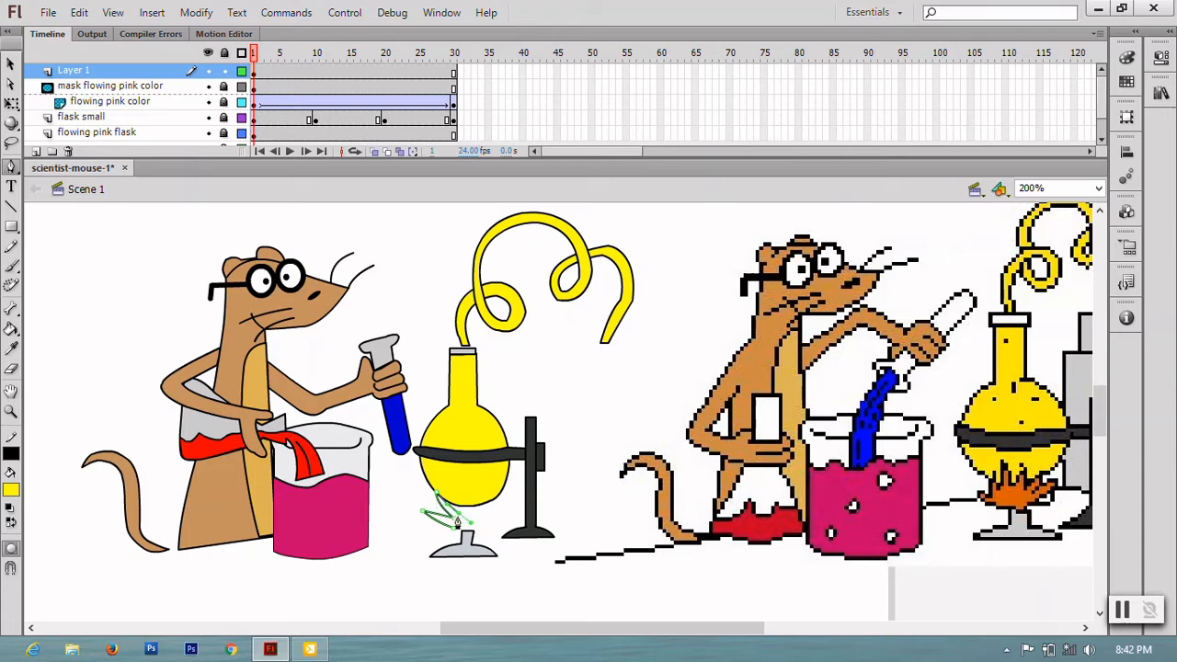
{"action": "left_click", "coordinate": [459, 513]}
{"action": "left_click", "coordinate": [448, 482]}
{"action": "left_click_drag", "start_coordinate": [466, 514], "coordinate": [465, 535]}
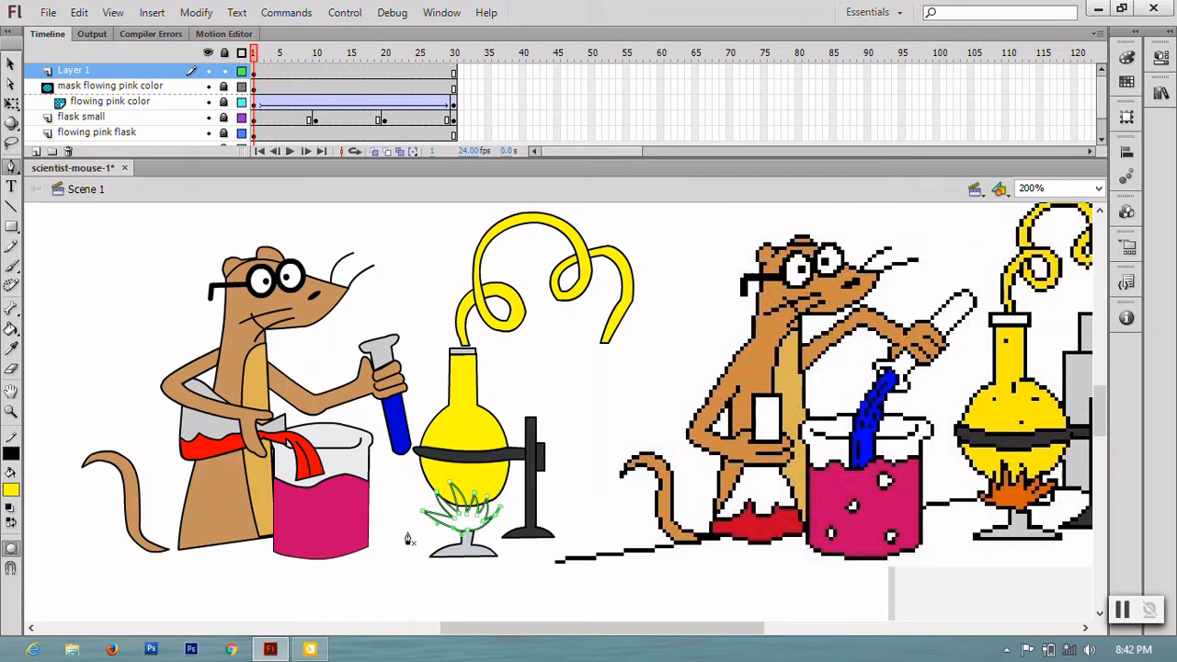
- Fill the flame outline with the orange sampled from the reference flame
{"action": "left_click", "coordinate": [11, 63]}
{"action": "left_click", "coordinate": [487, 531]}
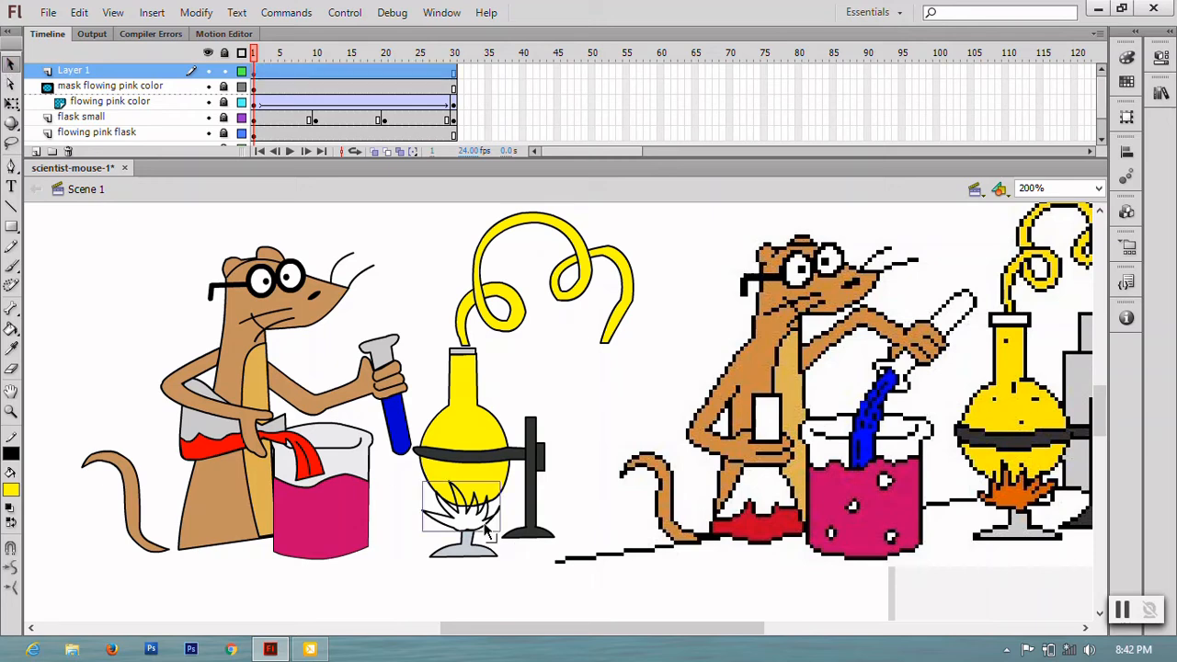
{"action": "left_click", "coordinate": [10, 491]}
{"action": "left_click", "coordinate": [1019, 504]}
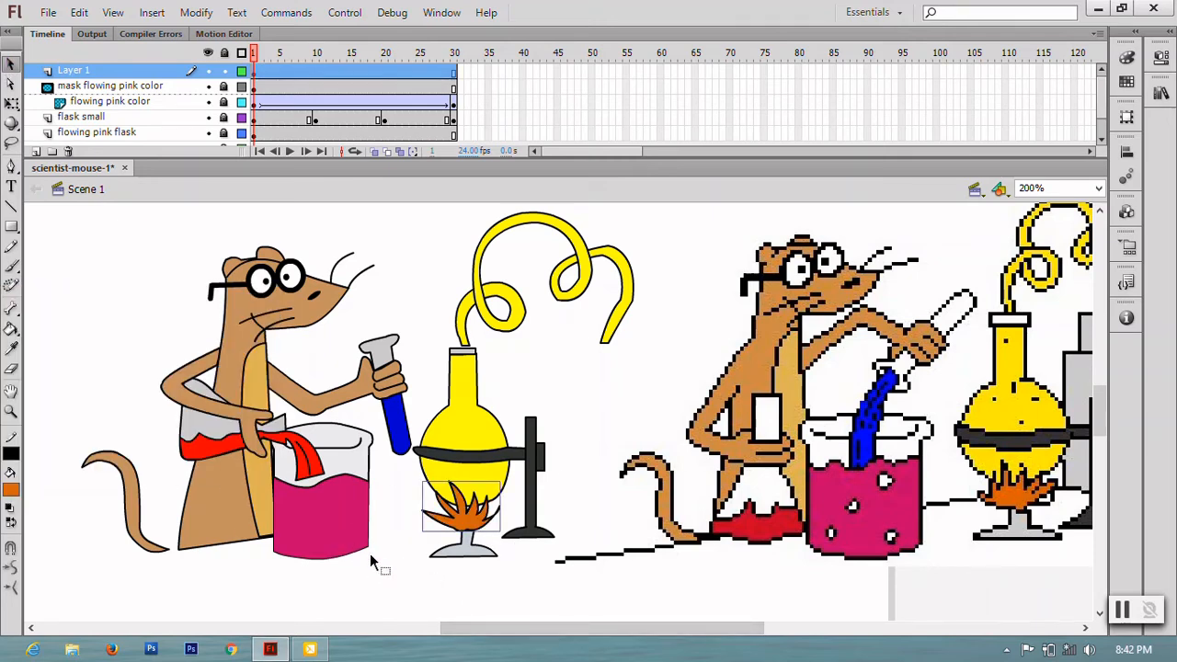
{"action": "left_click", "coordinate": [372, 563]}
- Rename Layer 1 as yellow beaker
{"action": "double_click", "coordinate": [84, 72]}
{"action": "type", "text": "yellow beaker"}
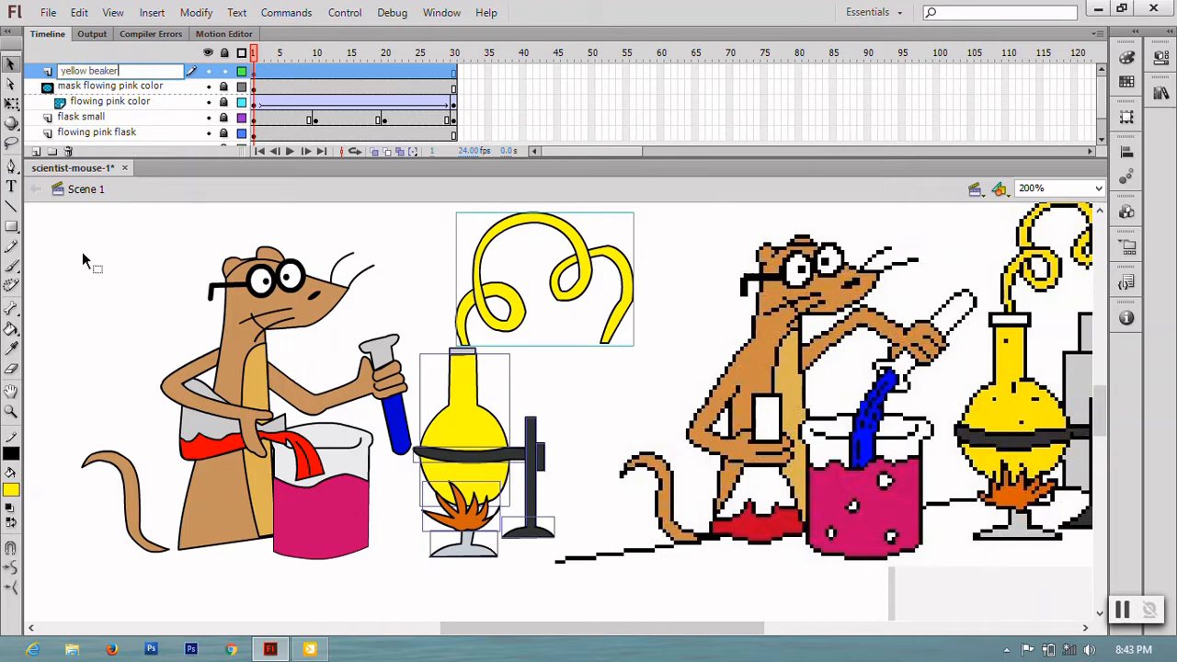
{"action": "left_click", "coordinate": [82, 251]}
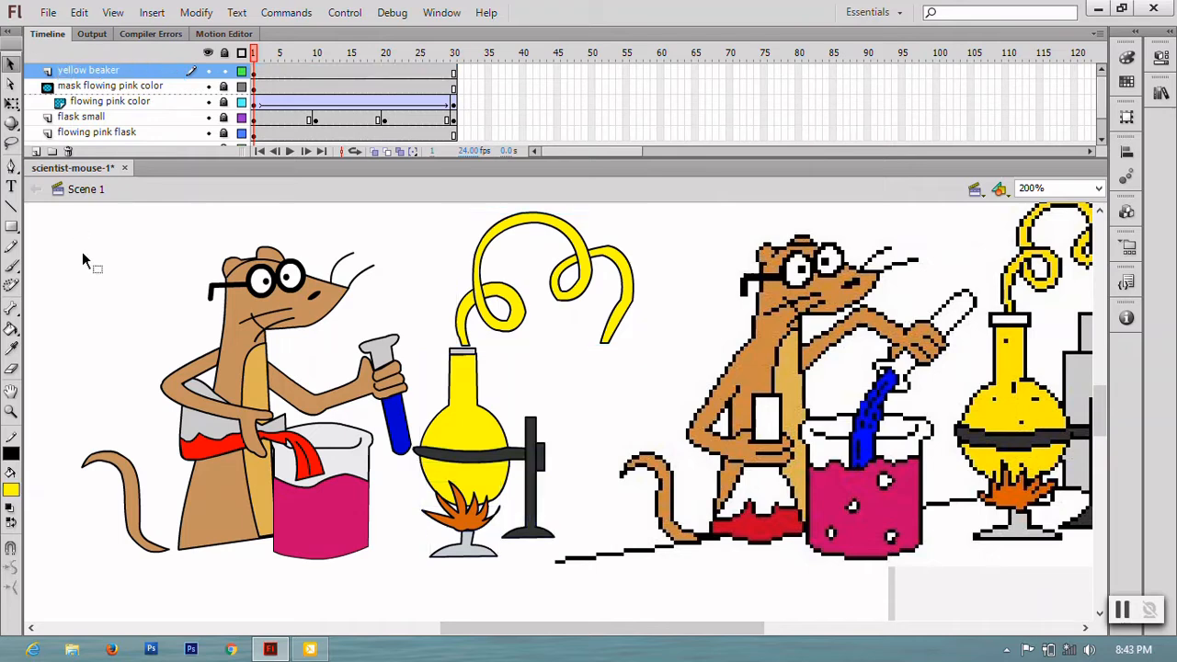
- Add a keyframe at frame 2 of the yellow beaker layer and flip the flame horizontally there
{"action": "left_click", "coordinate": [255, 72]}
{"action": "left_click", "coordinate": [260, 72]}
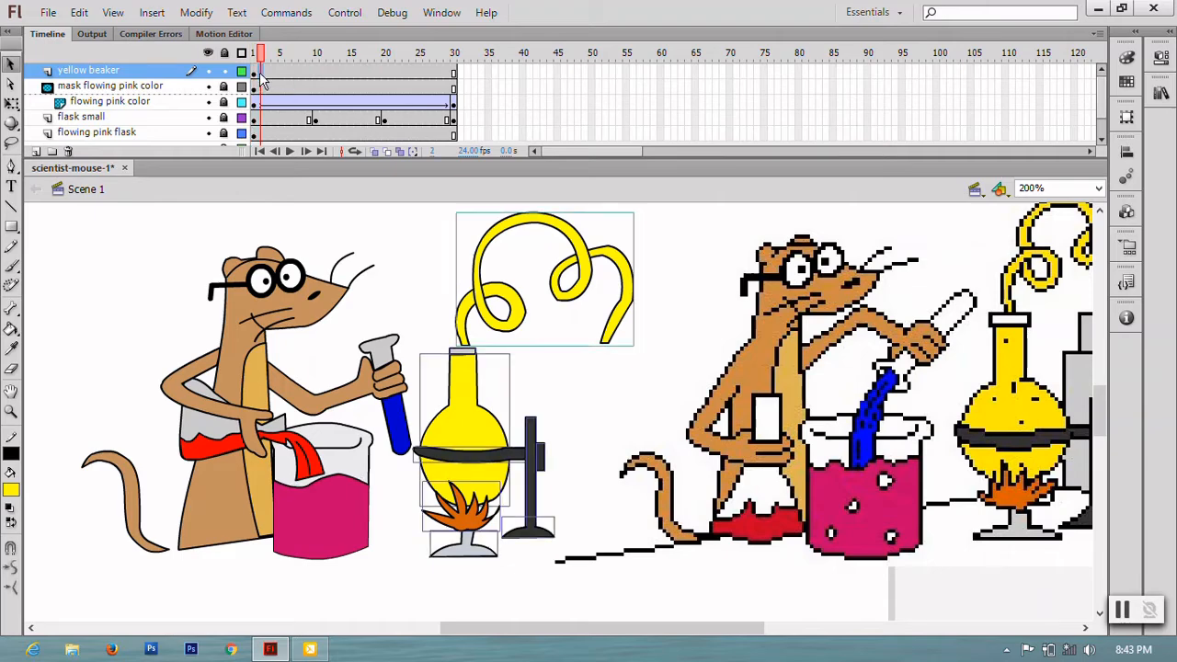
{"action": "left_click", "coordinate": [402, 549]}
{"action": "left_click", "coordinate": [454, 520]}
{"action": "left_click", "coordinate": [195, 13]}
{"action": "mouse_move", "coordinate": [340, 227]}
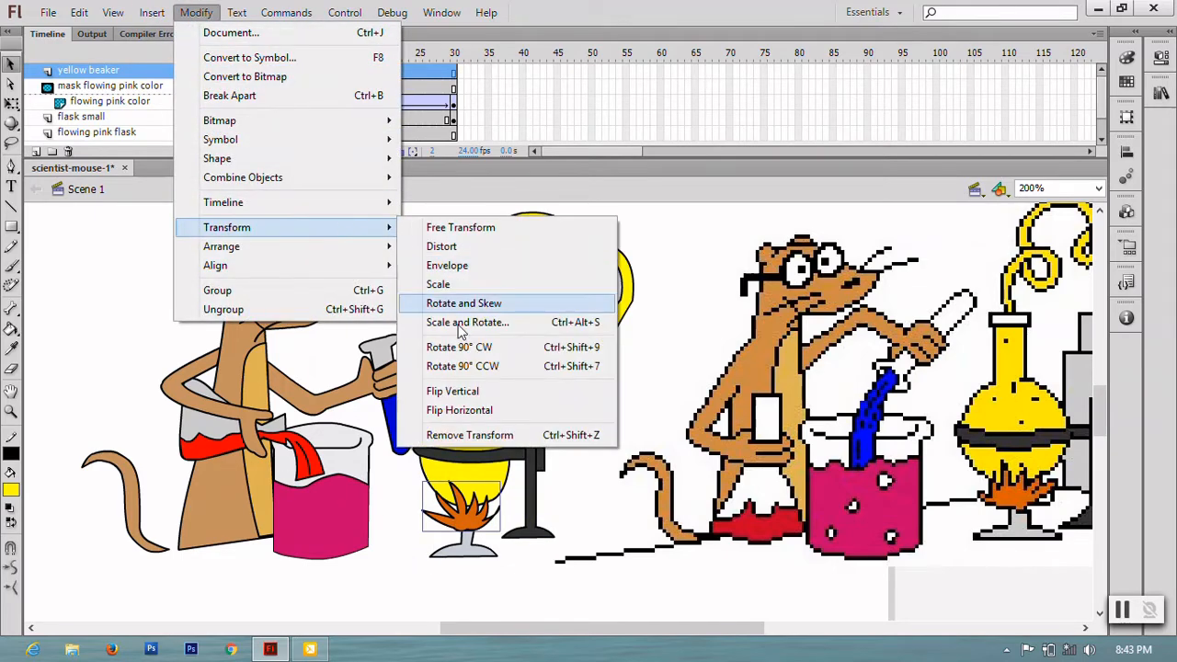
{"action": "left_click", "coordinate": [460, 411]}
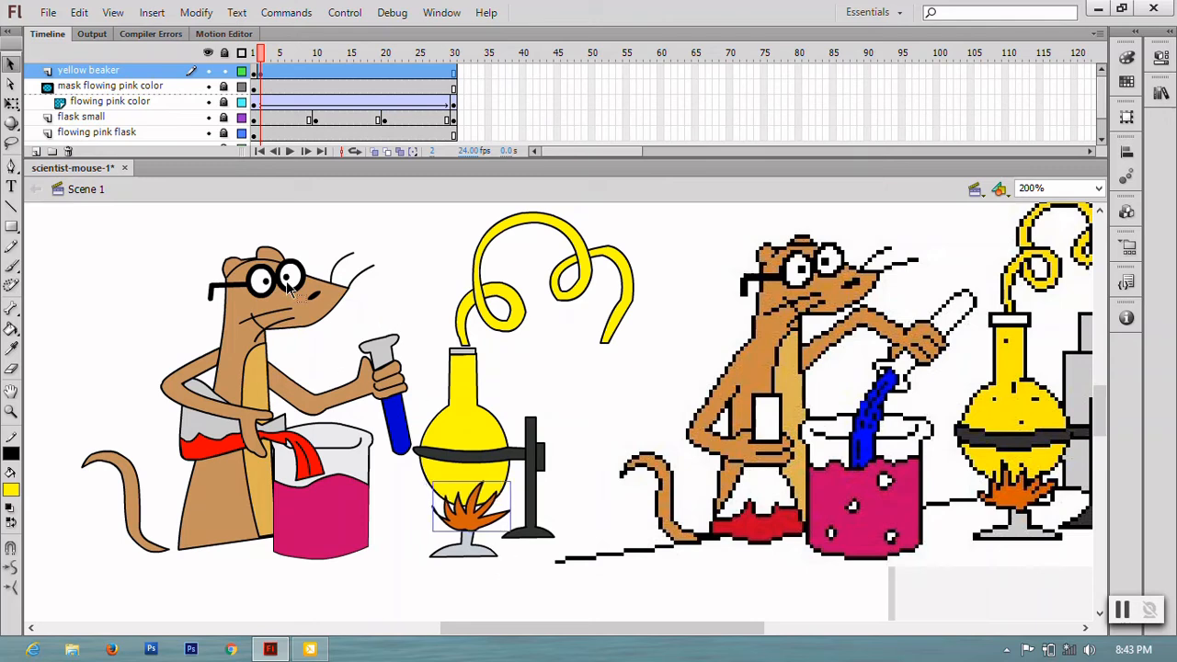
- Switch between frames 1 and 2 of the yellow beaker layer to compare the two flame positions
{"action": "left_click", "coordinate": [254, 72]}
{"action": "left_click", "coordinate": [260, 72]}
{"action": "left_click", "coordinate": [253, 72]}
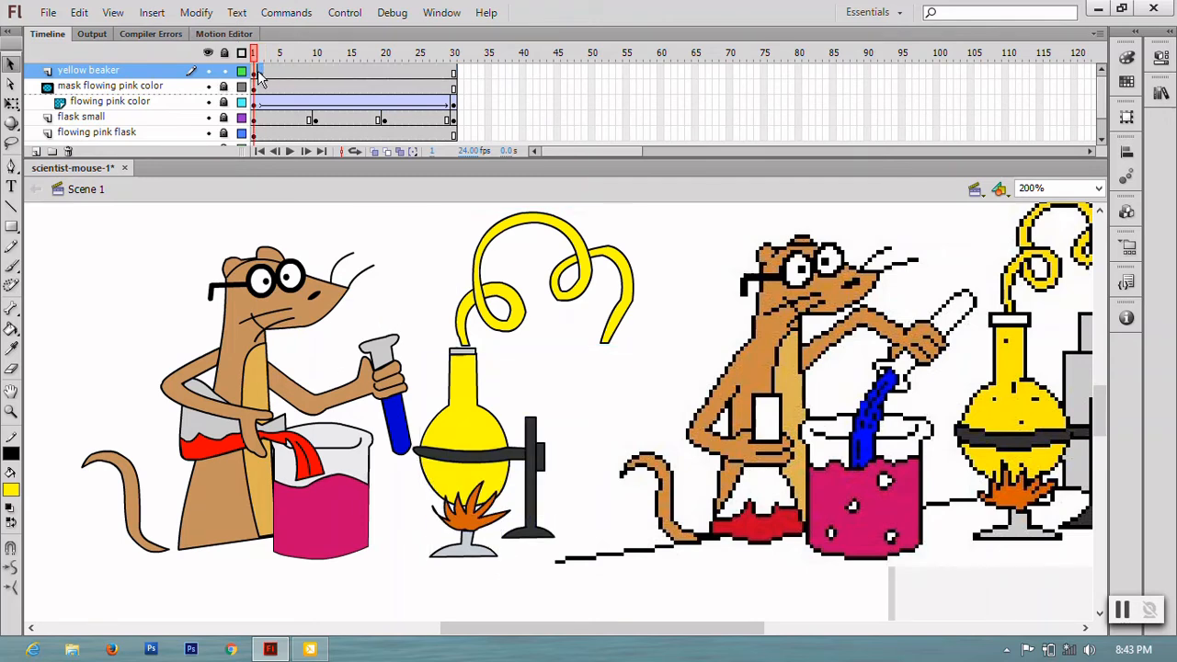
{"action": "left_click", "coordinate": [241, 71]}
{"action": "left_click", "coordinate": [241, 71]}
{"action": "left_click", "coordinate": [255, 72]}
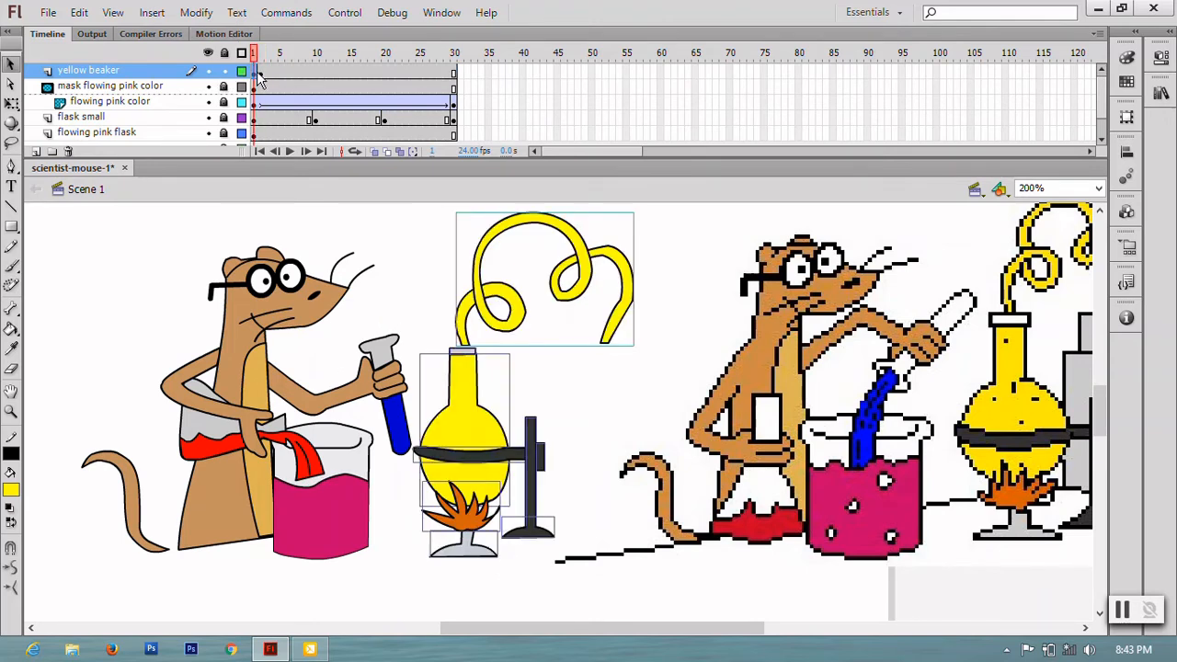
{"action": "left_click", "coordinate": [260, 72]}
{"action": "left_click", "coordinate": [254, 71]}
- Copy the two alternating flame keyframes and paste them repeatedly along the yellow beaker layer up to frame 24
{"action": "left_click", "coordinate": [265, 71]}
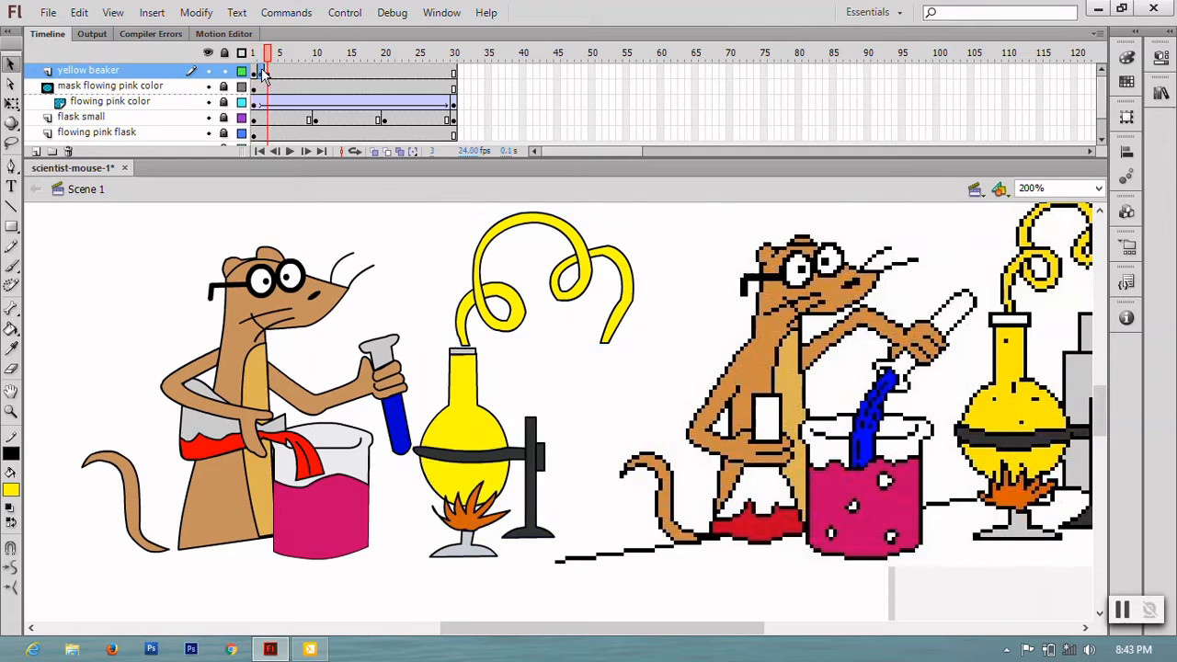
{"action": "left_click", "coordinate": [261, 72]}
{"action": "left_click", "coordinate": [275, 72]}
{"action": "left_click_drag", "start_coordinate": [254, 72], "coordinate": [378, 80]}
{"action": "left_click", "coordinate": [256, 72]}
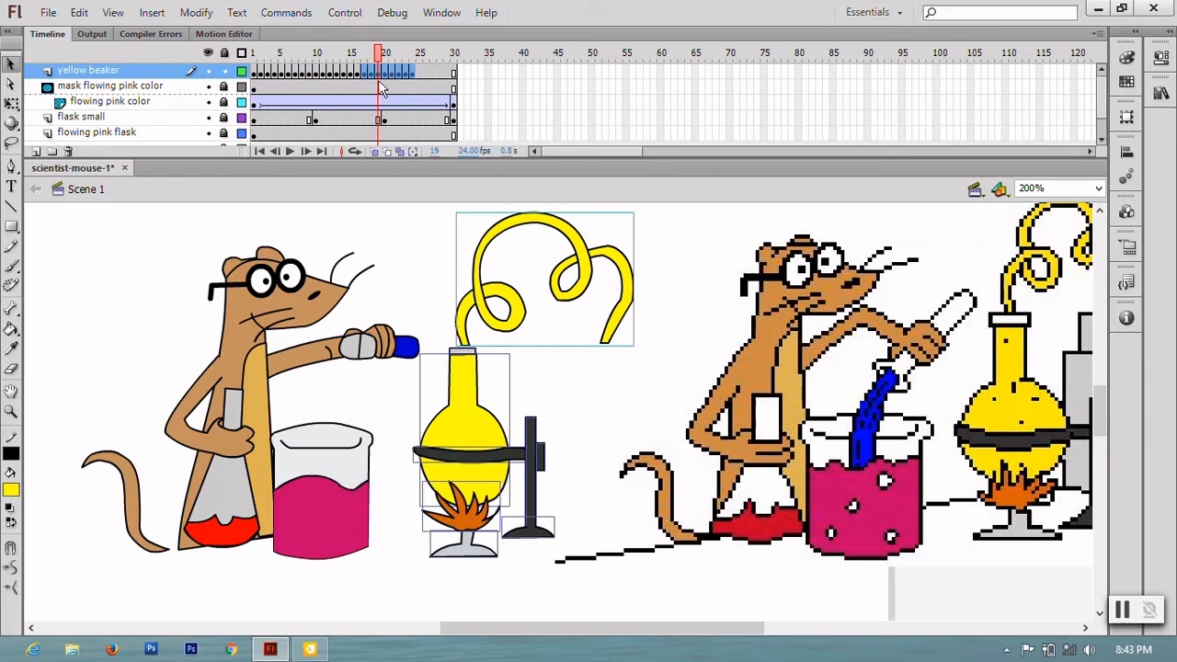
- Scrub through the timeline and continue the alternating flame keyframes on the yellow beaker layer up to frame 30
{"action": "left_click", "coordinate": [255, 55]}
{"action": "left_click_drag", "start_coordinate": [253, 55], "coordinate": [454, 74]}
{"action": "left_click", "coordinate": [413, 73]}
{"action": "left_click", "coordinate": [407, 71]}
{"action": "left_click", "coordinate": [426, 76]}
{"action": "left_click", "coordinate": [427, 73]}
{"action": "left_click", "coordinate": [433, 74]}
{"action": "left_click", "coordinate": [440, 73]}
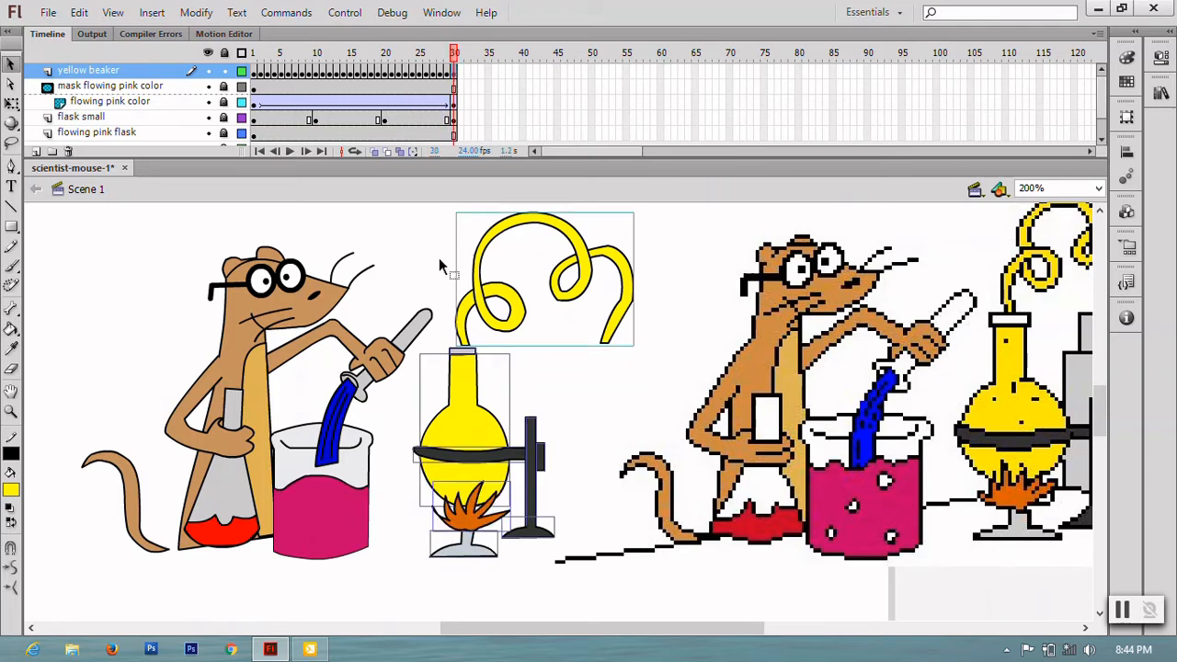
- Save the file and play the animation at 100% zoom
{"action": "left_click", "coordinate": [404, 259]}
{"action": "key", "text": "ctrl+s"}
{"action": "key", "text": "ctrl+1"}
{"action": "key", "text": "Return"}
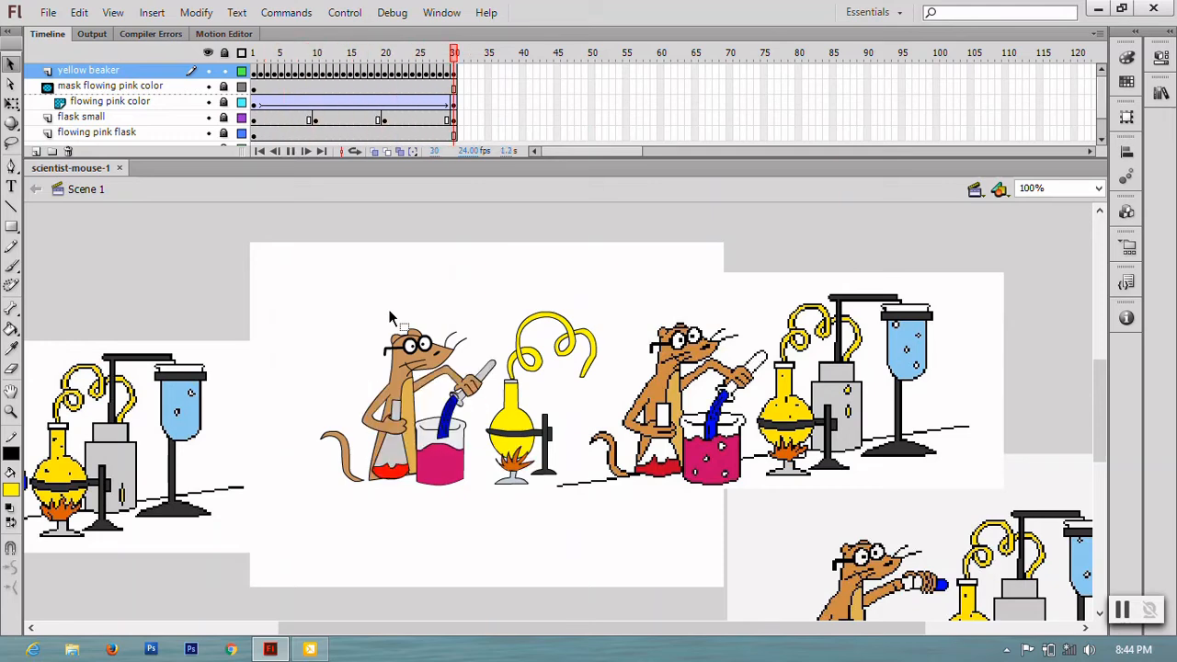
{"action": "key", "text": "Return"}
- Lock the yellow beaker layer and add a new layer above it
{"action": "key", "text": "ctrl+="}
{"action": "left_click", "coordinate": [643, 478]}
{"action": "left_click", "coordinate": [760, 375]}
{"action": "key", "text": "space"}
{"action": "left_click_drag", "start_coordinate": [749, 365], "coordinate": [368, 402]}
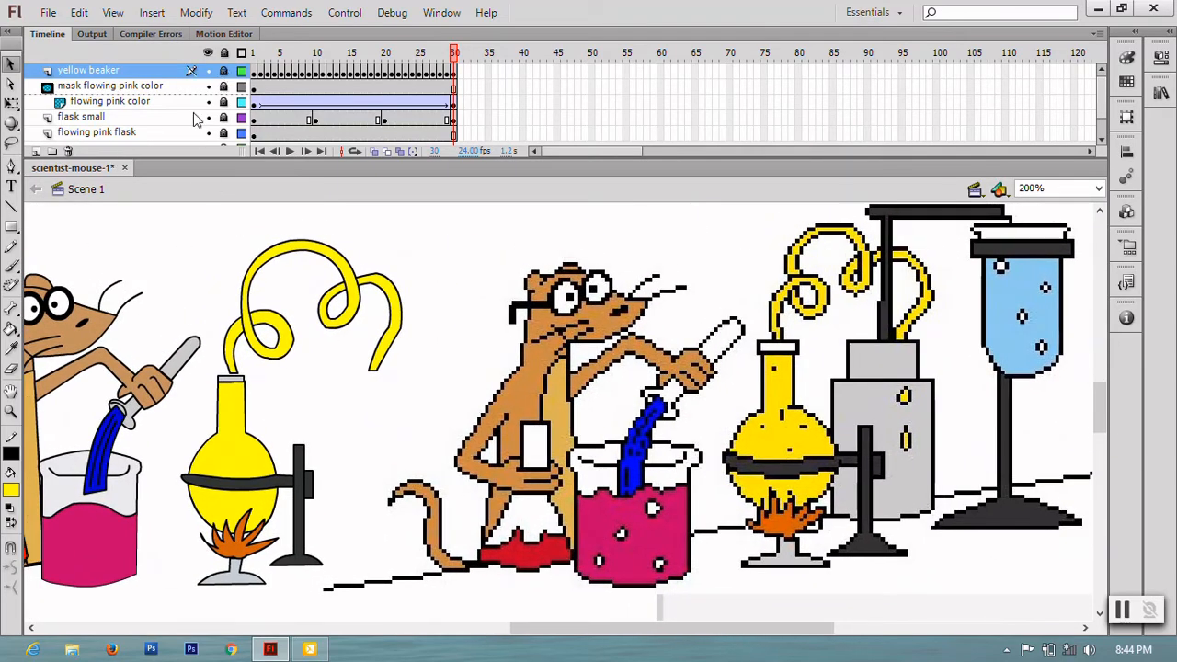
{"action": "left_click", "coordinate": [37, 152]}
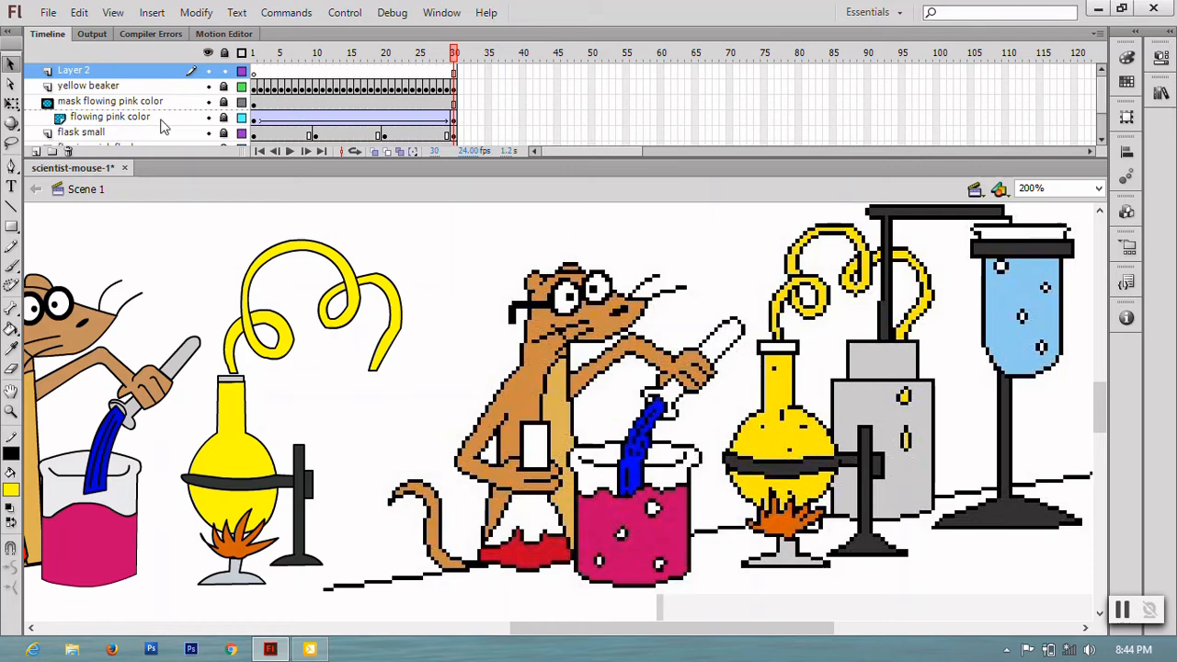
- Draw the container body's outline beside the clamp stand with the Pen tool, with straight sides and a curved bottom
{"action": "key", "text": "p"}
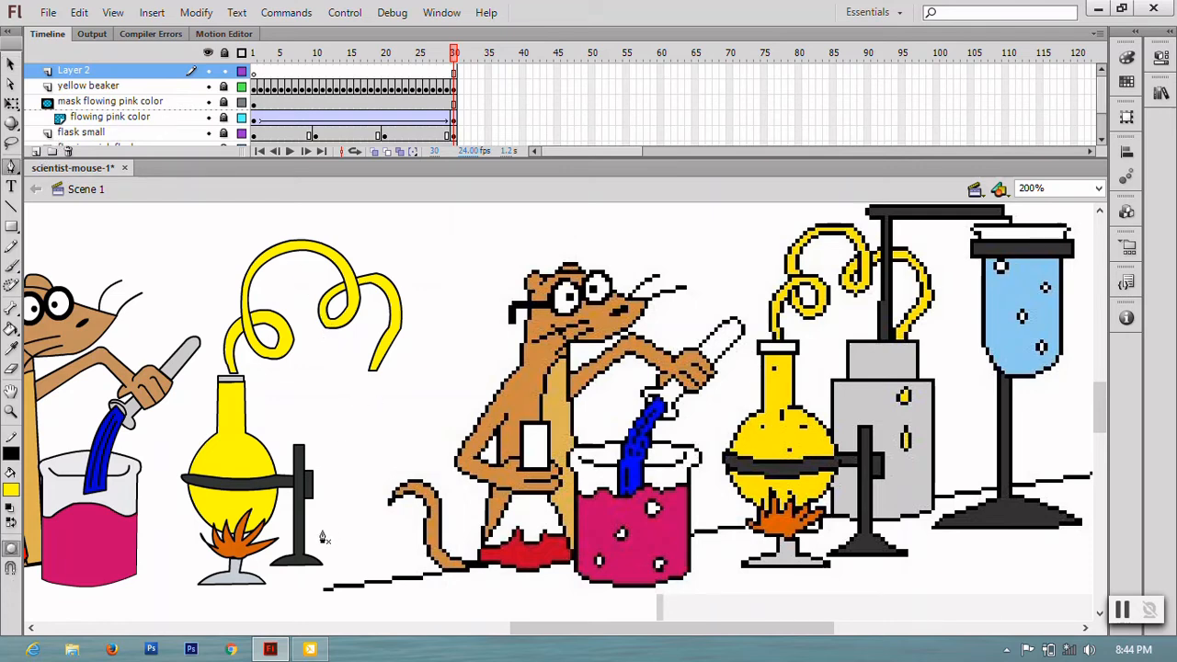
{"action": "left_click", "coordinate": [322, 418]}
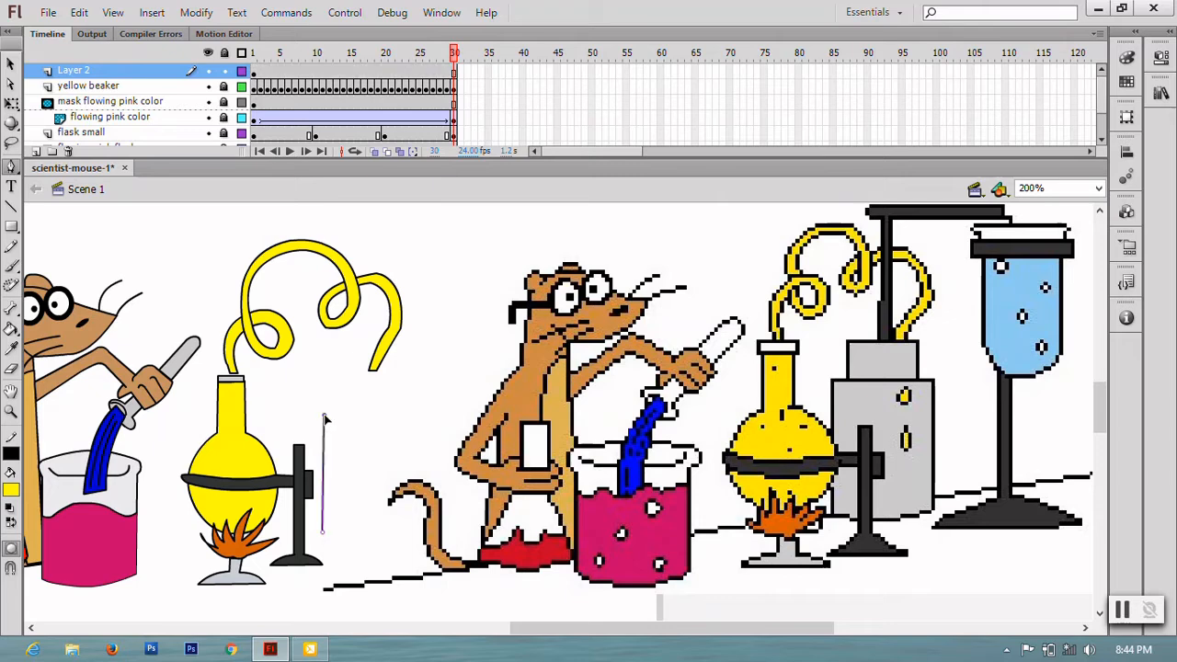
{"action": "left_click", "coordinate": [404, 417]}
{"action": "left_click", "coordinate": [400, 533]}
{"action": "left_click_drag", "start_coordinate": [321, 539], "coordinate": [285, 505]}
{"action": "key", "text": "v"}
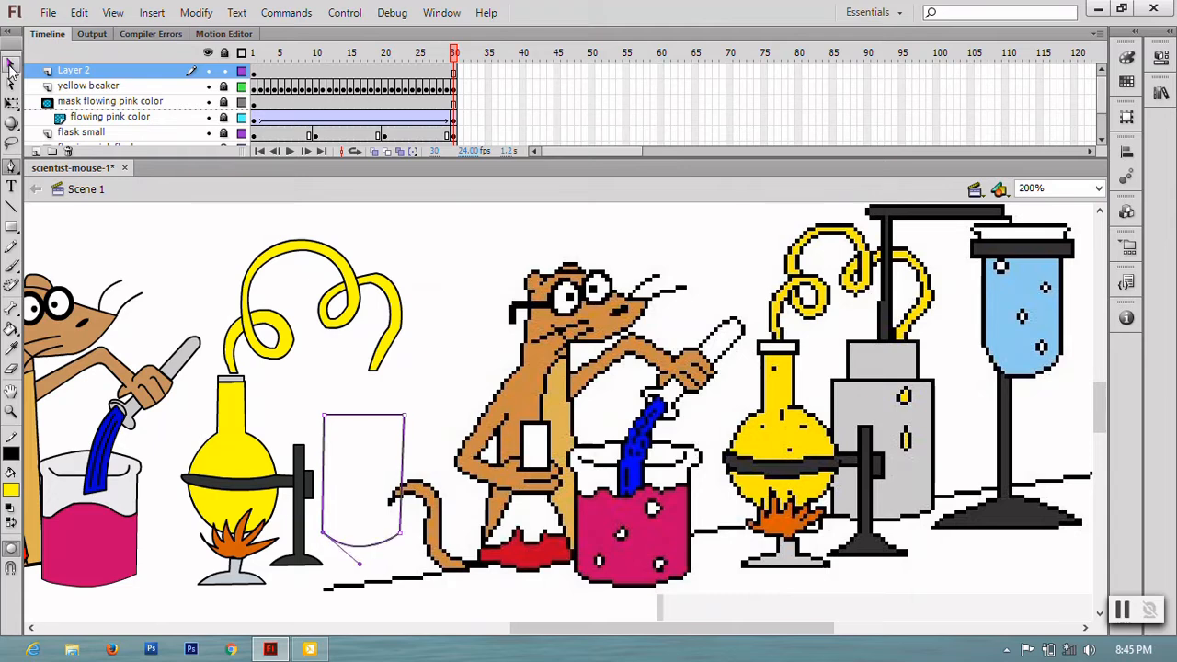
- Adjust the container body's lower corner and fill the body with light gray
{"action": "left_click_drag", "start_coordinate": [403, 534], "coordinate": [403, 531]}
{"action": "left_click", "coordinate": [389, 542]}
{"action": "left_click", "coordinate": [11, 490]}
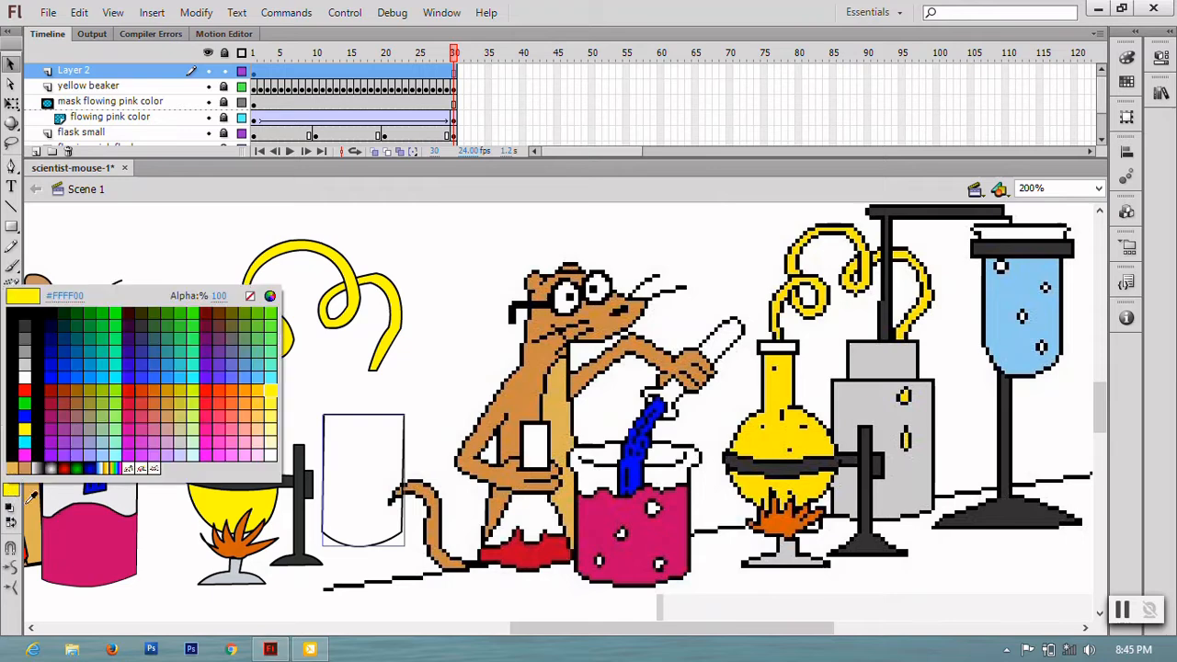
{"action": "left_click", "coordinate": [13, 368]}
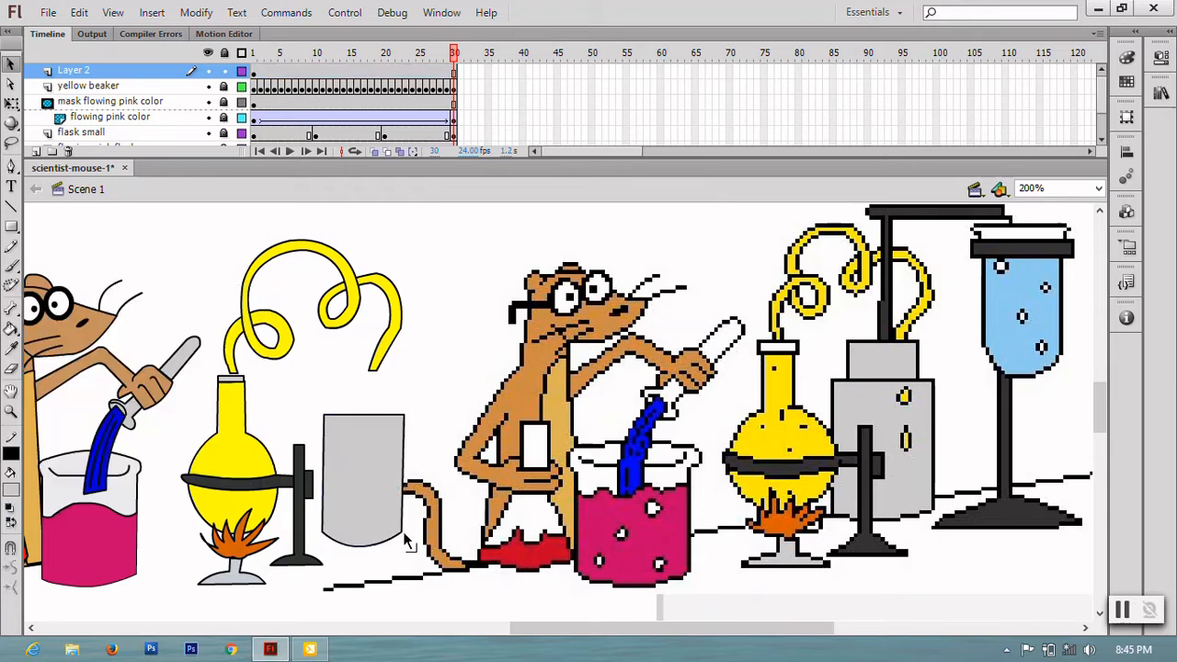
- Draw a small light gray rectangle as the container's neck below the tube's open end and send it behind the body
{"action": "key", "text": "r"}
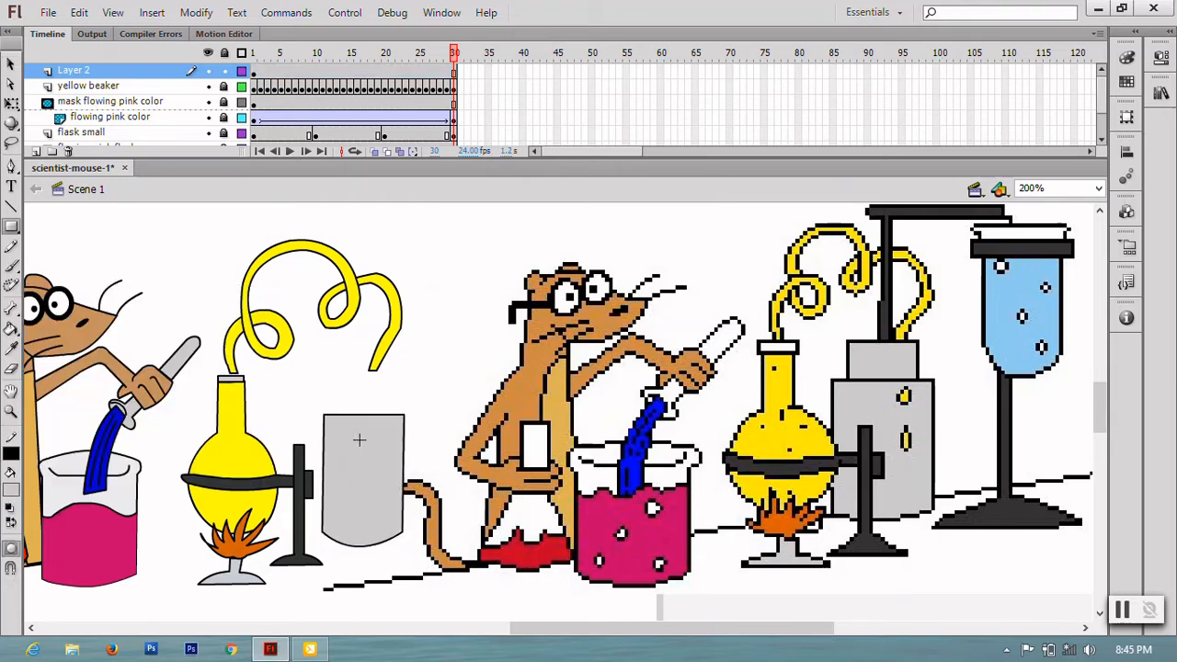
{"action": "left_click_drag", "start_coordinate": [340, 391], "coordinate": [388, 428]}
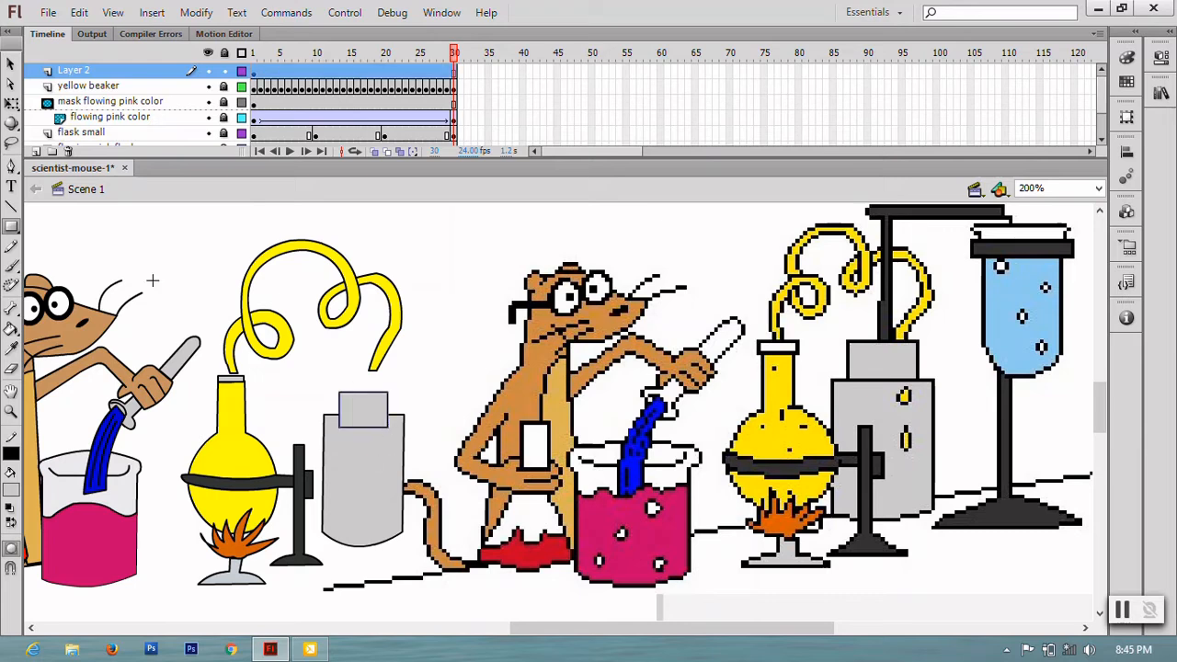
{"action": "left_click", "coordinate": [10, 62]}
{"action": "right_click", "coordinate": [372, 413]}
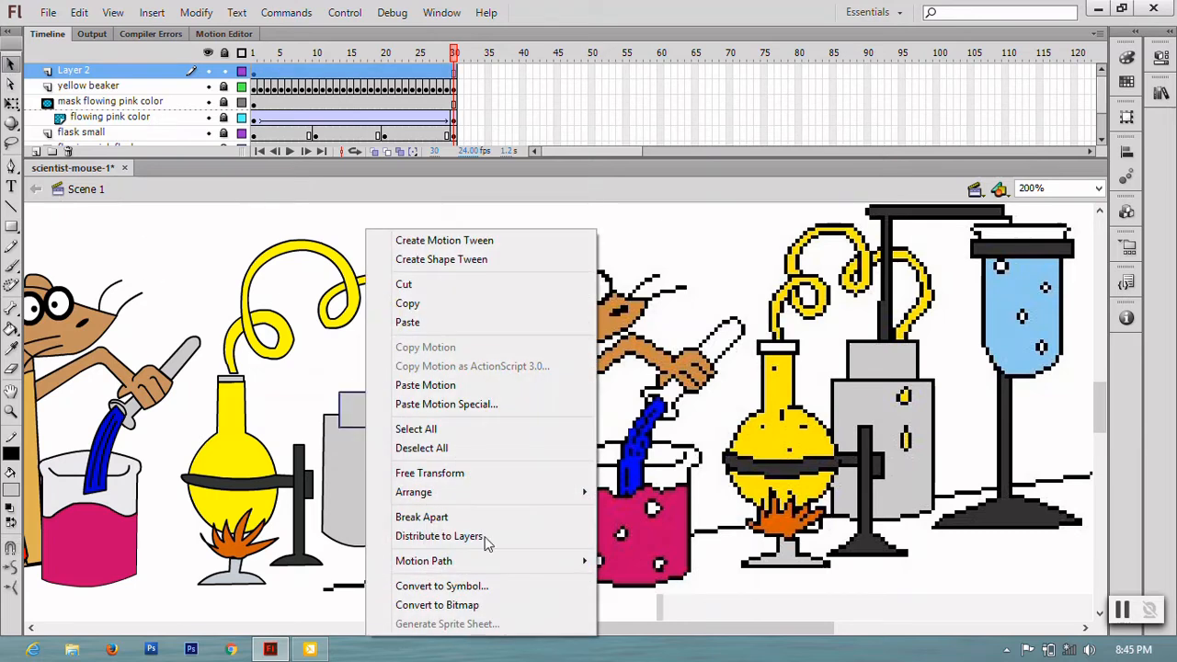
{"action": "mouse_move", "coordinate": [571, 492]}
{"action": "left_click", "coordinate": [656, 530]}
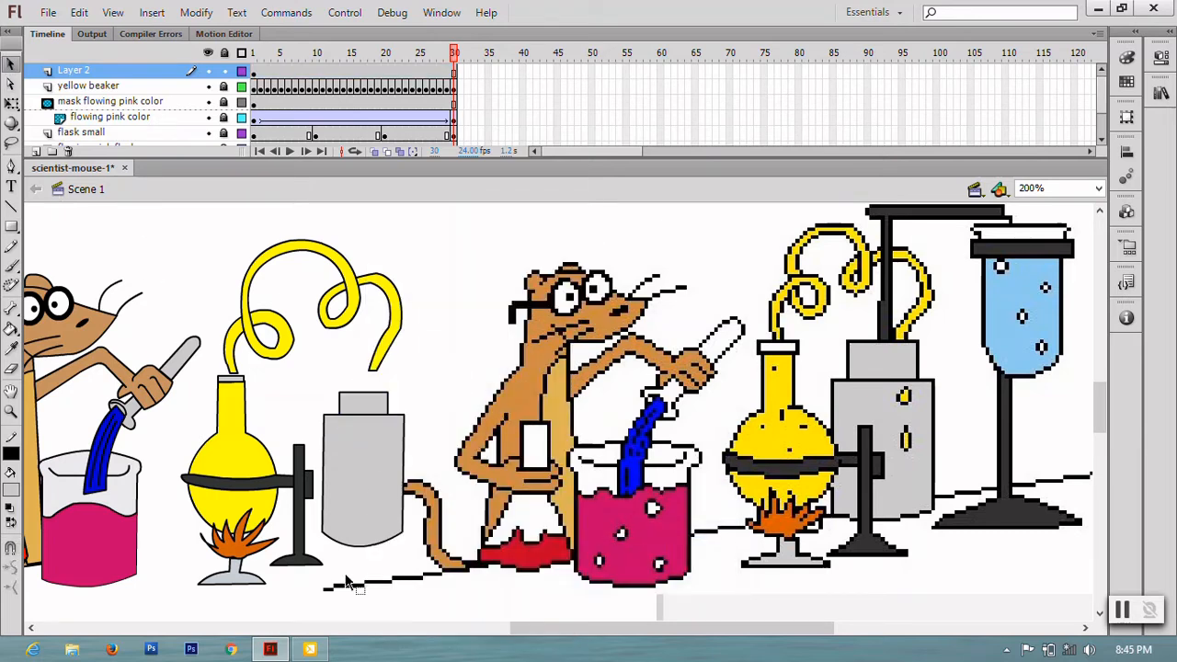
{"action": "scroll", "coordinate": [439, 445], "scroll_direction": "up", "scroll_amount": 3}
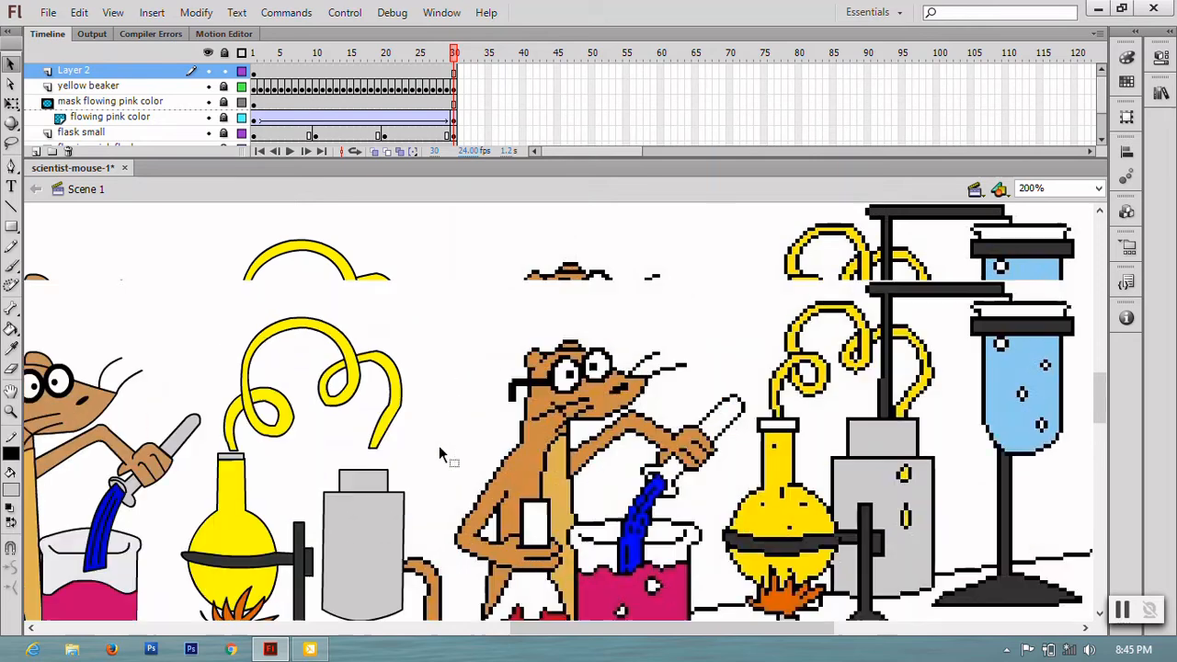
- Draw a thin dark gray vertical pole above the container's neck and a dark gray horizontal arm across its upper end, and save the file
{"action": "key", "text": "r"}
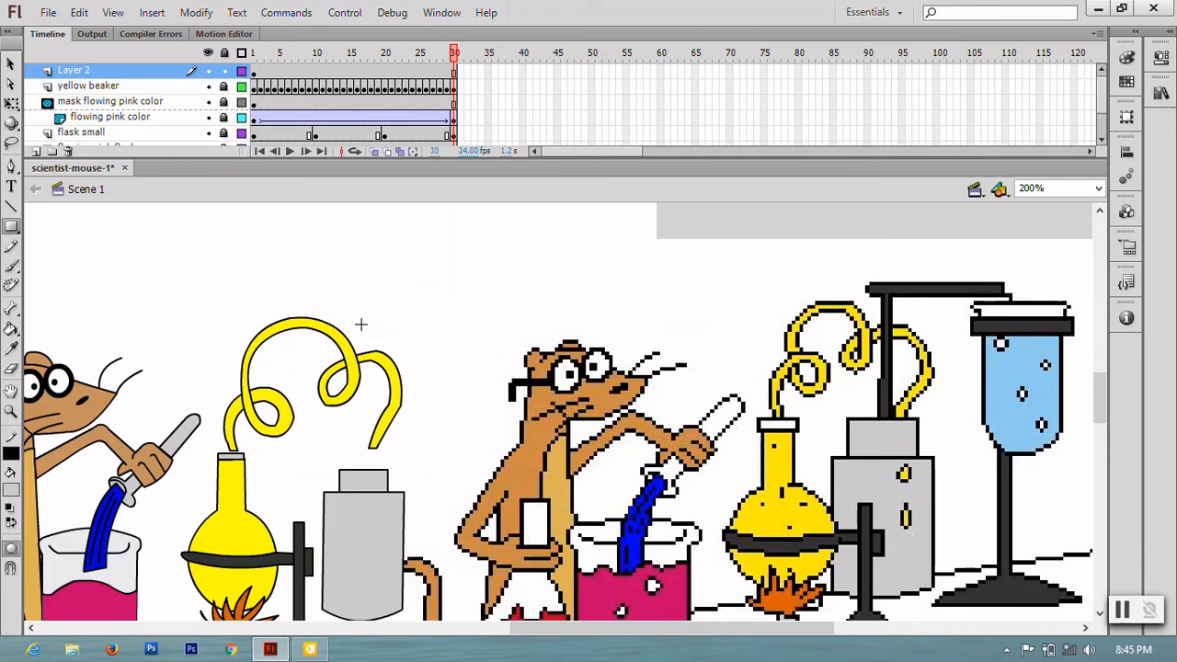
{"action": "left_click_drag", "start_coordinate": [375, 329], "coordinate": [367, 473]}
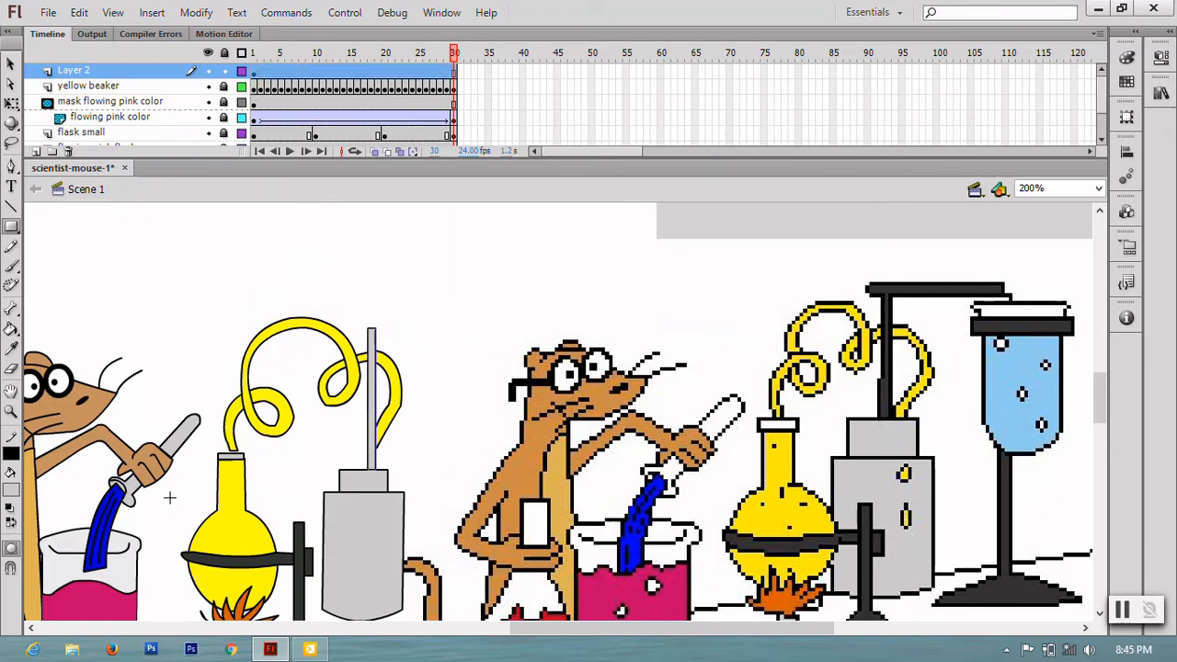
{"action": "left_click", "coordinate": [19, 490]}
{"action": "left_click", "coordinate": [9, 318]}
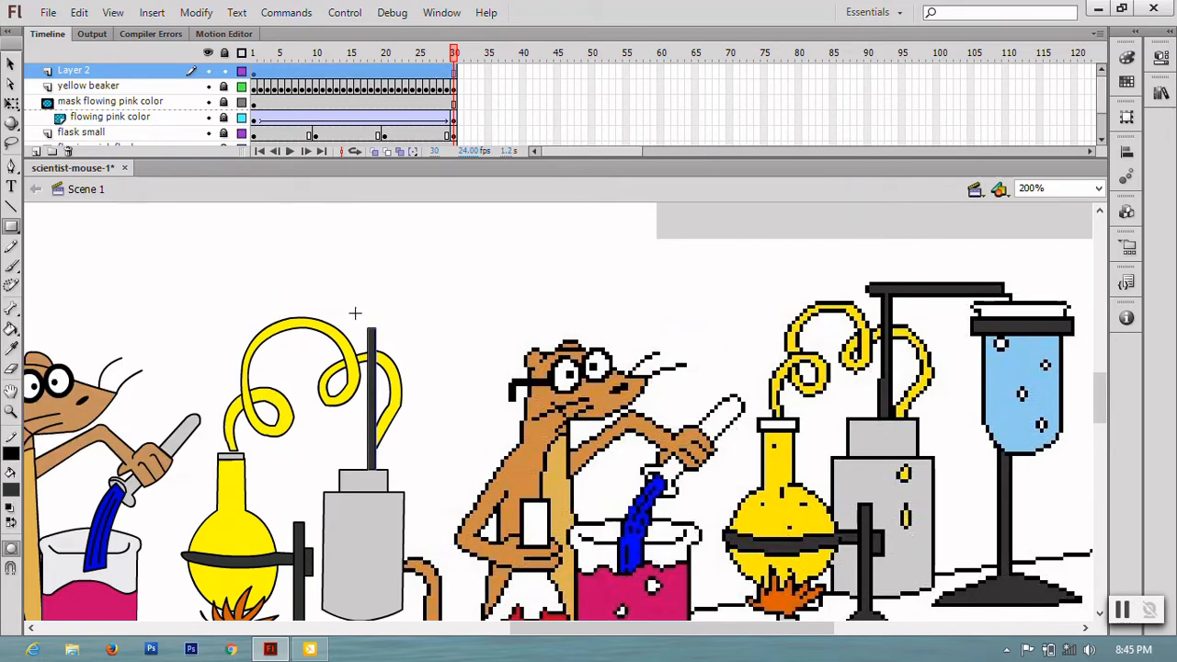
{"action": "left_click_drag", "start_coordinate": [357, 319], "coordinate": [520, 329]}
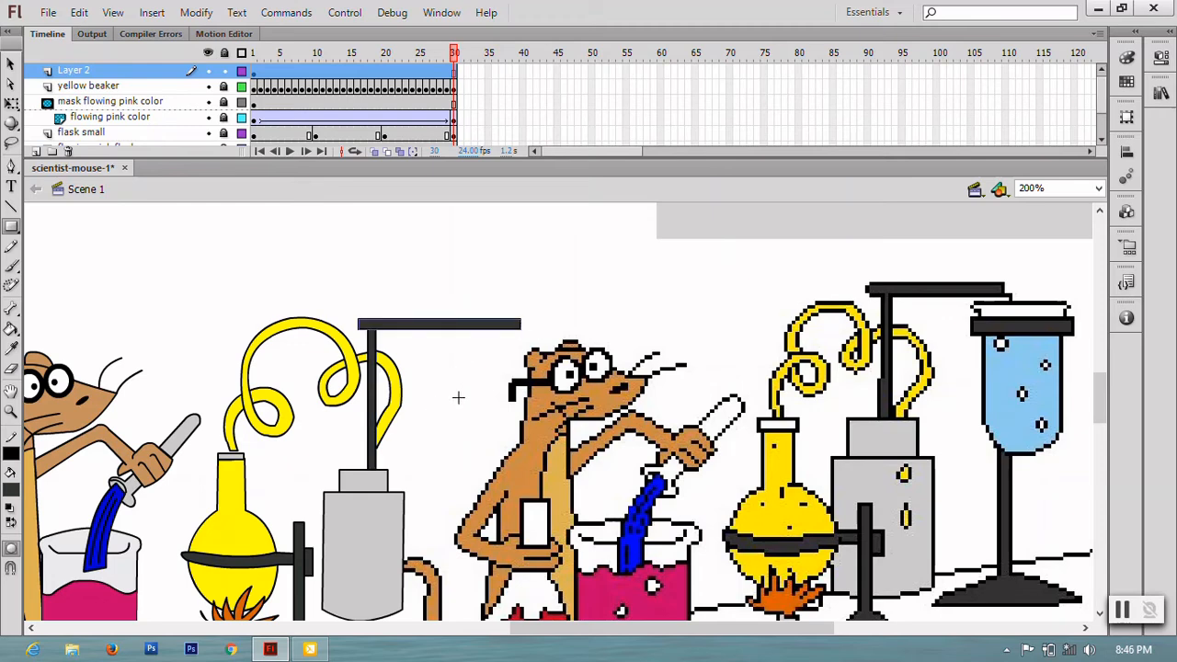
{"action": "key", "text": "v"}
{"action": "key", "text": "ctrl+s"}
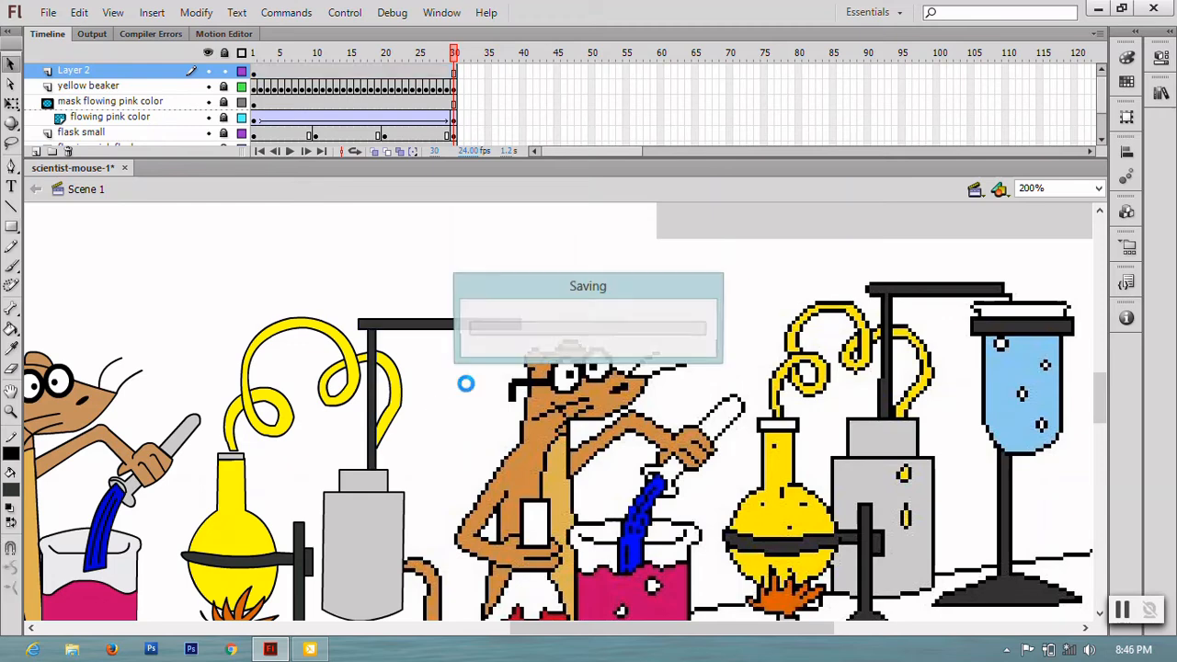
- Draw the outline of a round-bottomed glass vessel with a flared rim below the arm's free end using the Pen tool
{"action": "key", "text": "p"}
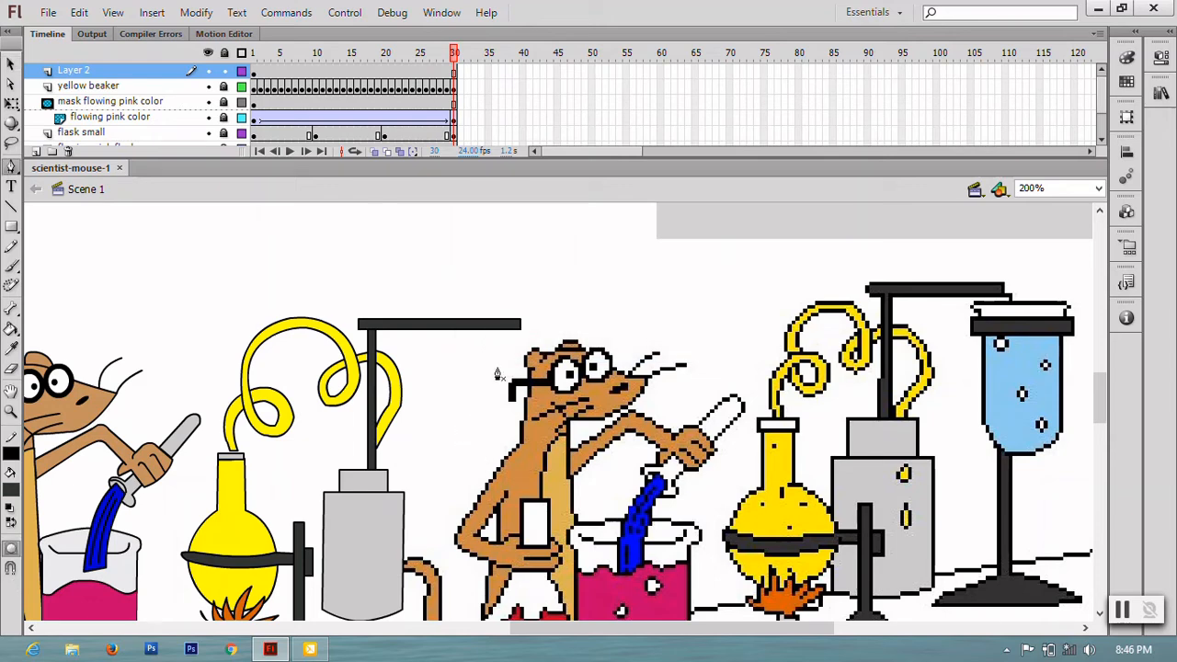
{"action": "left_click", "coordinate": [453, 354]}
{"action": "left_click_drag", "start_coordinate": [493, 469], "coordinate": [538, 469]}
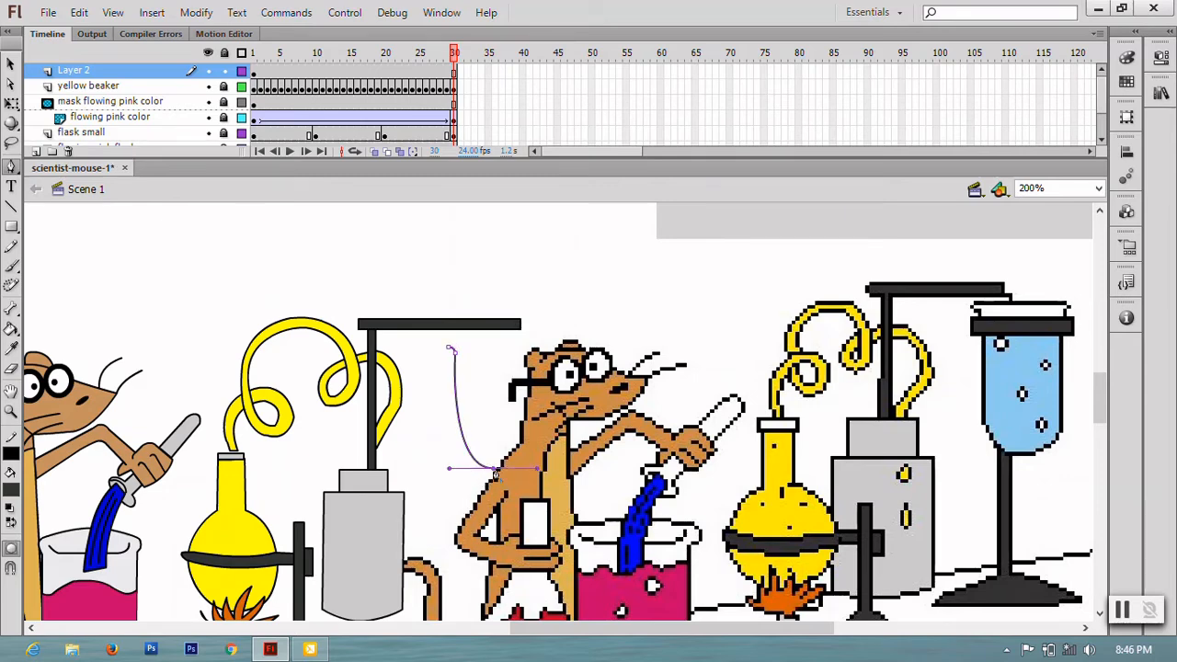
{"action": "left_click_drag", "start_coordinate": [520, 355], "coordinate": [521, 228]}
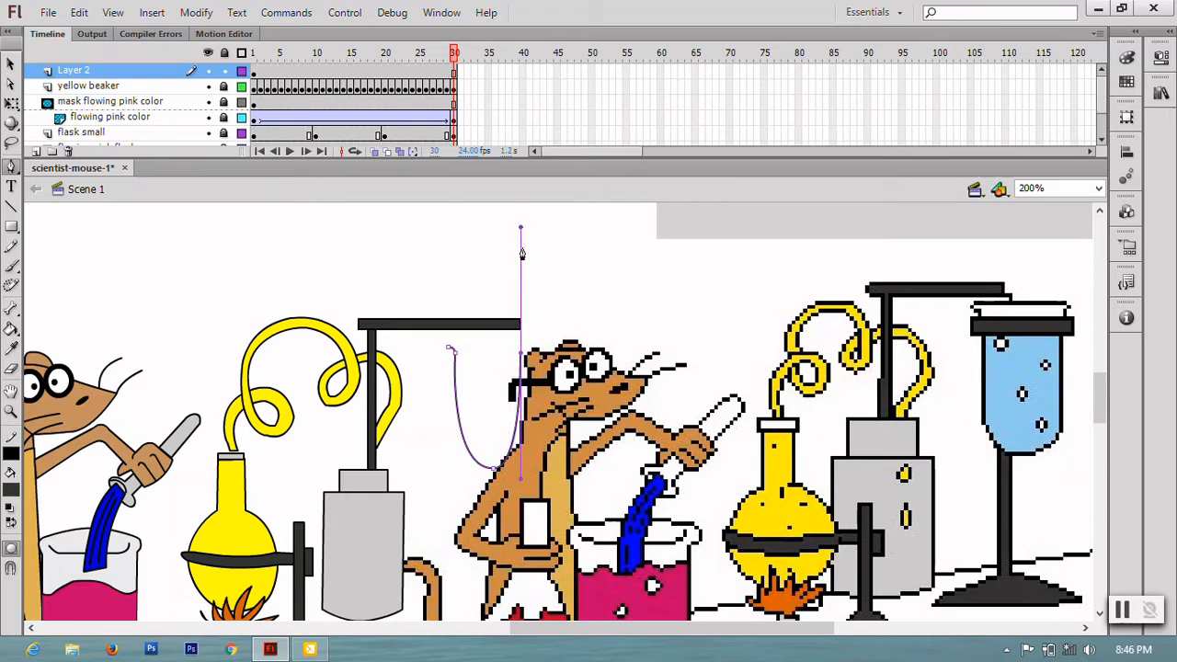
{"action": "left_click", "coordinate": [522, 353]}
{"action": "left_click_drag", "start_coordinate": [534, 340], "coordinate": [465, 357]}
{"action": "key", "text": "ctrl+z"}
{"action": "key", "text": "ctrl+z"}
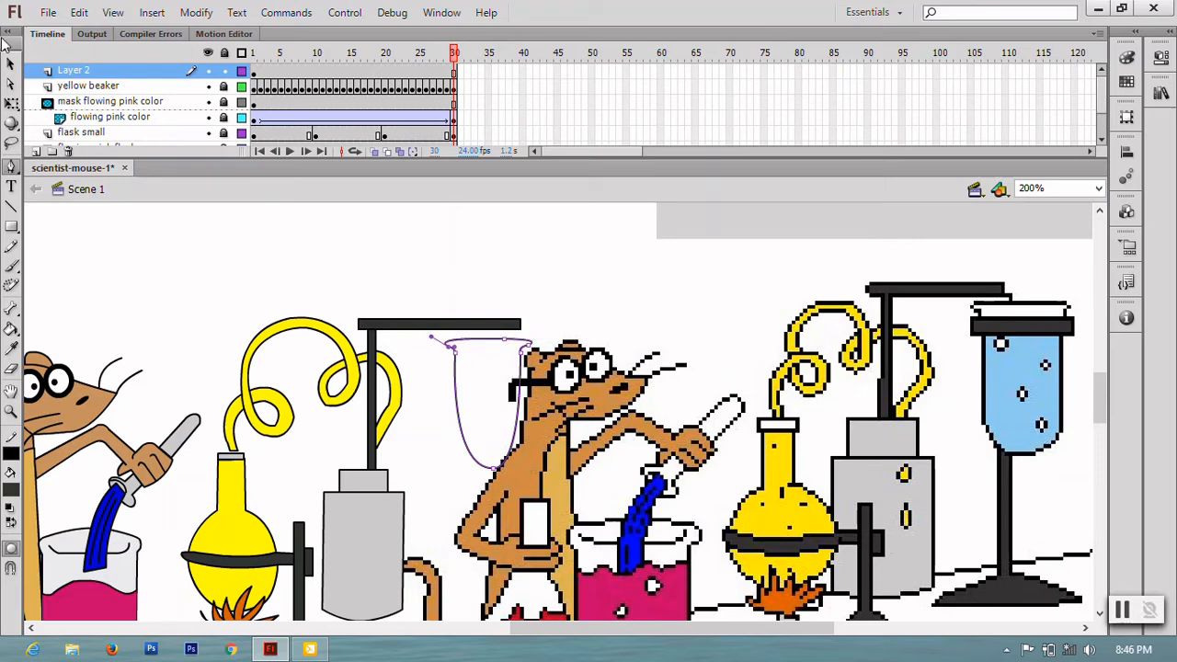
- Reshape the glass vessel's sides into straighter walls that curve in only near the bottom, and save the file
{"action": "left_click", "coordinate": [11, 63]}
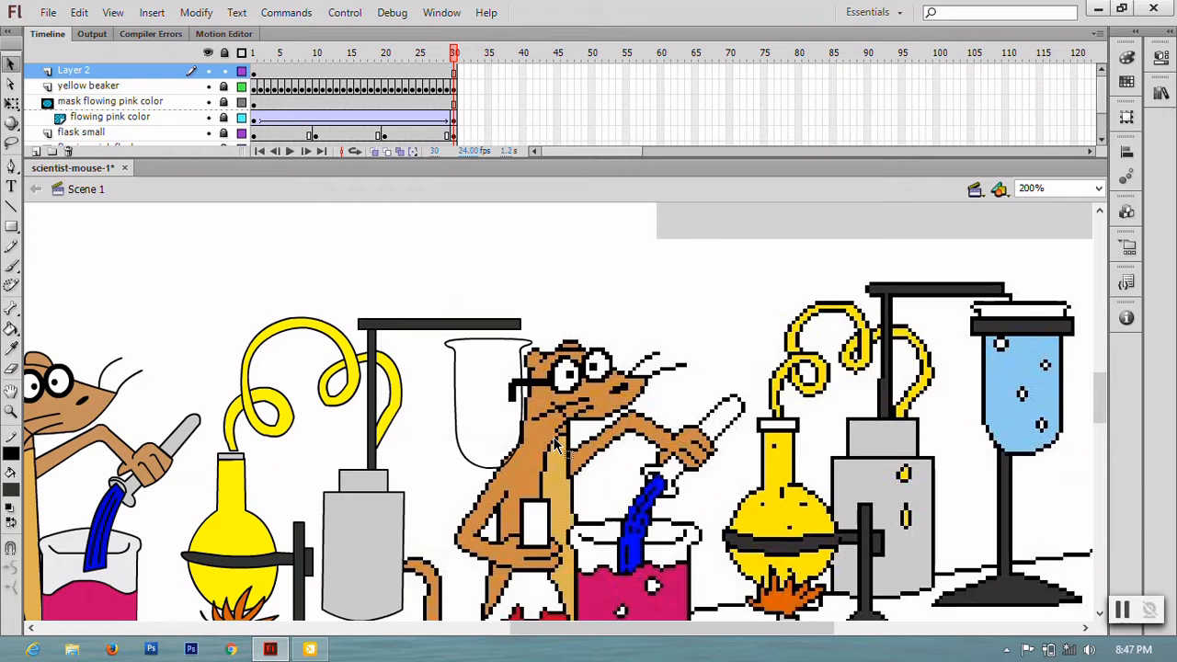
{"action": "key", "text": "p"}
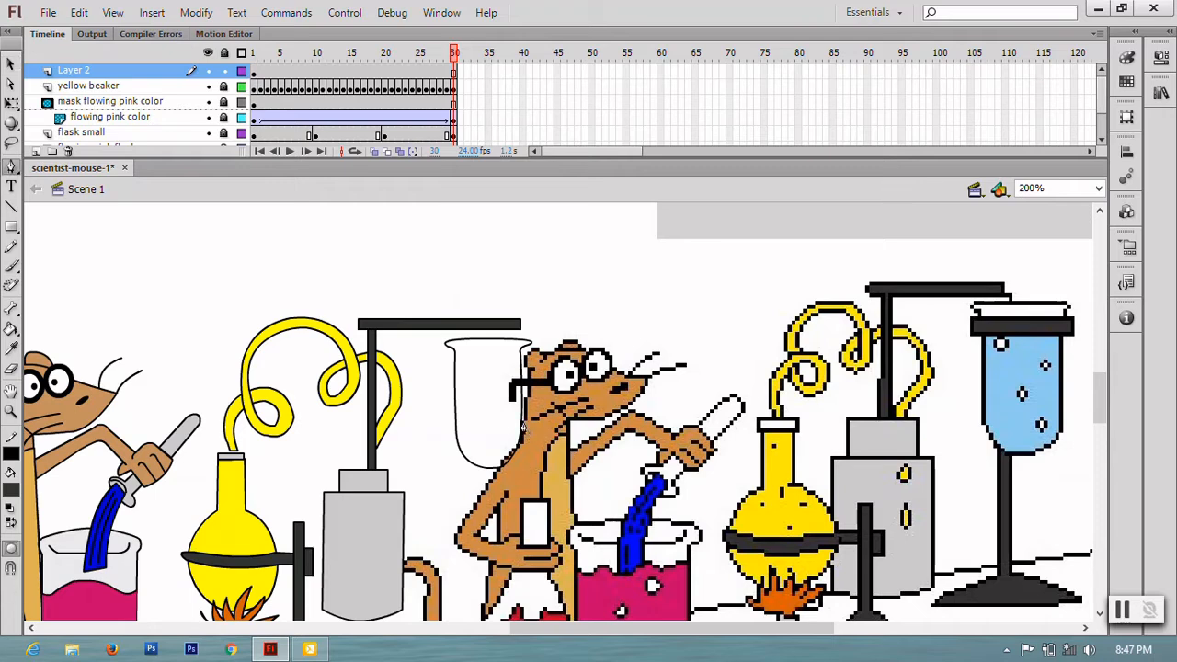
{"action": "left_click", "coordinate": [454, 370]}
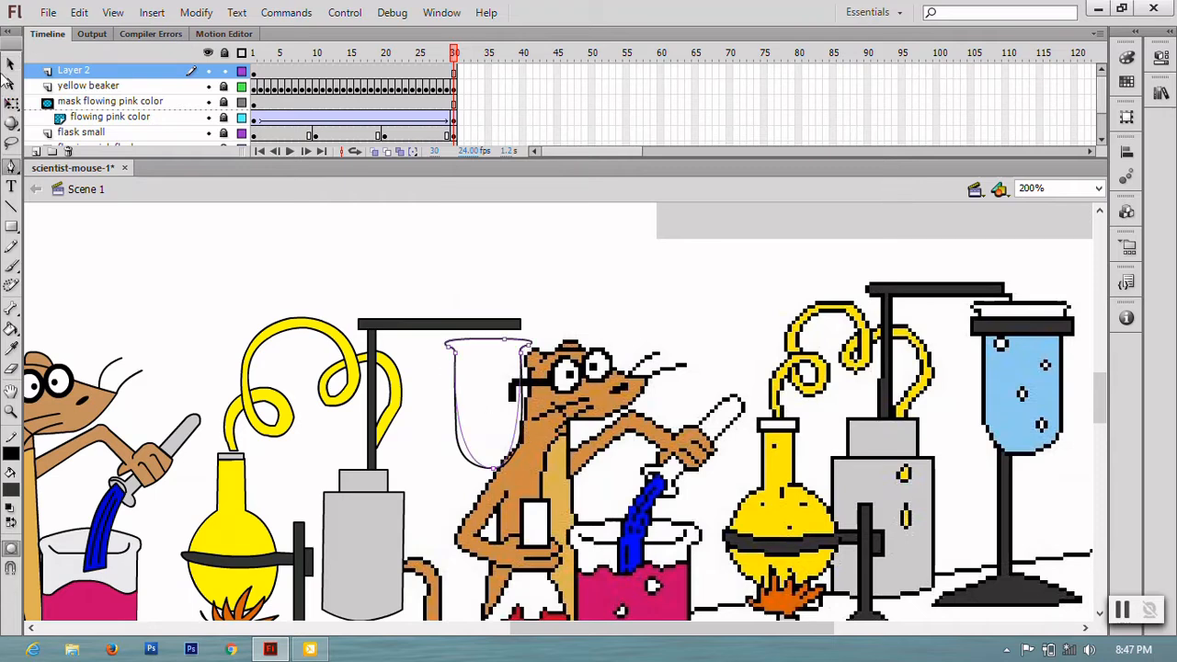
{"action": "key", "text": "v"}
{"action": "key", "text": "ctrl+s"}
- Trace a closed liquid shape inside the glass vessel with the Pen tool, following its walls and bottom, with a nearly level surface
{"action": "key", "text": "ctrl+equal"}
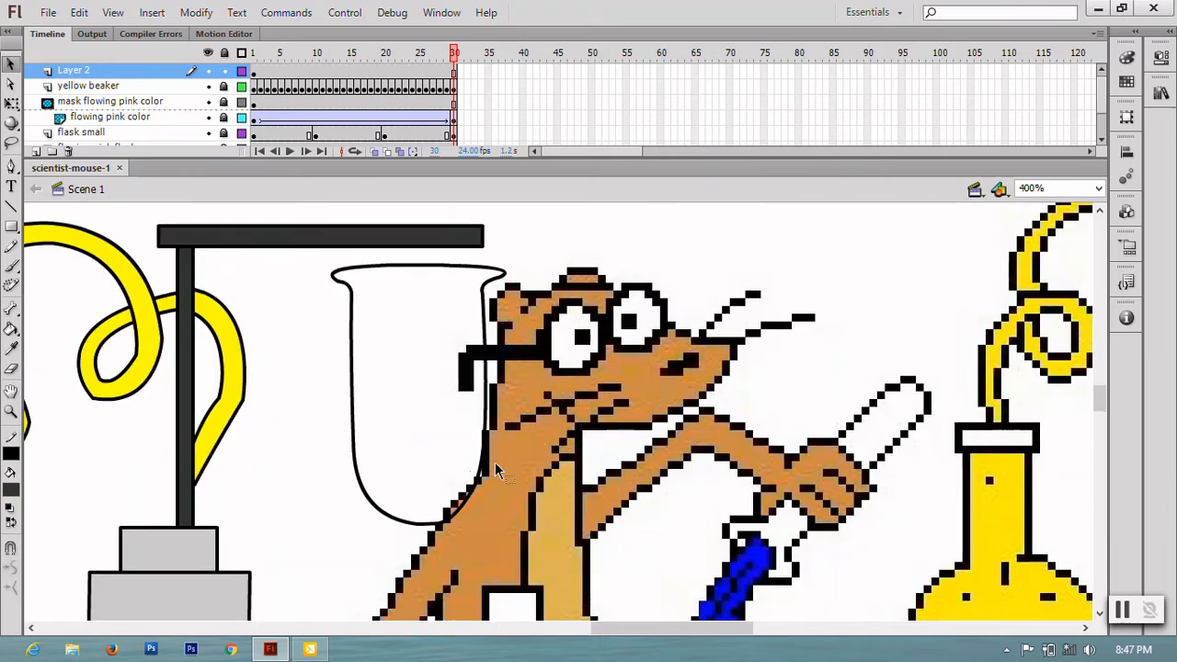
{"action": "key", "text": "p"}
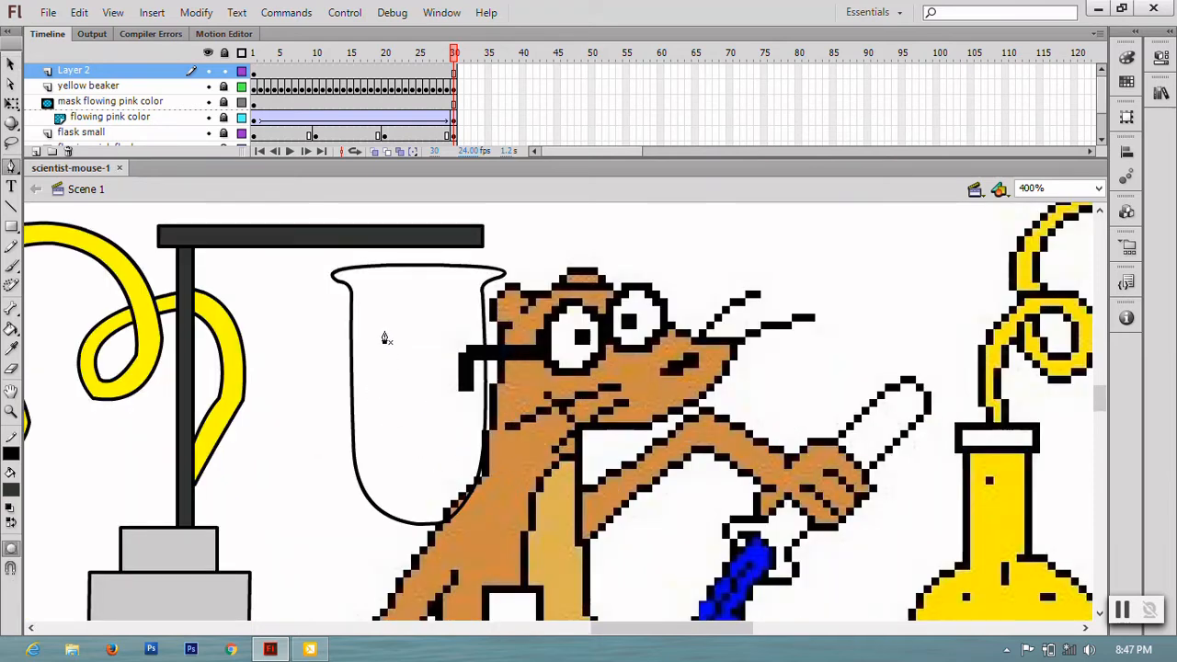
{"action": "left_click", "coordinate": [481, 337]}
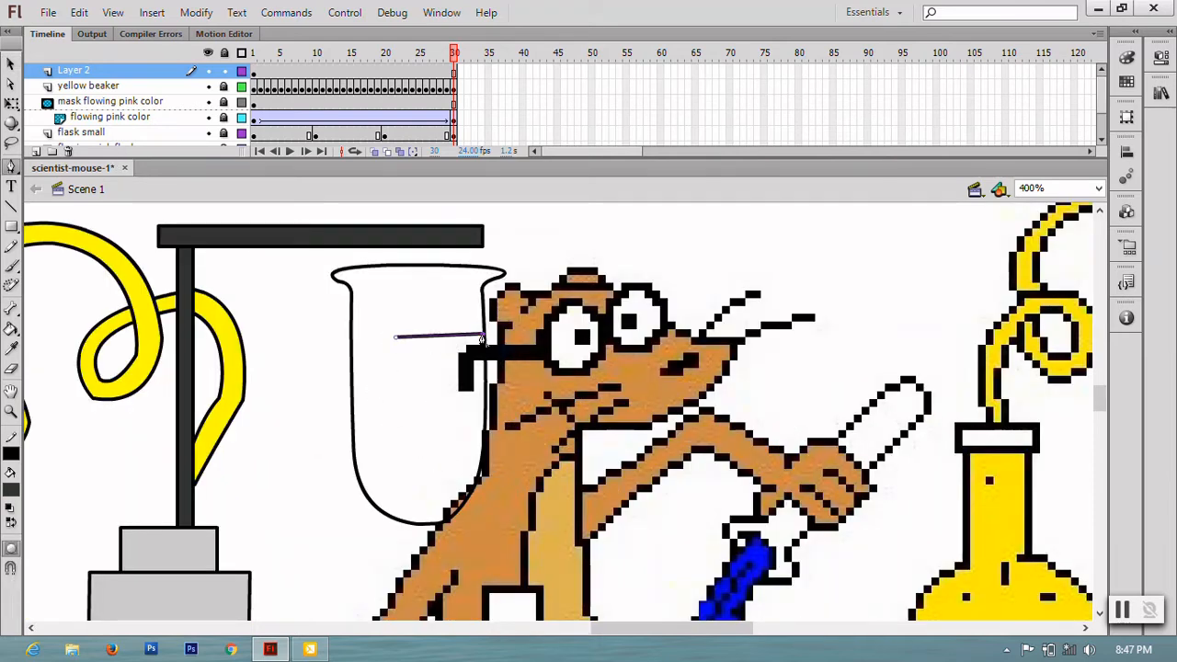
{"action": "left_click_drag", "start_coordinate": [445, 522], "coordinate": [380, 546]}
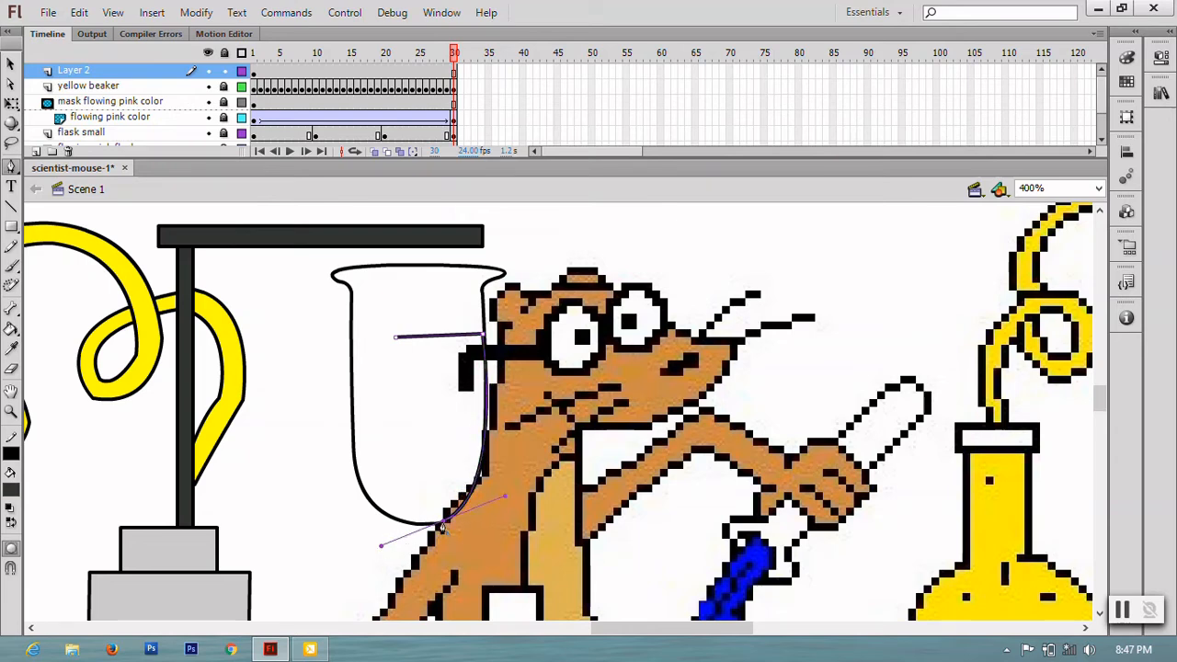
{"action": "left_click", "coordinate": [443, 524]}
{"action": "left_click_drag", "start_coordinate": [375, 506], "coordinate": [341, 474]}
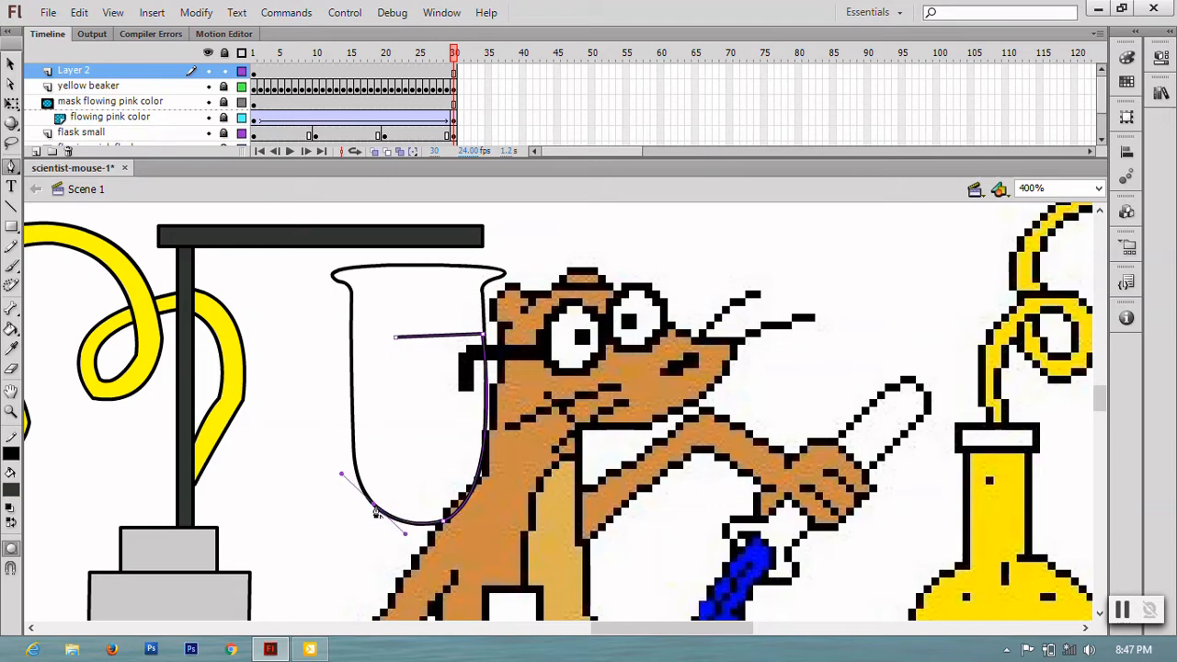
{"action": "left_click", "coordinate": [375, 511]}
{"action": "left_click_drag", "start_coordinate": [352, 419], "coordinate": [356, 349]}
{"action": "left_click", "coordinate": [352, 420]}
{"action": "left_click", "coordinate": [354, 341]}
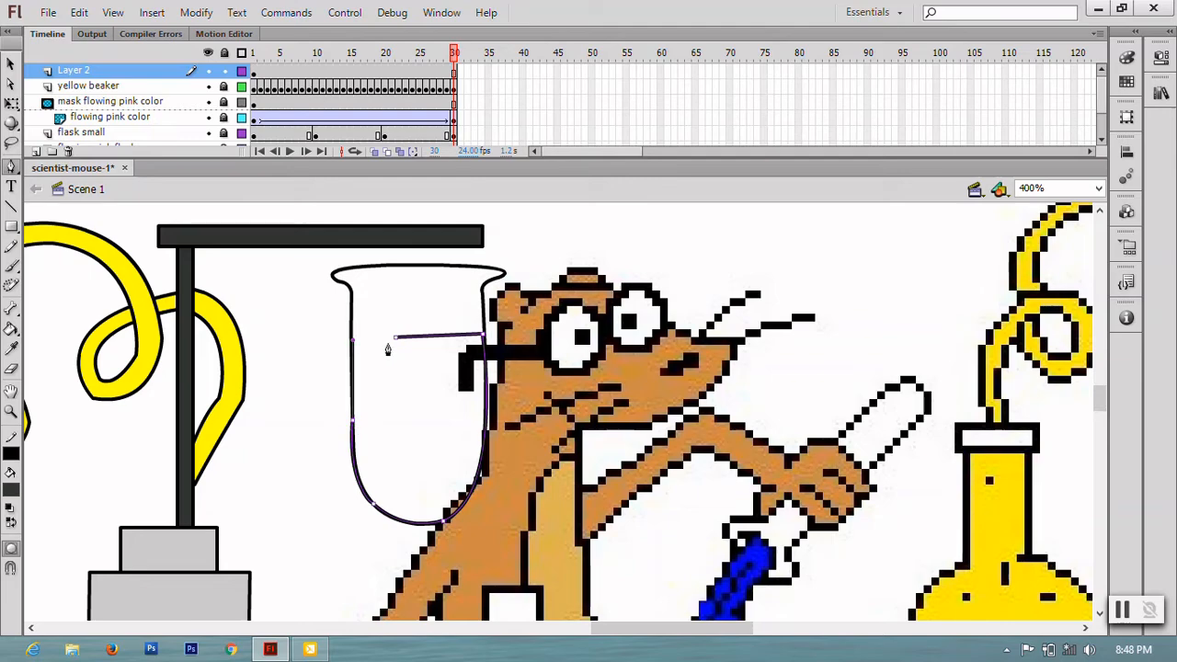
{"action": "left_click", "coordinate": [394, 339]}
{"action": "key", "text": "v"}
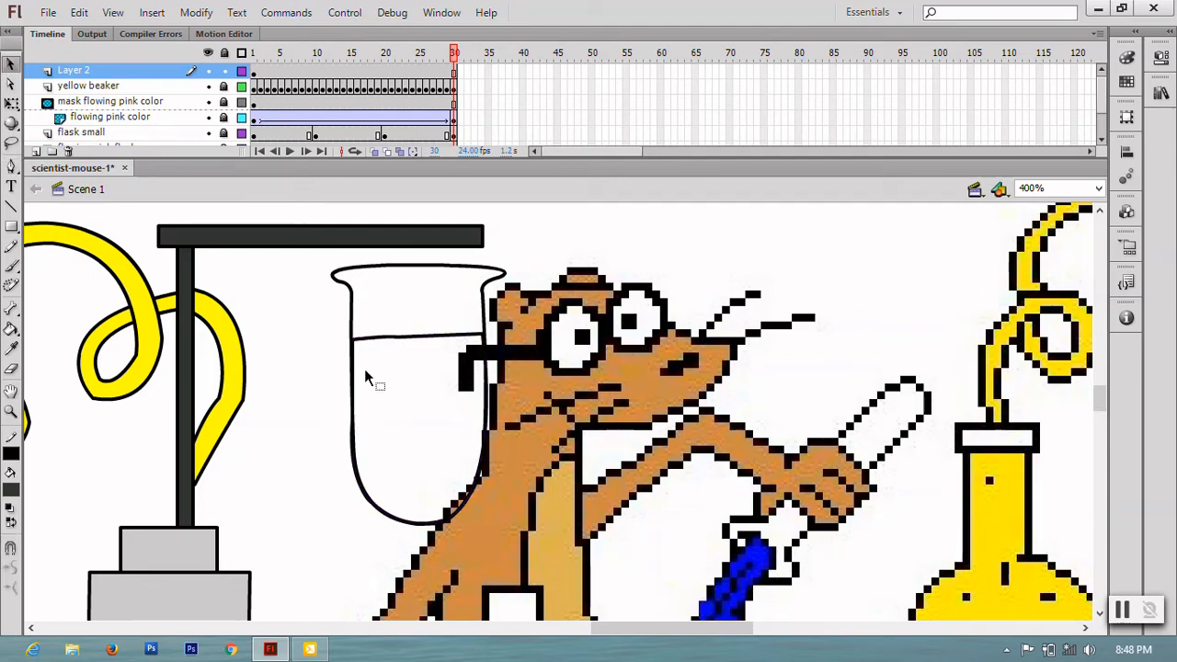
- Fill the liquid shape with the light blue sampled from the reference vessel's liquid (#8CCEF0)
{"action": "key", "text": "ctrl+minus"}
{"action": "left_click", "coordinate": [469, 377]}
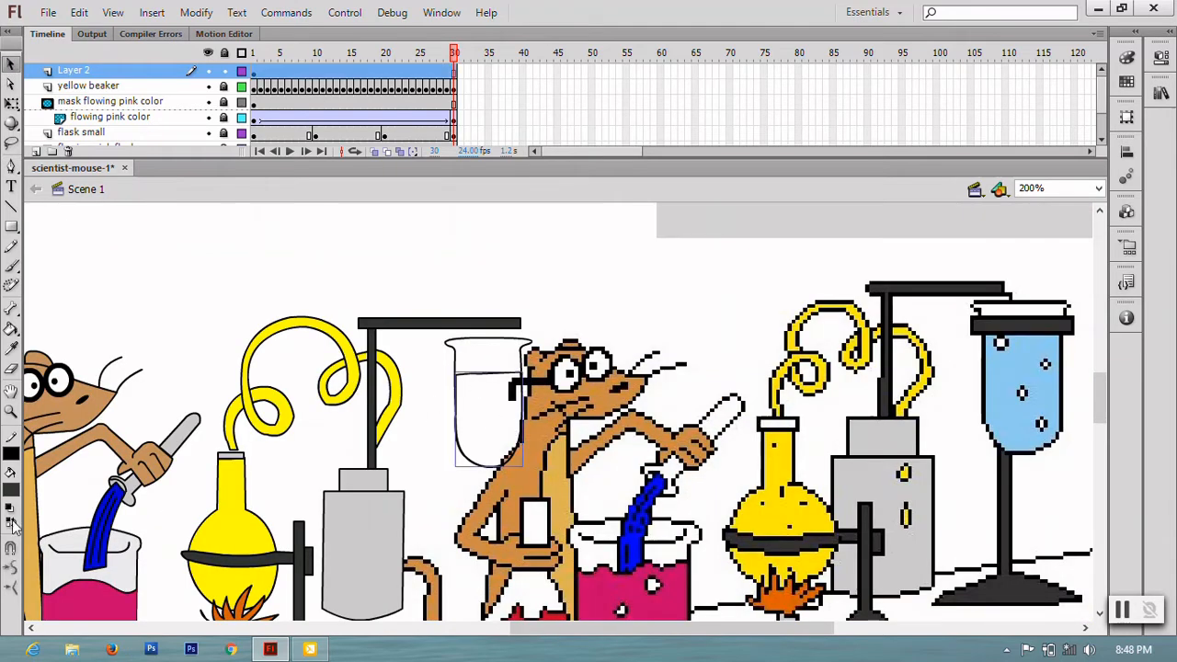
{"action": "left_click", "coordinate": [9, 489]}
{"action": "left_click", "coordinate": [1019, 384]}
{"action": "left_click", "coordinate": [567, 417]}
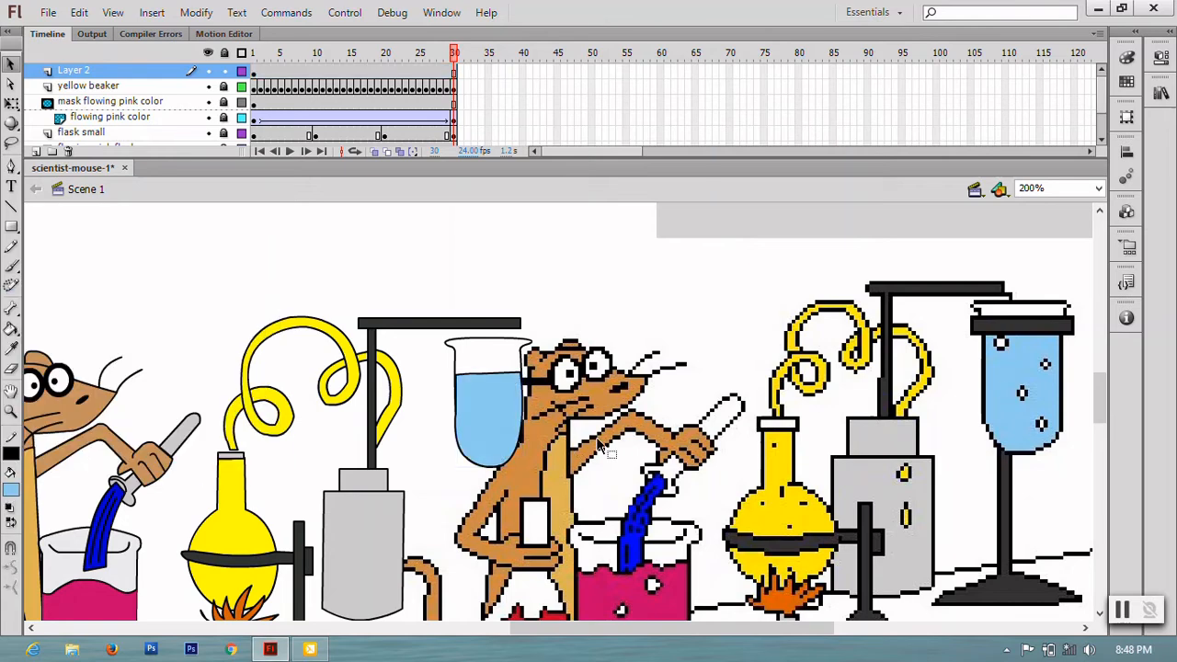
- Draw a dark gray rectangular band across the glass vessel at the liquid's surface
{"action": "key", "text": "r"}
{"action": "left_click", "coordinate": [16, 493]}
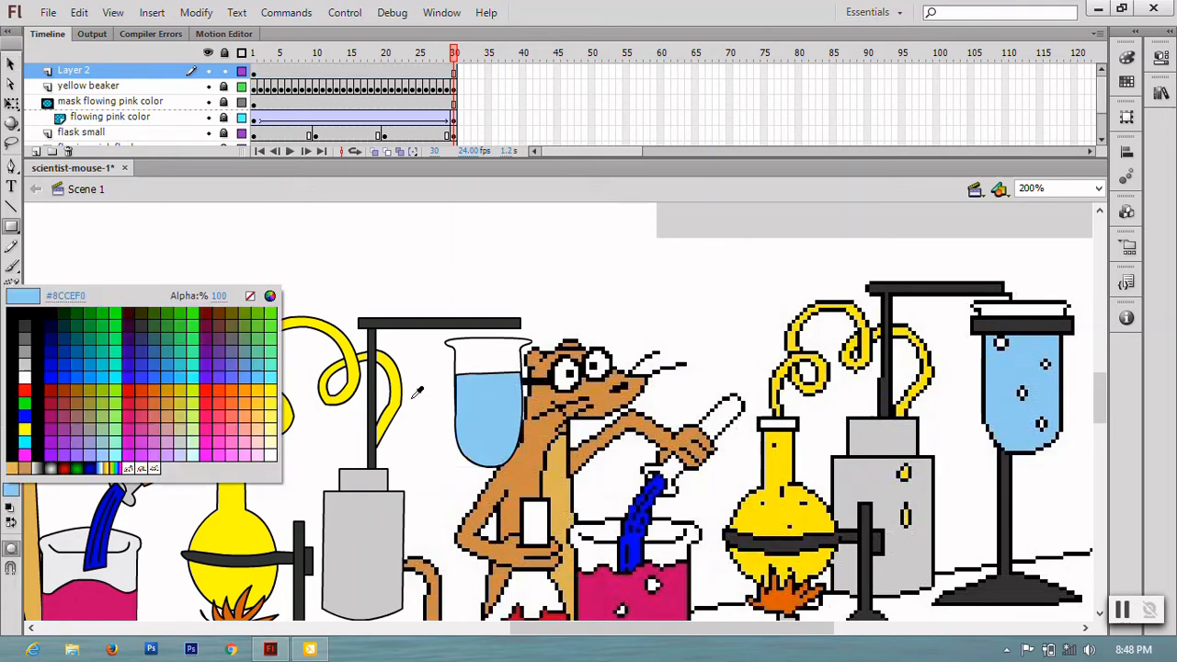
{"action": "left_click", "coordinate": [9, 313]}
{"action": "left_click_drag", "start_coordinate": [445, 363], "coordinate": [533, 377]}
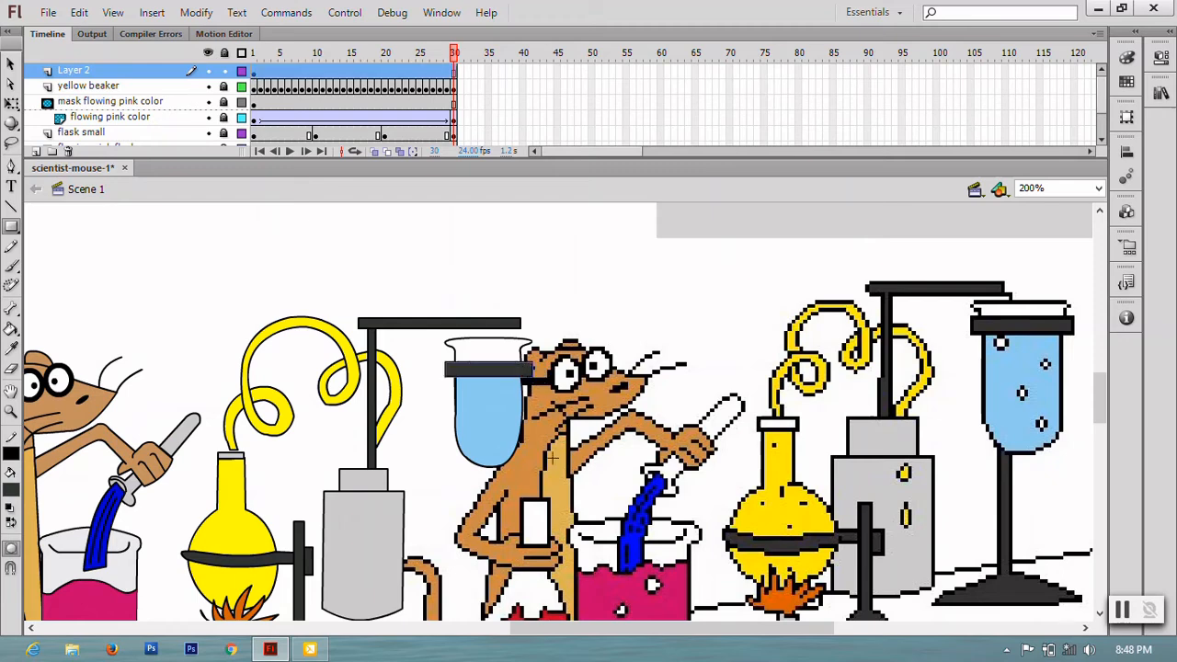
{"action": "left_click", "coordinate": [10, 63]}
{"action": "left_click", "coordinate": [581, 415]}
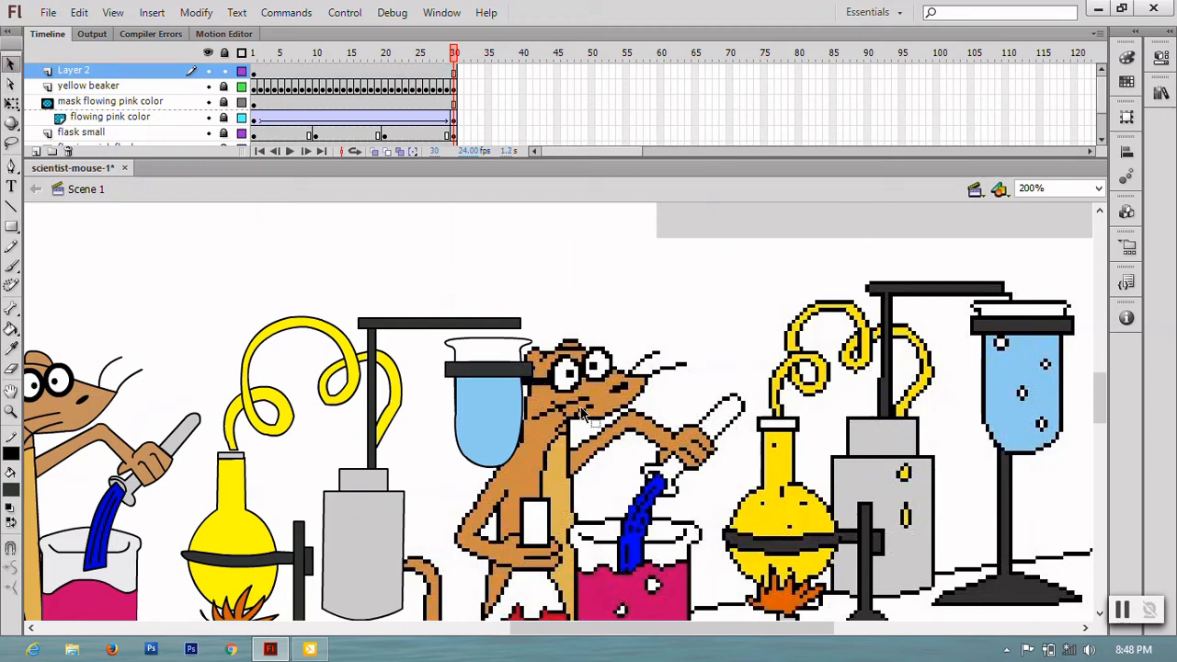
- Select the whole glass vessel with its liquid and band and shift it right, centering it under the arm's free end
{"action": "key", "text": "p"}
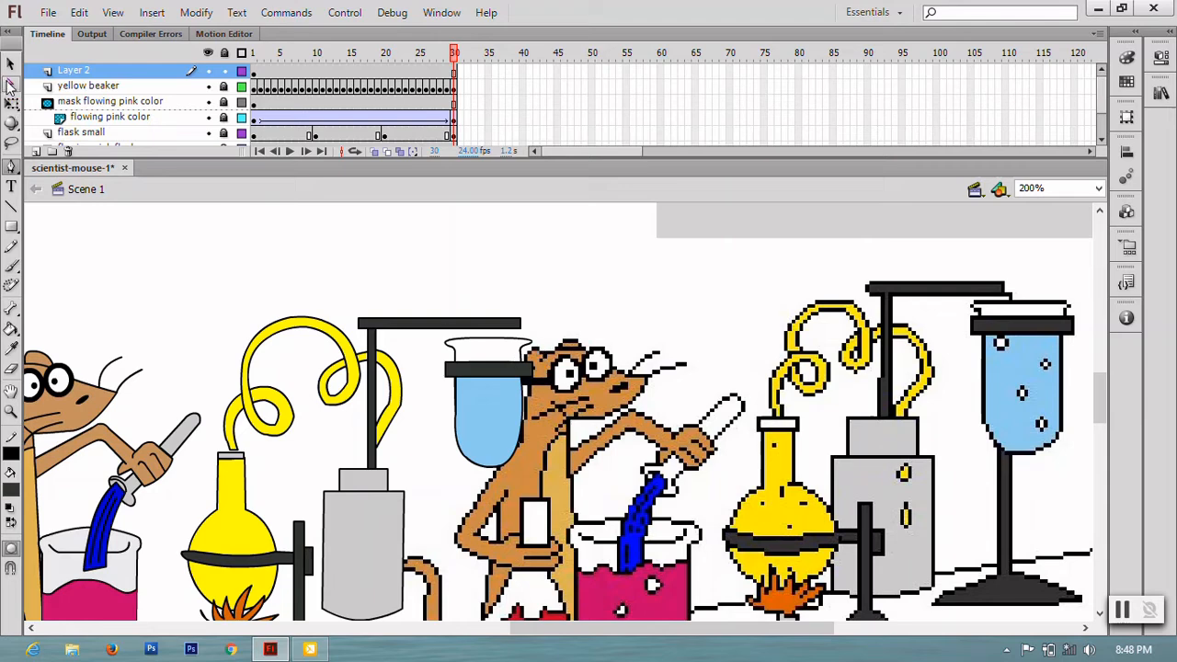
{"action": "left_click", "coordinate": [10, 62]}
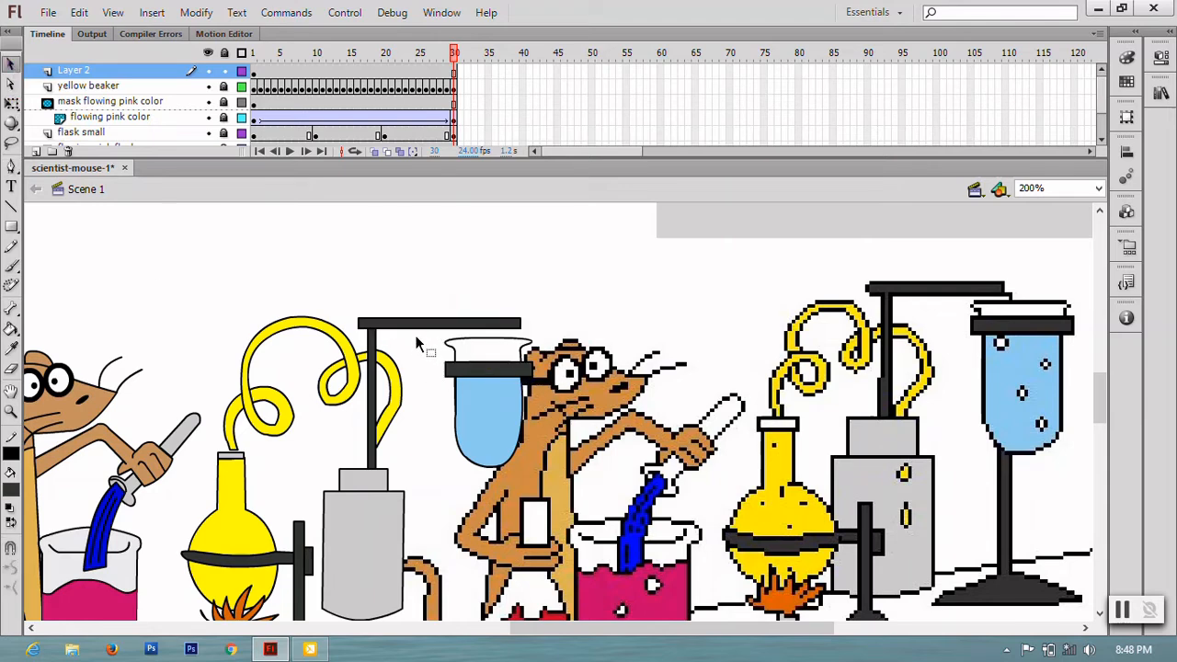
{"action": "left_click_drag", "start_coordinate": [416, 335], "coordinate": [597, 491]}
{"action": "key", "text": "shift+Right"}
{"action": "key", "text": "shift+Right"}
{"action": "key", "text": "shift+Right"}
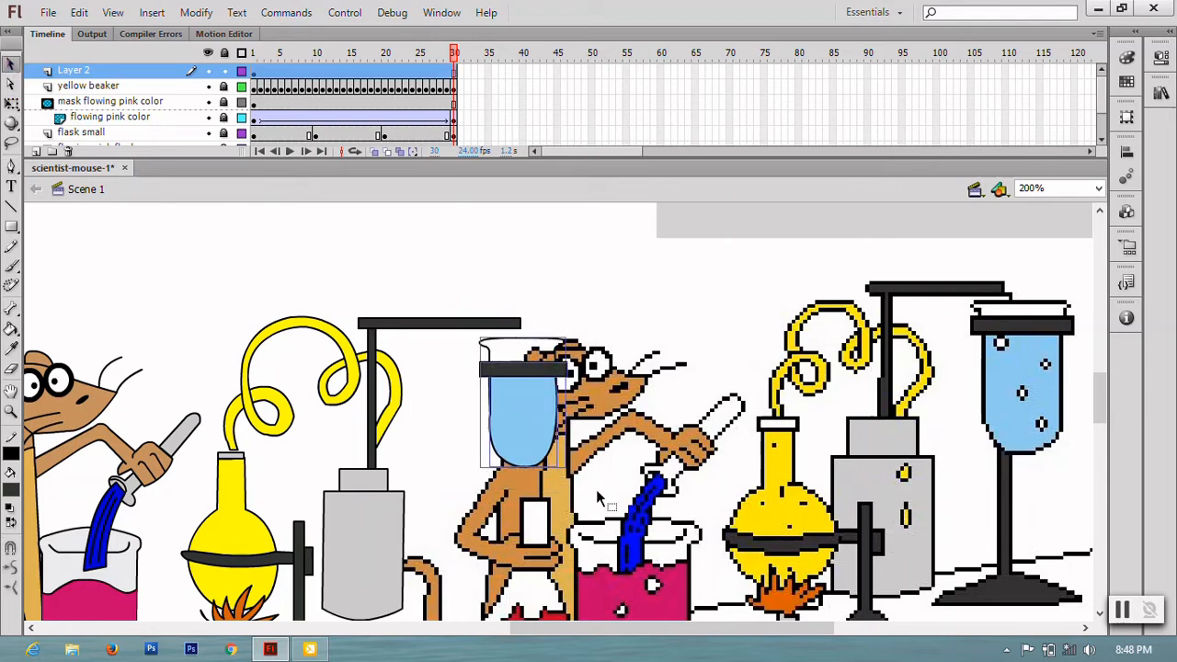
{"action": "left_click", "coordinate": [580, 309]}
- Draw a short black line from the arm's end to the vessel's rim and pull it into a right-angled hook
{"action": "key", "text": "p"}
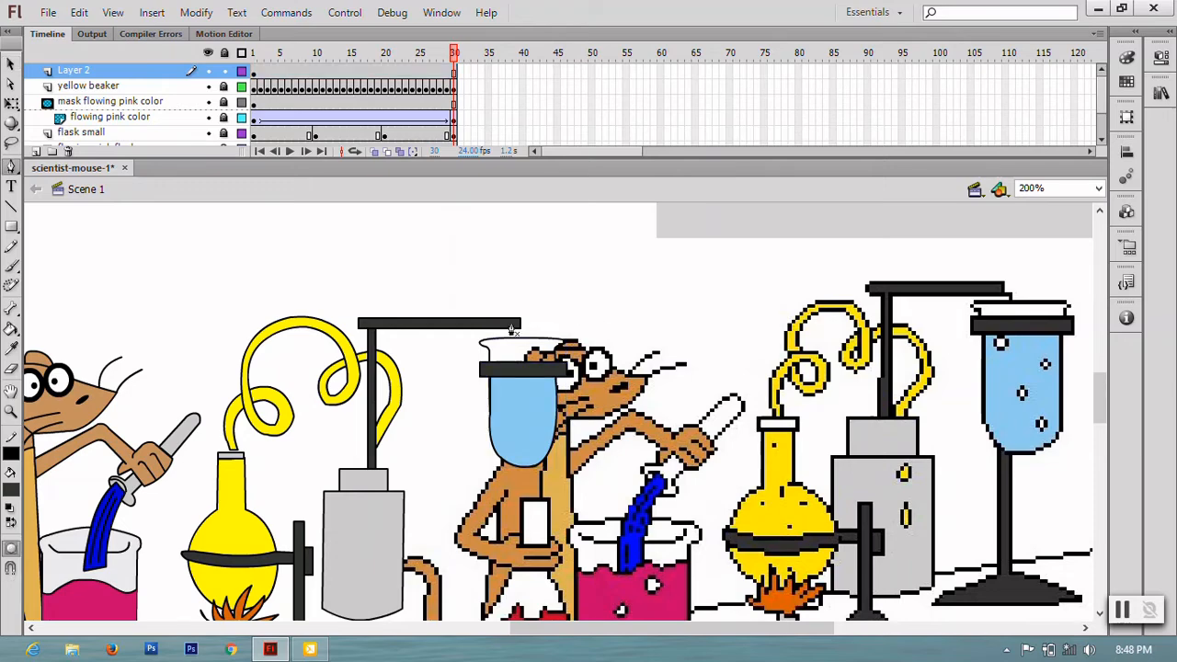
{"action": "key", "text": "ctrl+equal"}
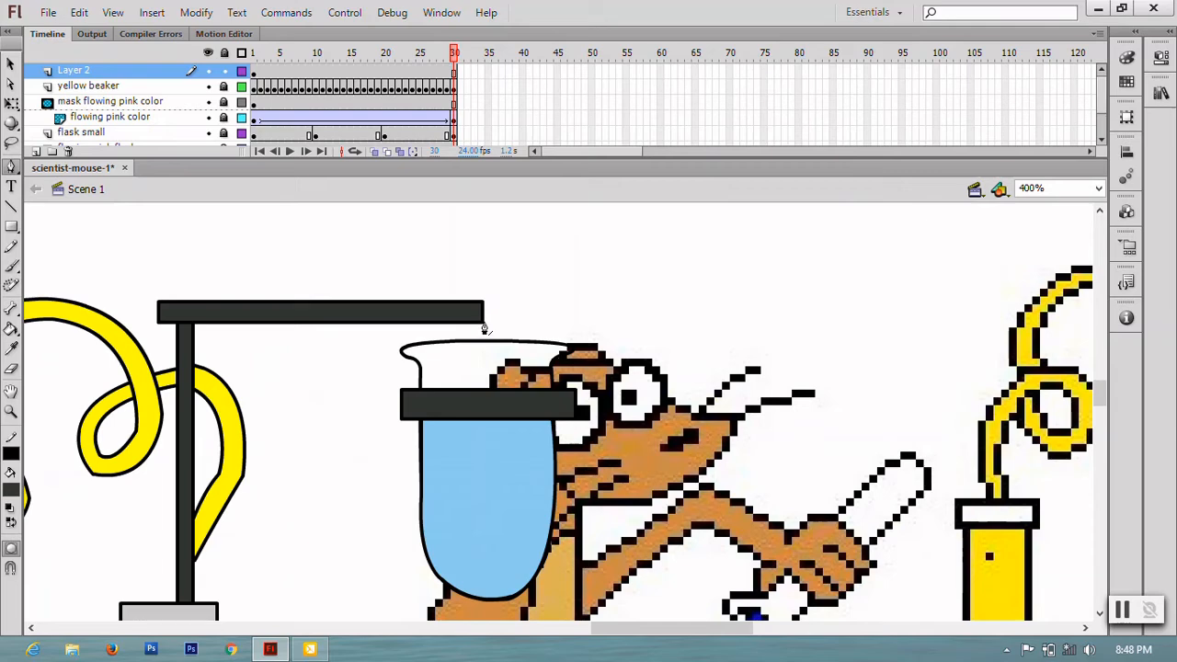
{"action": "key", "text": "n"}
{"action": "left_click_drag", "start_coordinate": [502, 340], "coordinate": [503, 338]}
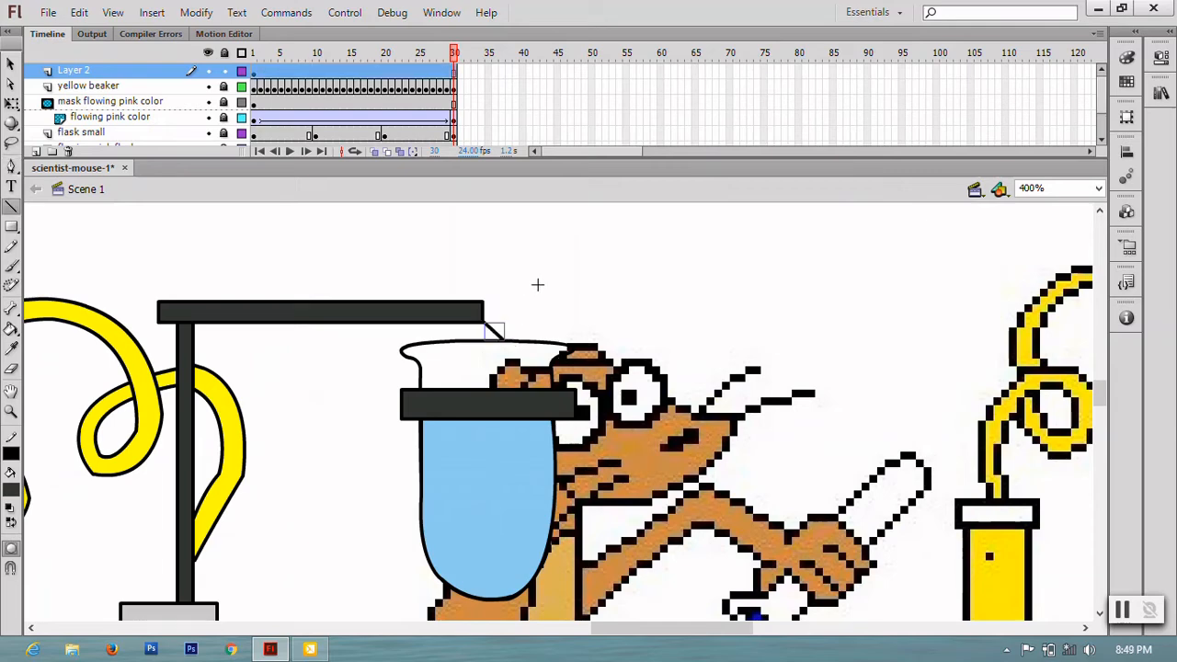
{"action": "key", "text": "alt"}
{"action": "key", "text": "Escape"}
{"action": "key", "text": "v"}
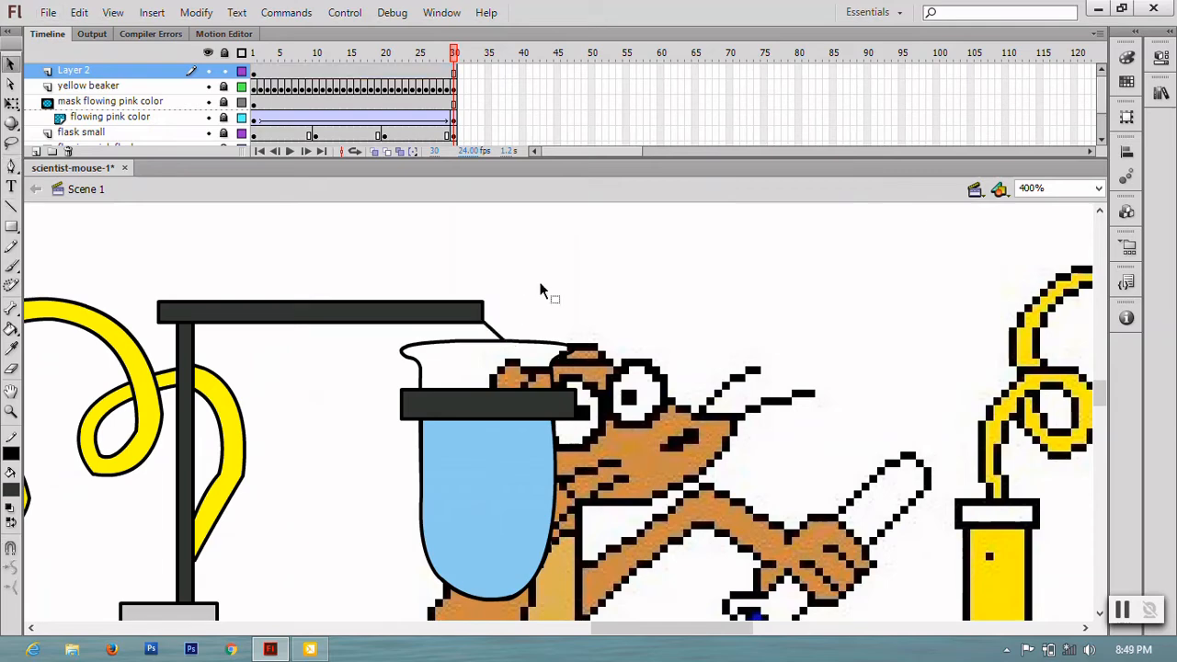
{"action": "left_click_drag", "start_coordinate": [500, 327], "coordinate": [505, 324]}
{"action": "key", "text": "ctrl+minus"}
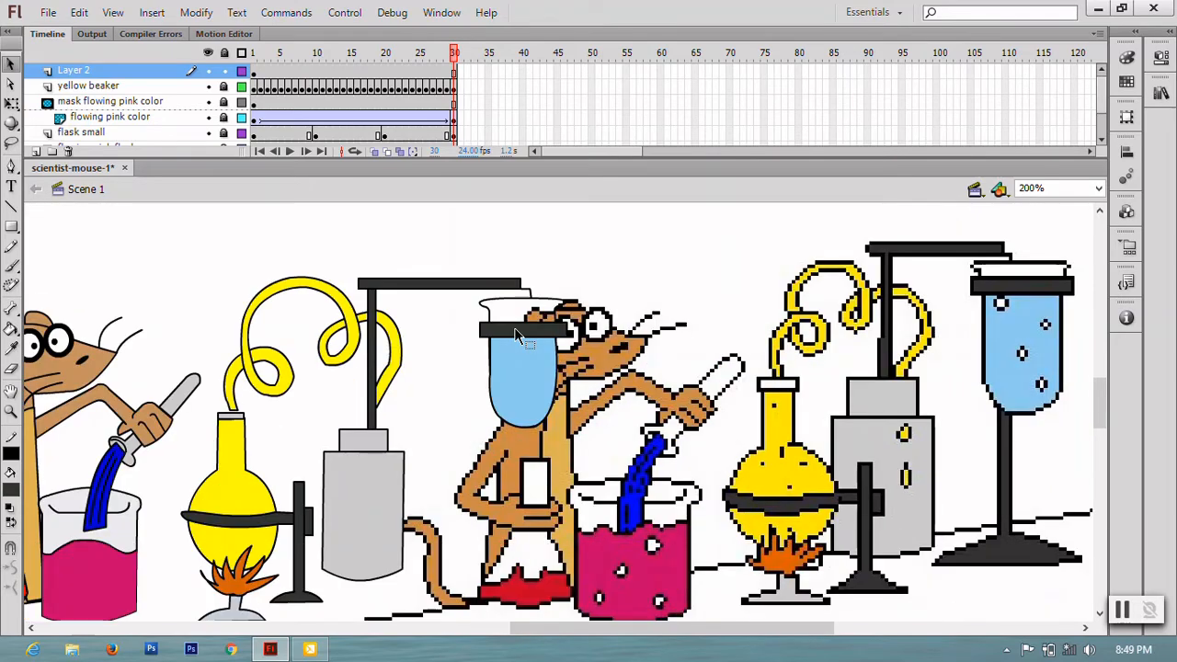
- Move the reference picture on the reference layer to the right, clear of the newly drawn vessel
{"action": "scroll", "coordinate": [502, 442], "scroll_direction": "down", "scroll_amount": 3}
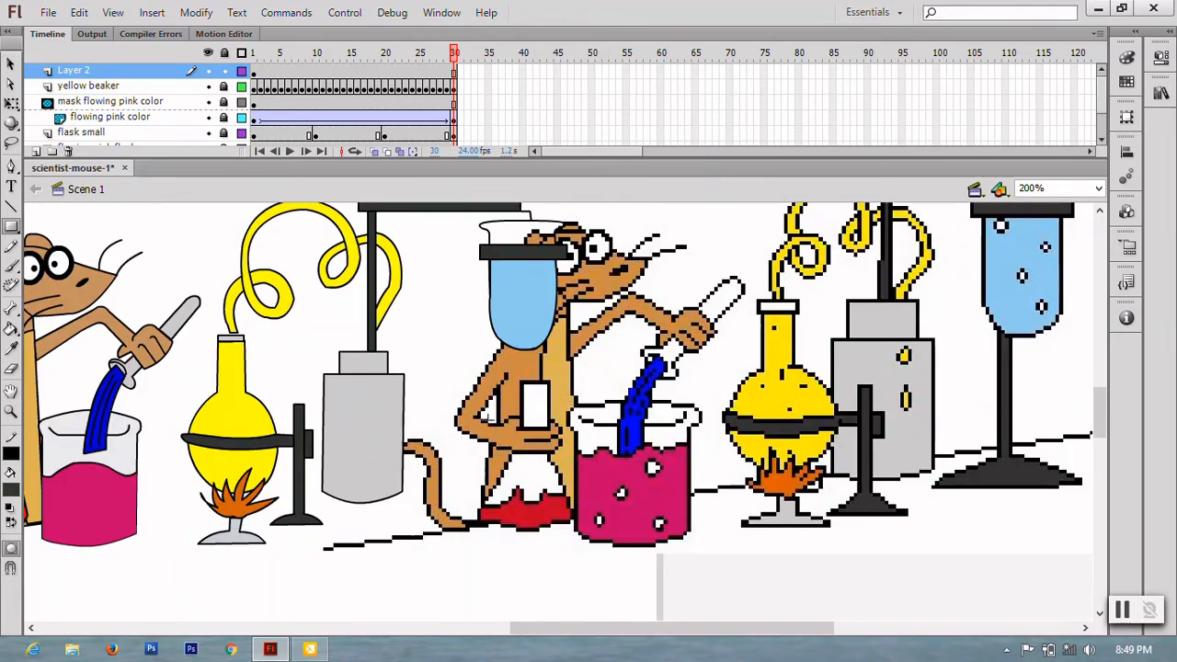
{"action": "scroll", "coordinate": [257, 129], "scroll_direction": "down", "scroll_amount": 1}
{"action": "left_click", "coordinate": [454, 134]}
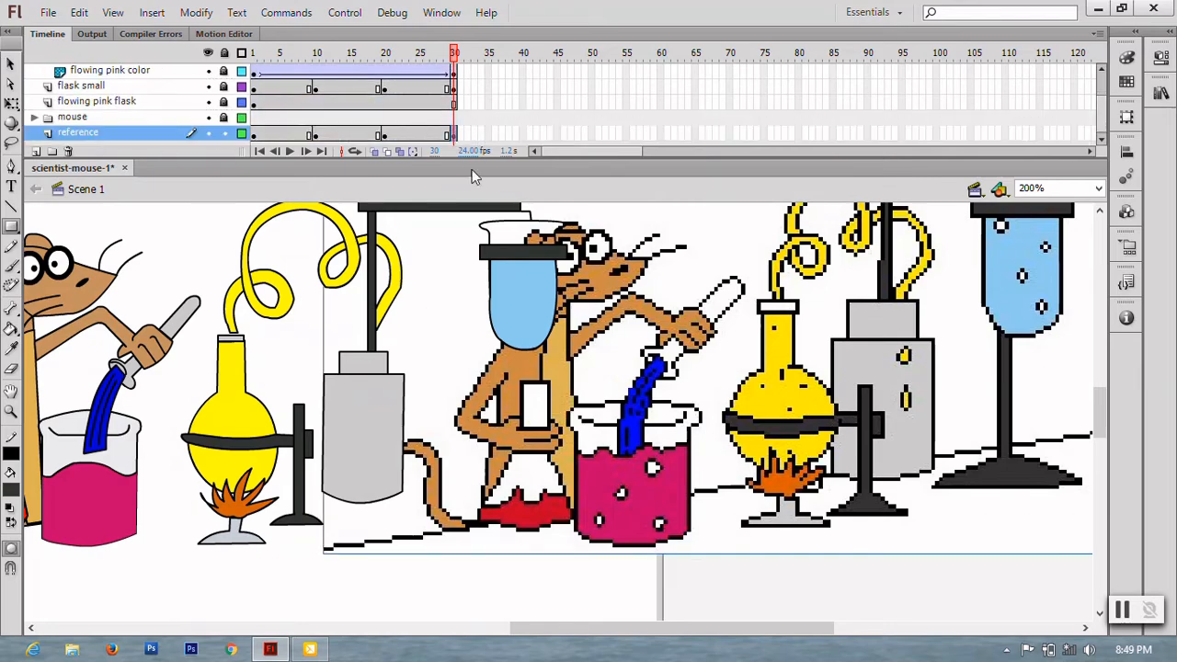
{"action": "key", "text": "v"}
{"action": "left_click_drag", "start_coordinate": [575, 465], "coordinate": [819, 450]}
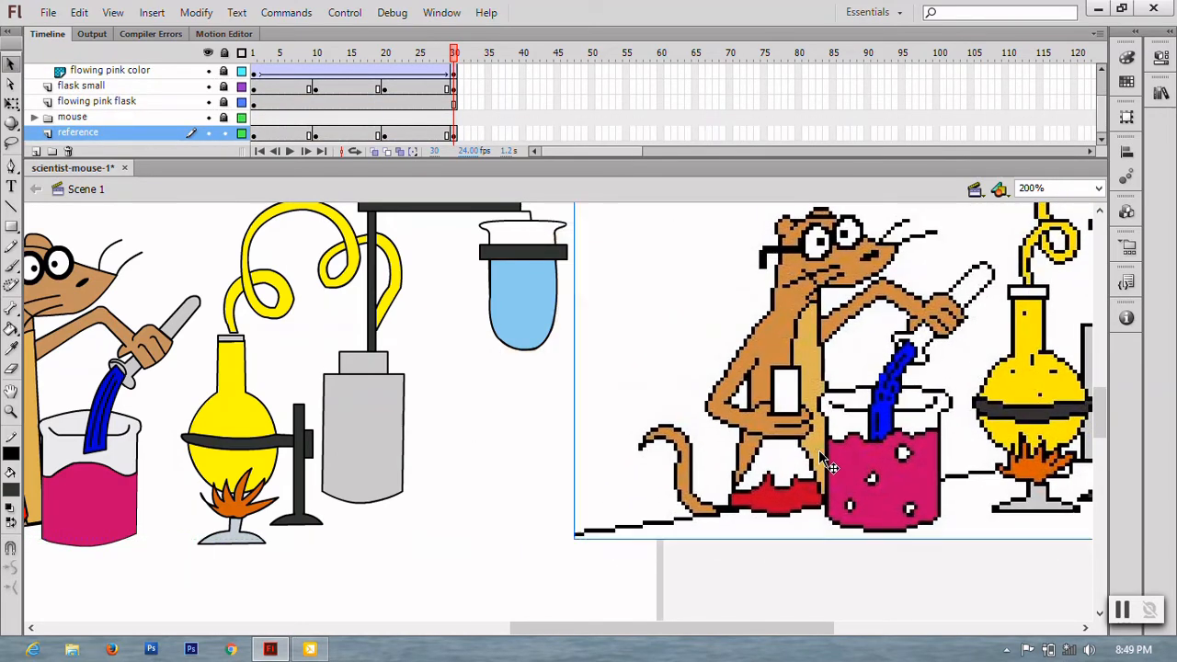
- Lock the reference layer against further changes
{"action": "left_click", "coordinate": [224, 133]}
{"action": "left_click_drag", "start_coordinate": [575, 628], "coordinate": [678, 628]}
{"action": "scroll", "coordinate": [221, 437], "scroll_direction": "up", "scroll_amount": 2}
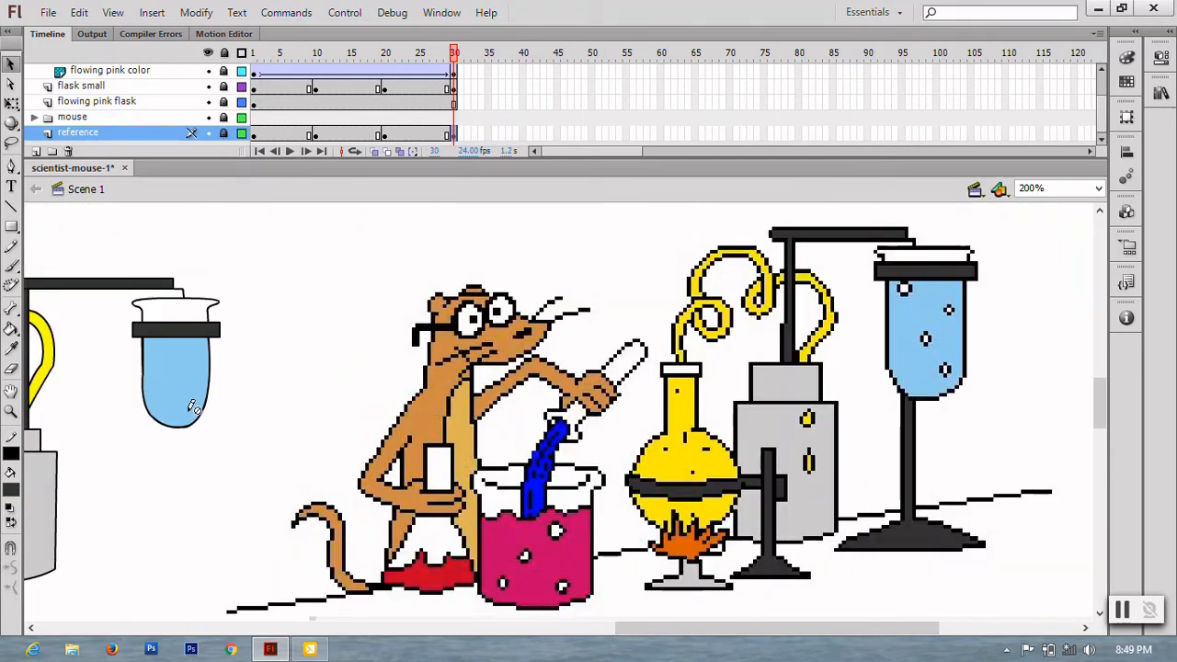
- On Layer 2, draw a narrow dark gray vertical pole running down from the bottom of the blue vessel
{"action": "key", "text": "k"}
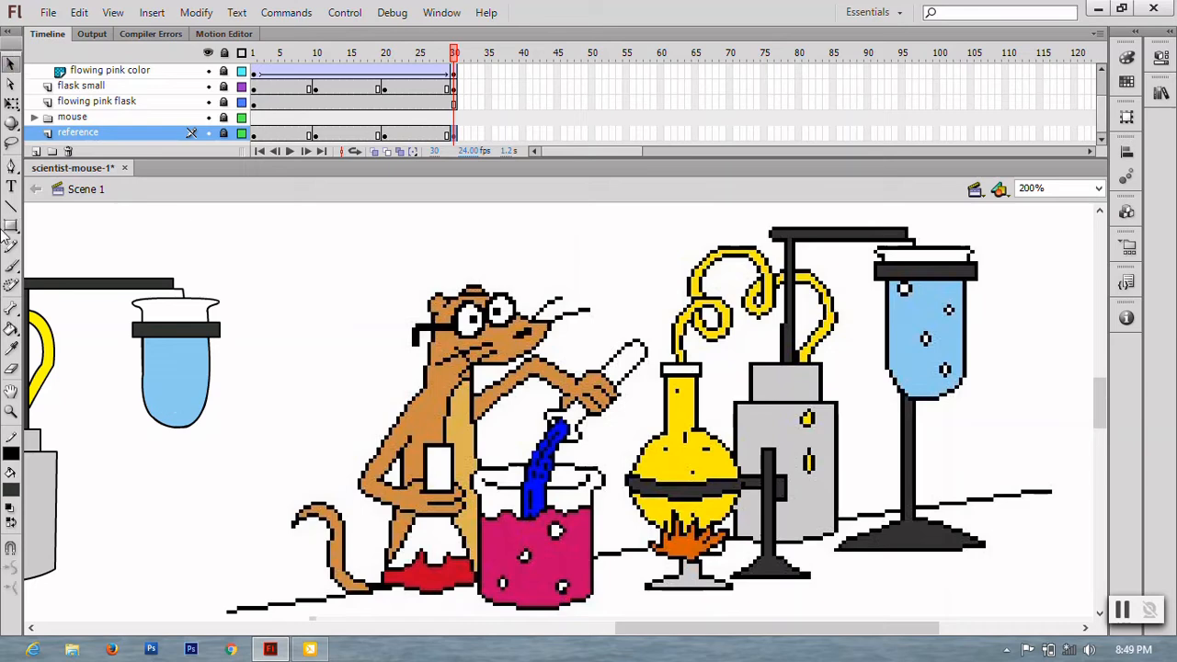
{"action": "left_click_drag", "start_coordinate": [11, 226], "coordinate": [145, 267]}
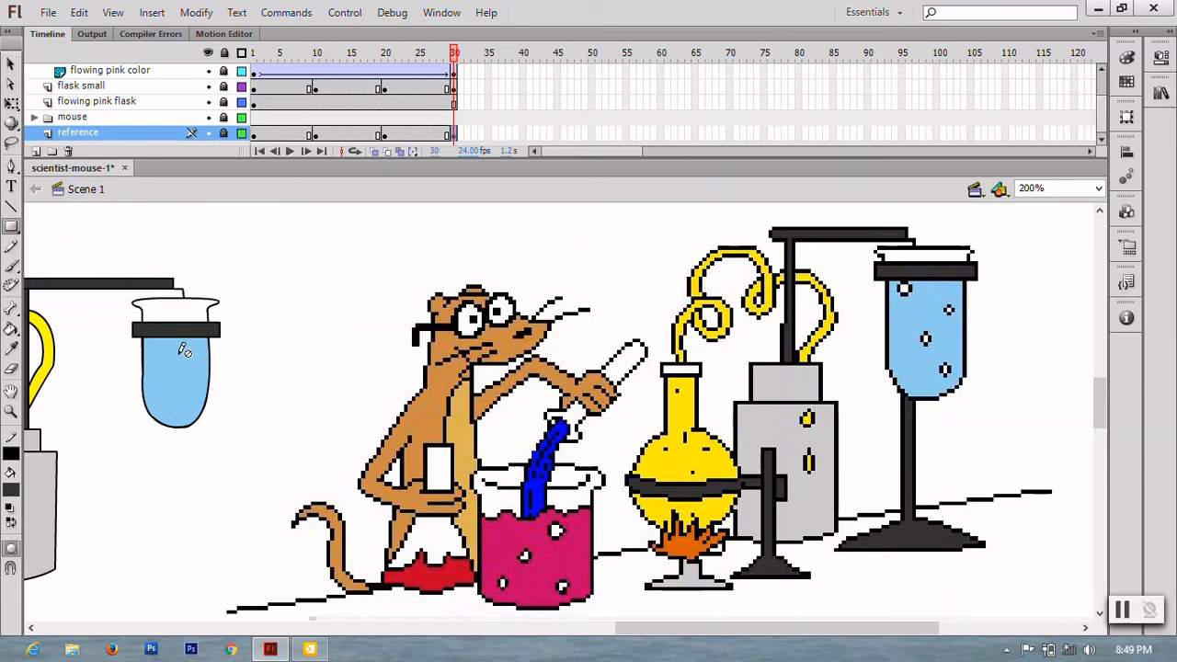
{"action": "scroll", "coordinate": [157, 92], "scroll_direction": "up", "scroll_amount": 2}
{"action": "left_click", "coordinate": [147, 71]}
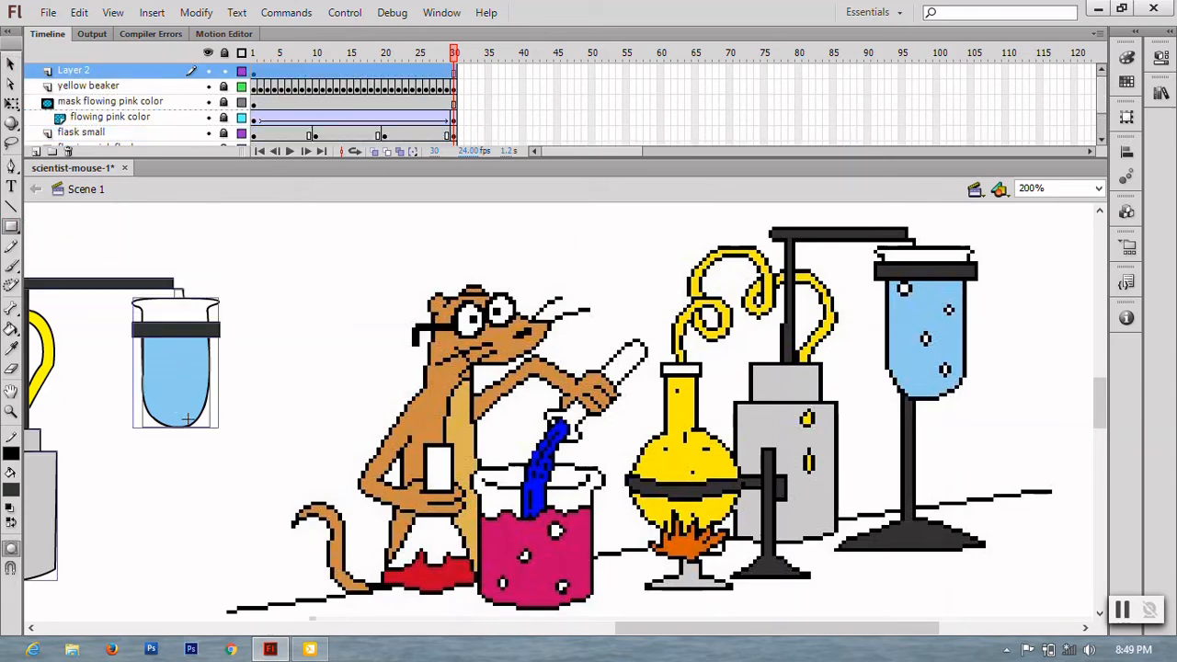
{"action": "left_click_drag", "start_coordinate": [163, 420], "coordinate": [171, 561]}
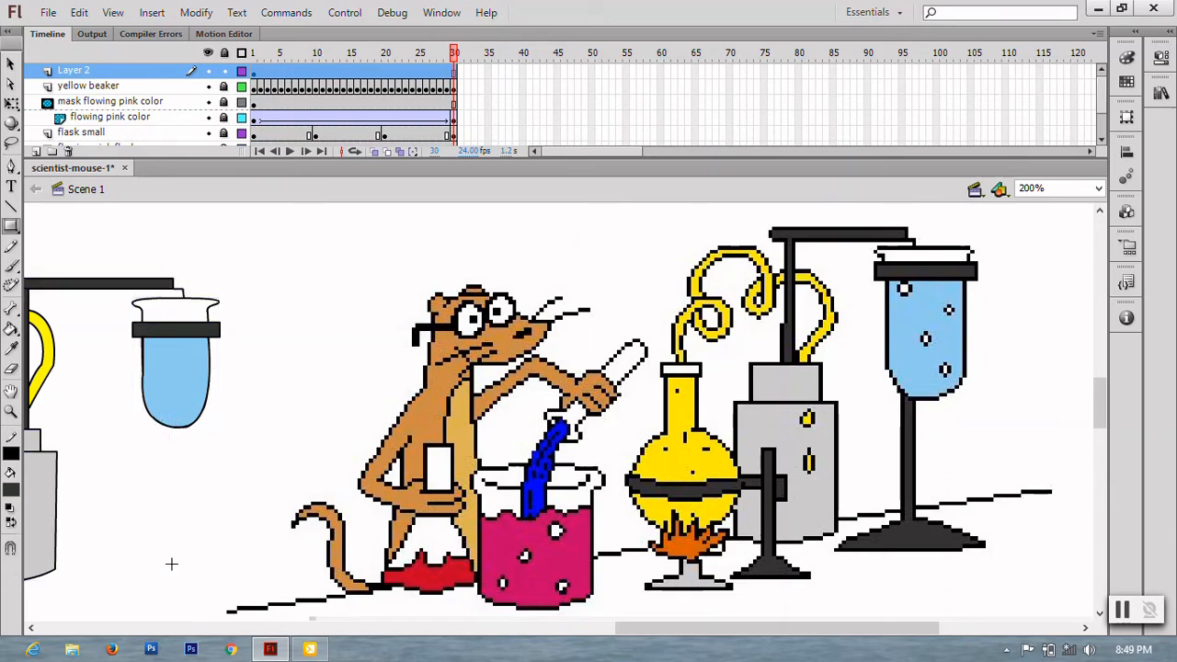
{"action": "left_click", "coordinate": [11, 63]}
{"action": "left_click", "coordinate": [201, 359]}
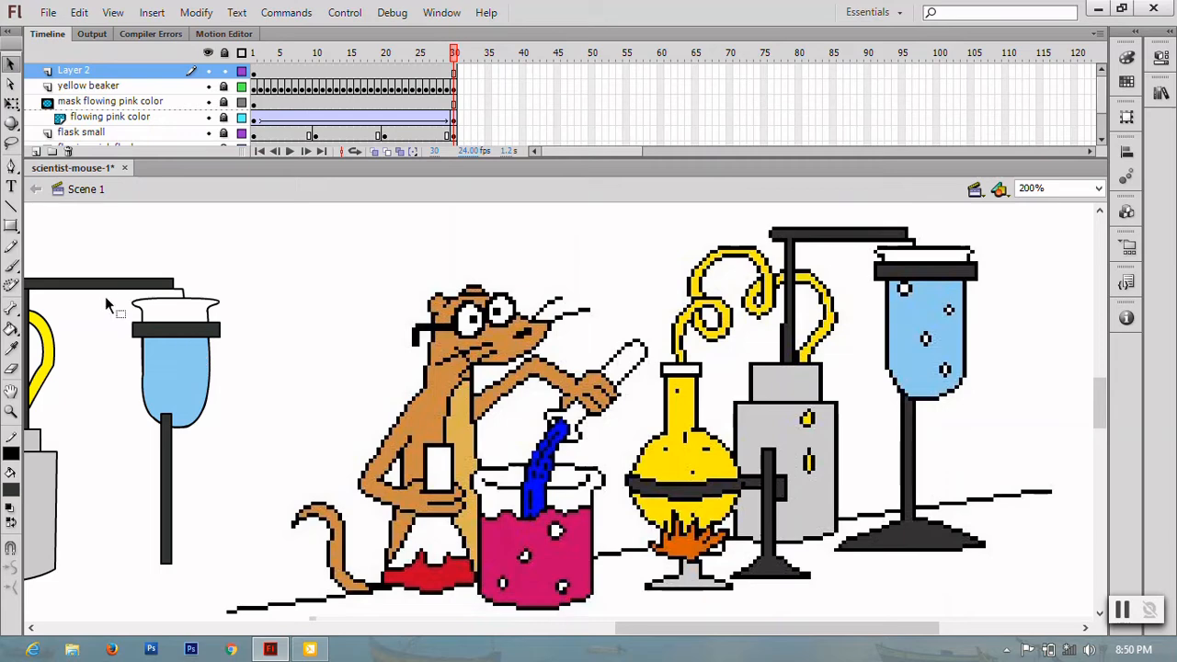
{"action": "left_click_drag", "start_coordinate": [101, 294], "coordinate": [279, 451]}
{"action": "right_click", "coordinate": [182, 363]}
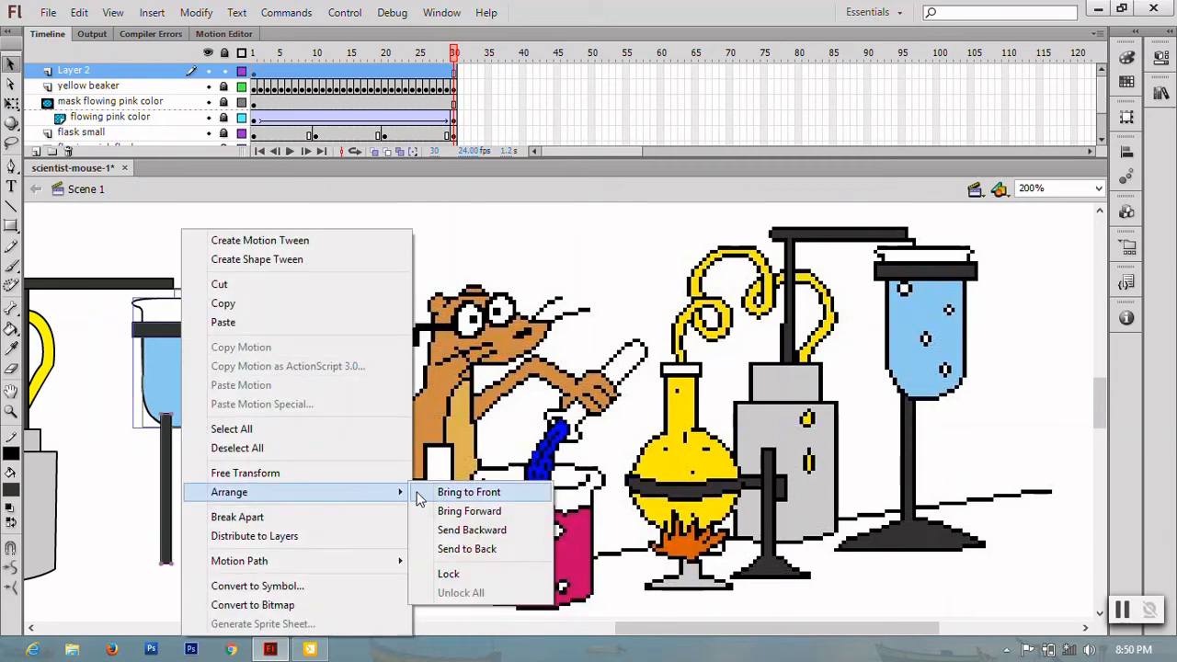
{"action": "left_click", "coordinate": [425, 493]}
{"action": "left_click", "coordinate": [254, 449]}
- Select the blue liquid and the glass vessel and bring them in front of the pole
{"action": "left_click", "coordinate": [194, 410]}
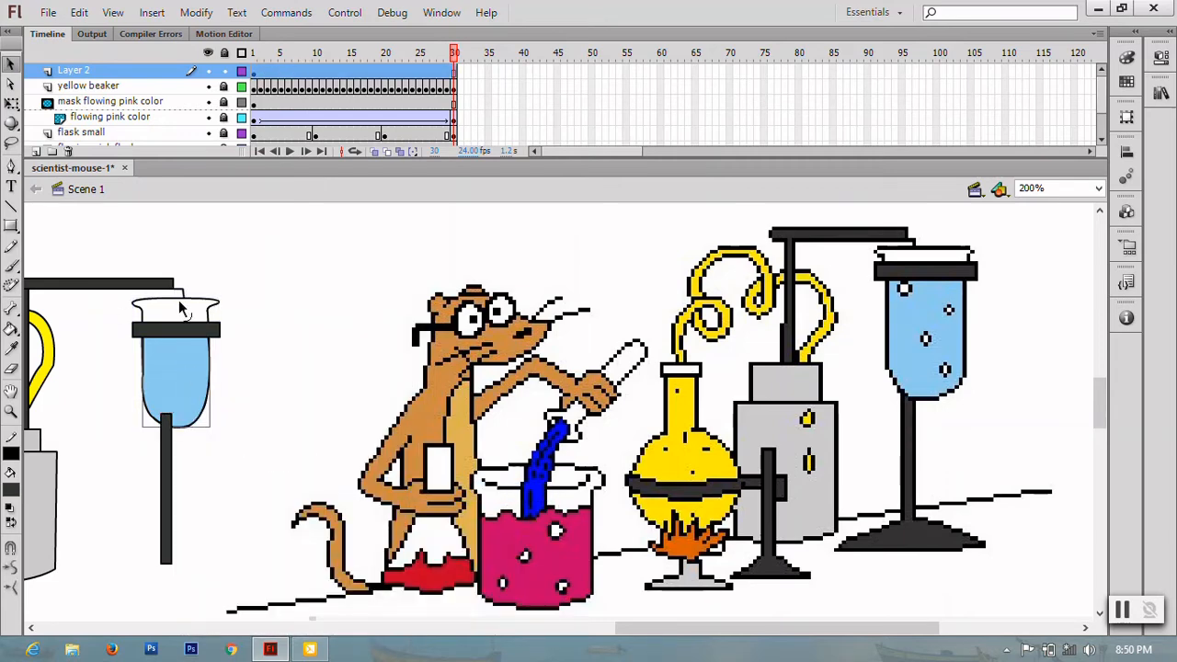
{"action": "left_click", "coordinate": [201, 311], "text": "shift"}
{"action": "right_click", "coordinate": [192, 328]}
{"action": "mouse_move", "coordinate": [408, 491]}
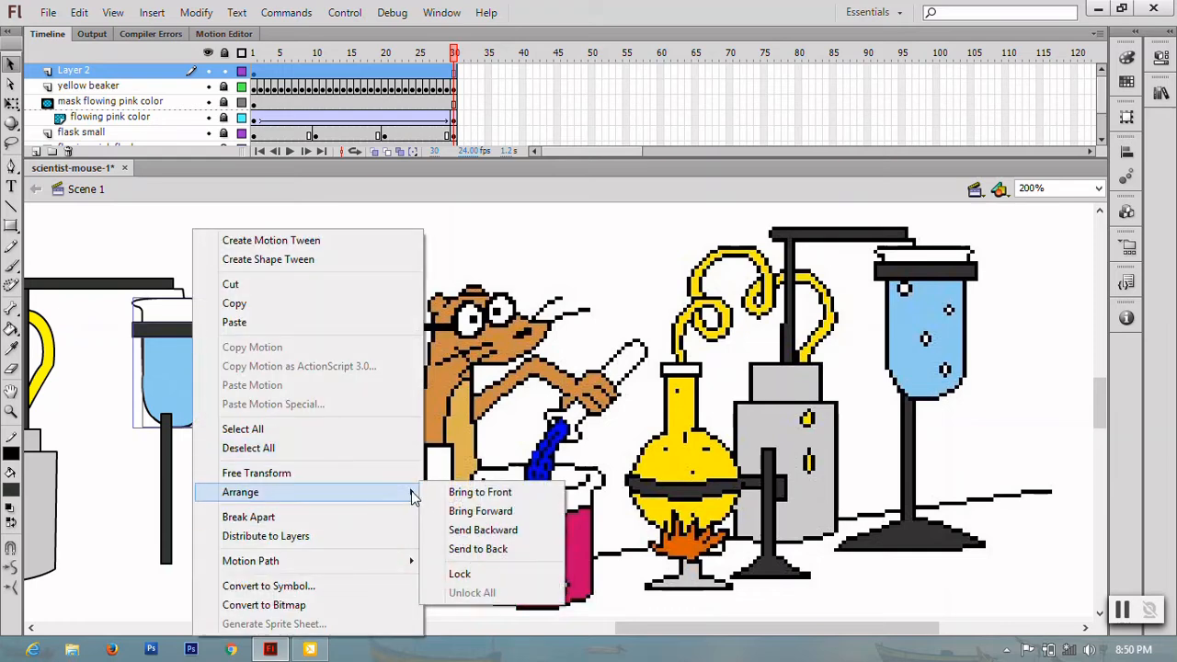
{"action": "left_click", "coordinate": [451, 492]}
{"action": "left_click", "coordinate": [274, 358]}
- Draw a closed base outline with the Pen tool at the pole's foot, curved on both upper sides and flat underneath
{"action": "scroll", "coordinate": [255, 414], "scroll_direction": "down", "scroll_amount": 2}
{"action": "key", "text": "p"}
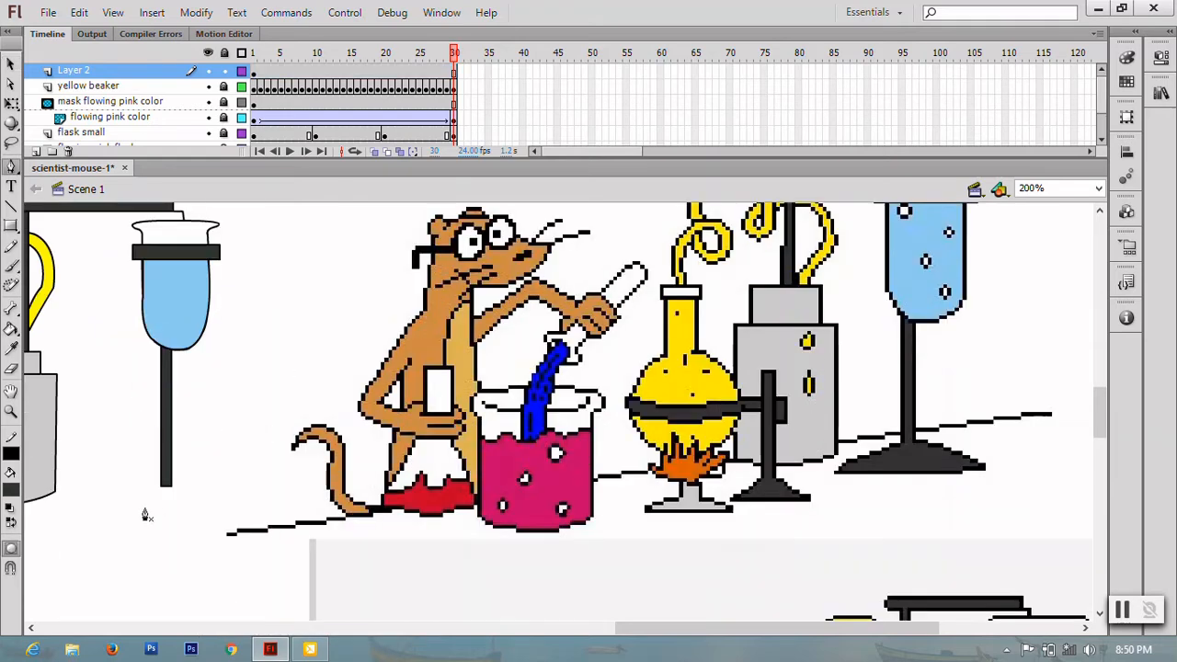
{"action": "left_click", "coordinate": [164, 484]}
{"action": "left_click_drag", "start_coordinate": [229, 514], "coordinate": [241, 536]}
{"action": "key", "text": "ctrl"}
{"action": "left_click", "coordinate": [229, 515]}
{"action": "key", "text": "ctrl+z"}
{"action": "left_click", "coordinate": [93, 512]}
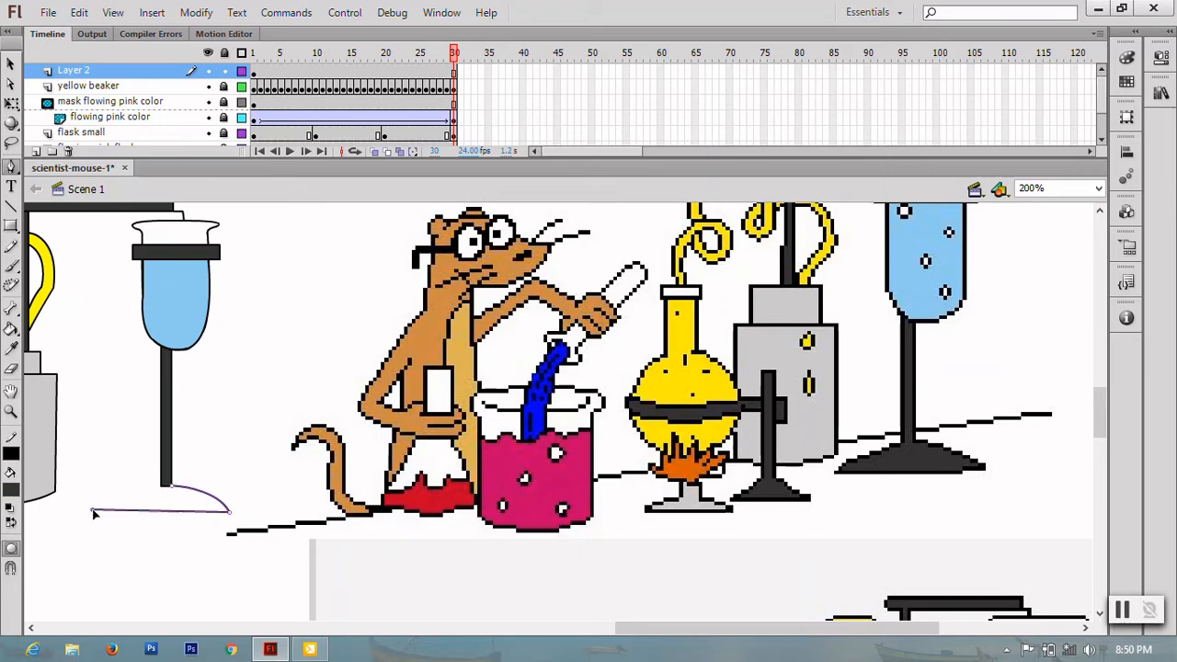
{"action": "left_click_drag", "start_coordinate": [160, 486], "coordinate": [195, 488]}
{"action": "left_click", "coordinate": [160, 487]}
{"action": "left_click", "coordinate": [172, 486]}
{"action": "key", "text": "v"}
- Fill the stand's base with dark gray inside its drawing object, return to Scene 1 and save the file
{"action": "left_click", "coordinate": [13, 487]}
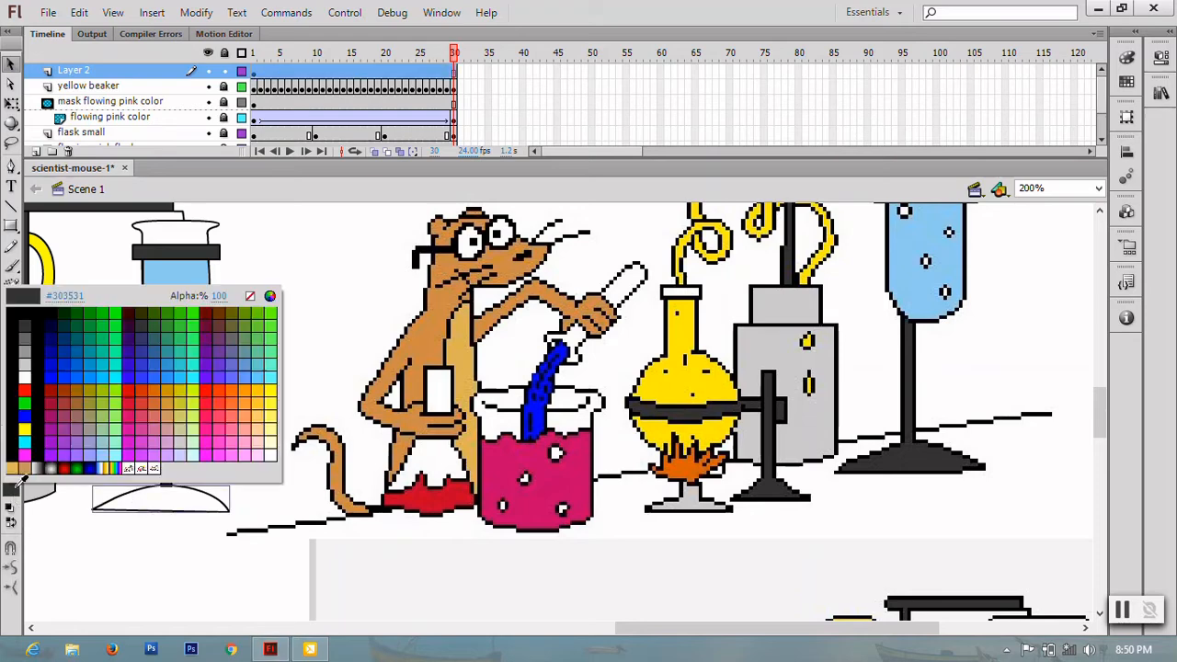
{"action": "left_click", "coordinate": [25, 326]}
{"action": "left_click", "coordinate": [11, 329]}
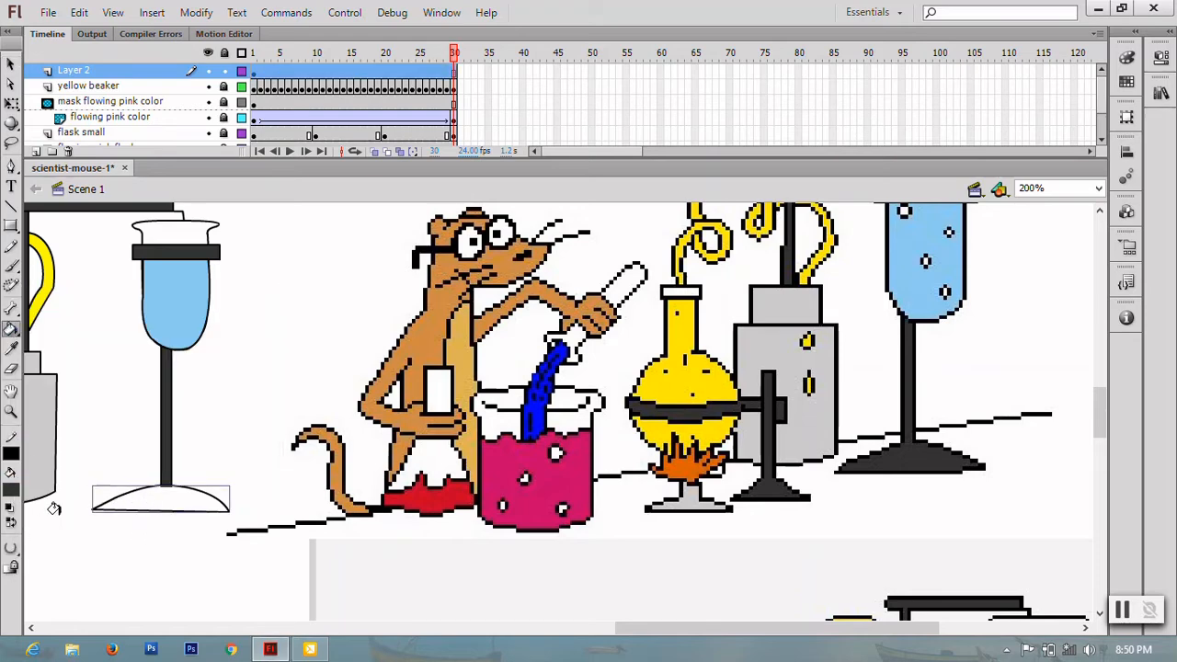
{"action": "left_click", "coordinate": [11, 549]}
{"action": "left_click", "coordinate": [73, 587]}
{"action": "key", "text": "v"}
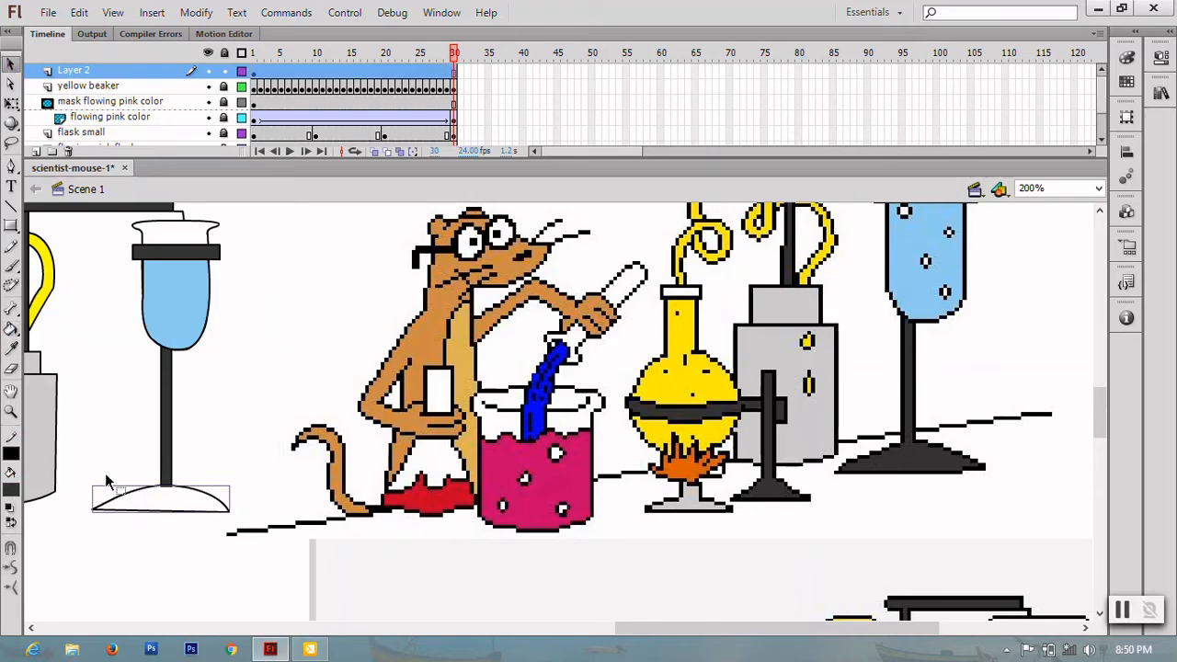
{"action": "double_click", "coordinate": [113, 502]}
{"action": "key", "text": "k"}
{"action": "left_click", "coordinate": [122, 497]}
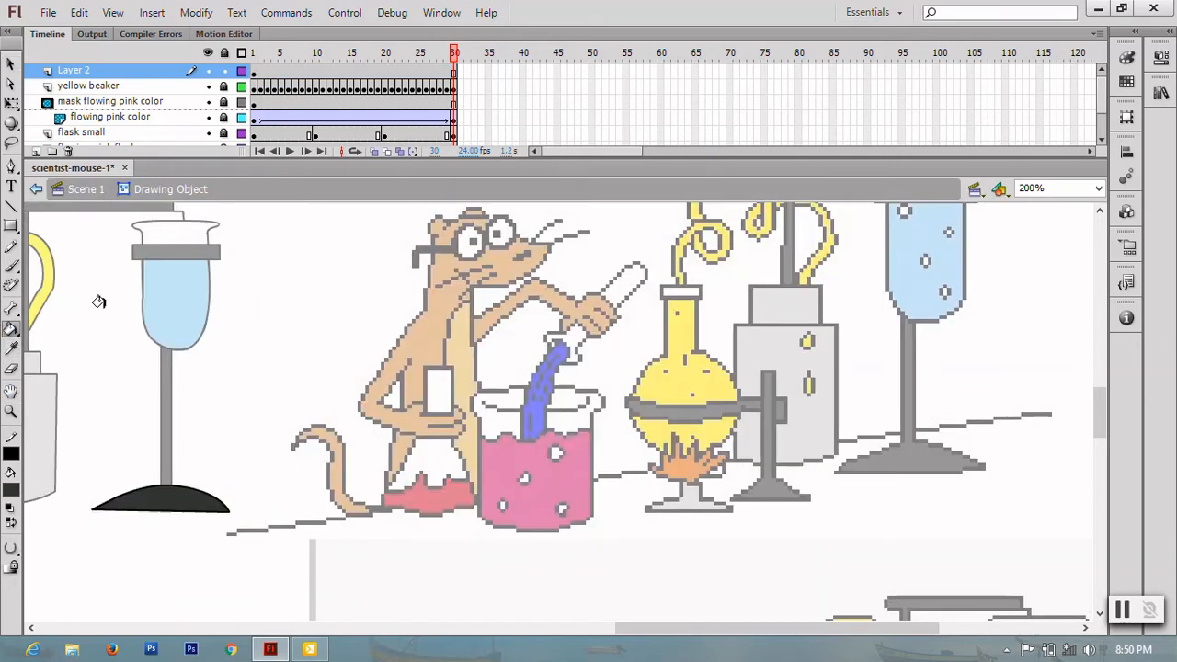
{"action": "left_click", "coordinate": [85, 188]}
{"action": "left_click", "coordinate": [11, 63]}
{"action": "left_click", "coordinate": [318, 387]}
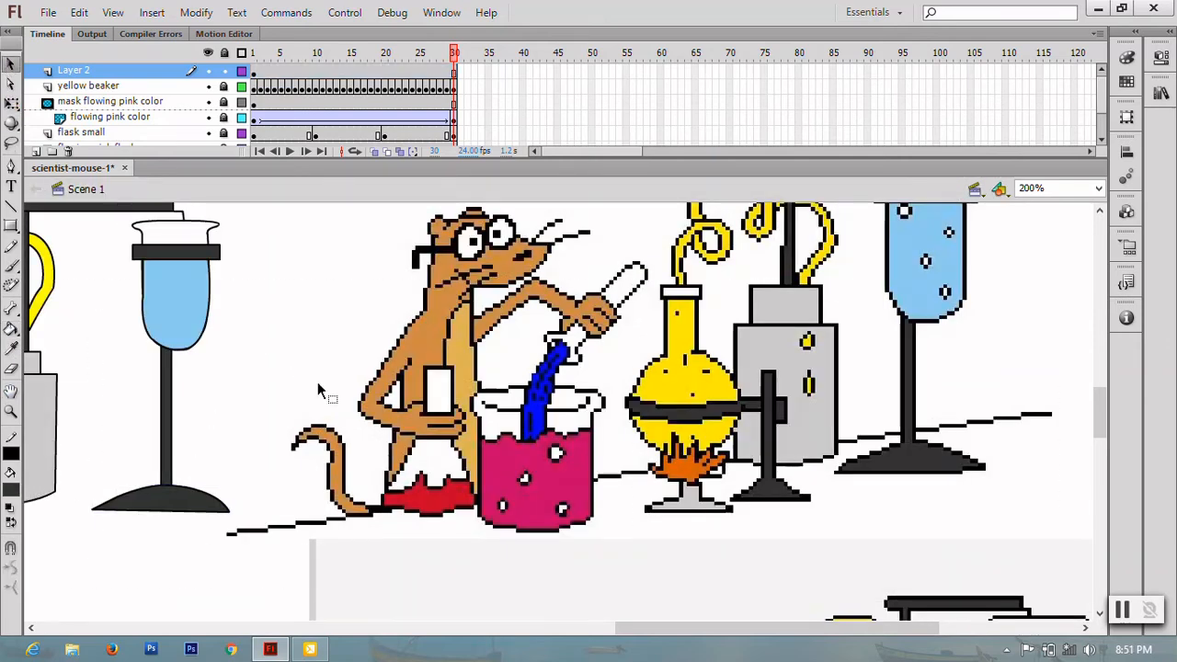
{"action": "key", "text": "ctrl+s"}
- Rename Layer 2 as blue beaker and lock it
{"action": "key", "text": "ctrl+1"}
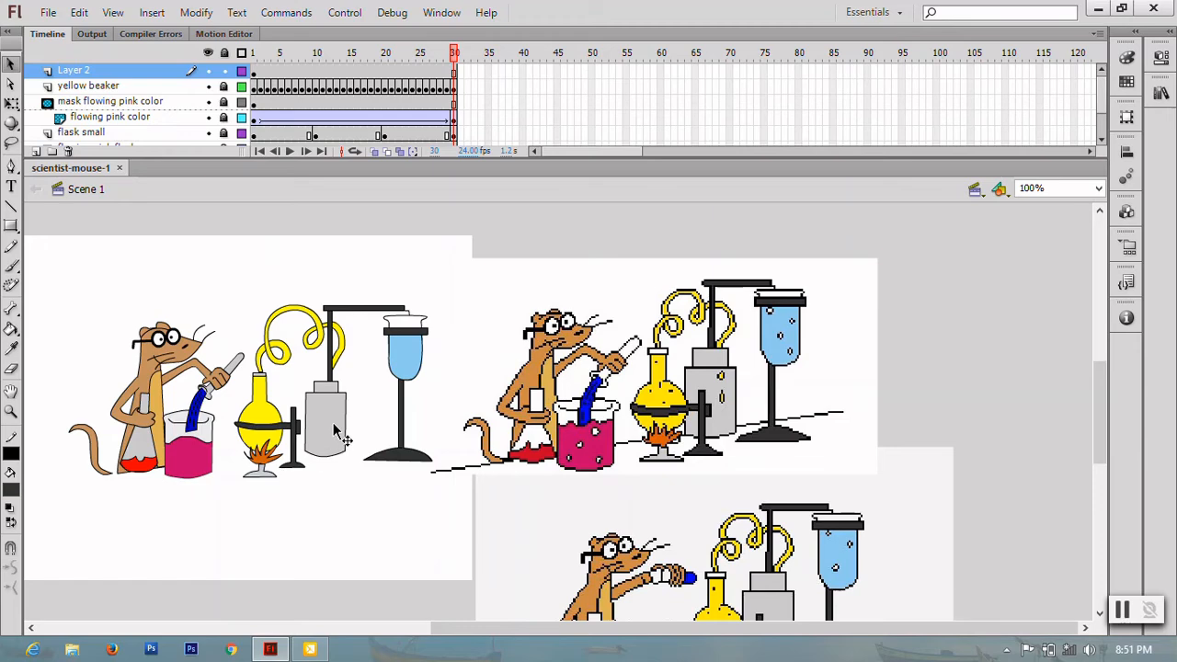
{"action": "left_click_drag", "start_coordinate": [340, 492], "coordinate": [464, 548]}
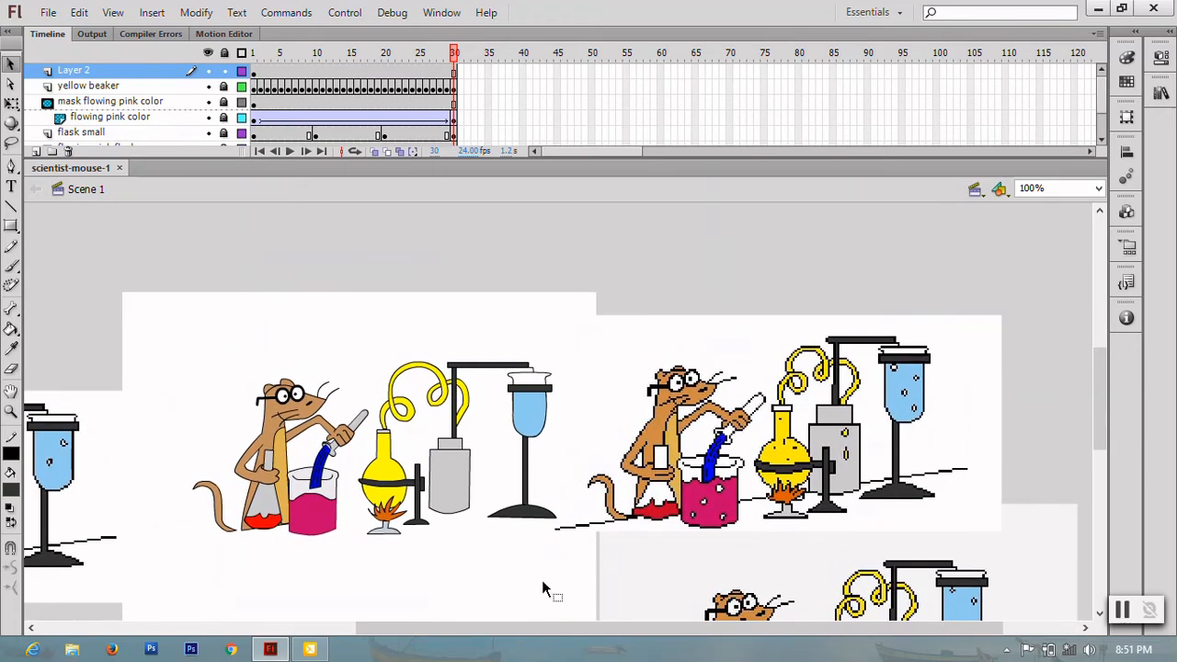
{"action": "double_click", "coordinate": [78, 71]}
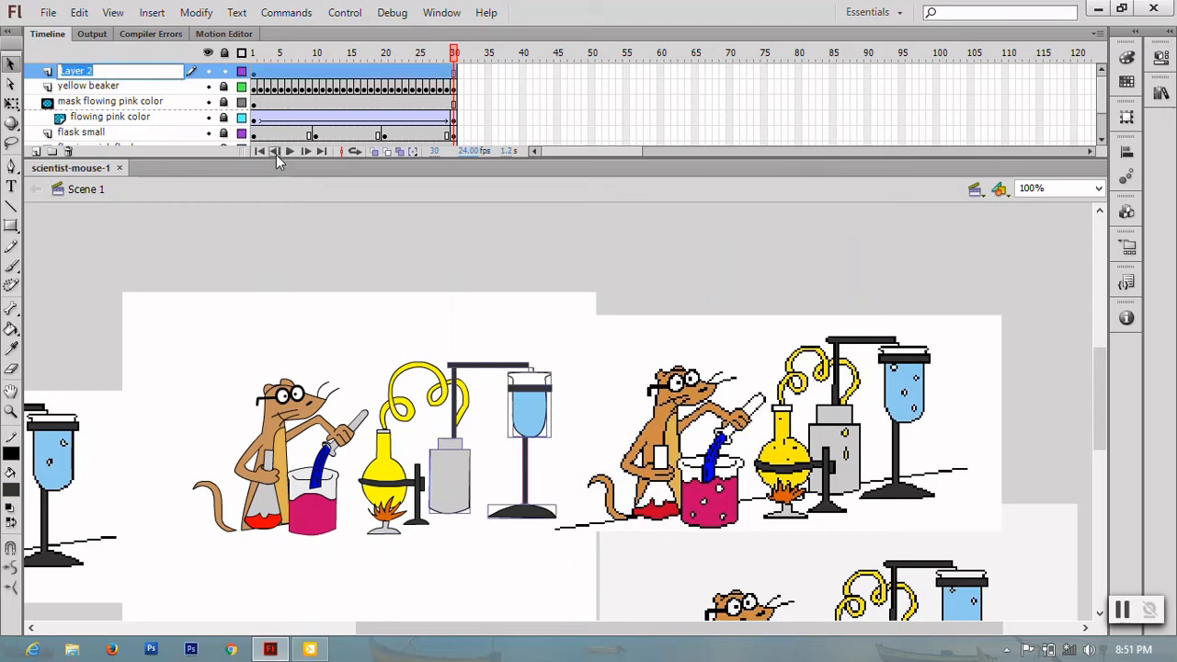
{"action": "type", "text": "blue beaker"}
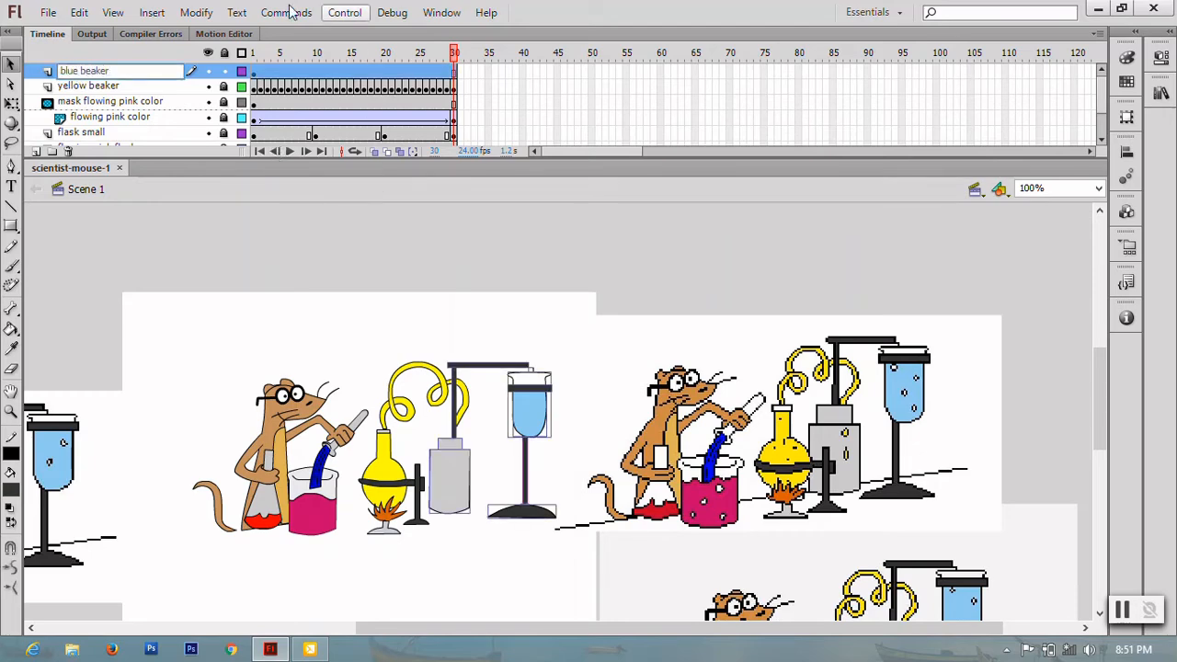
{"action": "key", "text": "Return"}
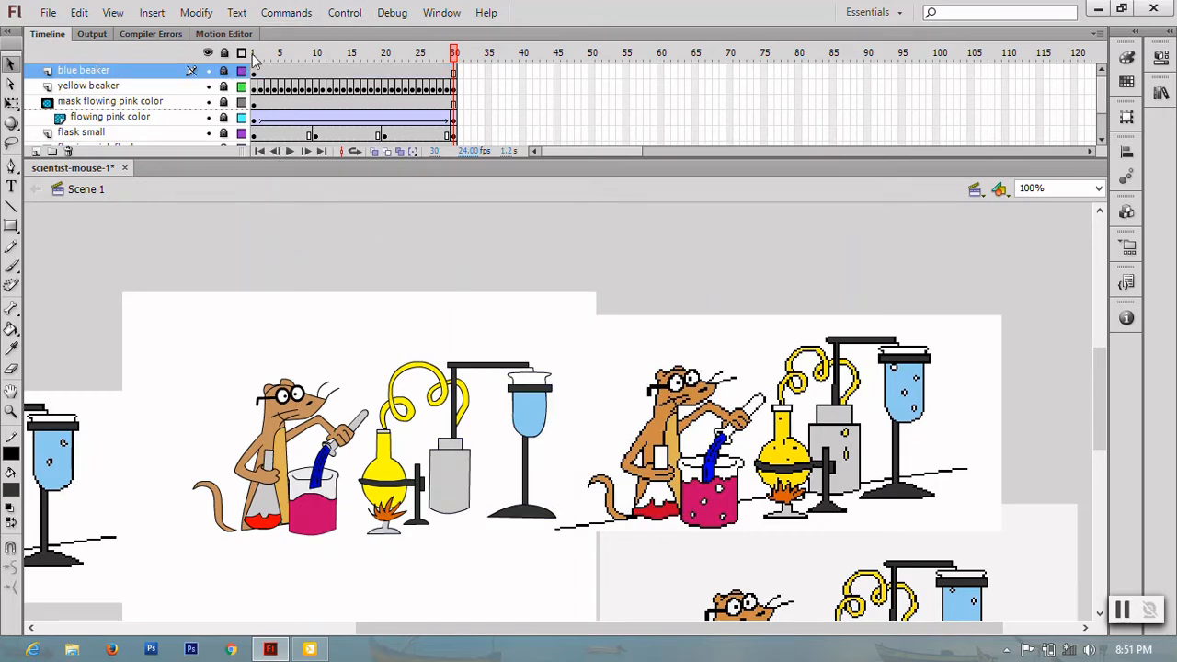
- Play the animation and test the movie to check the finished equipment, closing the preview when done
{"action": "key", "text": "Return"}
{"action": "key", "text": "ctrl+Return"}
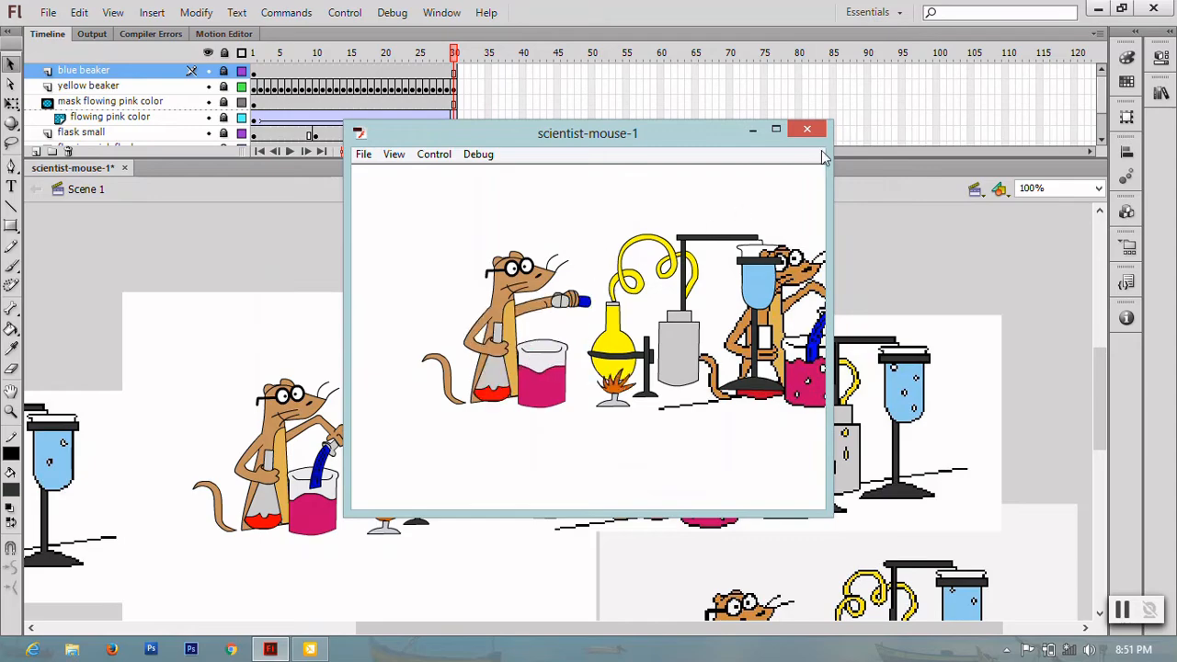
{"action": "left_click", "coordinate": [776, 129]}
{"action": "key", "text": "ctrl+w"}
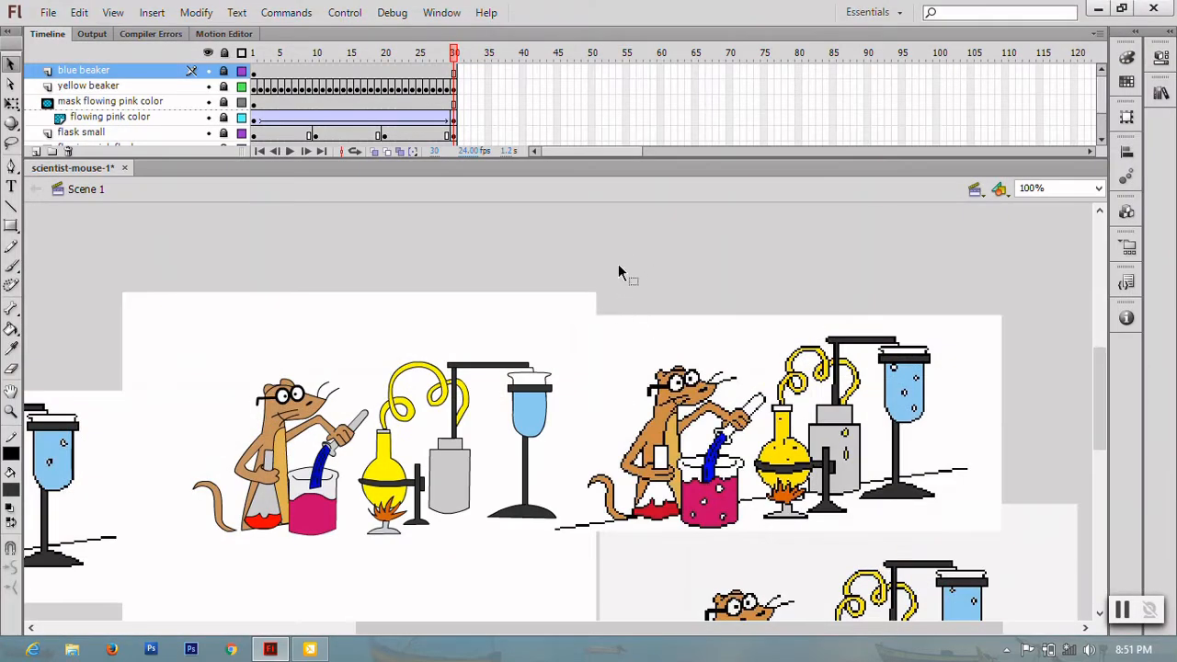
- Add a layer just above the reference layer and draw a thin black line rising rightward behind the mouse and equipment
{"action": "scroll", "coordinate": [113, 115], "scroll_direction": "down", "scroll_amount": 3}
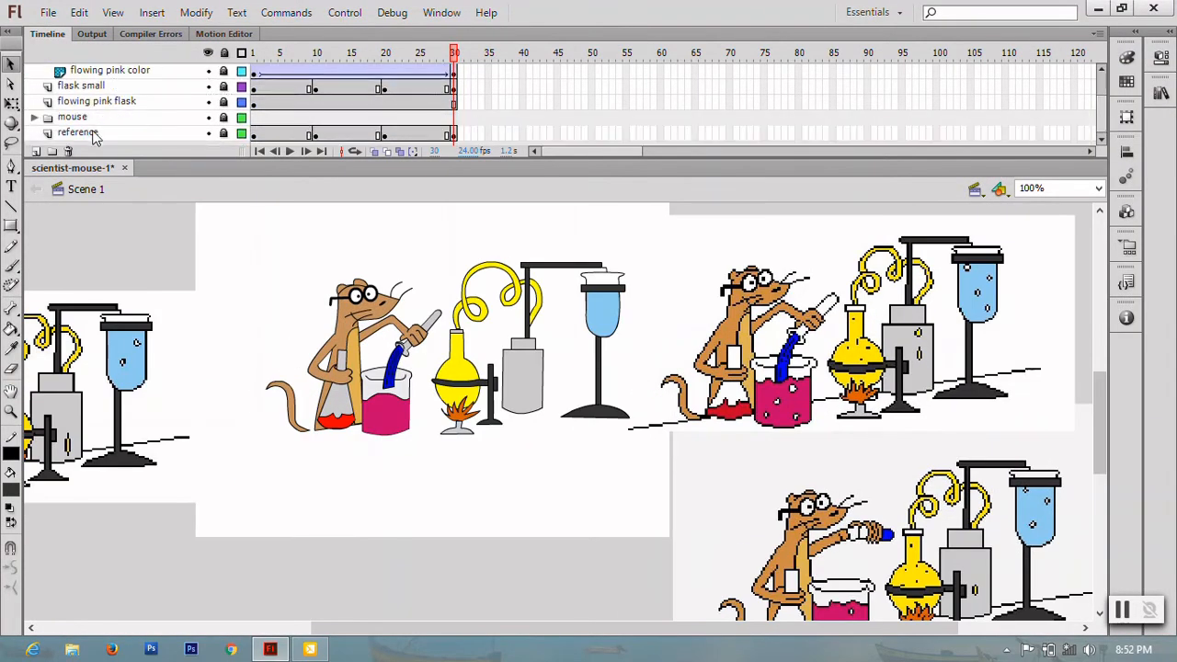
{"action": "left_click", "coordinate": [36, 151]}
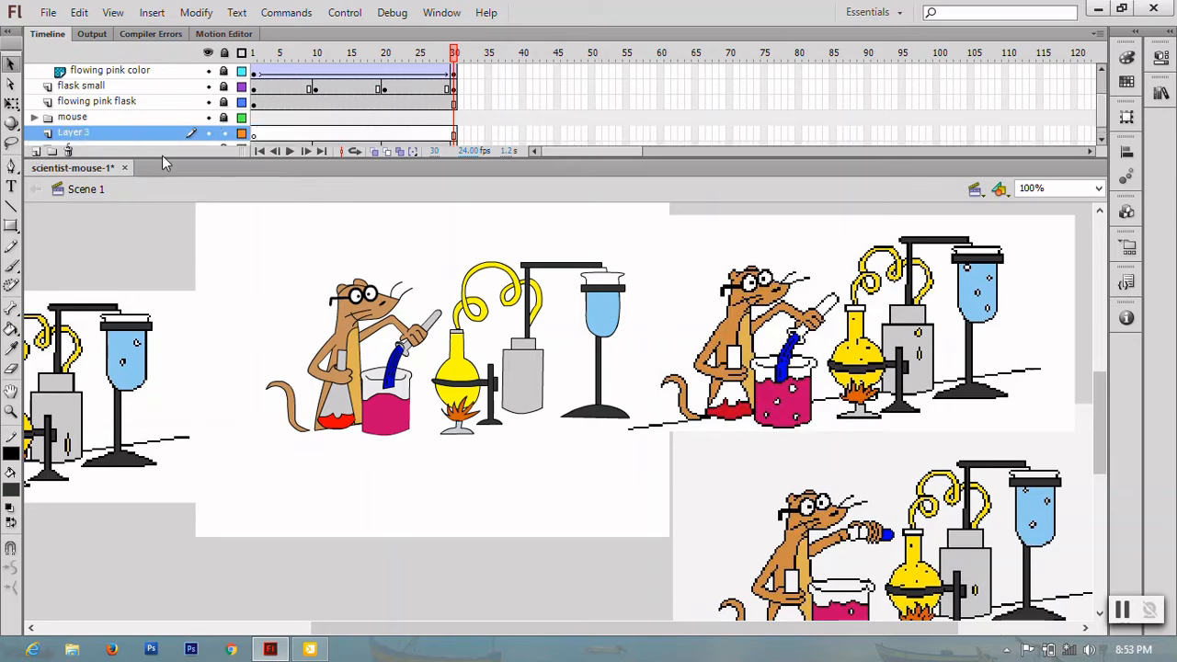
{"action": "key", "text": "p"}
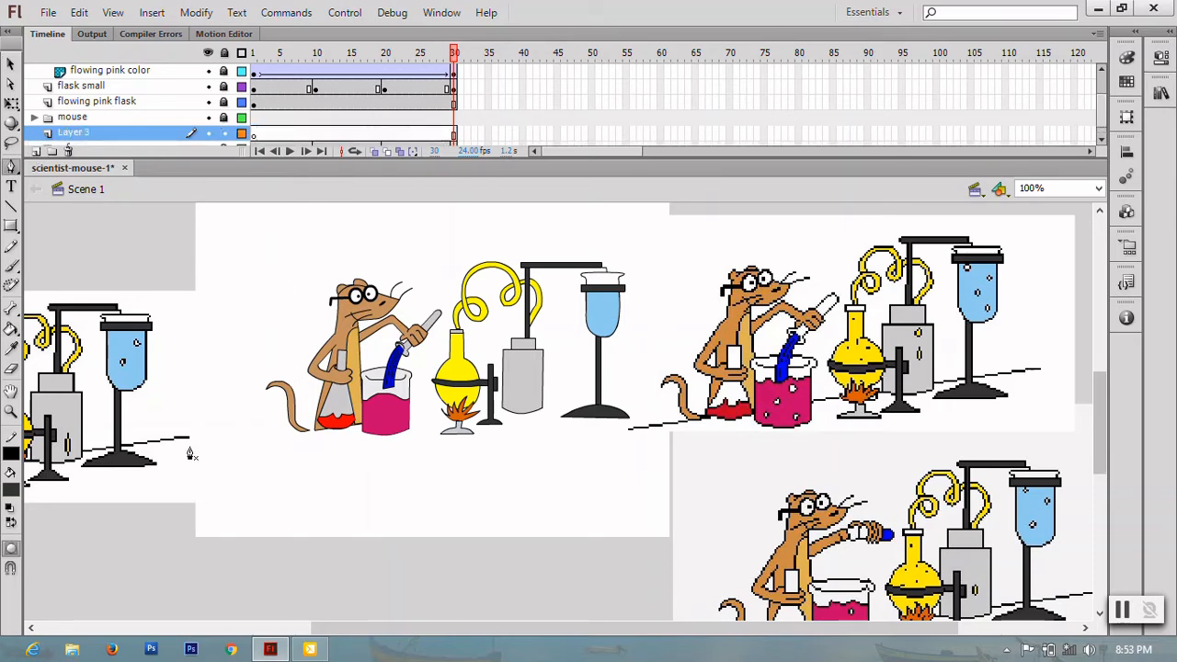
{"action": "left_click", "coordinate": [313, 431]}
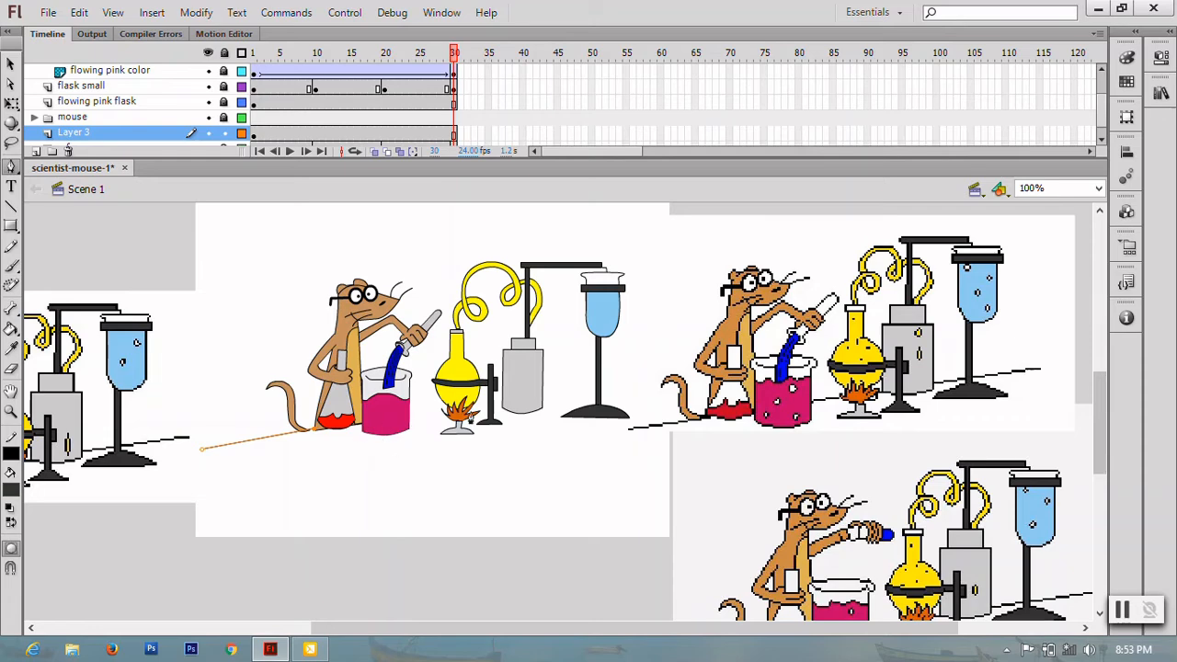
{"action": "left_click", "coordinate": [502, 408]}
{"action": "left_click", "coordinate": [651, 389]}
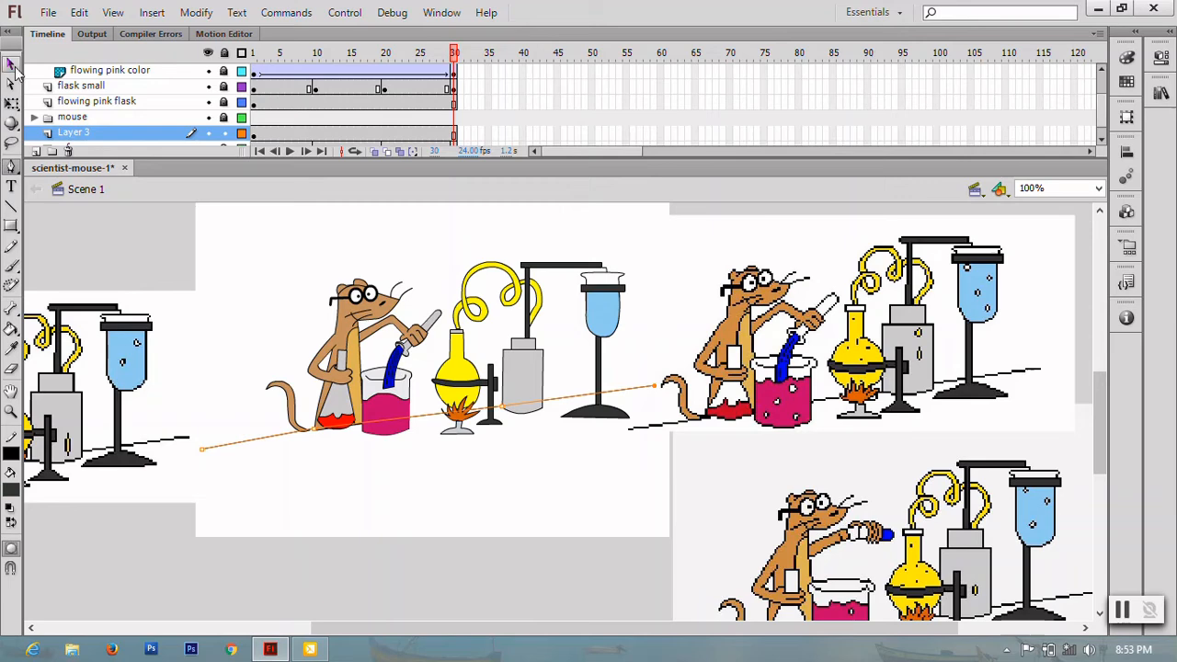
{"action": "left_click", "coordinate": [11, 62]}
{"action": "scroll", "coordinate": [421, 373], "scroll_direction": "down", "scroll_amount": 3}
{"action": "scroll", "coordinate": [421, 373], "scroll_direction": "up", "scroll_amount": 3}
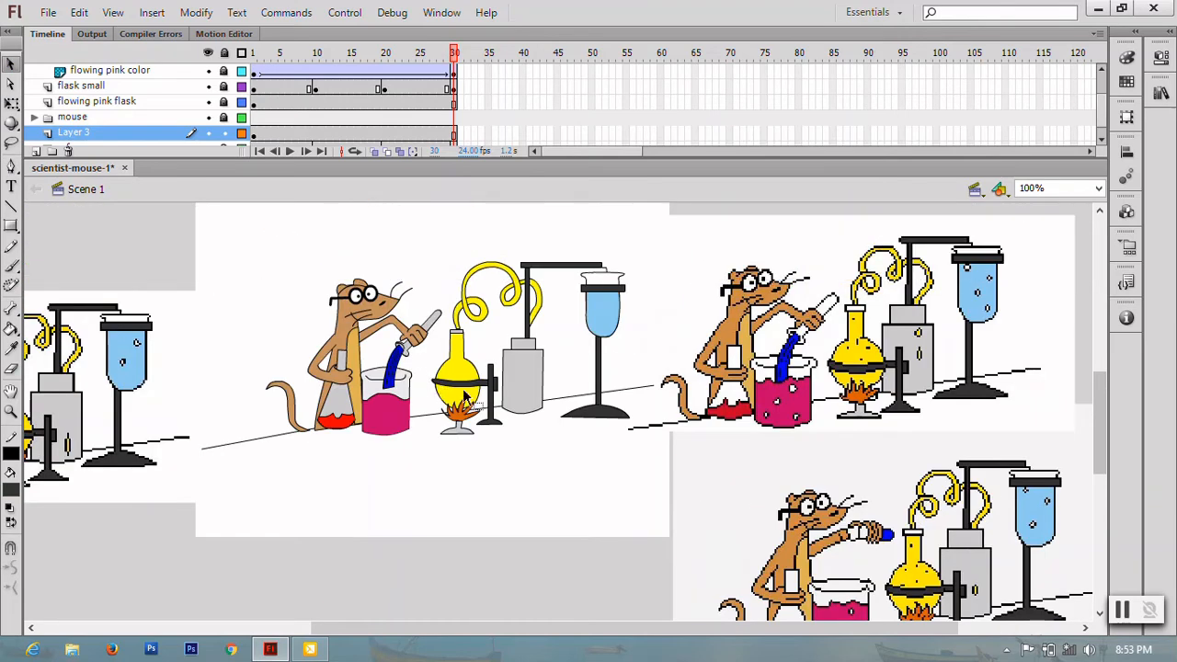
- Rename the new line's layer as table line and lock it
{"action": "double_click", "coordinate": [85, 132]}
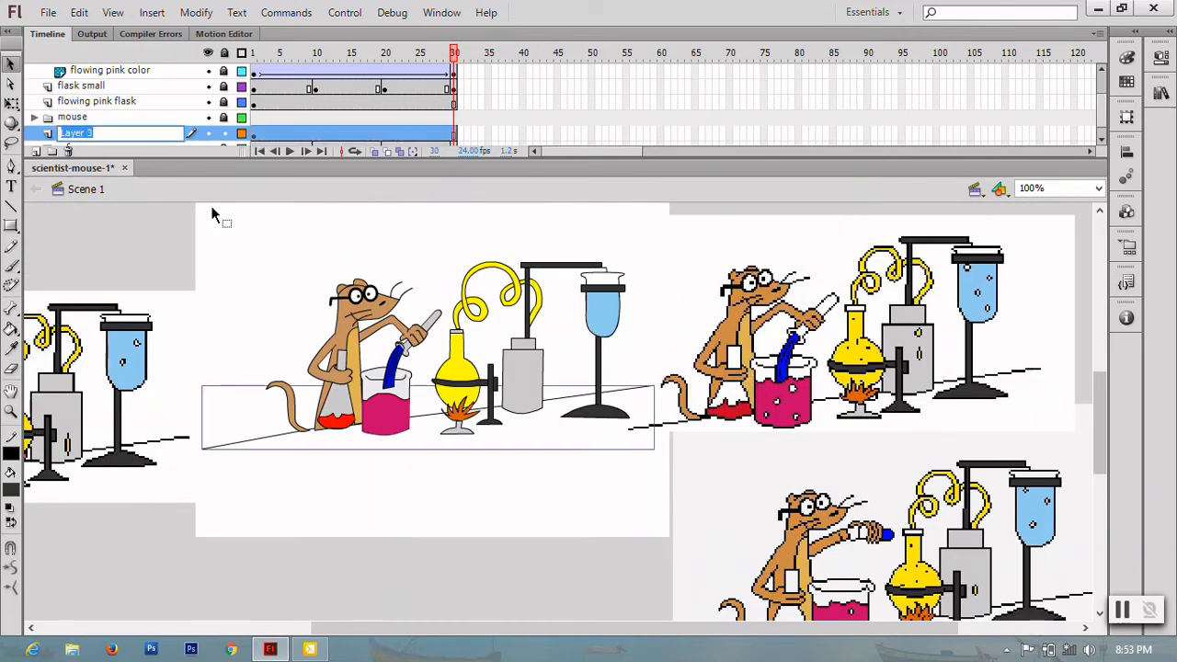
{"action": "type", "text": "table line"}
{"action": "left_click", "coordinate": [227, 134]}
- Insert a layer folder above the blue beaker layer and name it all beaker
{"action": "scroll", "coordinate": [47, 127], "scroll_direction": "down", "scroll_amount": 1}
{"action": "mouse_move", "coordinate": [59, 117]}
{"action": "left_mouse_down"}
{"action": "mouse_move", "coordinate": [191, 102]}
{"action": "mouse_move", "coordinate": [53, 116]}
{"action": "left_mouse_up"}
{"action": "scroll", "coordinate": [55, 116], "scroll_direction": "up", "scroll_amount": 3}
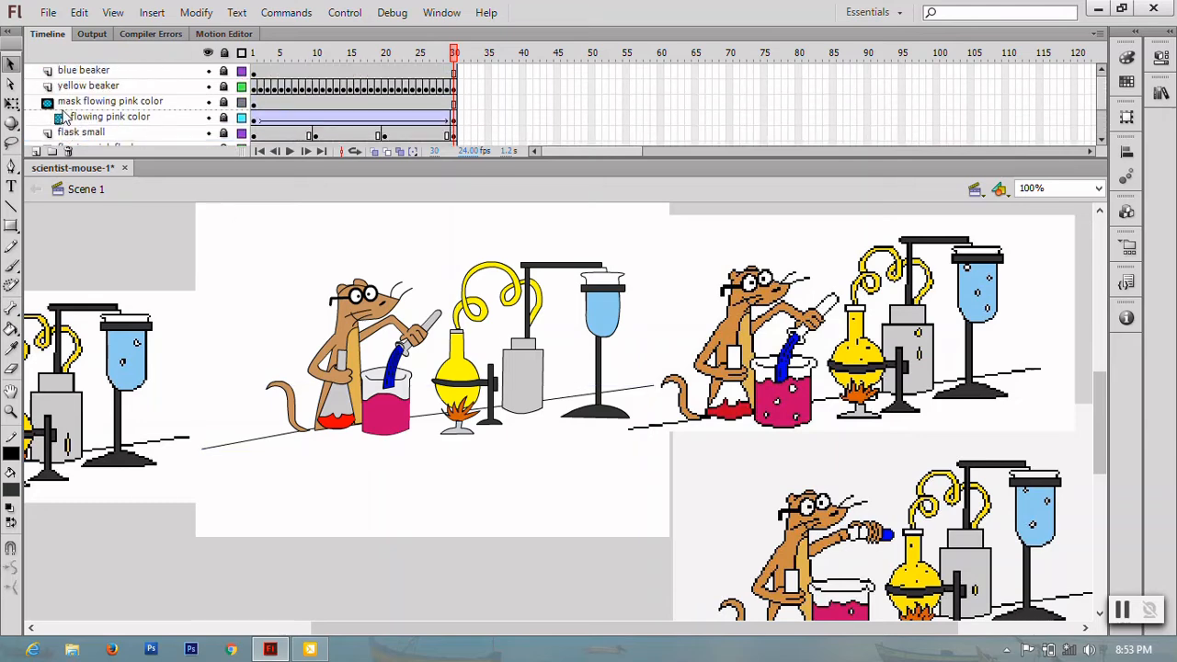
{"action": "scroll", "coordinate": [64, 116], "scroll_direction": "down", "scroll_amount": 4}
{"action": "scroll", "coordinate": [64, 92], "scroll_direction": "up", "scroll_amount": 4}
{"action": "right_click", "coordinate": [59, 70]}
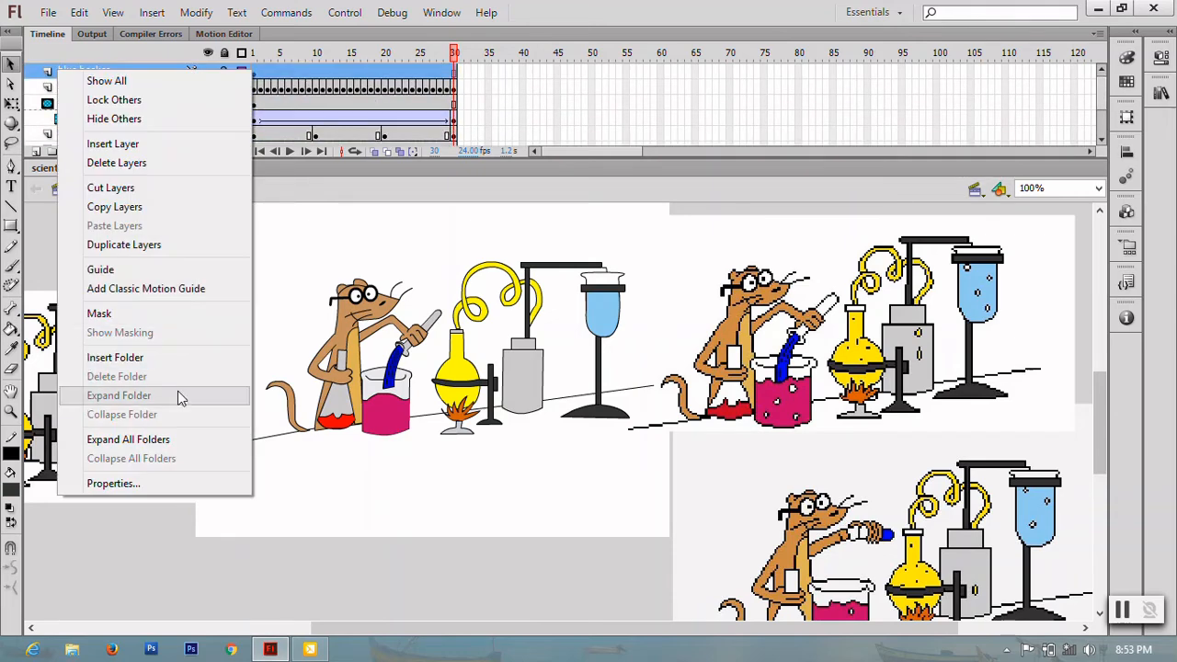
{"action": "left_click", "coordinate": [166, 357]}
{"action": "double_click", "coordinate": [79, 71]}
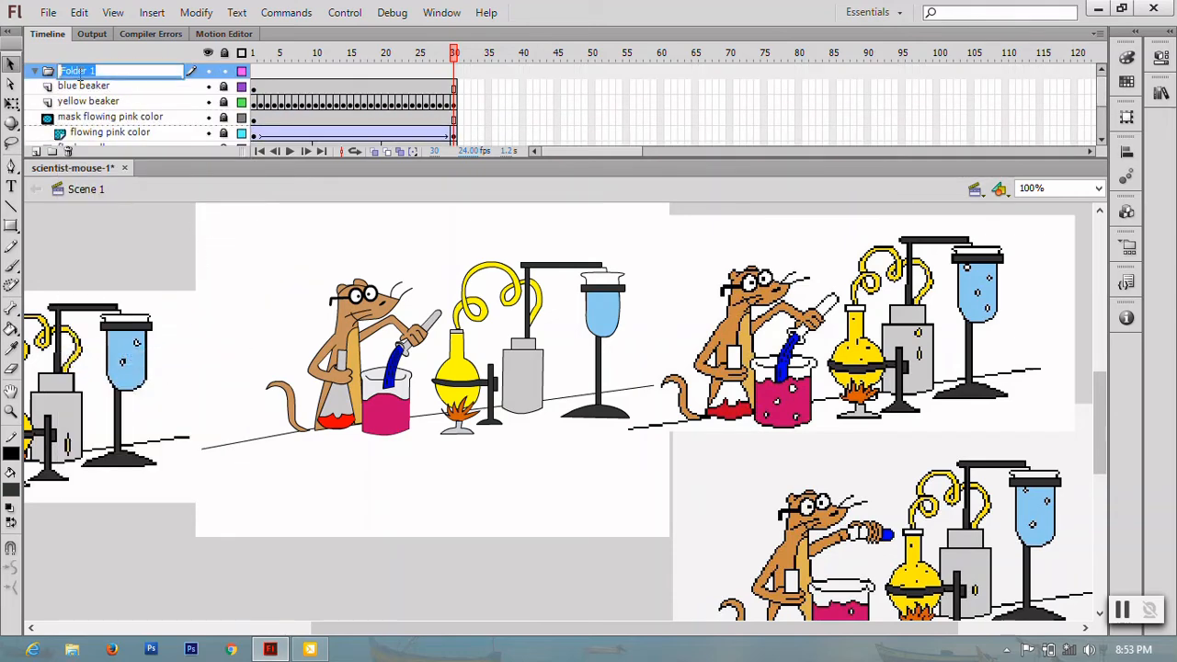
{"action": "type", "text": "all beaker"}
{"action": "key", "text": "Return"}
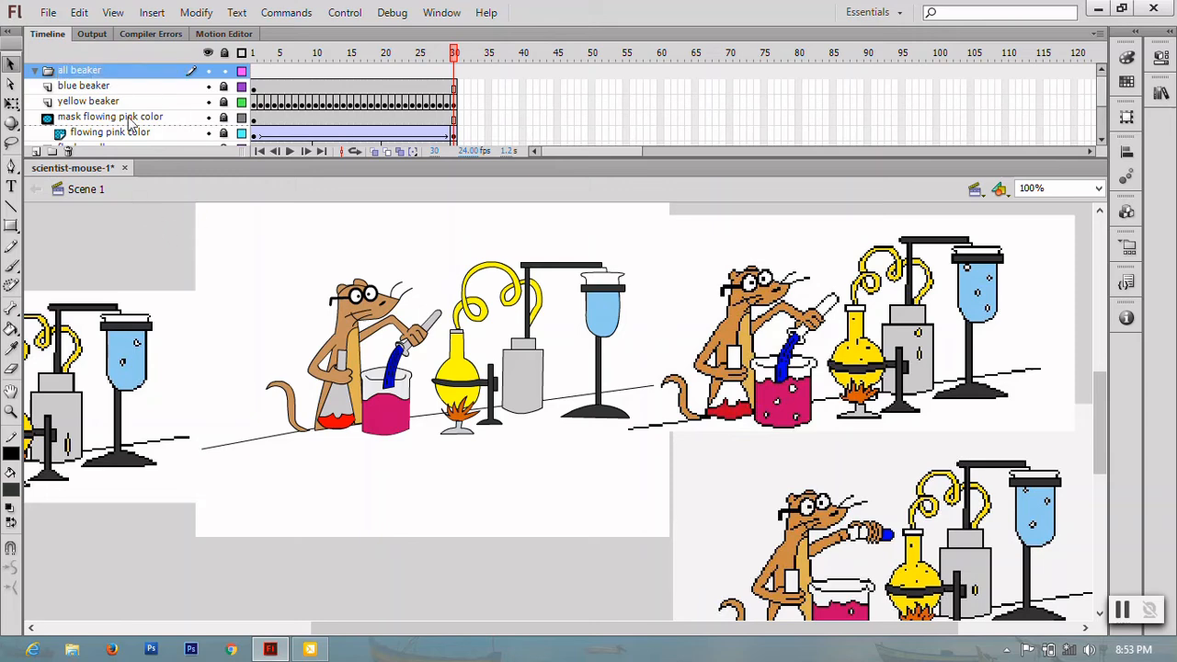
- Move the blue beaker, yellow beaker, mask flowing pink color and flask small layers into the all beaker folder
{"action": "left_click_drag", "start_coordinate": [48, 87], "coordinate": [164, 93]}
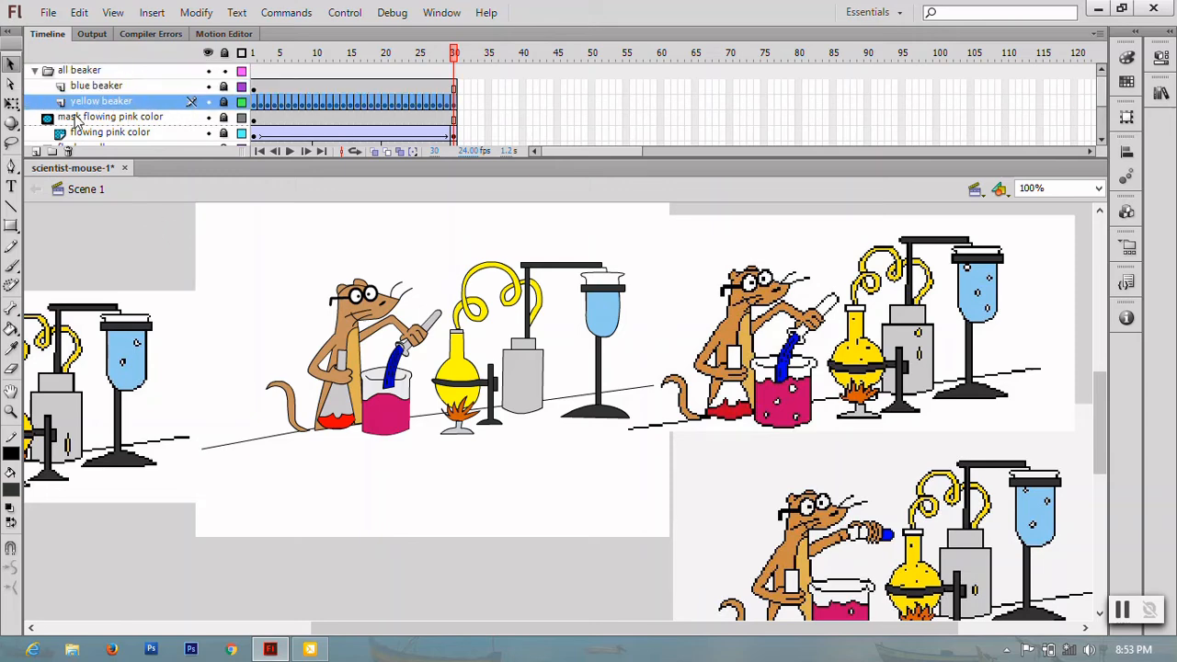
{"action": "left_click_drag", "start_coordinate": [76, 118], "coordinate": [193, 110]}
{"action": "scroll", "coordinate": [108, 129], "scroll_direction": "down", "scroll_amount": 2}
{"action": "mouse_move", "coordinate": [60, 118]}
{"action": "left_mouse_down"}
{"action": "mouse_move", "coordinate": [165, 120]}
{"action": "mouse_move", "coordinate": [55, 138]}
{"action": "left_mouse_up"}
{"action": "scroll", "coordinate": [51, 123], "scroll_direction": "up", "scroll_amount": 1}
{"action": "scroll", "coordinate": [44, 116], "scroll_direction": "down", "scroll_amount": 2}
{"action": "scroll", "coordinate": [55, 123], "scroll_direction": "up", "scroll_amount": 3}
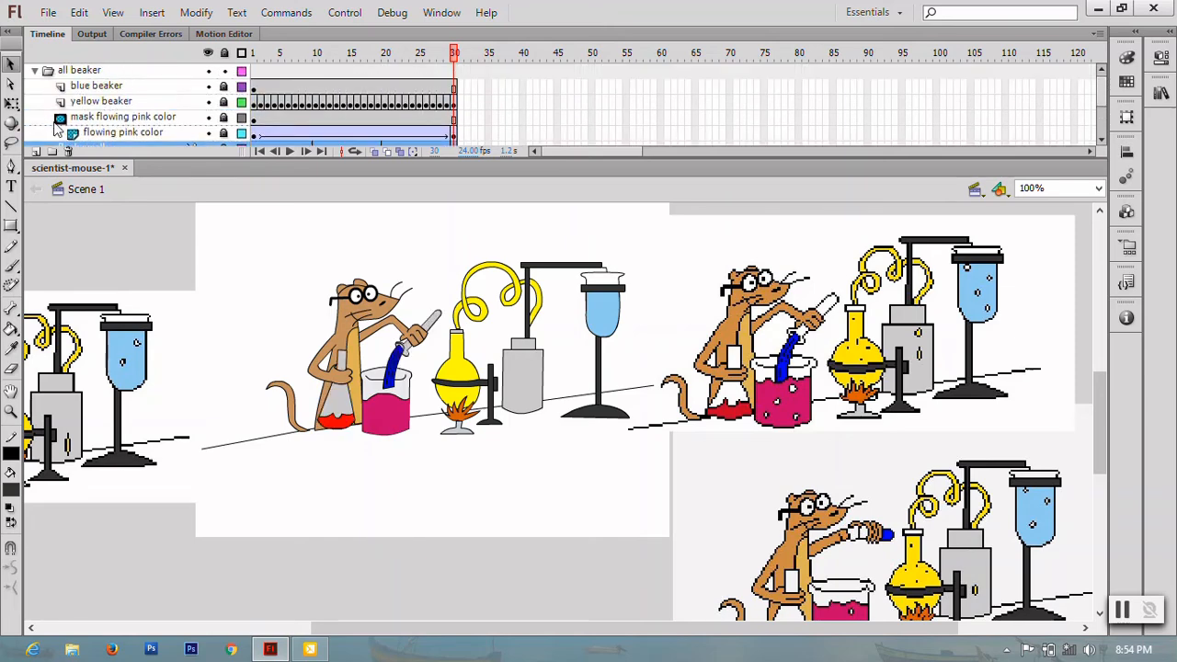
{"action": "scroll", "coordinate": [53, 123], "scroll_direction": "down", "scroll_amount": 2}
{"action": "left_click_drag", "start_coordinate": [78, 119], "coordinate": [126, 129]}
{"action": "scroll", "coordinate": [128, 136], "scroll_direction": "up", "scroll_amount": 4}
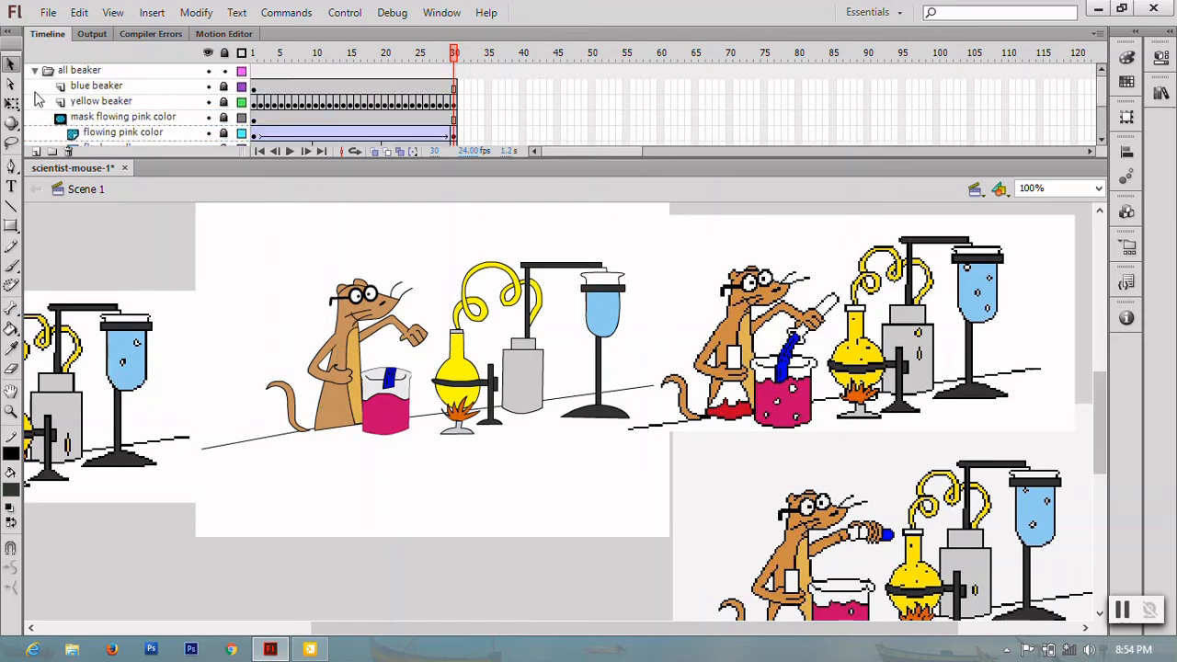
{"action": "scroll", "coordinate": [61, 104], "scroll_direction": "down", "scroll_amount": 3}
{"action": "scroll", "coordinate": [61, 104], "scroll_direction": "down", "scroll_amount": 3}
{"action": "scroll", "coordinate": [101, 112], "scroll_direction": "up", "scroll_amount": 1}
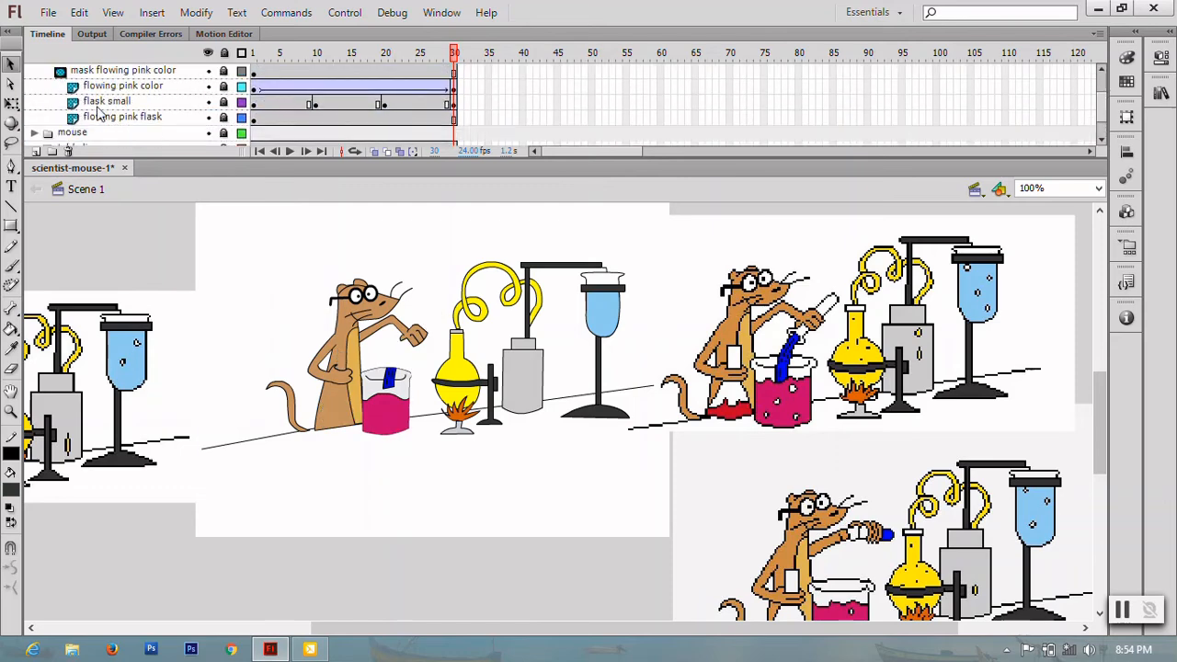
- Try to pull the flask small layer out of the pink mask group, and undo the recent layer changes
{"action": "left_click_drag", "start_coordinate": [61, 103], "coordinate": [31, 115]}
{"action": "scroll", "coordinate": [31, 116], "scroll_direction": "up", "scroll_amount": 3}
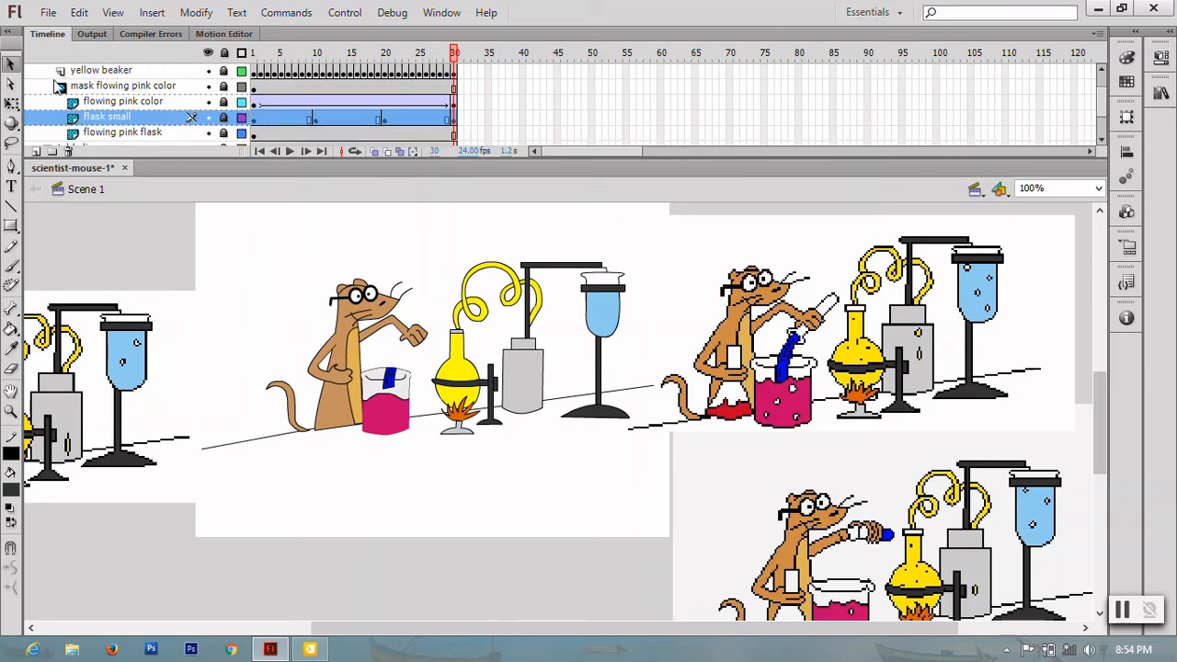
{"action": "key", "text": "ctrl+z"}
{"action": "key", "text": "ctrl+z"}
{"action": "key", "text": "ctrl+z"}
{"action": "key", "text": "ctrl+z"}
{"action": "key", "text": "ctrl+z"}
{"action": "key", "text": "ctrl+z"}
{"action": "key", "text": "ctrl+z"}
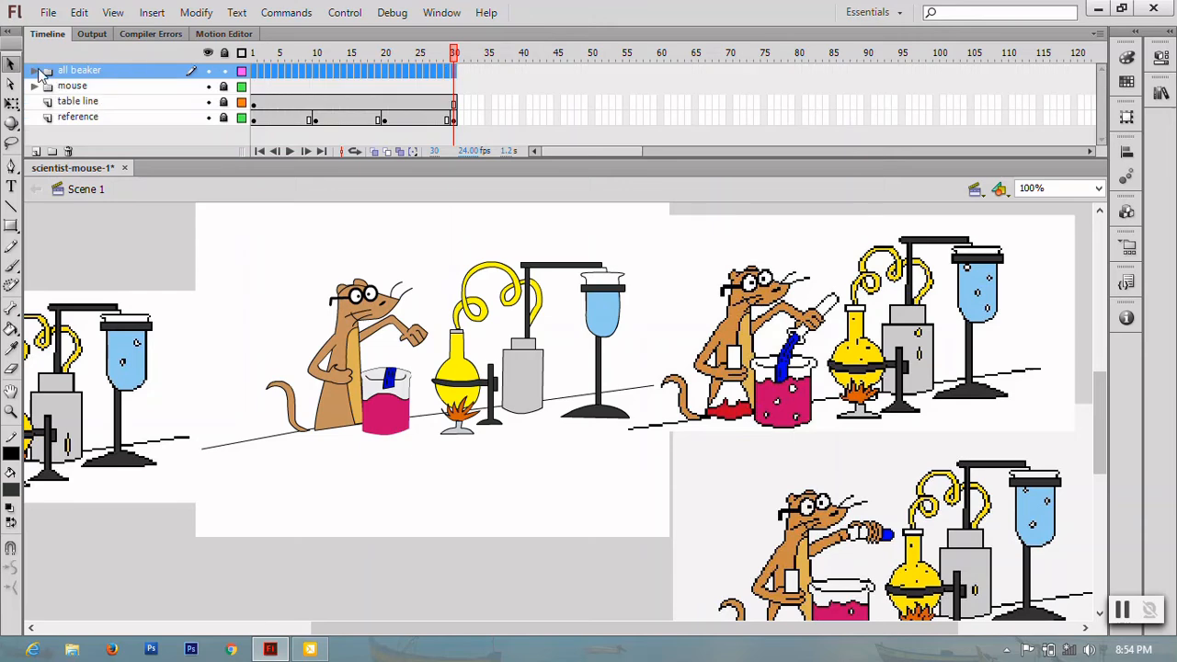
- Expand the all beaker folder, unlock the flask small layer, try to reposition it in the stack, and undo that
{"action": "left_click", "coordinate": [35, 71]}
{"action": "scroll", "coordinate": [173, 113], "scroll_direction": "down", "scroll_amount": 1}
{"action": "left_click", "coordinate": [223, 102]}
{"action": "left_click_drag", "start_coordinate": [74, 105], "coordinate": [116, 111]}
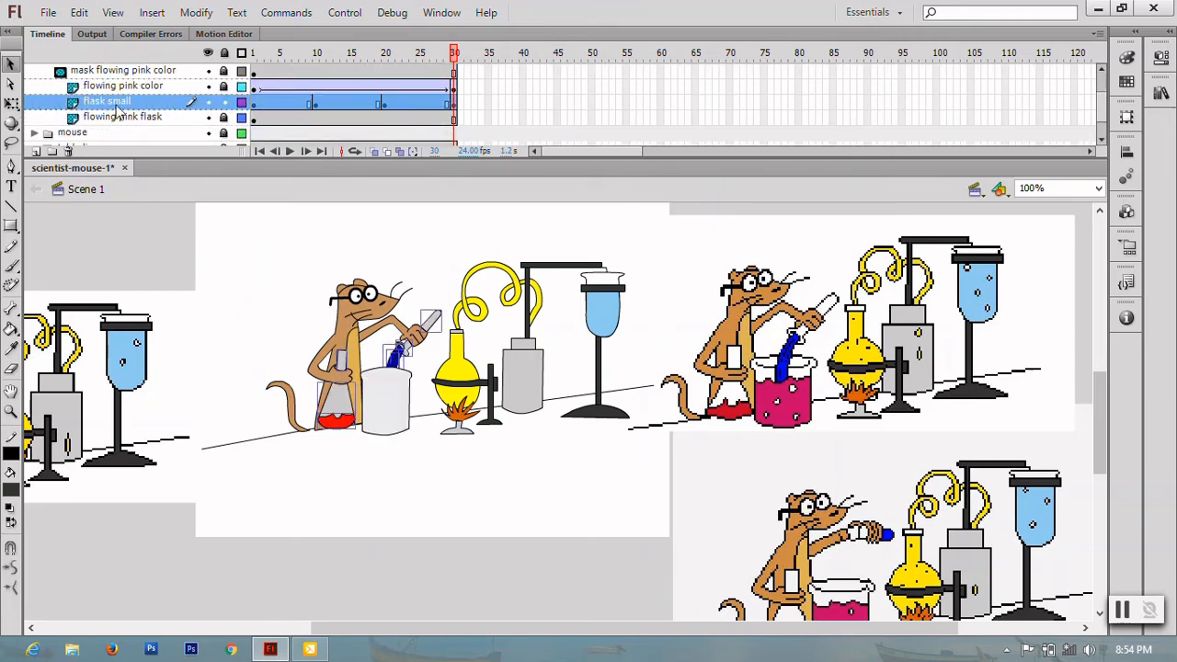
{"action": "key", "text": "ctrl+z"}
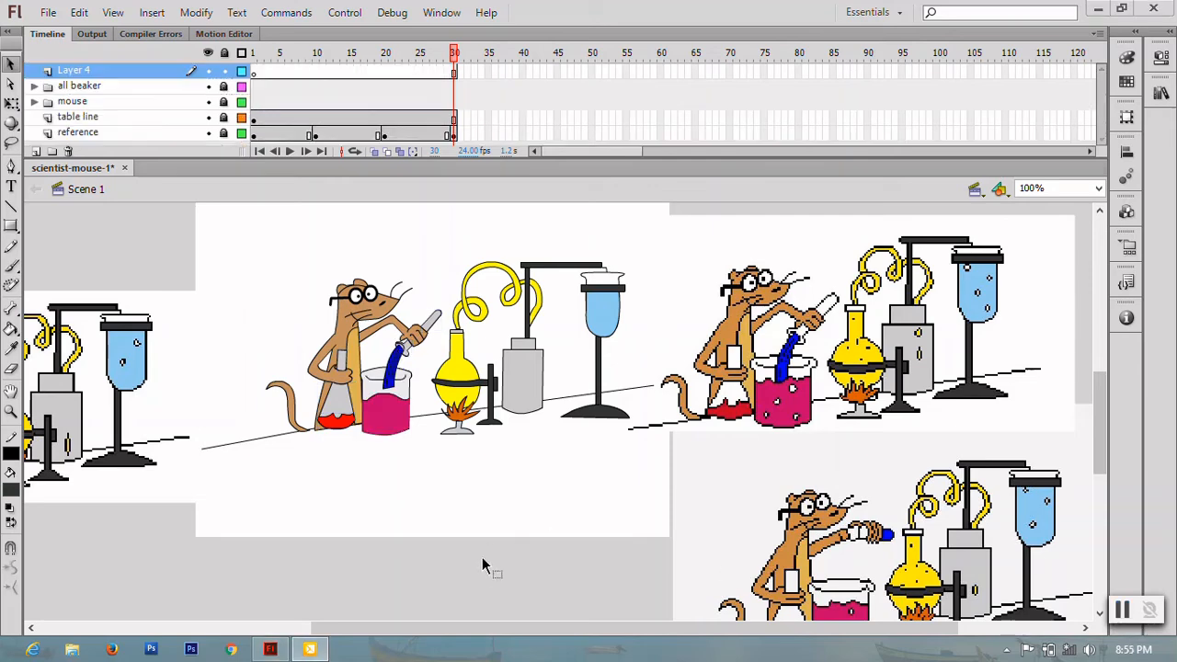
- Rename the new top layer as bubbles
{"action": "double_click", "coordinate": [70, 74]}
{"action": "type", "text": "bubbles"}
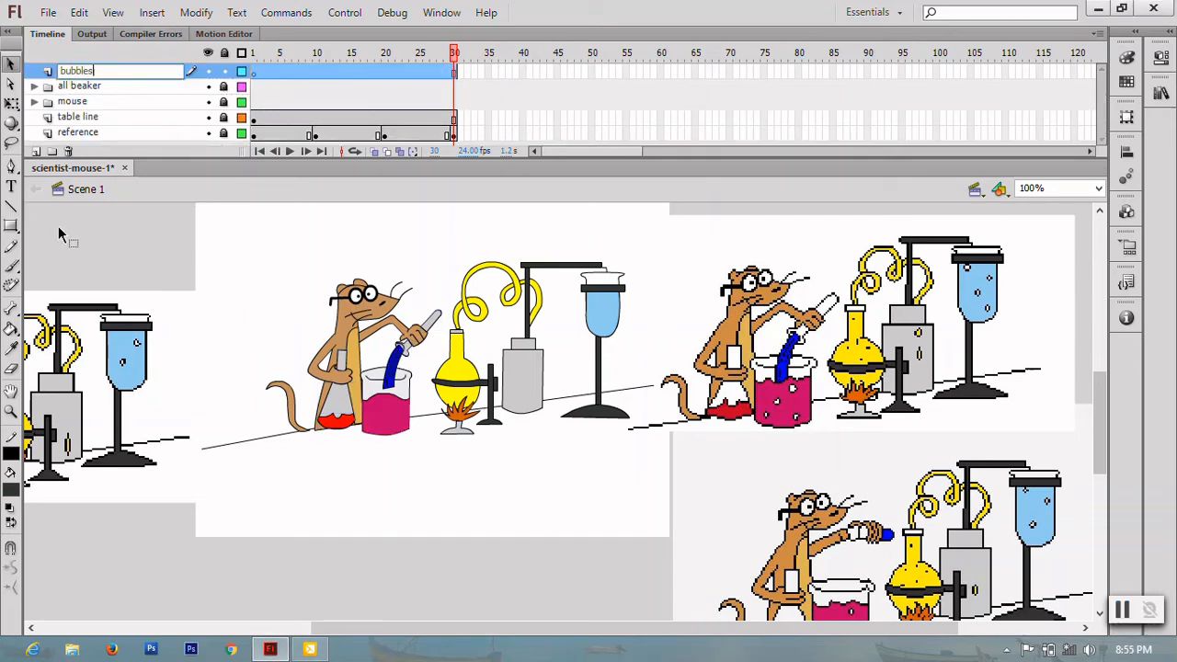
{"action": "left_click", "coordinate": [67, 230]}
- Draw several small white ovals with no outline as bubbles across the pink liquid in the large beaker
{"action": "key", "text": "o"}
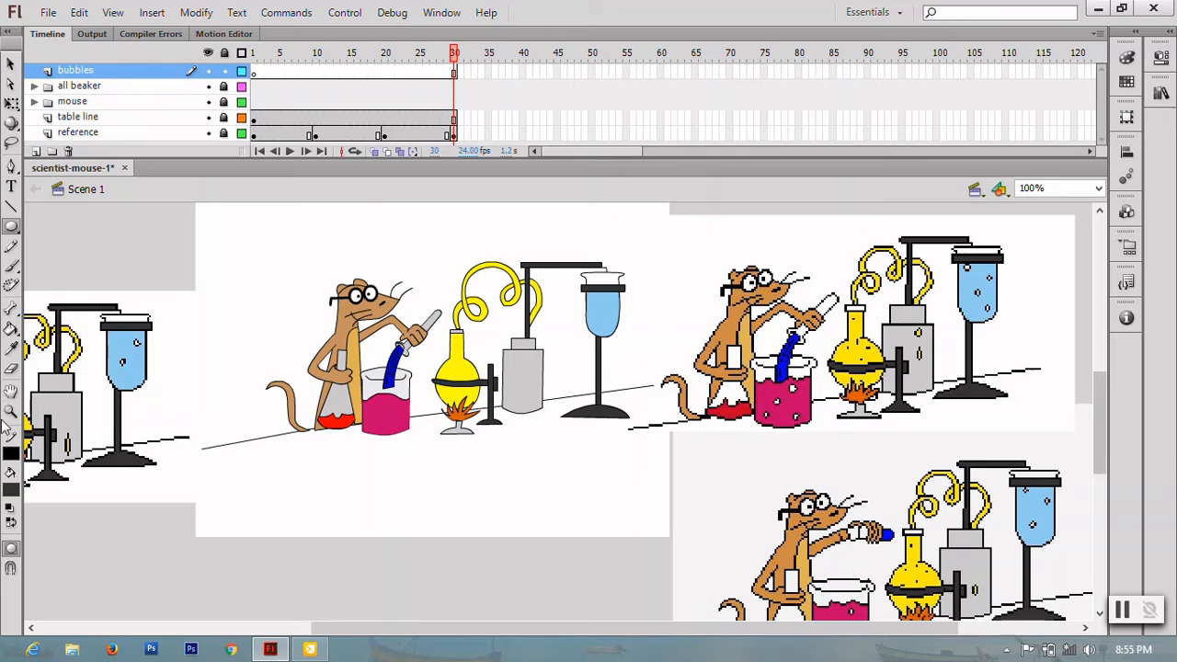
{"action": "left_click", "coordinate": [11, 490]}
{"action": "left_click", "coordinate": [274, 432]}
{"action": "left_click_drag", "start_coordinate": [368, 407], "coordinate": [375, 415]}
{"action": "key", "text": "ctrl+4"}
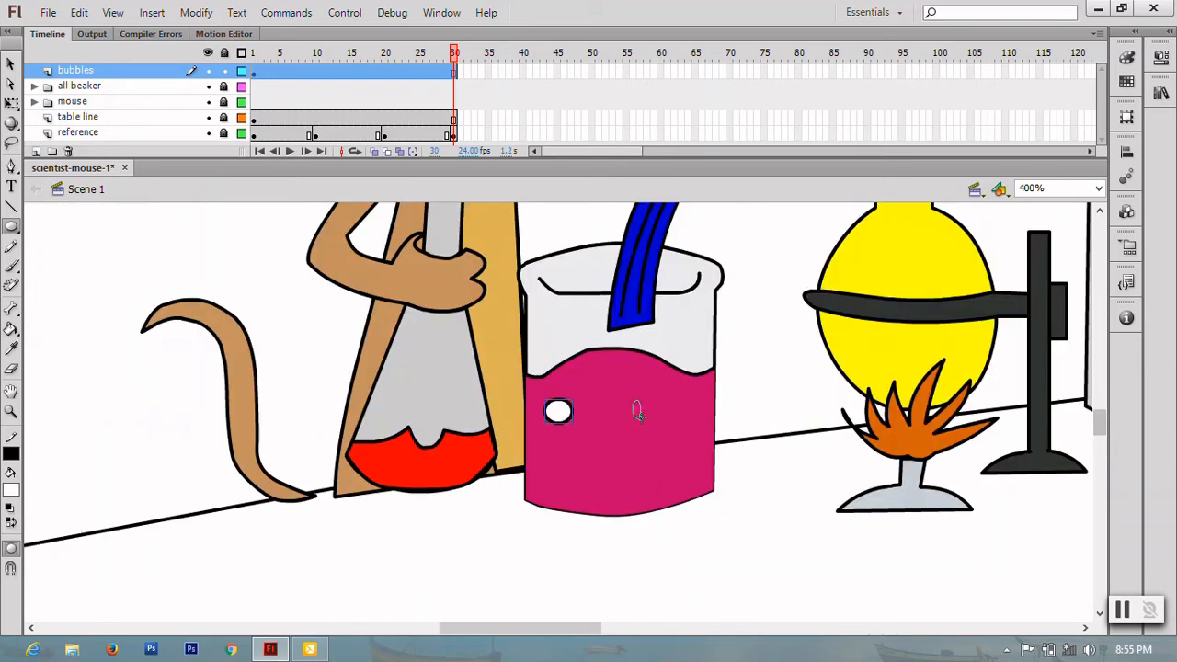
{"action": "key", "text": "ctrl+z"}
{"action": "left_click", "coordinate": [11, 453]}
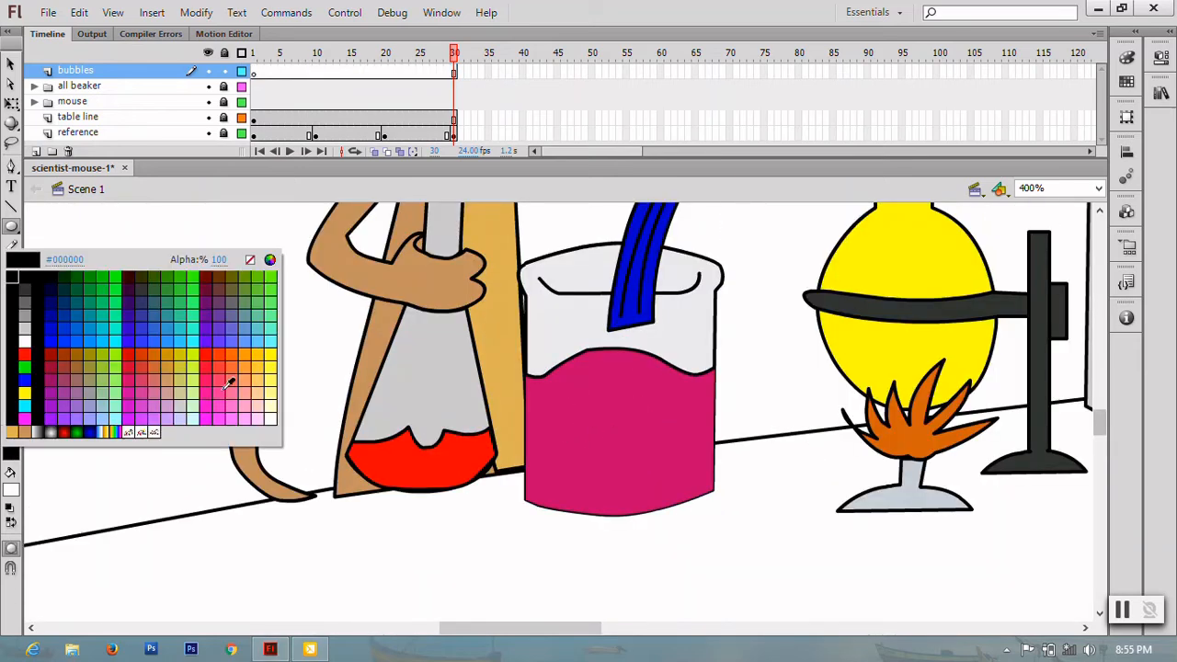
{"action": "left_click", "coordinate": [251, 263]}
{"action": "left_click", "coordinate": [567, 395]}
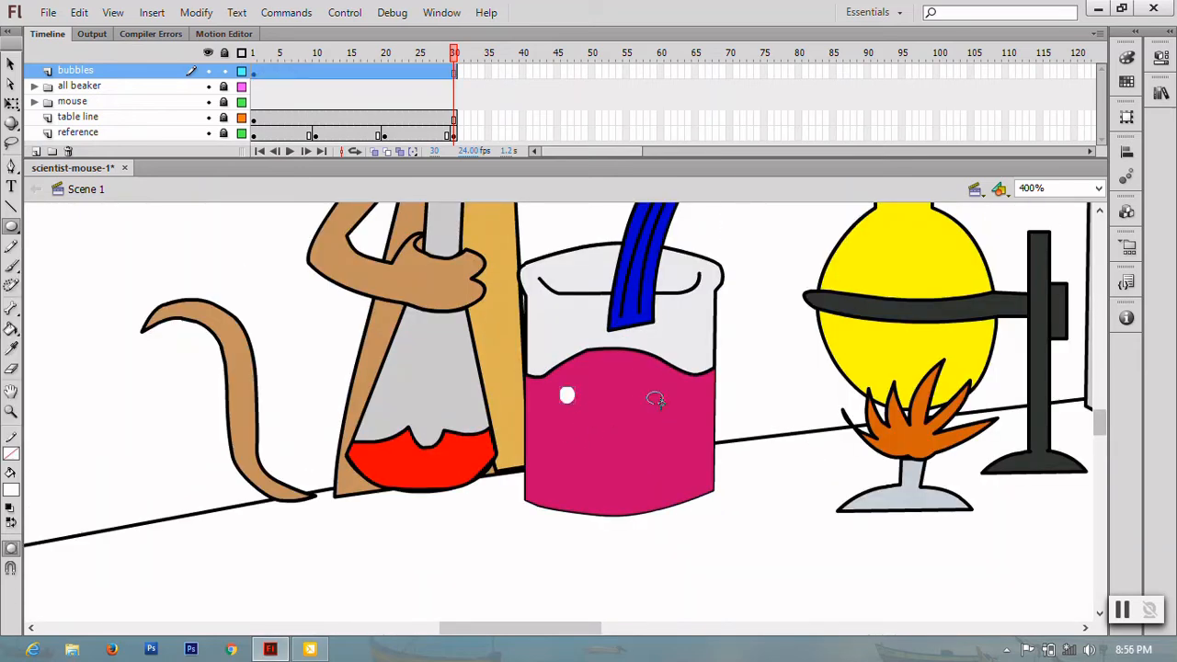
{"action": "left_click", "coordinate": [612, 463]}
{"action": "left_click_drag", "start_coordinate": [720, 460], "coordinate": [269, 512]}
{"action": "key", "text": "ctrl+minus"}
{"action": "key", "text": "ctrl+minus"}
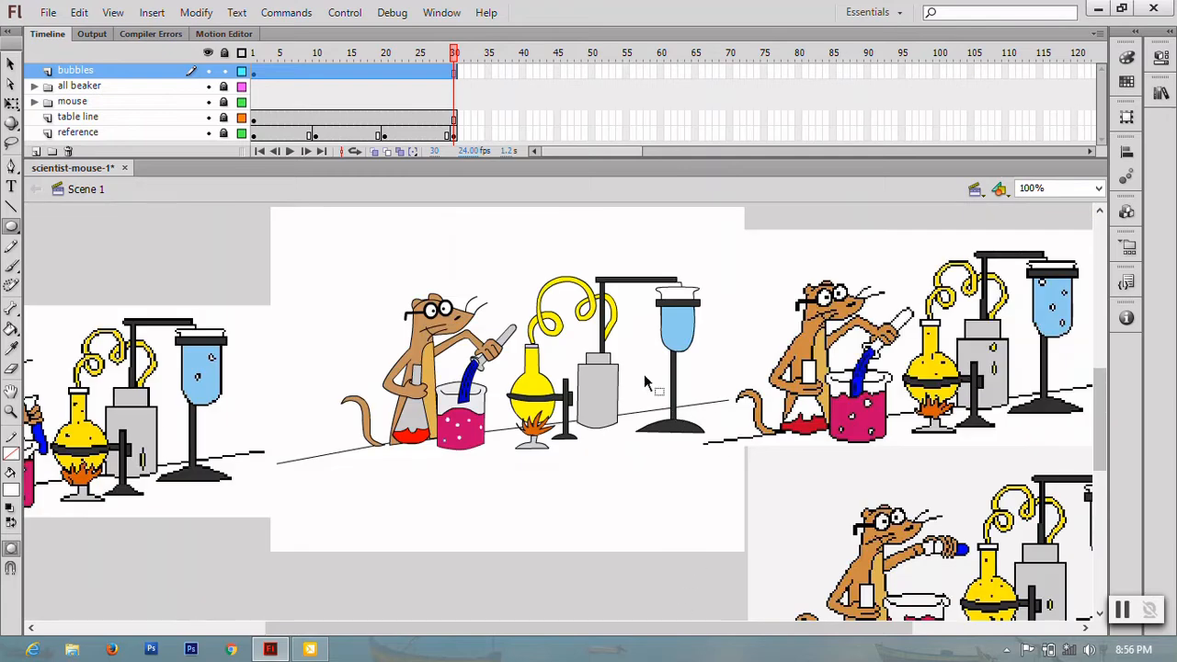
- Draw small white bubbles of varying size inside the blue beaker's liquid
{"action": "key", "text": "ctrl+equal"}
{"action": "left_click_drag", "start_coordinate": [652, 389], "coordinate": [459, 559]}
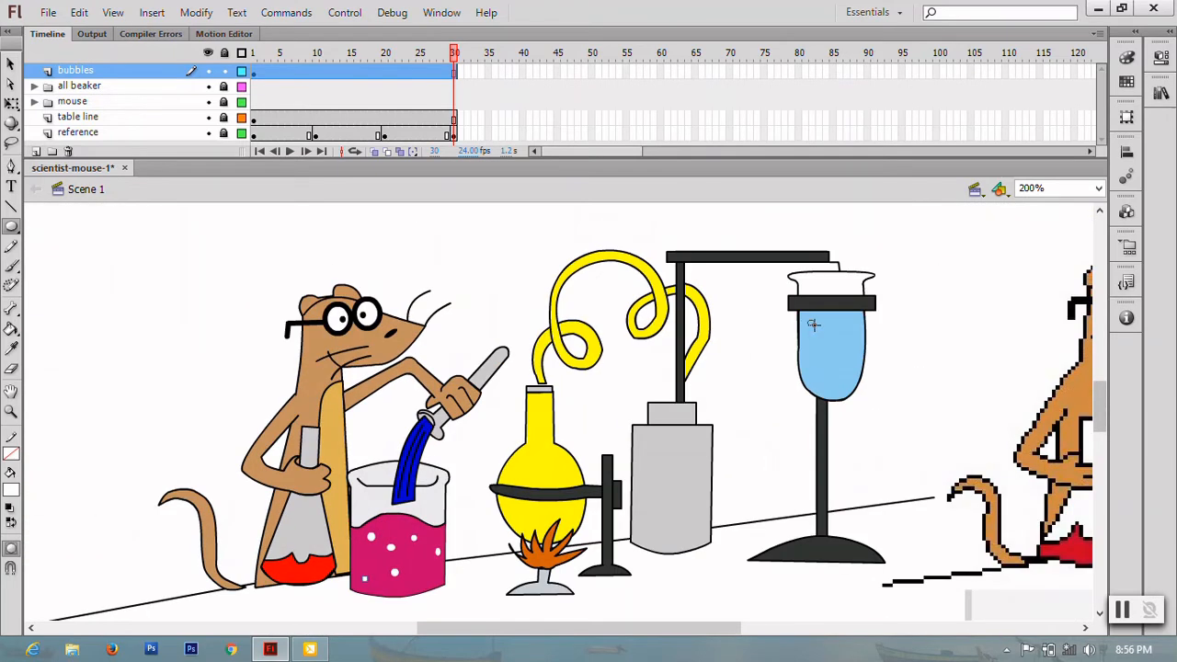
{"action": "left_click", "coordinate": [847, 333]}
{"action": "left_click", "coordinate": [844, 384]}
- Set the fill to dark grey #303531 and draw narrow upright oval bubbles inside the yellow flask
{"action": "left_click", "coordinate": [14, 489]}
{"action": "key", "text": "Escape"}
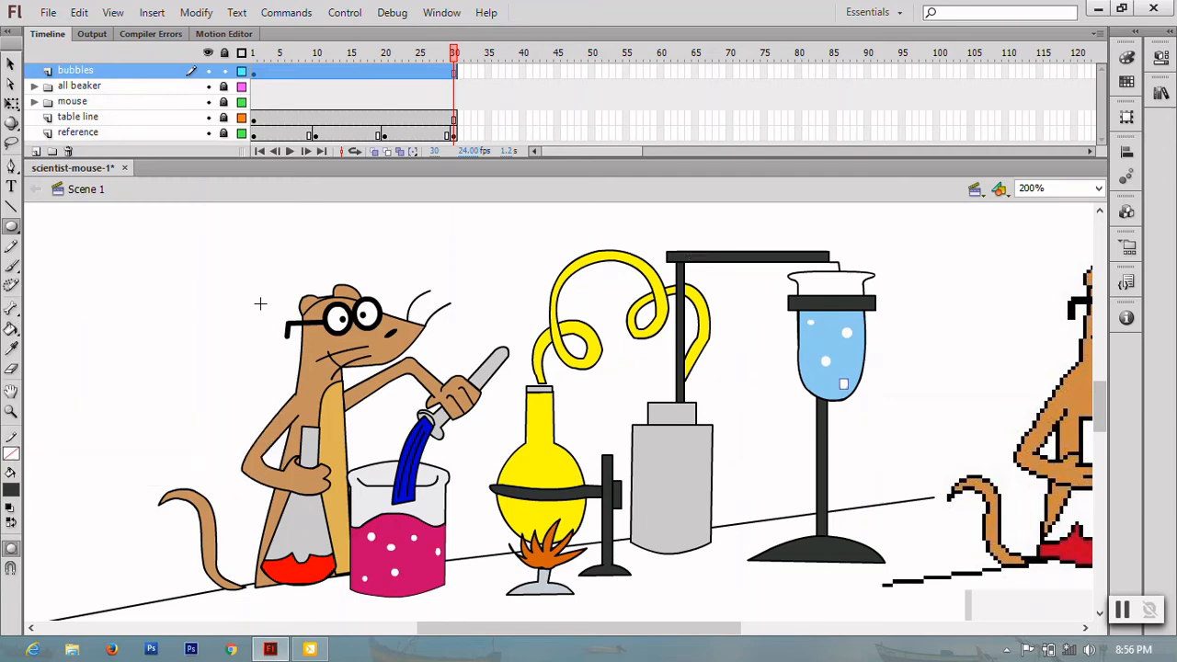
{"action": "key", "text": "v"}
{"action": "left_click", "coordinate": [227, 398]}
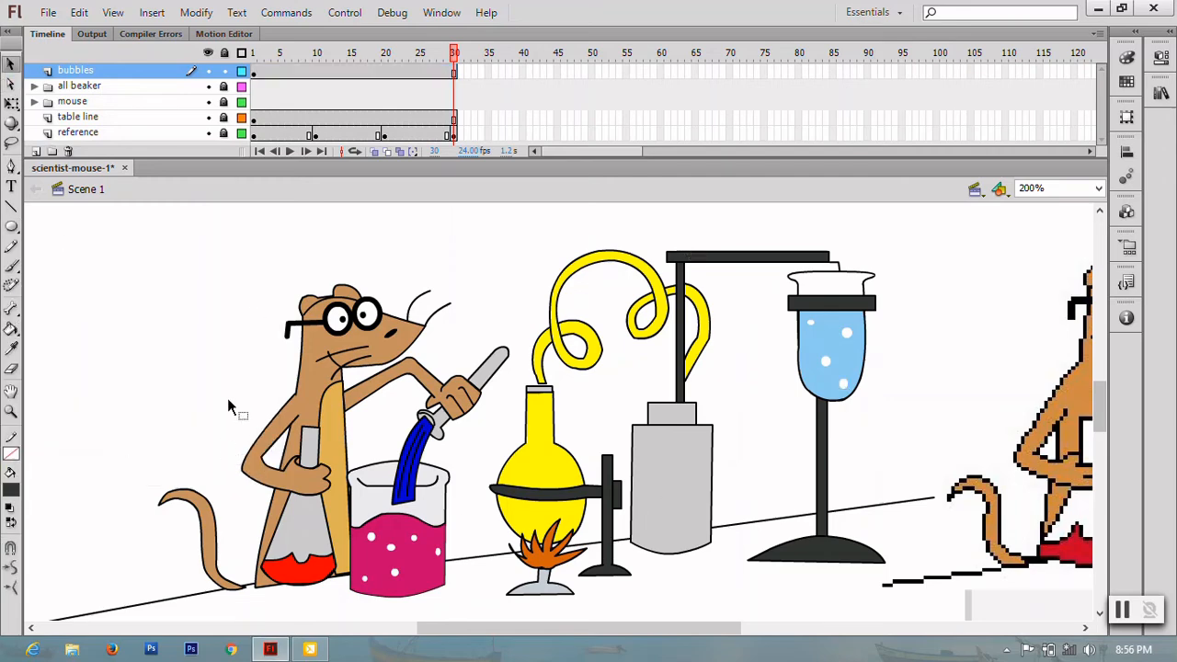
{"action": "key", "text": "o"}
{"action": "left_click_drag", "start_coordinate": [535, 432], "coordinate": [543, 470]}
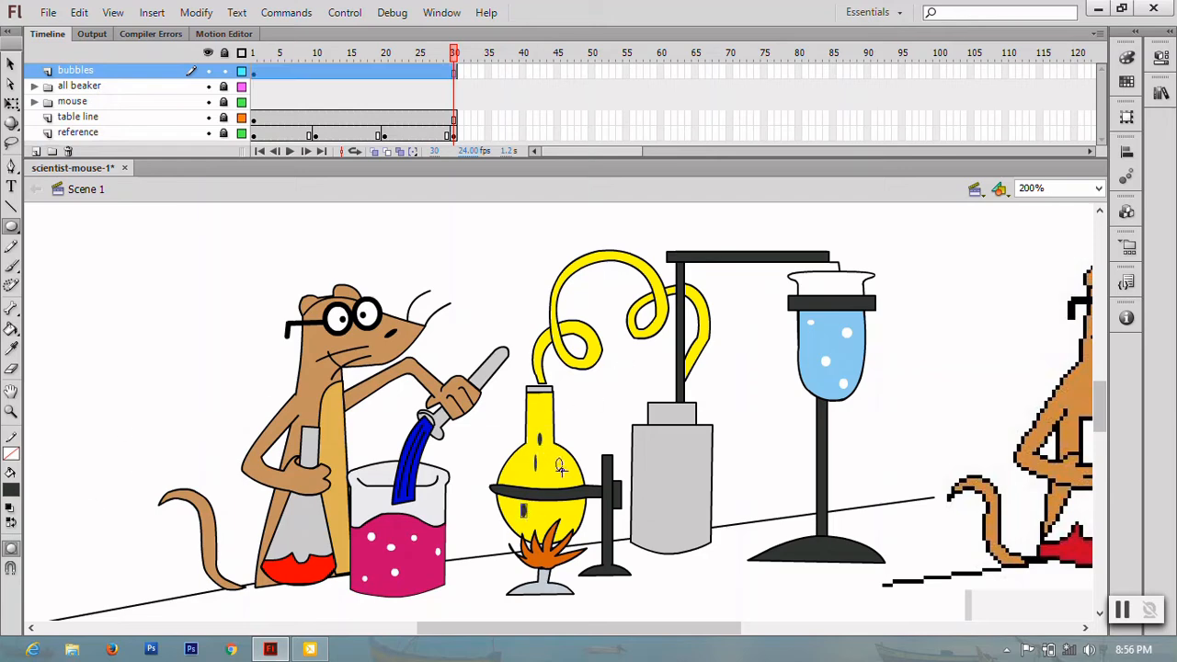
{"action": "left_click", "coordinate": [670, 503]}
- Change the fill to yellow, draw five small bubbles across the grey cylinder, and save the document
{"action": "left_click", "coordinate": [11, 499]}
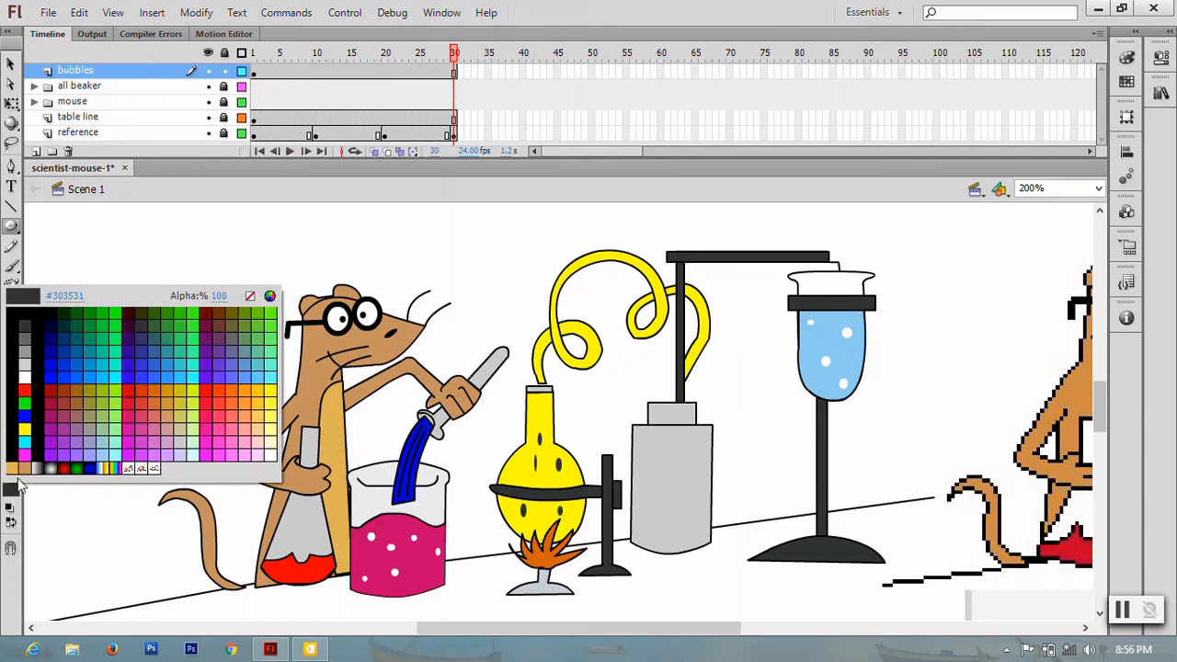
{"action": "left_click", "coordinate": [541, 447]}
{"action": "key", "text": "o"}
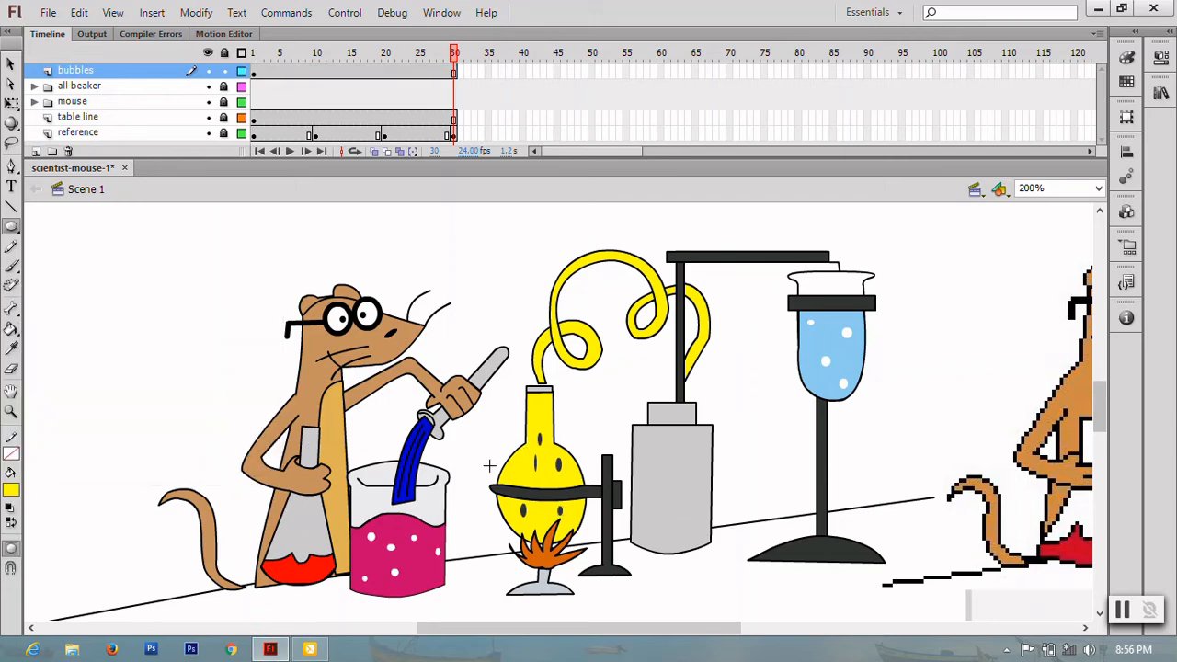
{"action": "left_click_drag", "start_coordinate": [658, 440], "coordinate": [669, 452]}
{"action": "left_click_drag", "start_coordinate": [666, 518], "coordinate": [677, 528]}
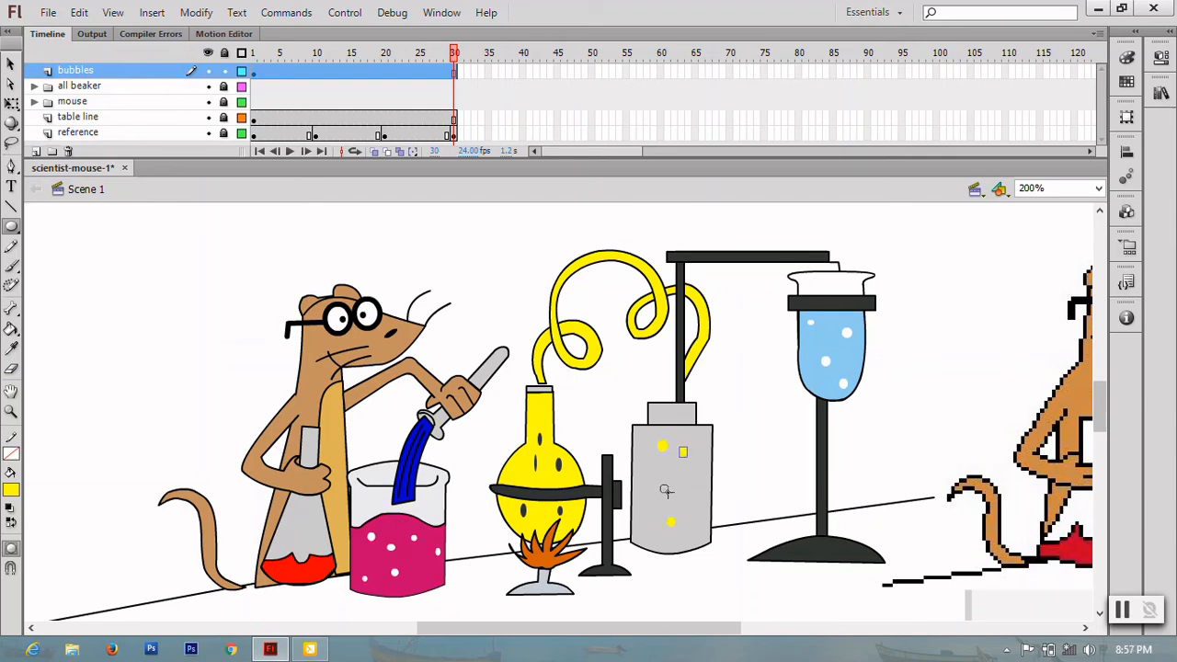
{"action": "left_click_drag", "start_coordinate": [692, 492], "coordinate": [701, 502]}
{"action": "key", "text": "v"}
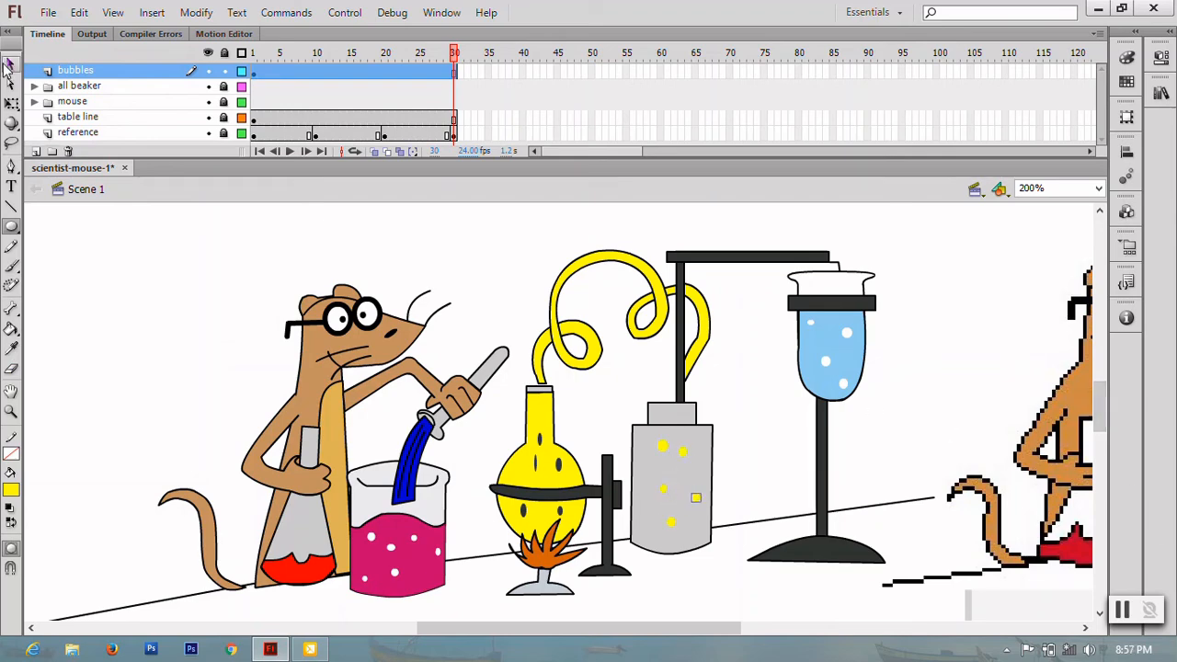
{"action": "left_click", "coordinate": [164, 354]}
{"action": "key", "text": "ctrl+s"}
- Insert a keyframe at frame 2 of the bubbles layer
{"action": "left_click", "coordinate": [254, 74]}
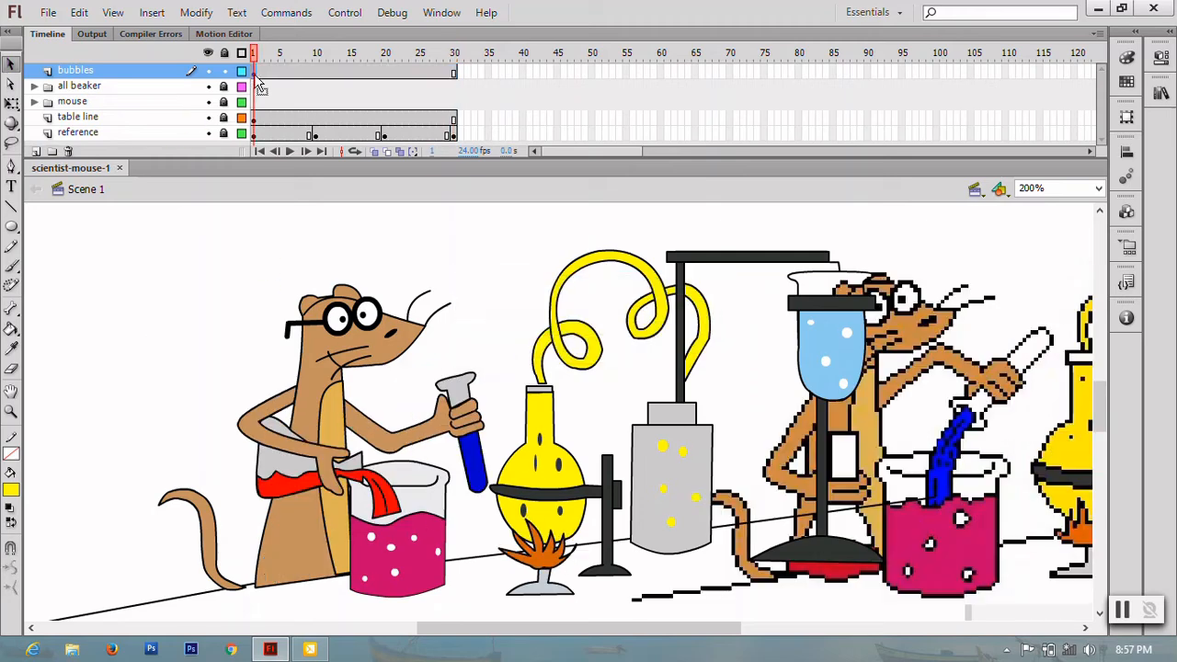
{"action": "left_click", "coordinate": [260, 73]}
- Unlock the reference layer, move its first artwork rightward clear of the drawn equipment, and lock the layer again
{"action": "left_click", "coordinate": [224, 132]}
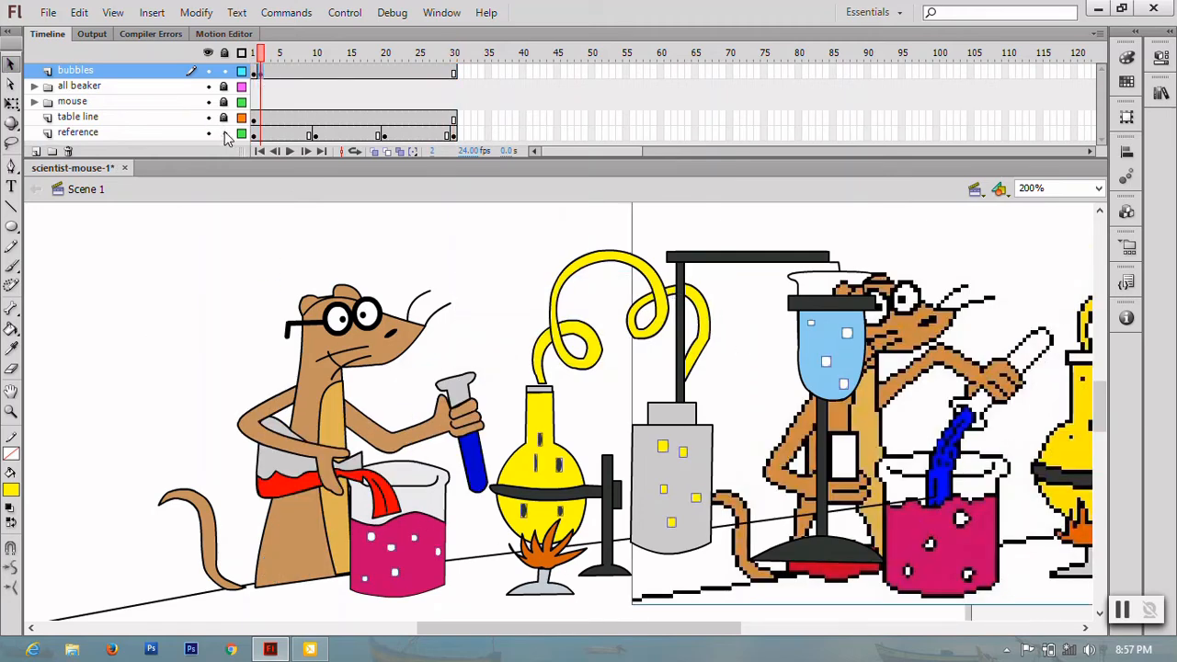
{"action": "left_click_drag", "start_coordinate": [796, 379], "coordinate": [1151, 357]}
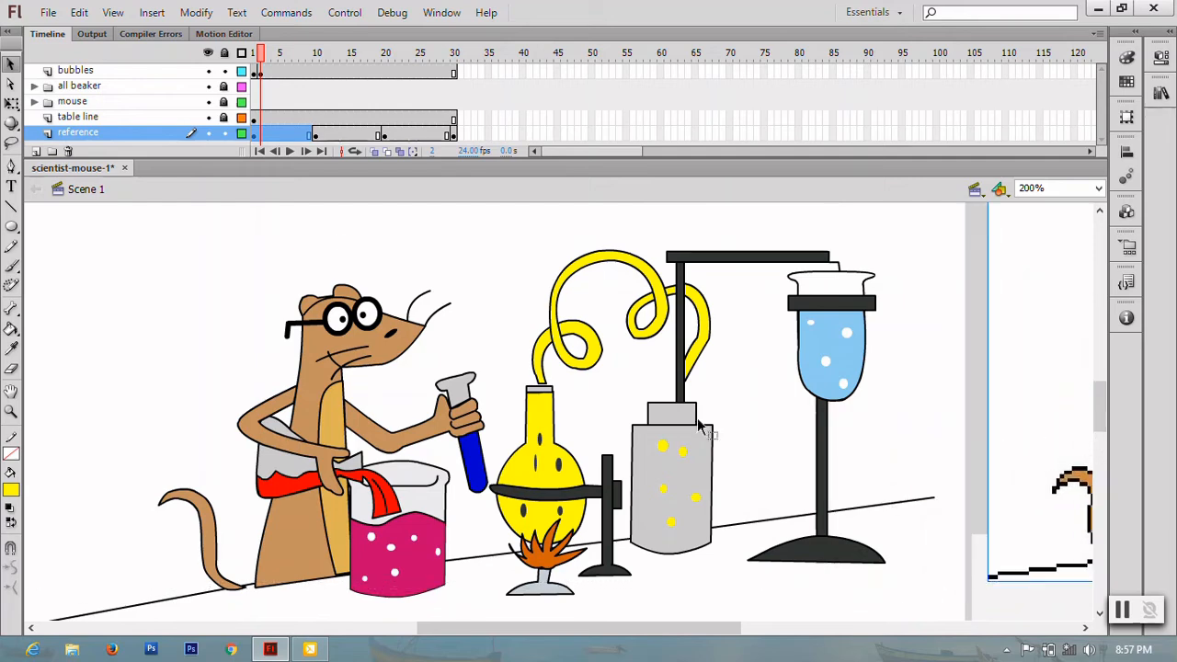
{"action": "left_click", "coordinate": [223, 133]}
- On frame 2 of the bubbles layer, delete one bubble in the pink beaker and rearrange the others
{"action": "left_click", "coordinate": [108, 71]}
{"action": "left_click", "coordinate": [260, 71]}
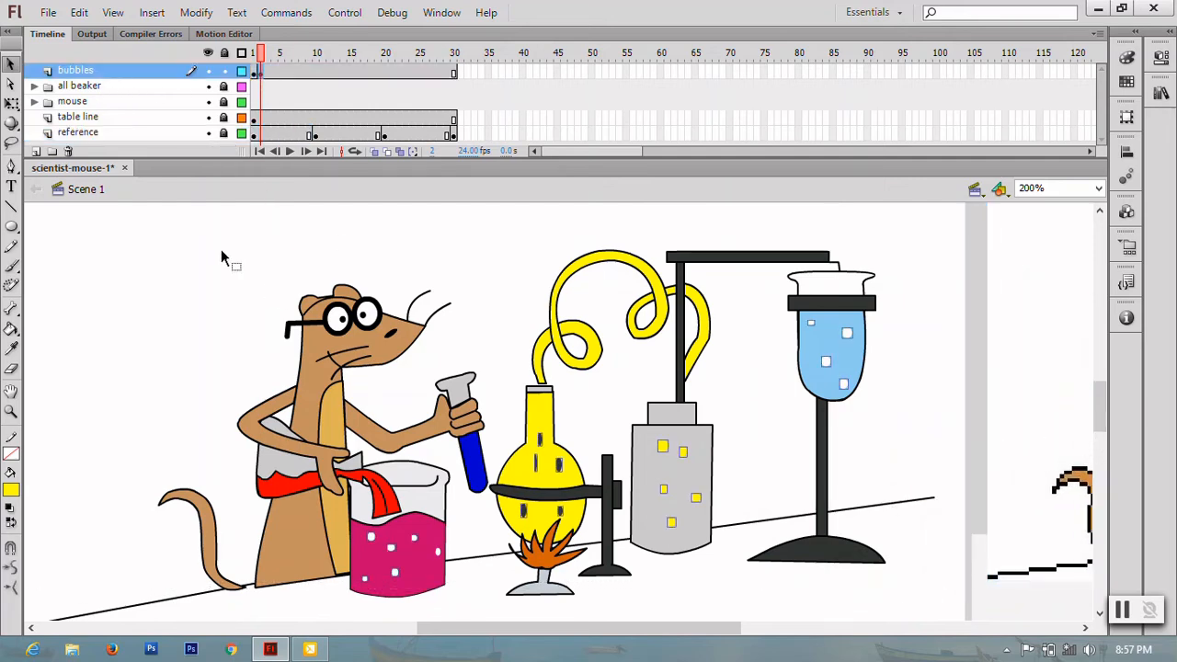
{"action": "left_click", "coordinate": [372, 600]}
{"action": "left_click", "coordinate": [363, 581]}
{"action": "key", "text": "Delete"}
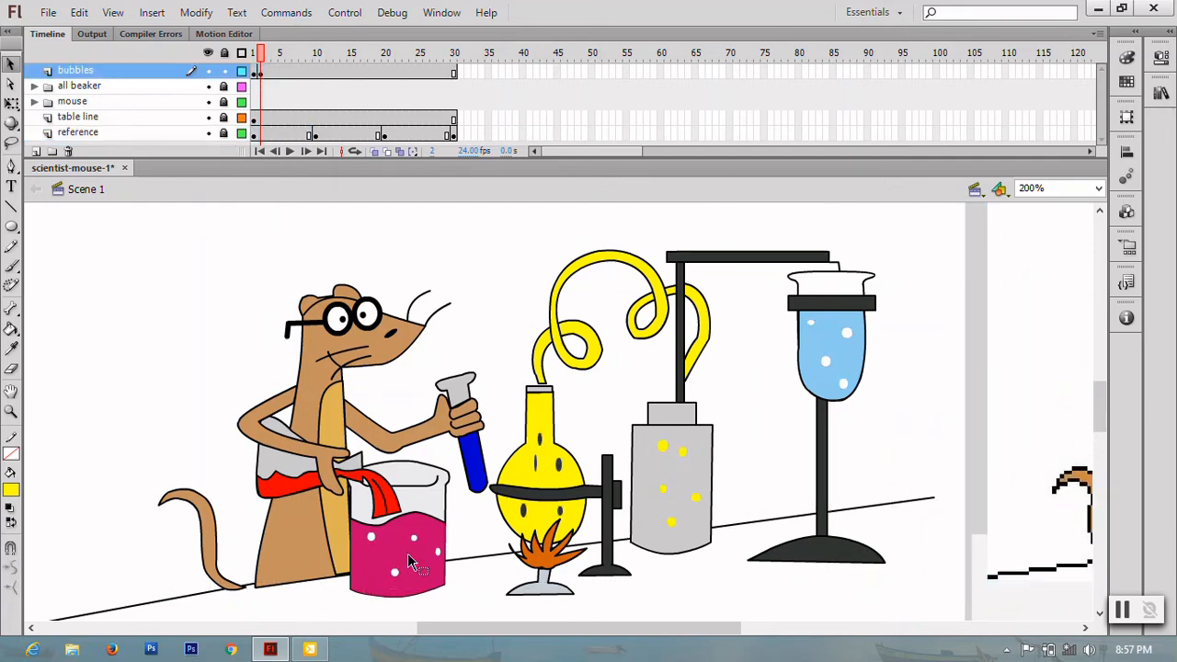
{"action": "left_click", "coordinate": [393, 573]}
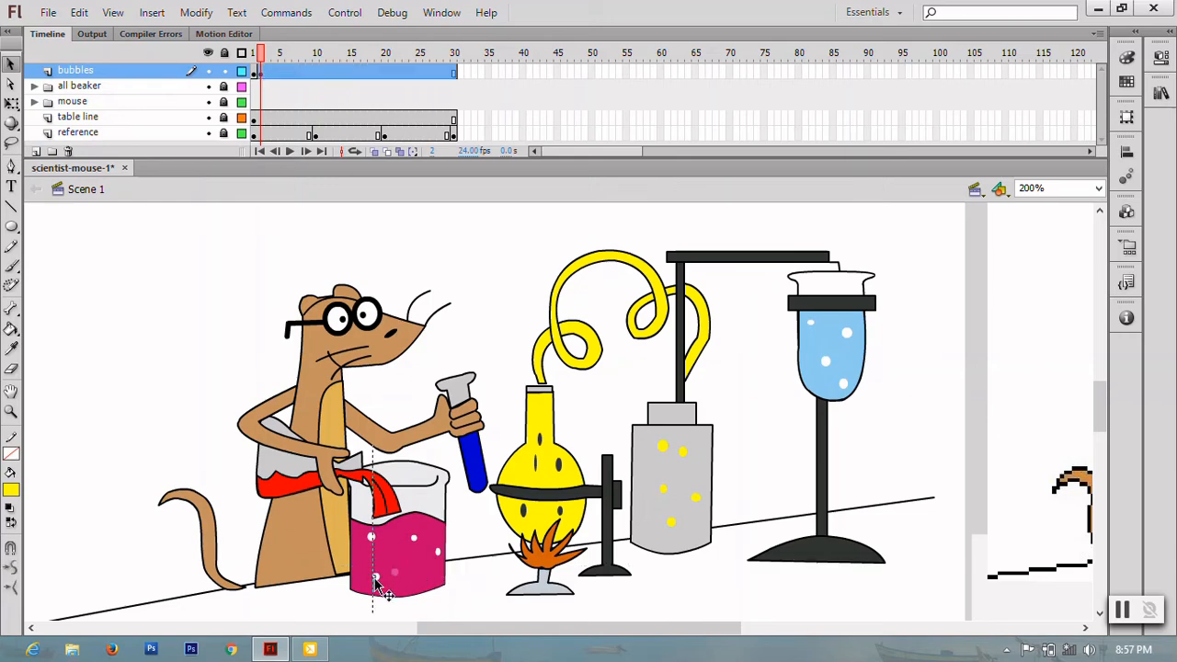
{"action": "left_click_drag", "start_coordinate": [374, 578], "coordinate": [376, 577]}
{"action": "left_click_drag", "start_coordinate": [414, 538], "coordinate": [404, 573]}
{"action": "left_click_drag", "start_coordinate": [414, 540], "coordinate": [412, 565]}
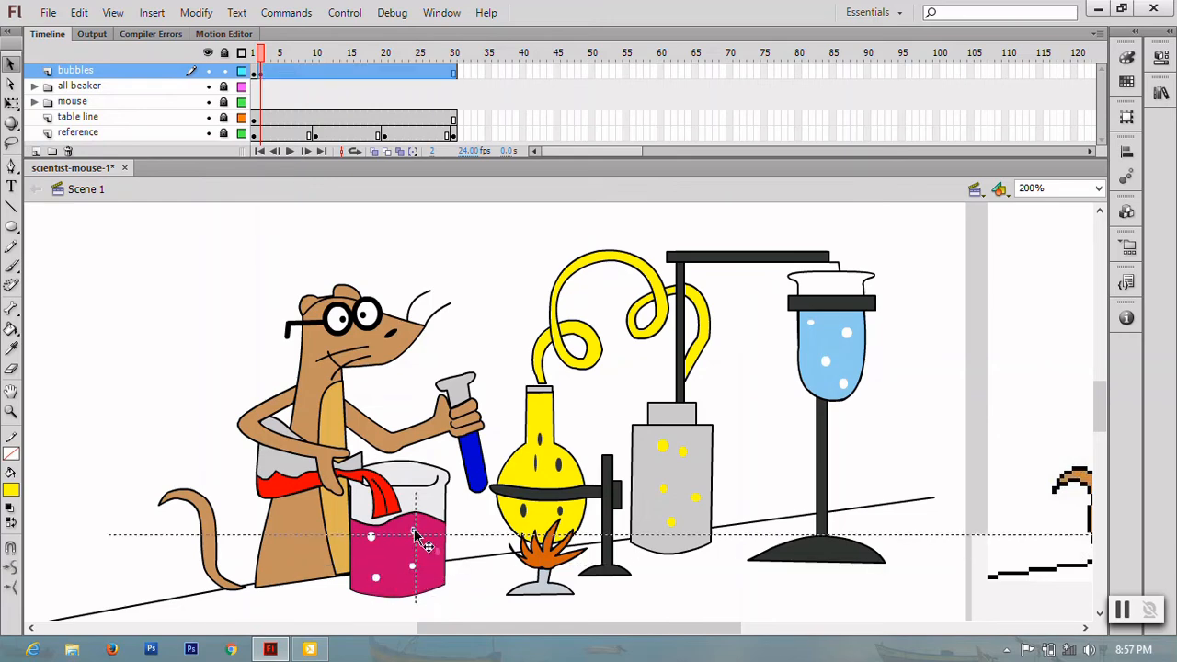
- On frame 2, delete two dark bubbles in the yellow flask and move the remaining ones to new spots
{"action": "left_click", "coordinate": [547, 529]}
{"action": "left_click", "coordinate": [538, 469]}
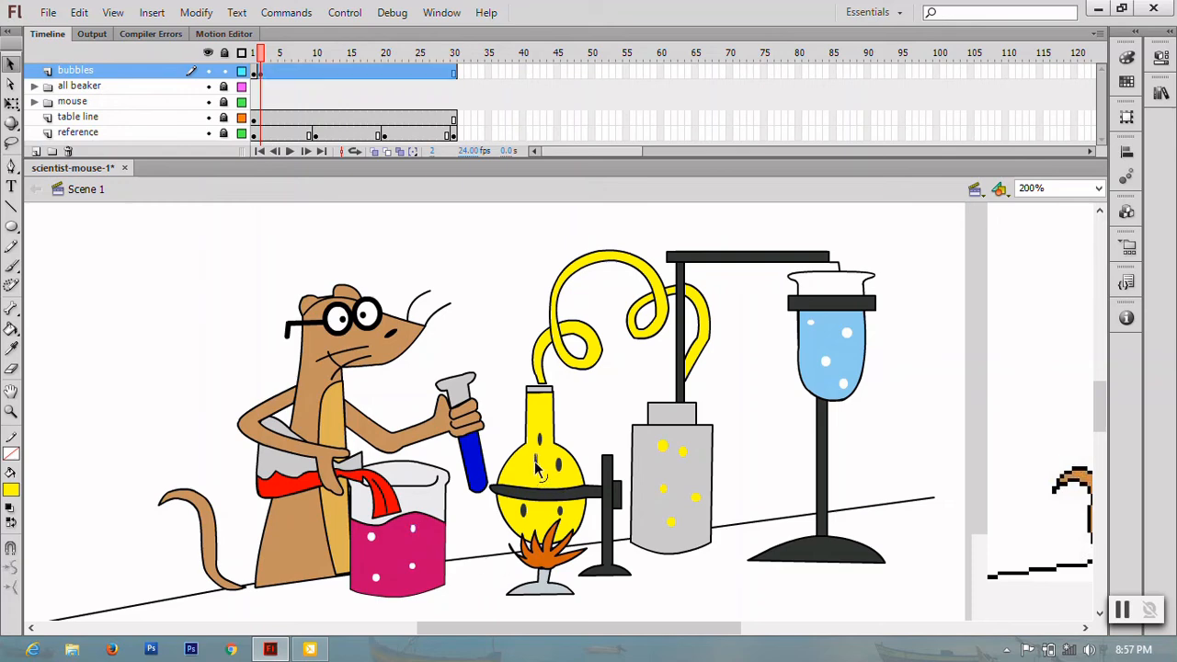
{"action": "key", "text": "Delete"}
{"action": "left_click", "coordinate": [558, 468]}
{"action": "key", "text": "Delete"}
{"action": "mouse_move", "coordinate": [561, 512]}
{"action": "left_mouse_down"}
{"action": "mouse_move", "coordinate": [549, 474]}
{"action": "mouse_move", "coordinate": [541, 517]}
{"action": "left_mouse_up"}
{"action": "left_click_drag", "start_coordinate": [542, 448], "coordinate": [520, 486]}
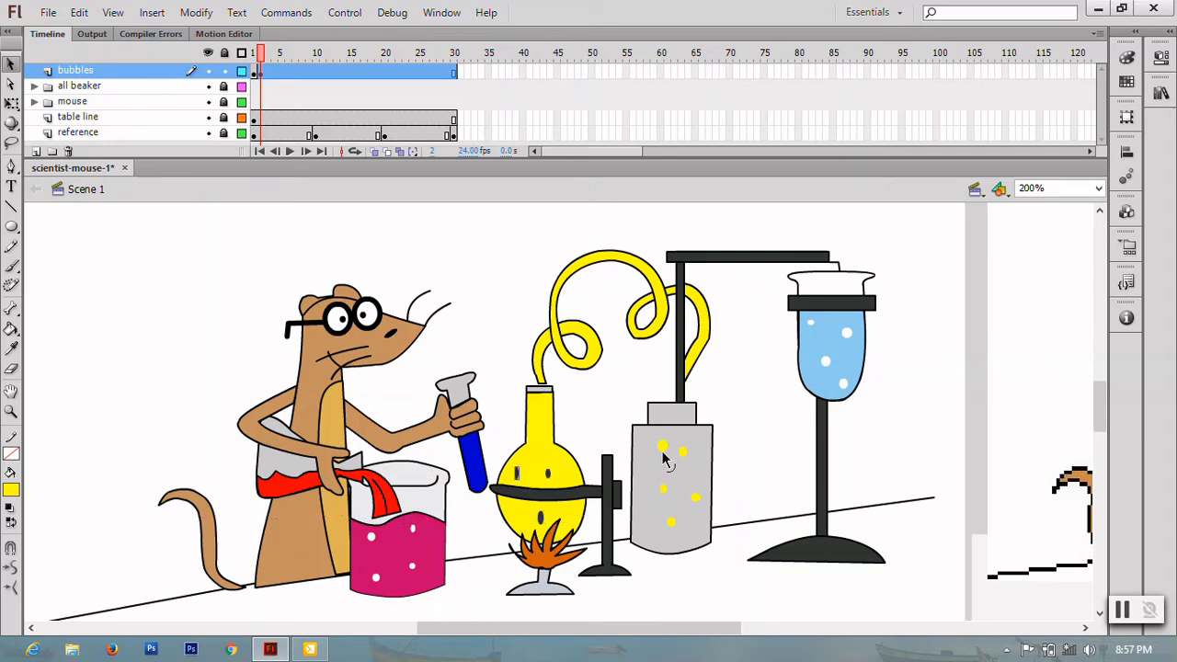
- On frame 2, delete two yellow bubbles in the grey cylinder and shift the remaining three
{"action": "key", "text": "Delete"}
{"action": "left_click", "coordinate": [695, 498]}
{"action": "key", "text": "Delete"}
{"action": "left_click_drag", "start_coordinate": [671, 522], "coordinate": [694, 485]}
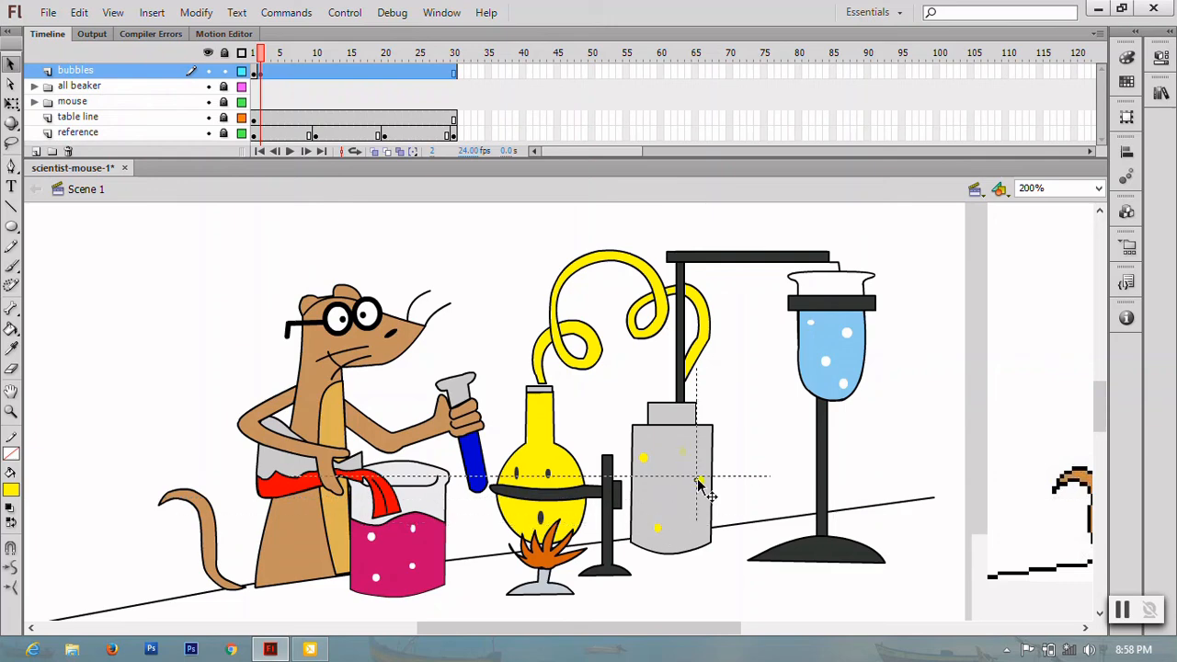
- On frame 2, delete two white bubbles in the blue funnel, move the remaining two to new spots, and save the file
{"action": "left_click", "coordinate": [855, 385]}
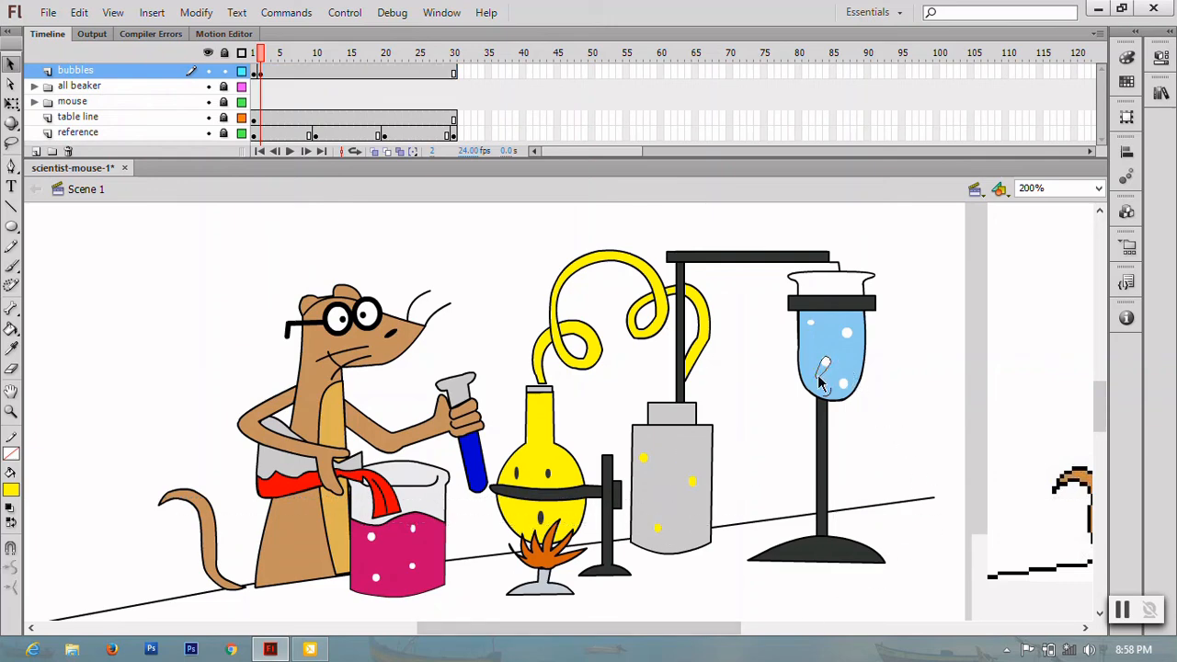
{"action": "double_click", "coordinate": [826, 364]}
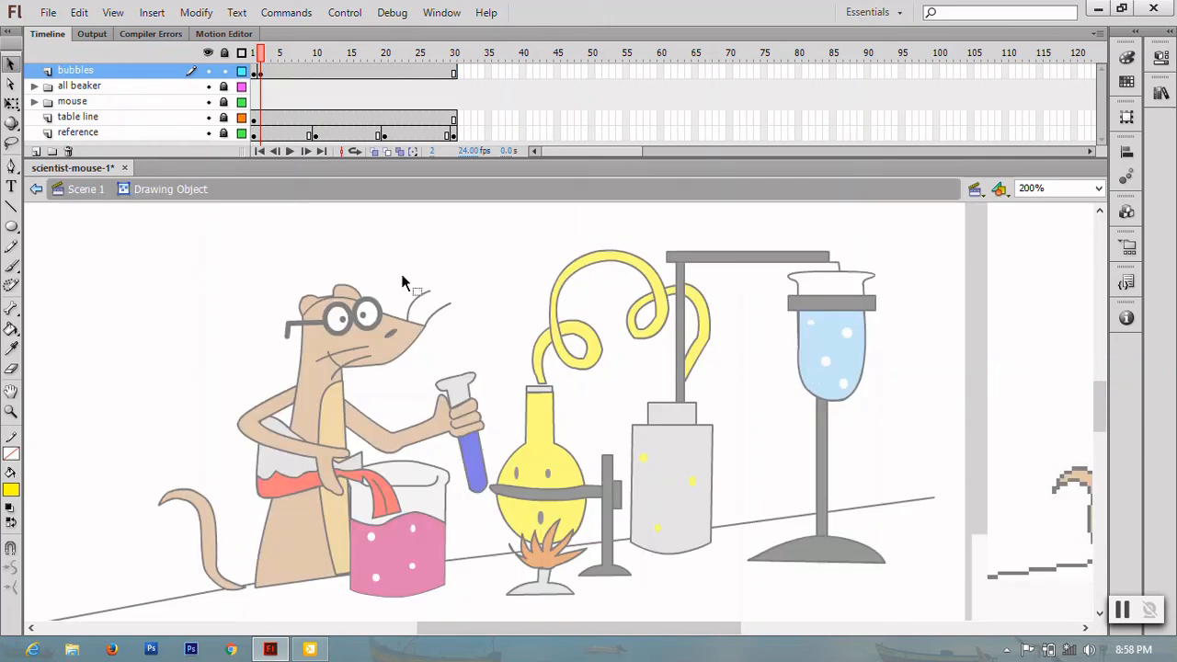
{"action": "left_click", "coordinate": [86, 189]}
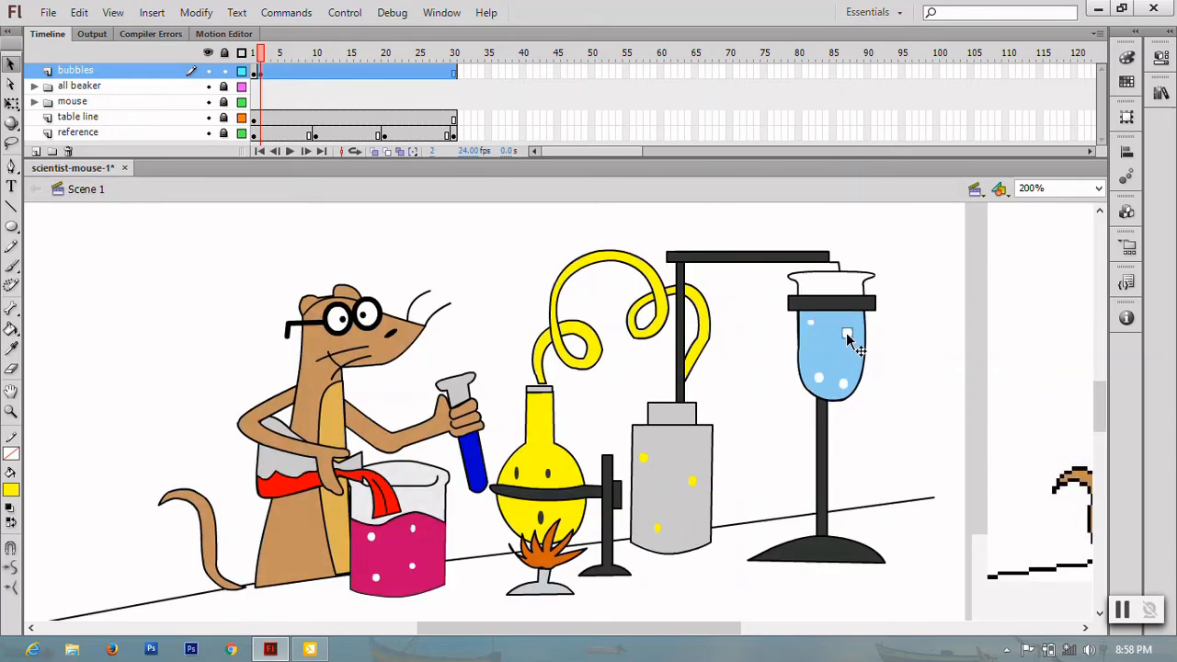
{"action": "key", "text": "Delete"}
{"action": "left_click_drag", "start_coordinate": [810, 323], "coordinate": [833, 330]}
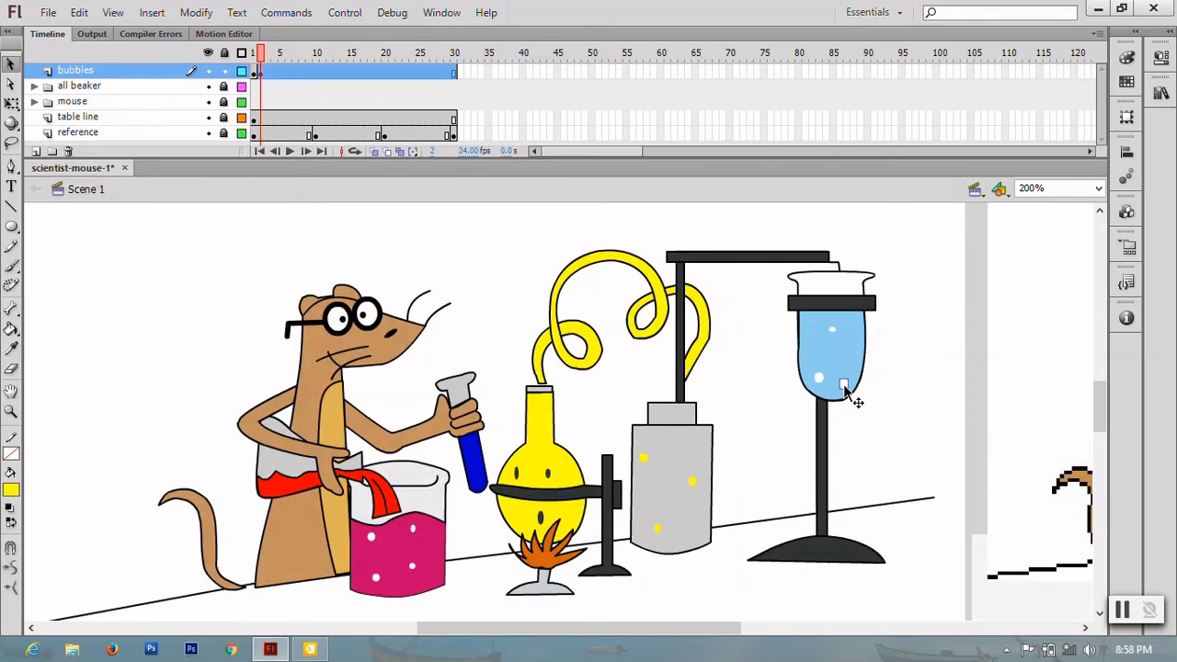
{"action": "left_click", "coordinate": [846, 394]}
{"action": "key", "text": "ctrl+s"}
- Add a keyframe at frame 3 of the bubbles layer and copy the frame 1 bubbles onto it
{"action": "left_click", "coordinate": [261, 72]}
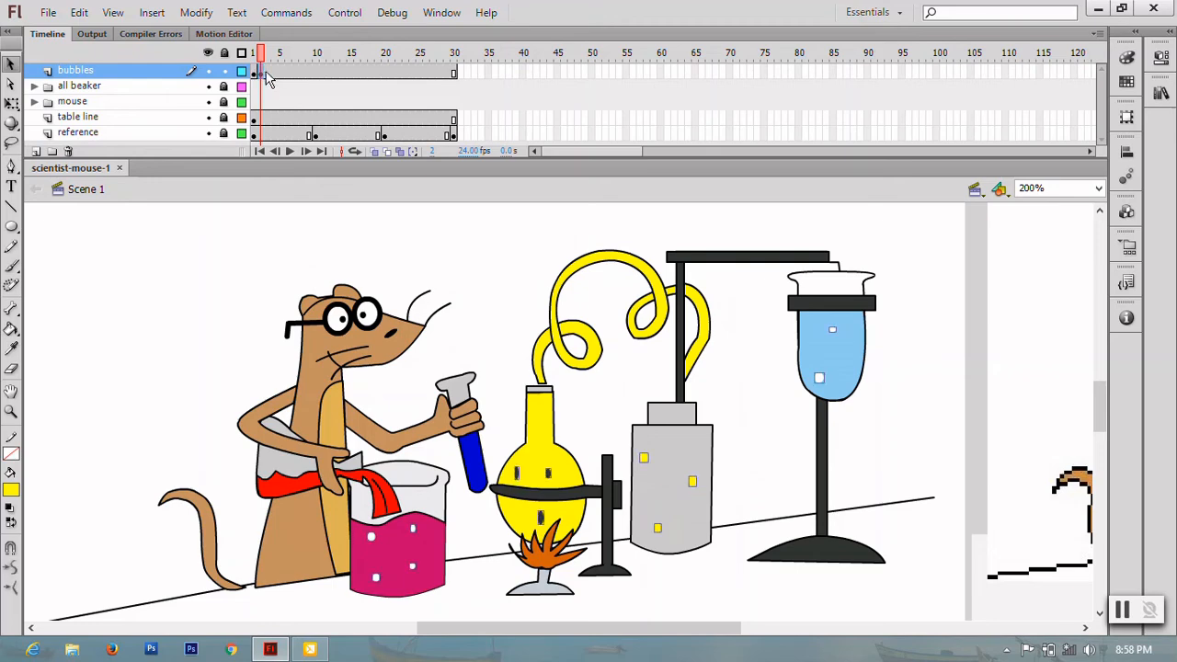
{"action": "key", "text": "F6"}
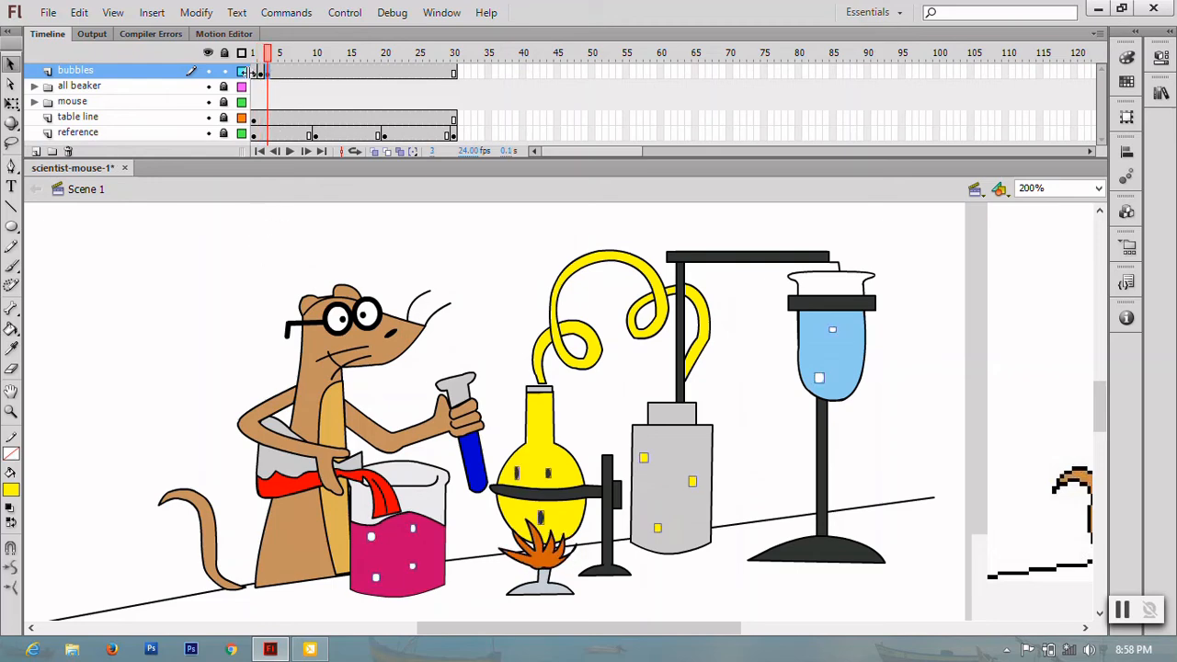
{"action": "left_click", "coordinate": [210, 424]}
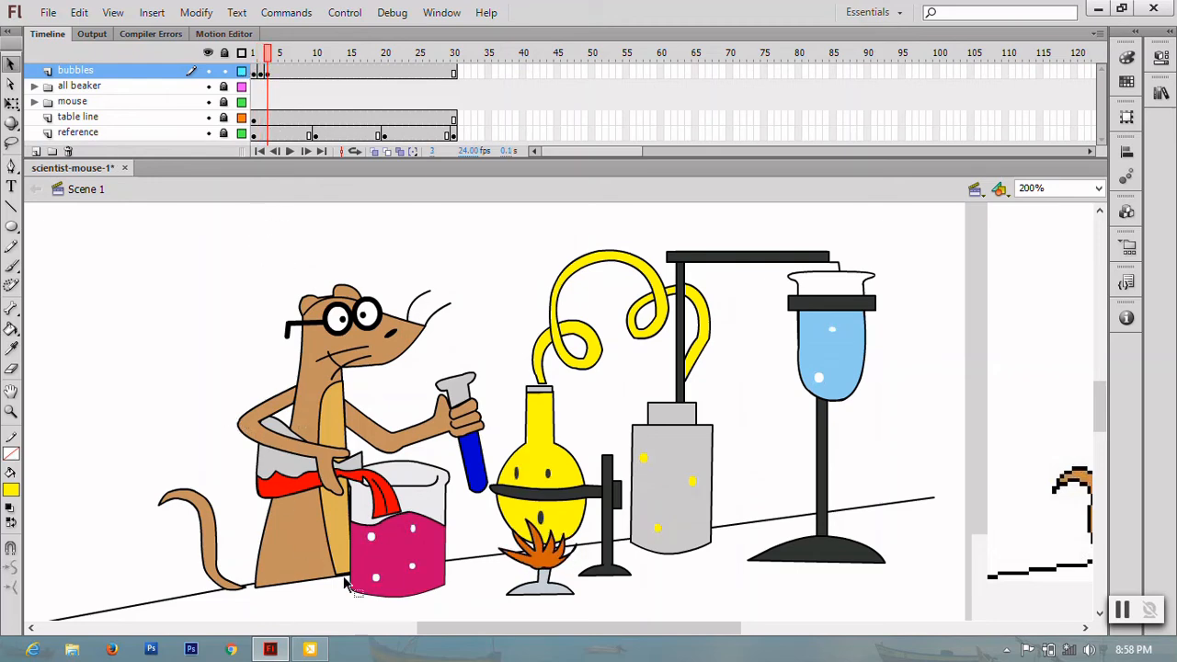
{"action": "left_click", "coordinate": [258, 75]}
{"action": "left_click", "coordinate": [268, 73]}
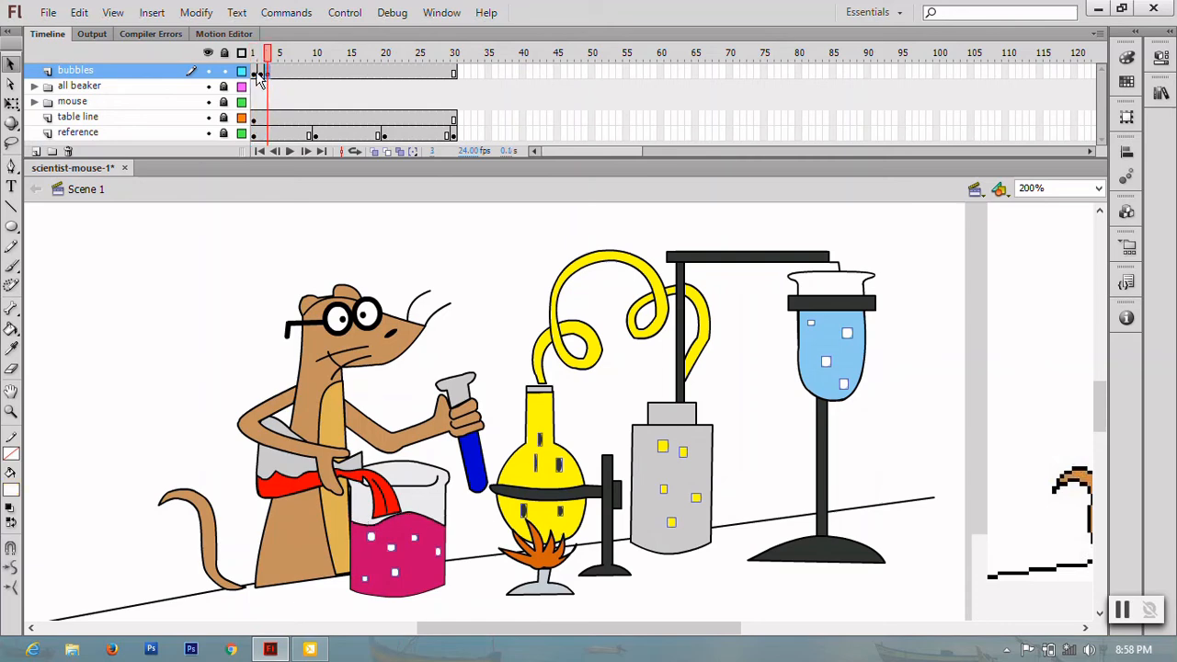
- Duplicate the alternating bubbles keyframes along the bubbles layer through frame 30 and save the file
{"action": "left_click_drag", "start_coordinate": [261, 72], "coordinate": [289, 72]}
{"action": "left_click_drag", "start_coordinate": [291, 73], "coordinate": [372, 72], "text": "alt"}
{"action": "key", "text": "ctrl+z"}
{"action": "left_click_drag", "start_coordinate": [372, 72], "coordinate": [454, 76], "text": "alt"}
{"action": "left_click", "coordinate": [439, 84]}
{"action": "left_click", "coordinate": [437, 73]}
{"action": "left_click", "coordinate": [329, 86]}
{"action": "left_click", "coordinate": [276, 101]}
{"action": "key", "text": "ctrl+s"}
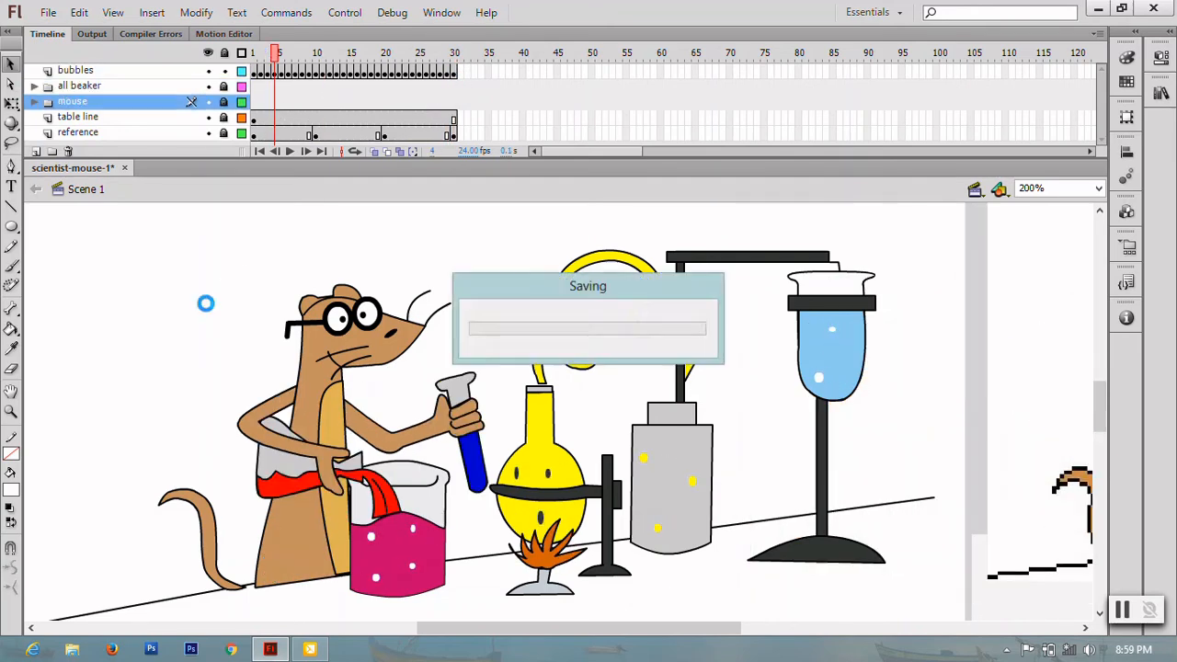
- Compare the reference artwork on frames 21 and 30, and unlock the reference layer
{"action": "key", "text": "ctrl+1"}
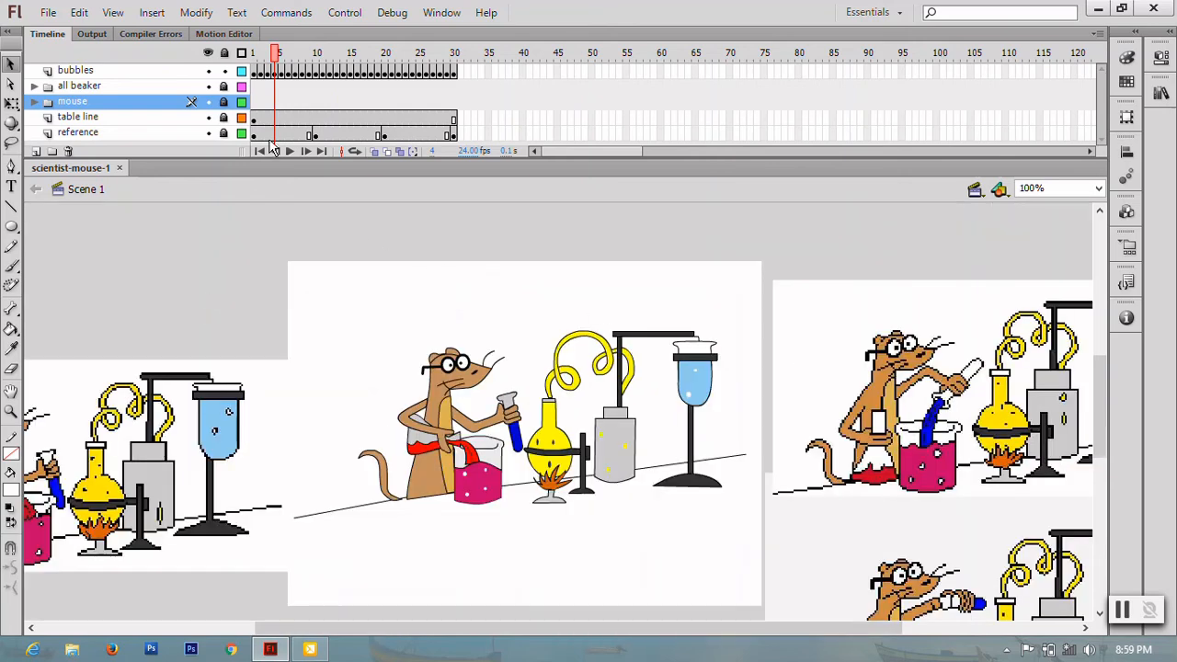
{"action": "left_click", "coordinate": [454, 134]}
{"action": "left_click", "coordinate": [390, 134]}
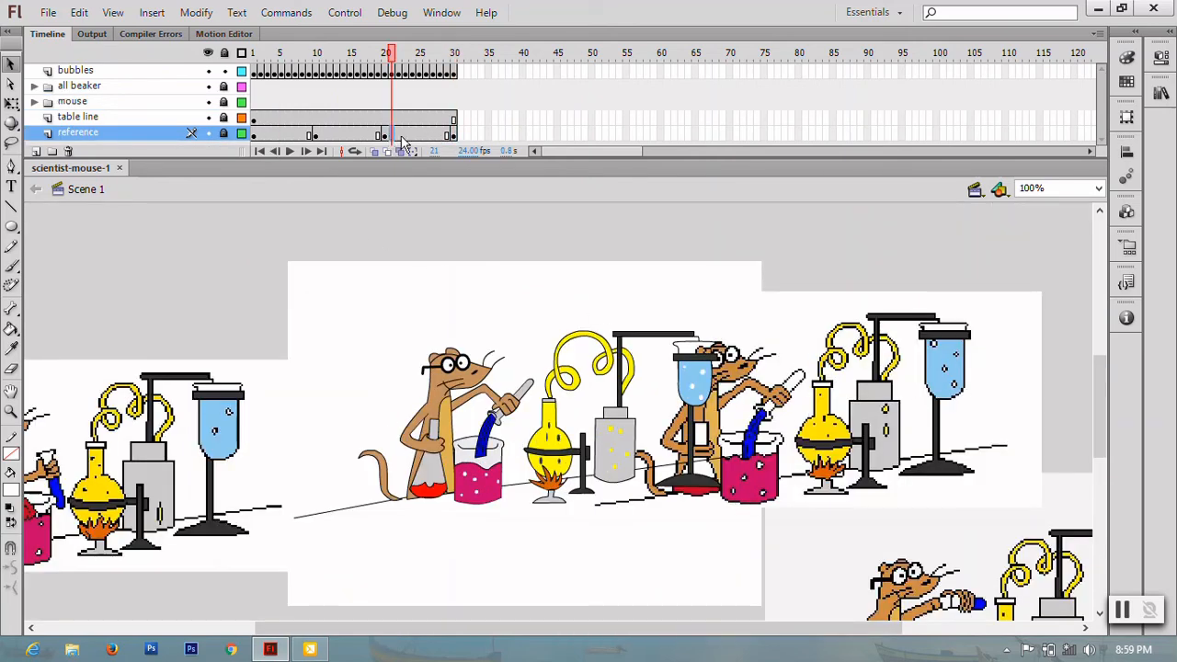
{"action": "left_click", "coordinate": [453, 134]}
{"action": "left_click_drag", "start_coordinate": [448, 135], "coordinate": [405, 135]}
{"action": "left_click", "coordinate": [455, 134]}
{"action": "left_click", "coordinate": [223, 132]}
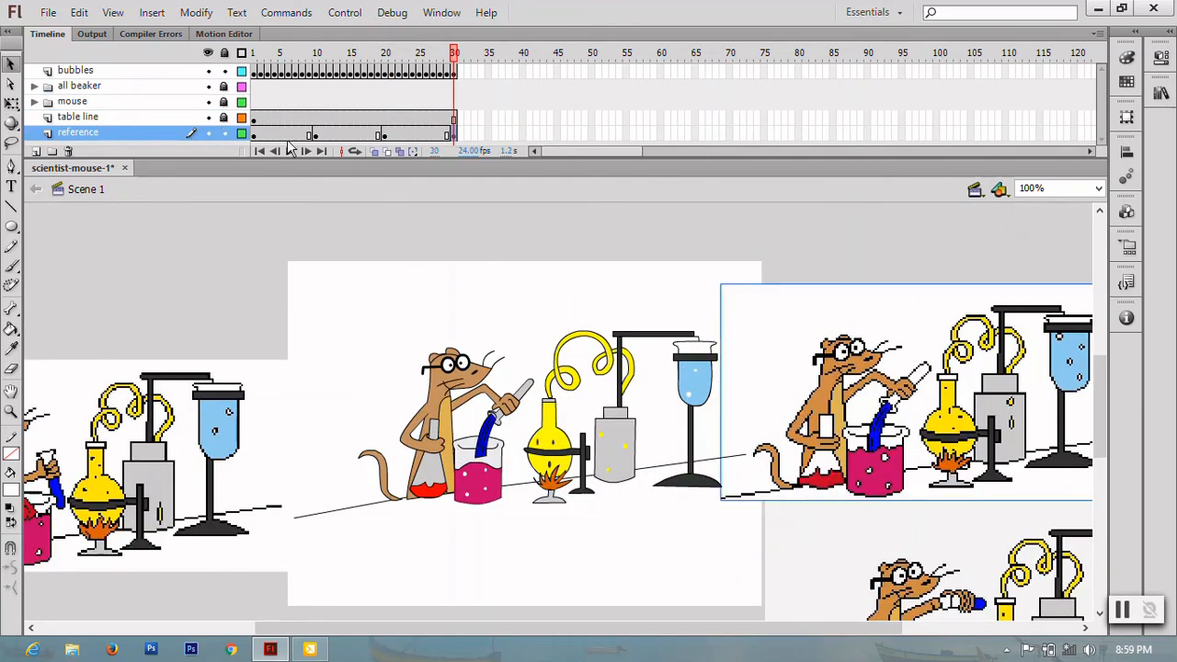
- Match the frame 1 reference artwork's position to frame 30, remove the frame 30 keyframe, and lock the reference layer
{"action": "left_click", "coordinate": [387, 135]}
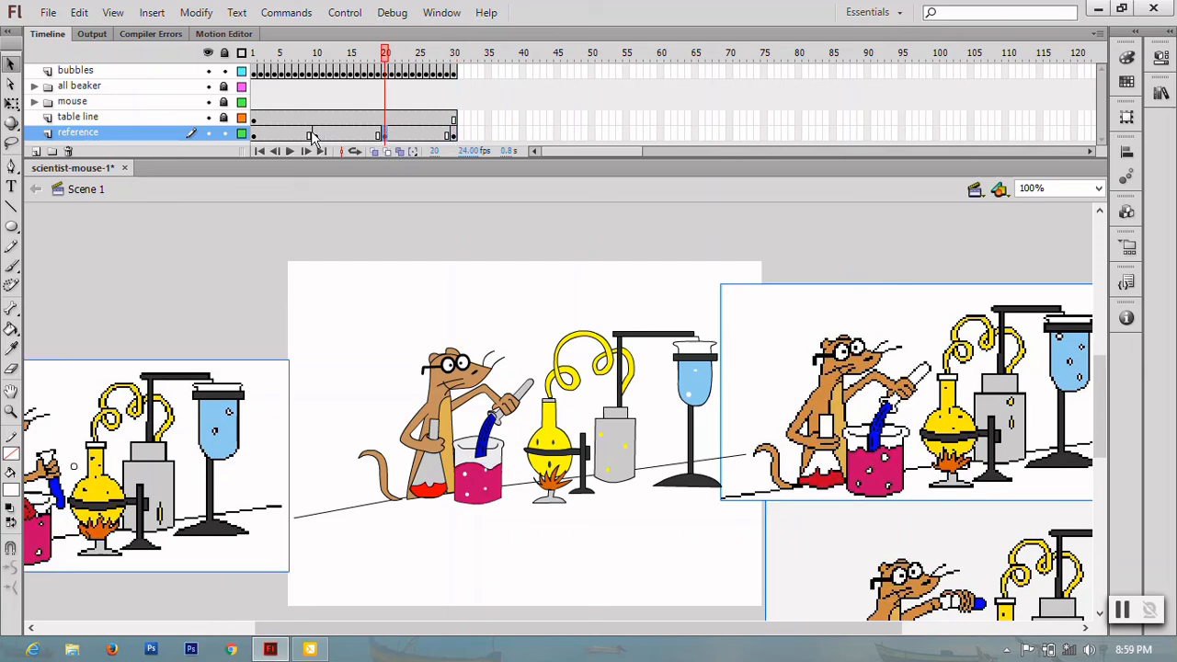
{"action": "left_click", "coordinate": [313, 135]}
{"action": "left_click", "coordinate": [454, 134]}
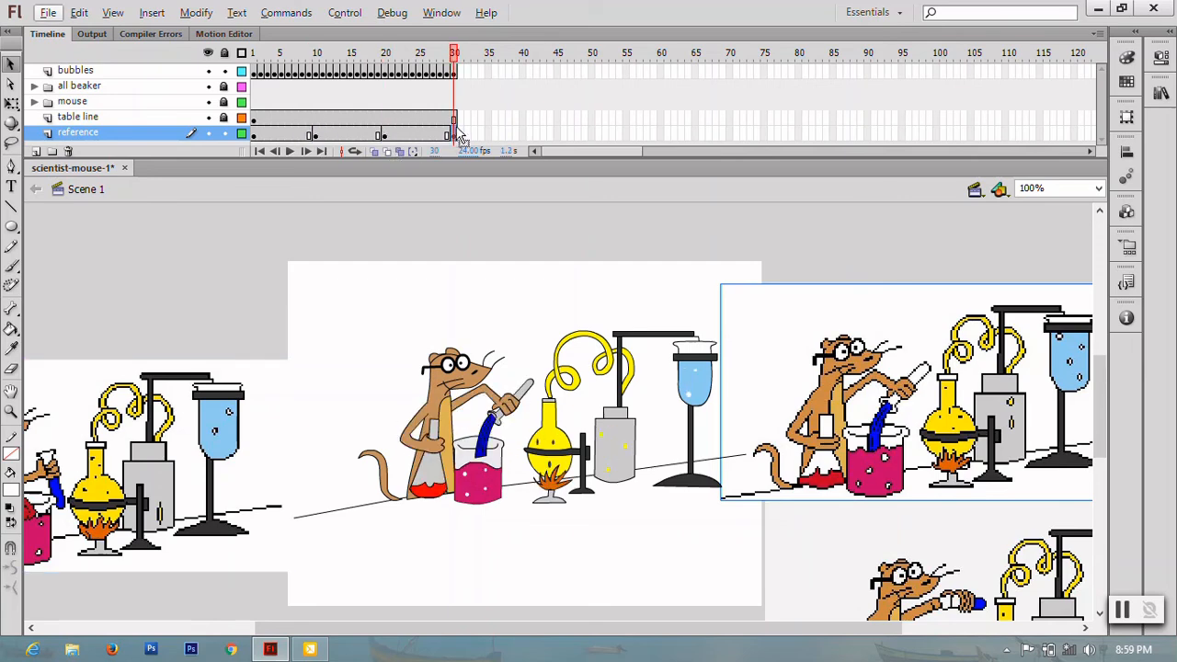
{"action": "left_click", "coordinate": [318, 135]}
{"action": "left_click", "coordinate": [254, 135]}
- Save the file, test the movie to check the bubble animation, and close the preview
{"action": "key", "text": "ctrl+s"}
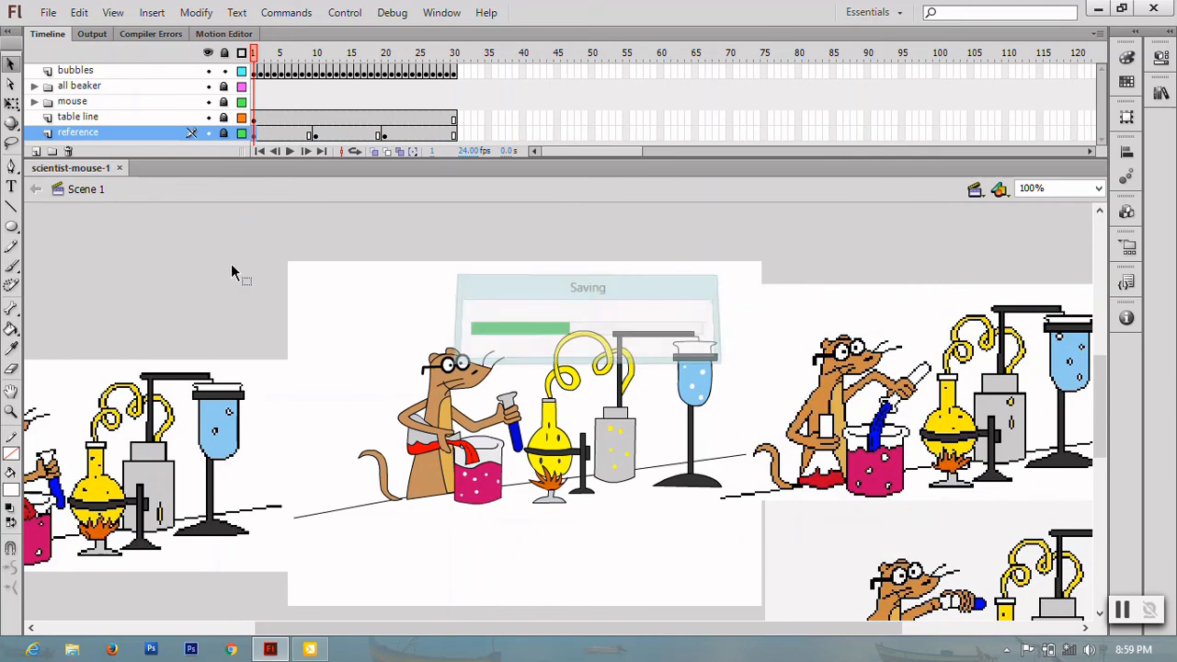
{"action": "key", "text": "ctrl+Return"}
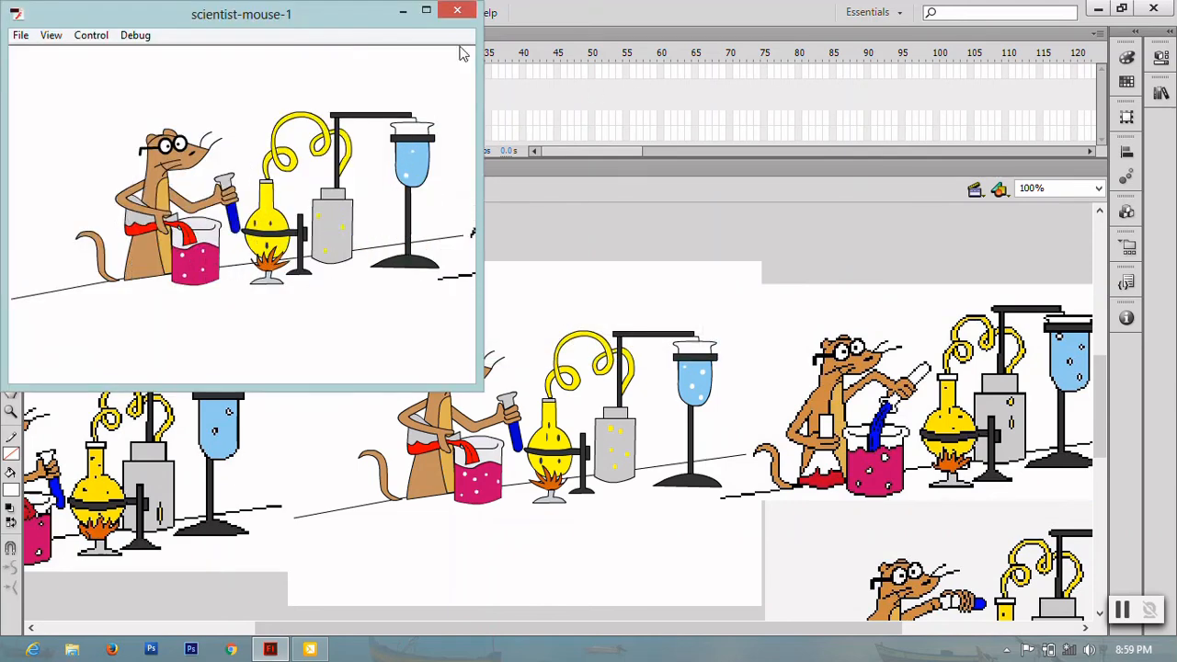
{"action": "left_click", "coordinate": [457, 10]}
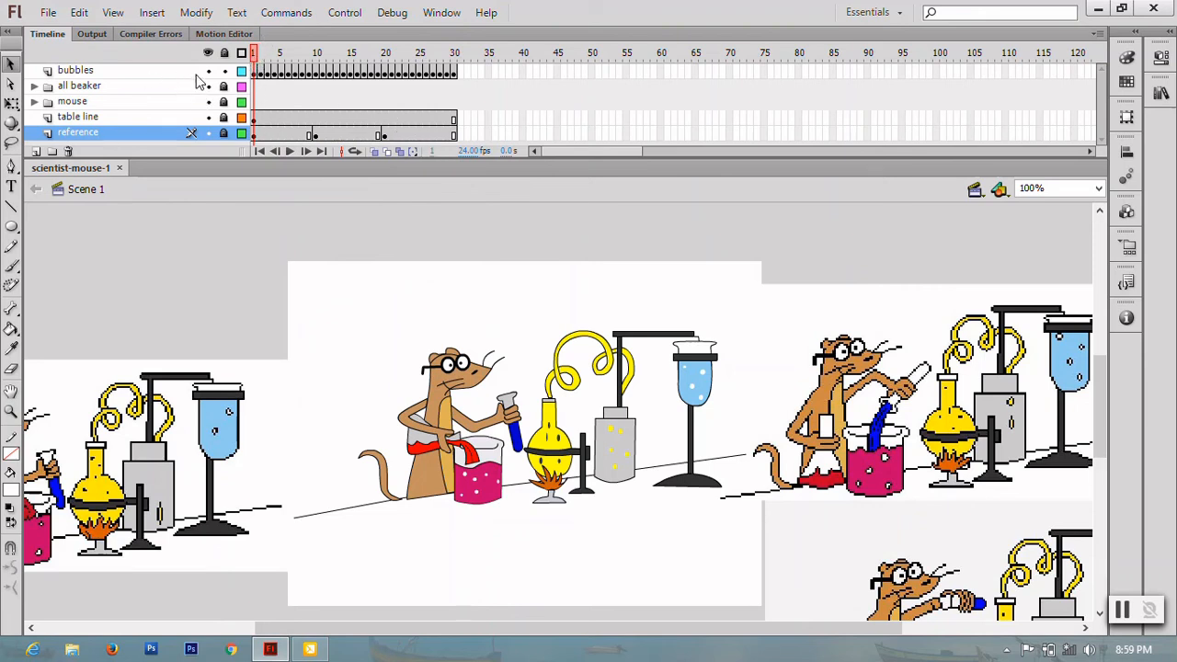
- Insert frames across all layers so each of the first five bubbles keyframes lasts four frames, up to frame 20
{"action": "key", "text": "F5"}
{"action": "key", "text": "F5"}
{"action": "key", "text": "F5"}
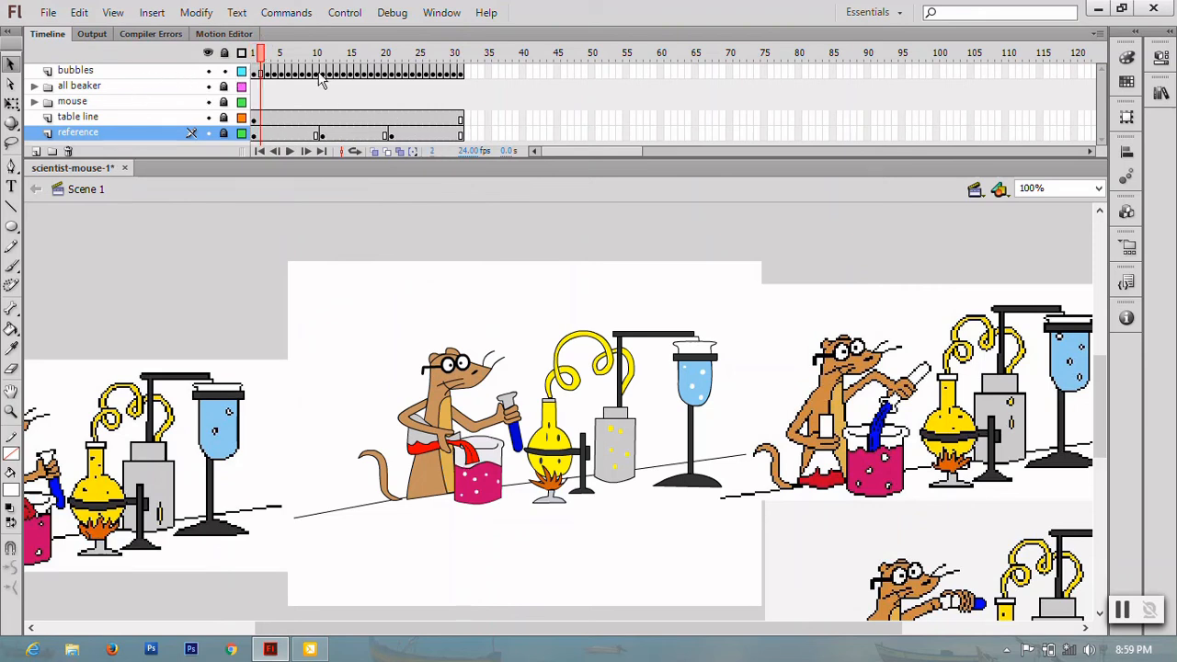
{"action": "key", "text": "F5"}
{"action": "key", "text": "F5"}
{"action": "key", "text": "F5"}
{"action": "key", "text": "F5"}
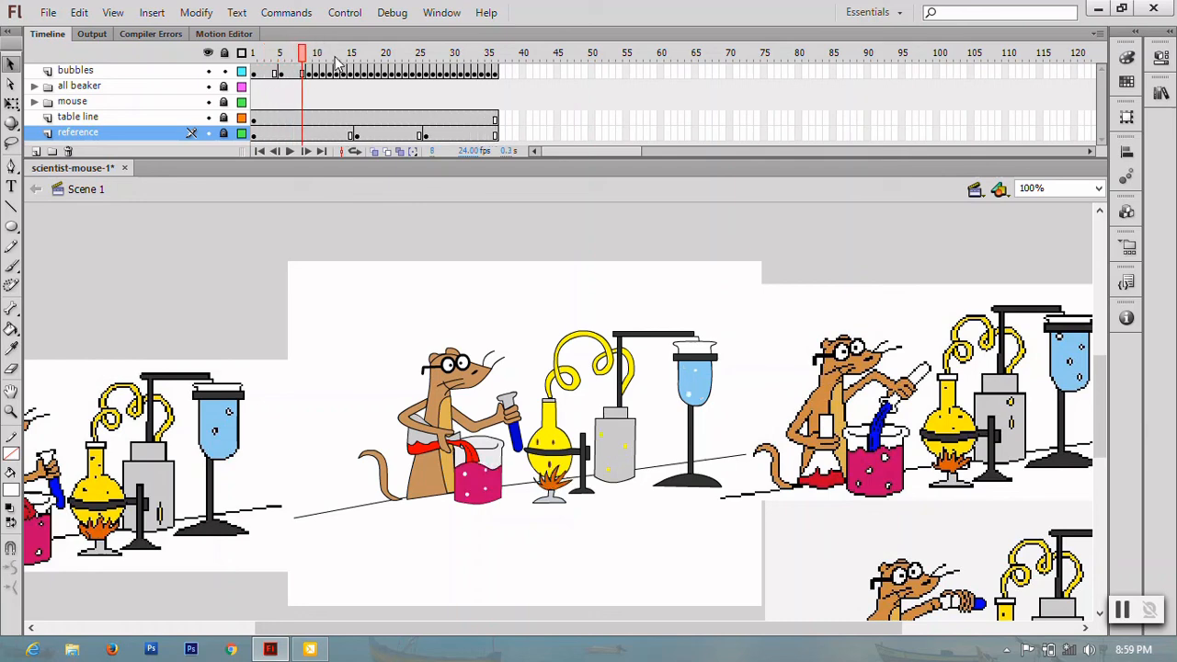
{"action": "key", "text": "F5"}
{"action": "key", "text": "F5"}
{"action": "key", "text": "F5"}
{"action": "key", "text": "F5"}
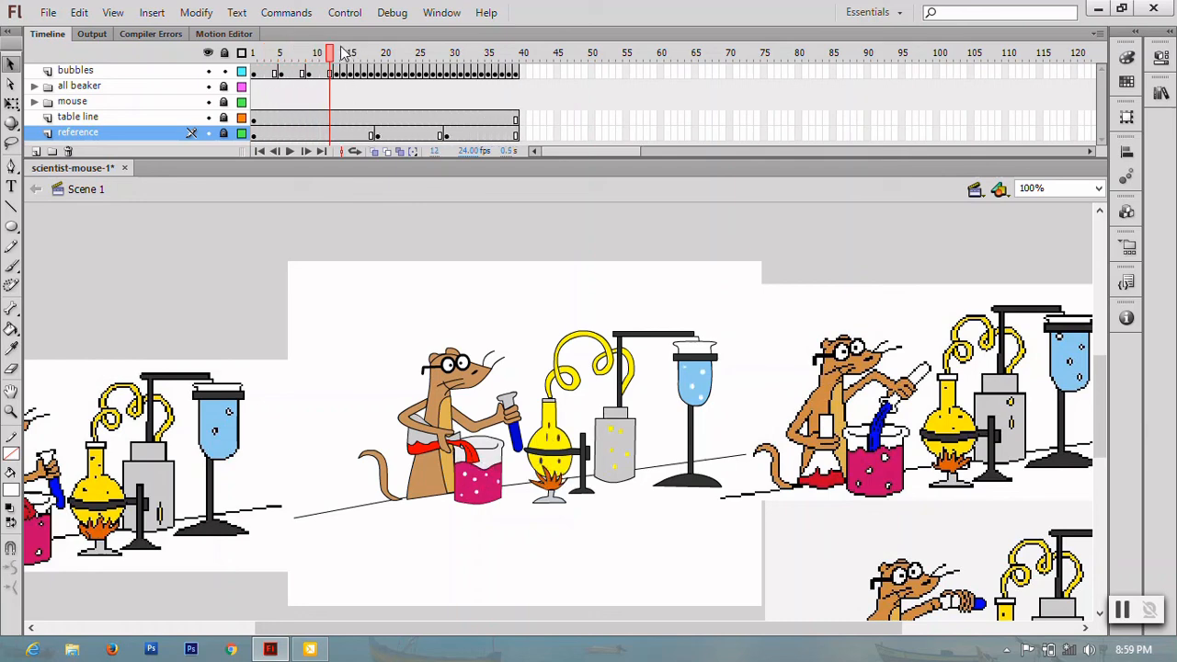
{"action": "key", "text": "F5"}
{"action": "key", "text": "F5"}
{"action": "key", "text": "F5"}
{"action": "key", "text": "F5"}
{"action": "key", "text": "F5"}
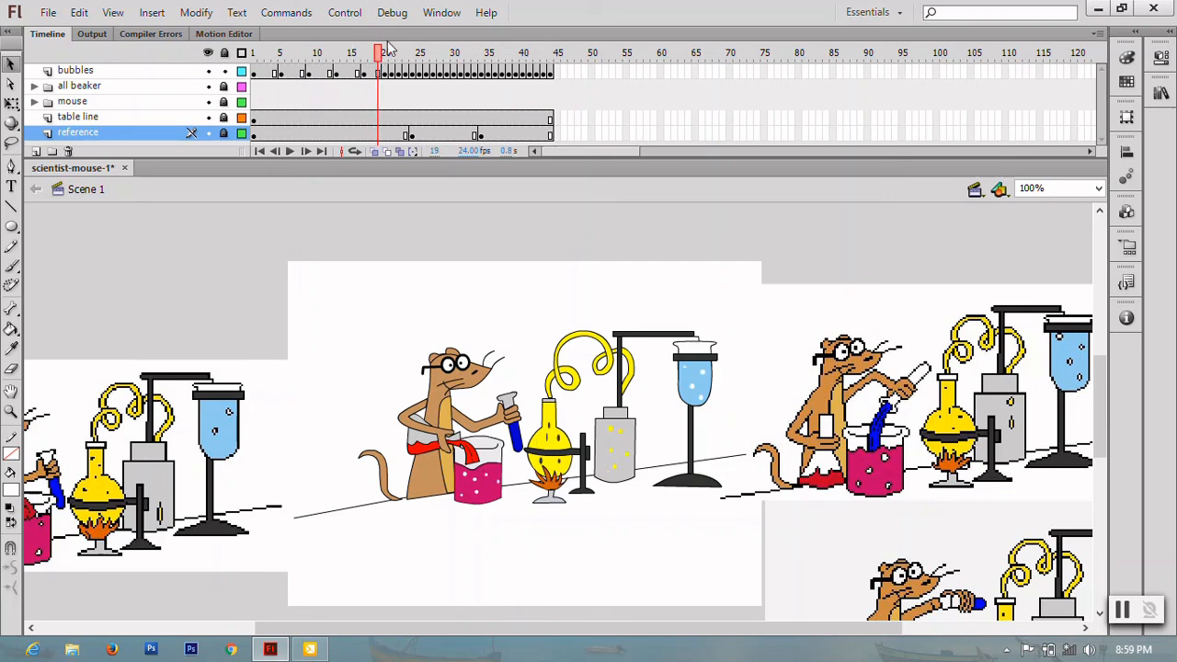
{"action": "key", "text": "F5"}
{"action": "key", "text": "F5"}
{"action": "key", "text": "shift+F5"}
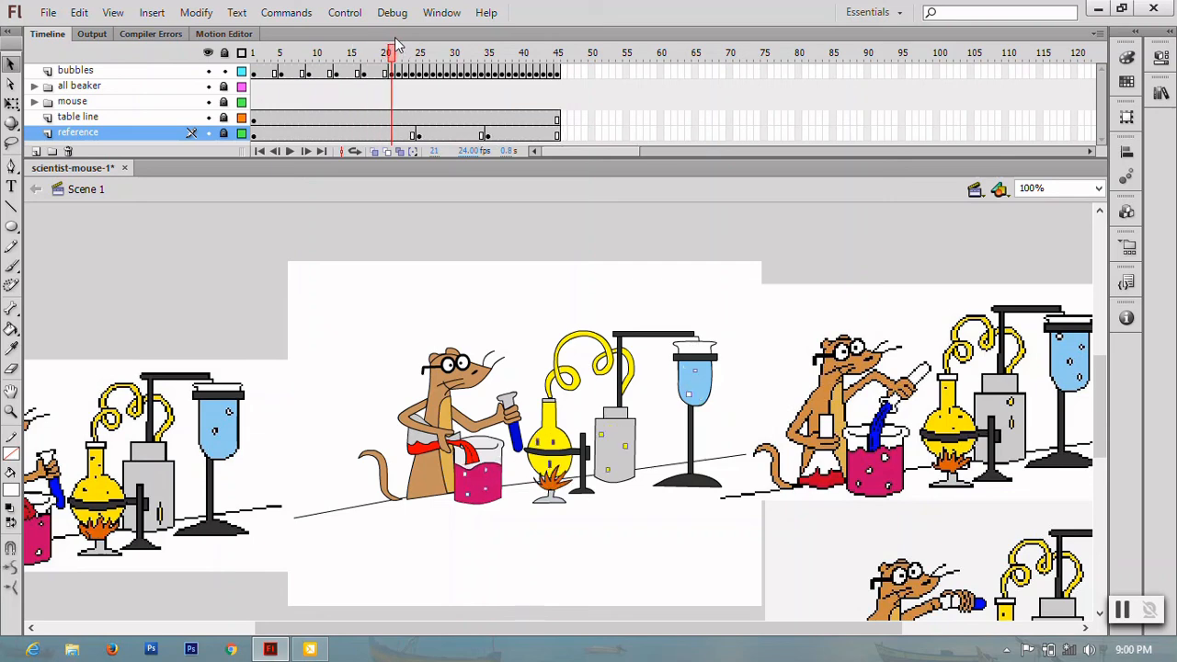
- Extend the bubbles keyframes from frame 21 to four frames each, inserting frames across all layers up to frame 32
{"action": "key", "text": "F5"}
{"action": "key", "text": "F5"}
{"action": "key", "text": "F5"}
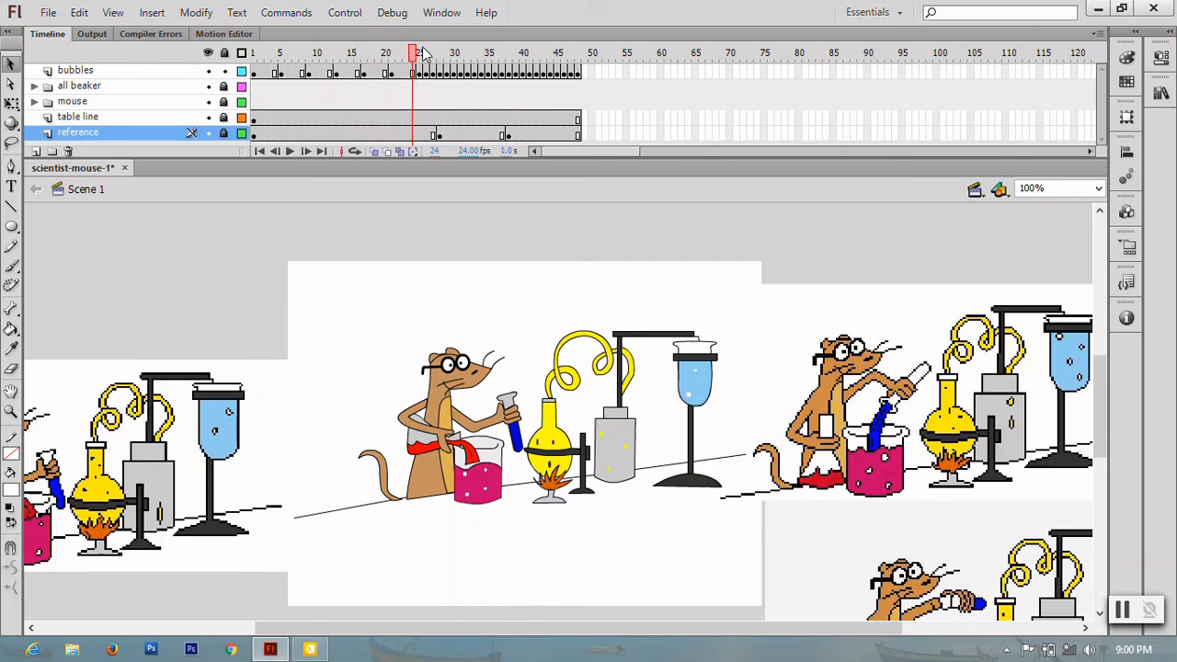
{"action": "key", "text": "F5"}
{"action": "key", "text": "F5"}
{"action": "key", "text": "F5"}
{"action": "left_click_drag", "start_coordinate": [451, 52], "coordinate": [447, 52]}
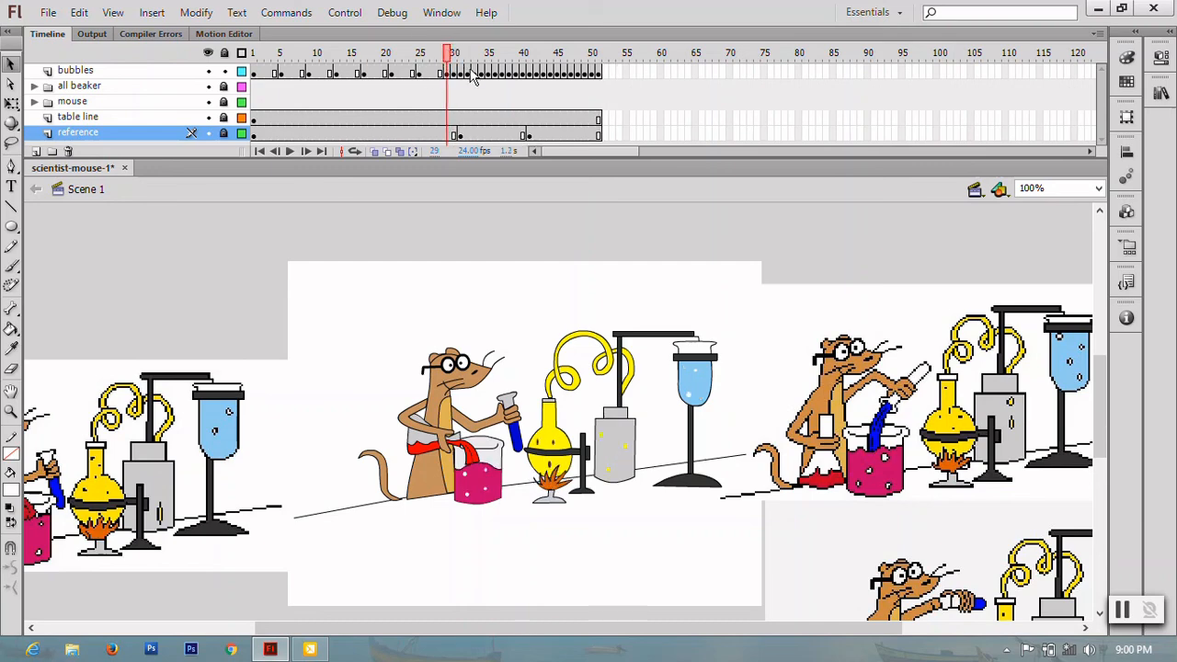
{"action": "key", "text": "F6"}
{"action": "key", "text": "F5"}
{"action": "key", "text": "F5"}
{"action": "key", "text": "F5"}
{"action": "key", "text": "F5"}
{"action": "key", "text": "F5"}
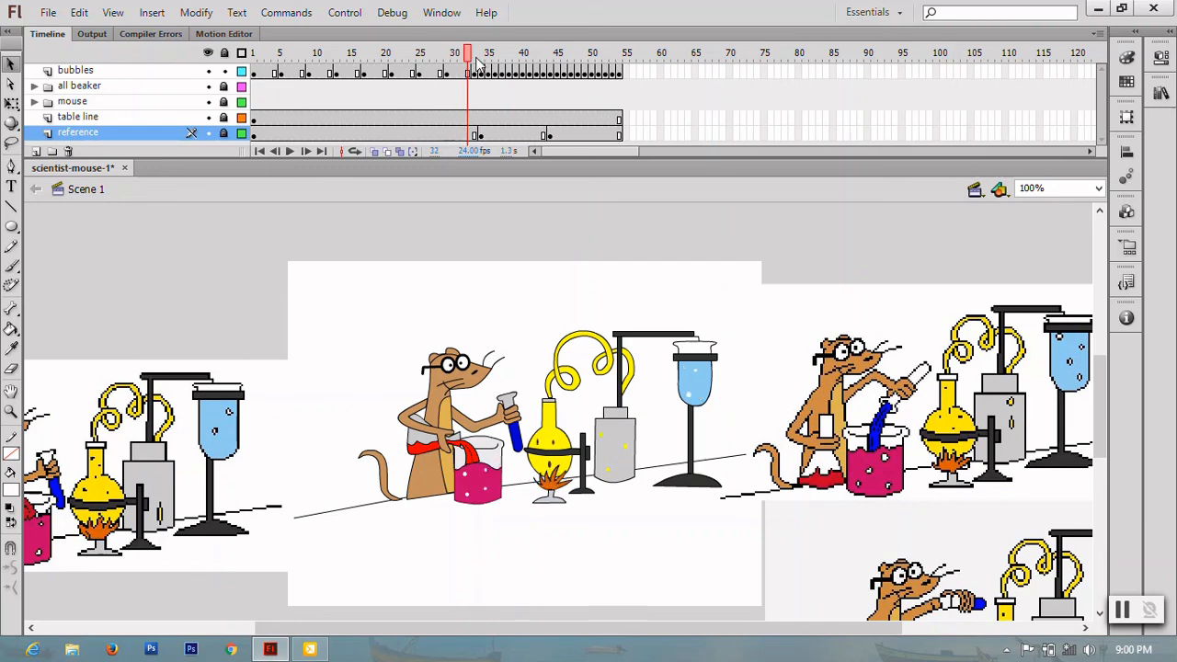
- Extend the bubbles keyframes from frame 33 to four frames each, inserting frames across all layers up to frame 60
{"action": "key", "text": "F5"}
{"action": "key", "text": "F5"}
{"action": "key", "text": "F5"}
{"action": "key", "text": "F5"}
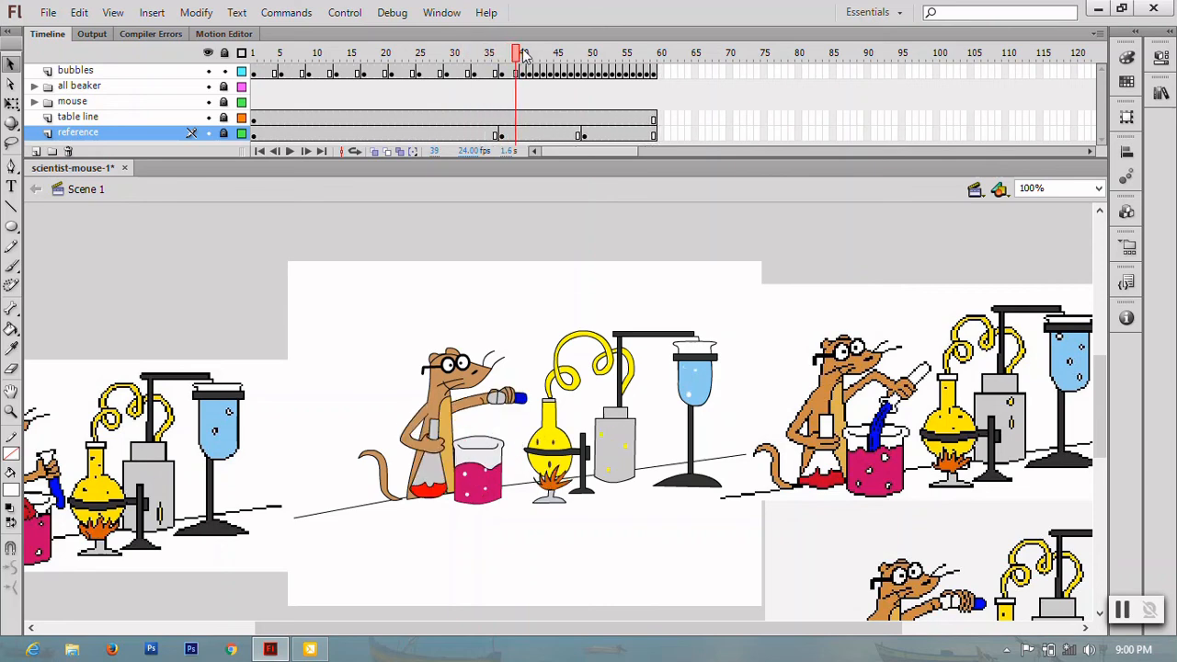
{"action": "key", "text": "F5"}
{"action": "key", "text": "F5"}
{"action": "key", "text": "F5"}
{"action": "key", "text": "F5"}
{"action": "key", "text": "F5"}
{"action": "key", "text": "F5"}
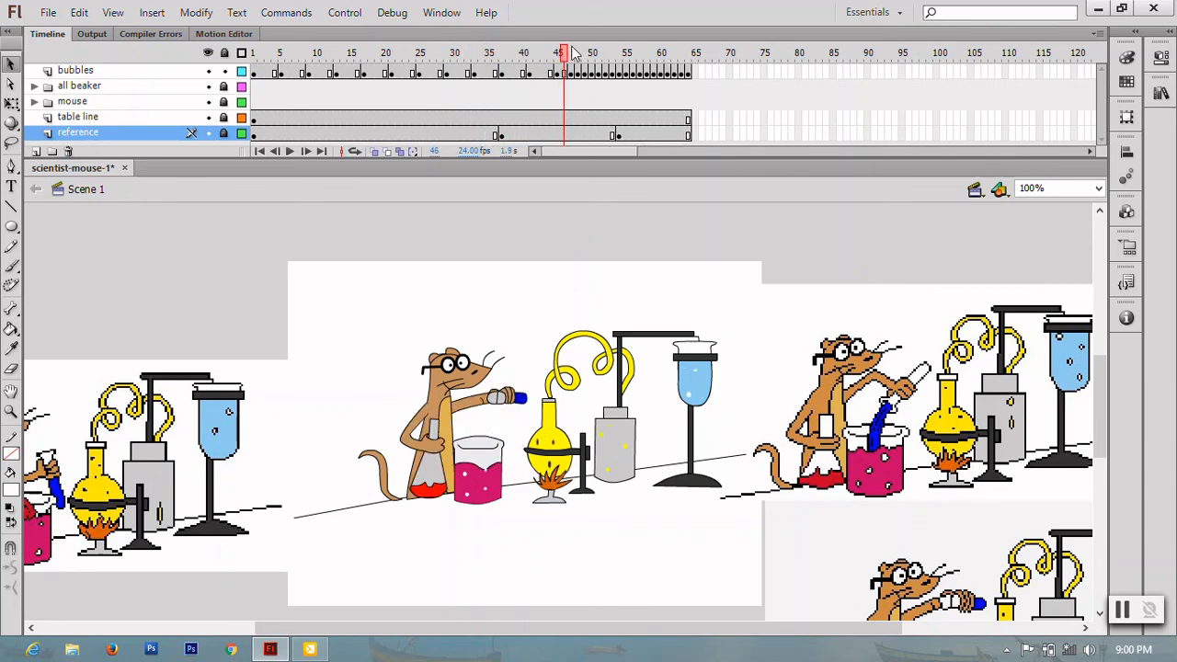
{"action": "key", "text": "F5"}
{"action": "key", "text": "F5"}
{"action": "key", "text": "F5"}
{"action": "key", "text": "F5"}
{"action": "key", "text": "F5"}
{"action": "key", "text": "F5"}
{"action": "key", "text": "F5"}
{"action": "key", "text": "F5"}
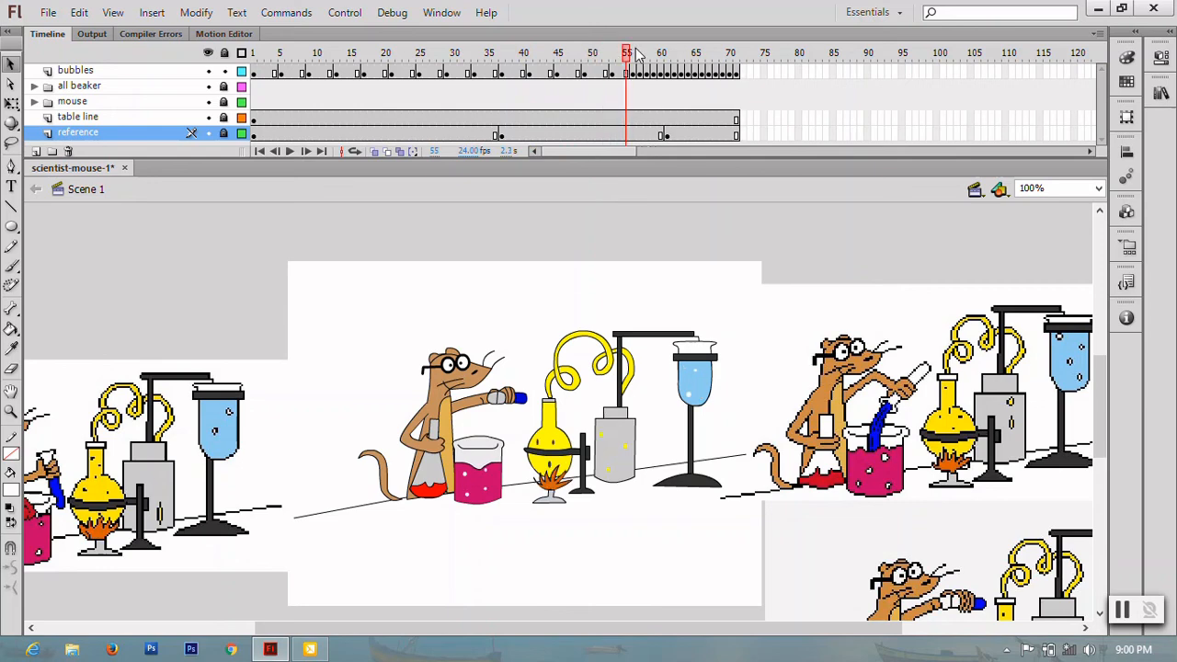
{"action": "key", "text": "F5"}
{"action": "key", "text": "F5"}
{"action": "key", "text": "F5"}
{"action": "key", "text": "F5"}
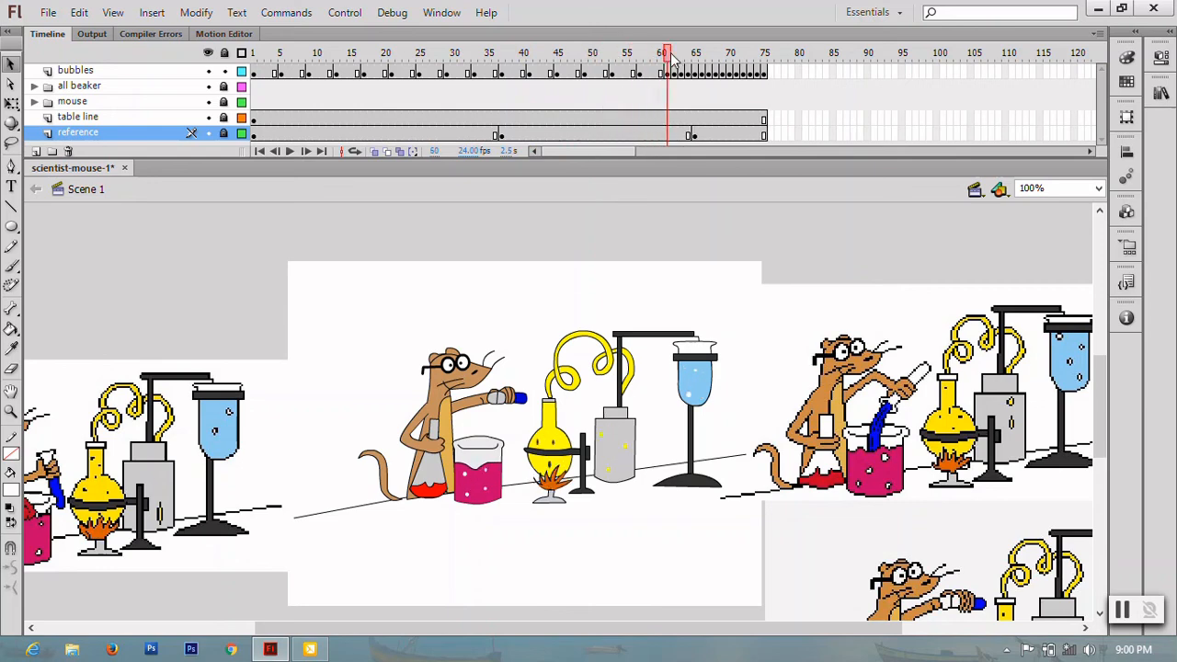
- Extend the bubbles keyframes from frame 61 to four frames each, inserting frames across all layers up to frame 80
{"action": "key", "text": "F5"}
{"action": "key", "text": "F5"}
{"action": "key", "text": "F5"}
{"action": "key", "text": "F5"}
{"action": "key", "text": "F5"}
{"action": "key", "text": "F5"}
{"action": "key", "text": "F5"}
{"action": "key", "text": "F5"}
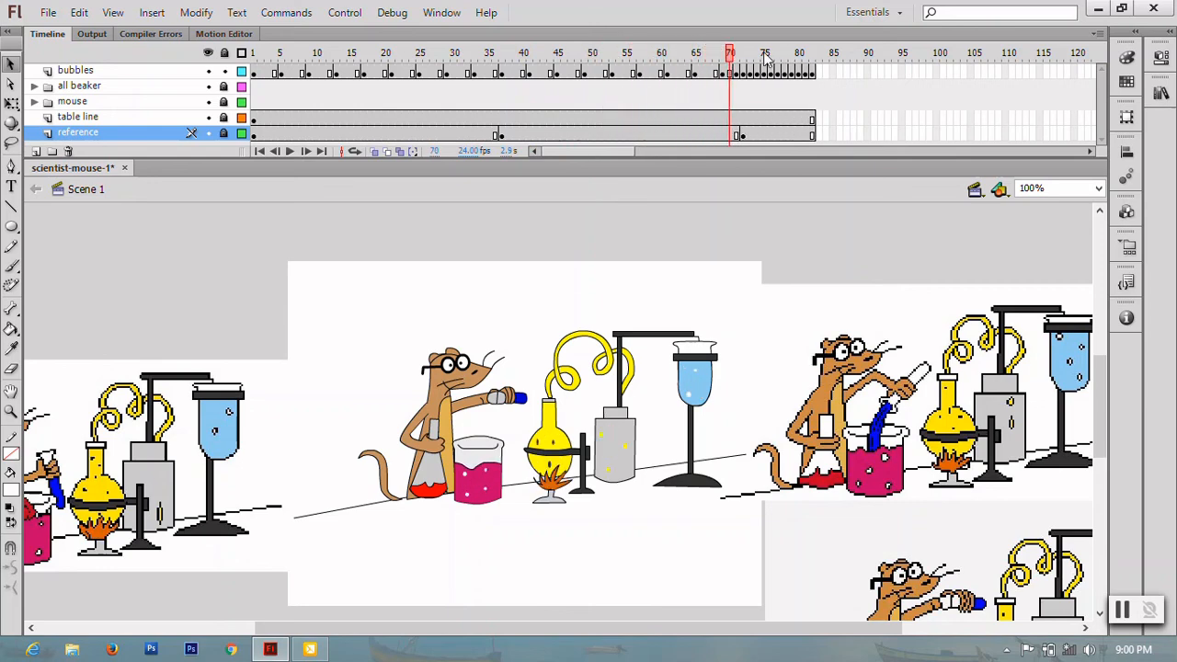
{"action": "key", "text": "F5"}
{"action": "key", "text": "F5"}
{"action": "key", "text": "F5"}
{"action": "key", "text": "F5"}
{"action": "key", "text": "F5"}
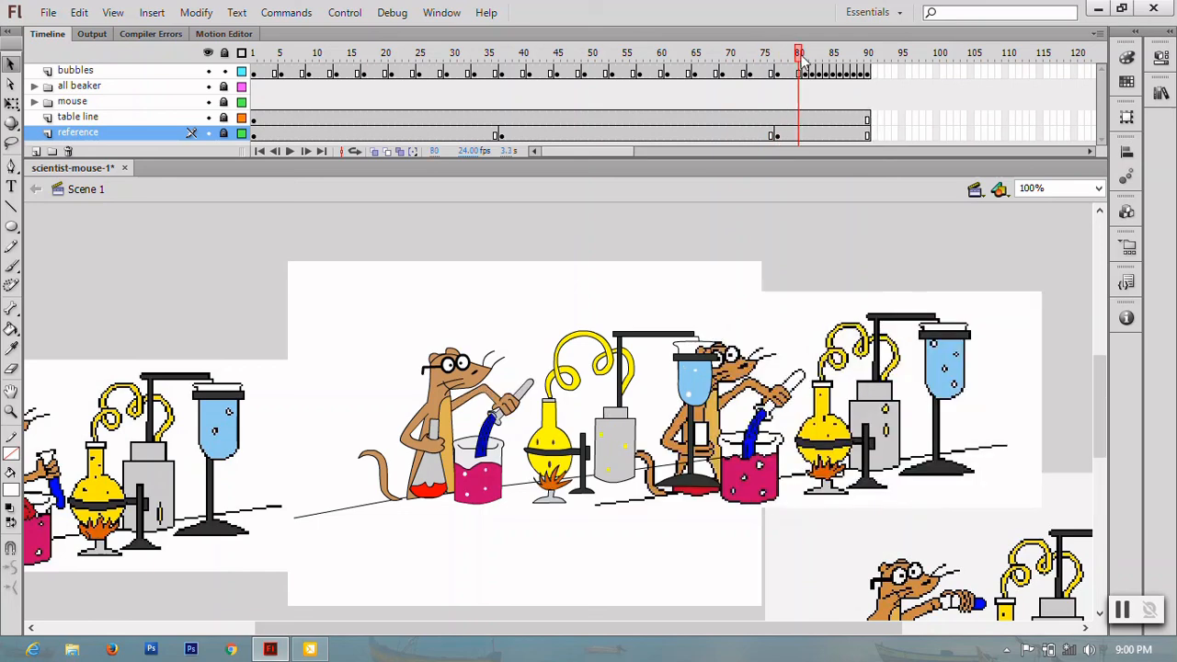
- Extend the bubbles keyframes from frame 81 to four frames each, inserting frames across all layers up to frame 96
{"action": "key", "text": "F5"}
{"action": "key", "text": "F5"}
{"action": "key", "text": "F5"}
{"action": "key", "text": "F5"}
{"action": "key", "text": "F5"}
{"action": "key", "text": "F5"}
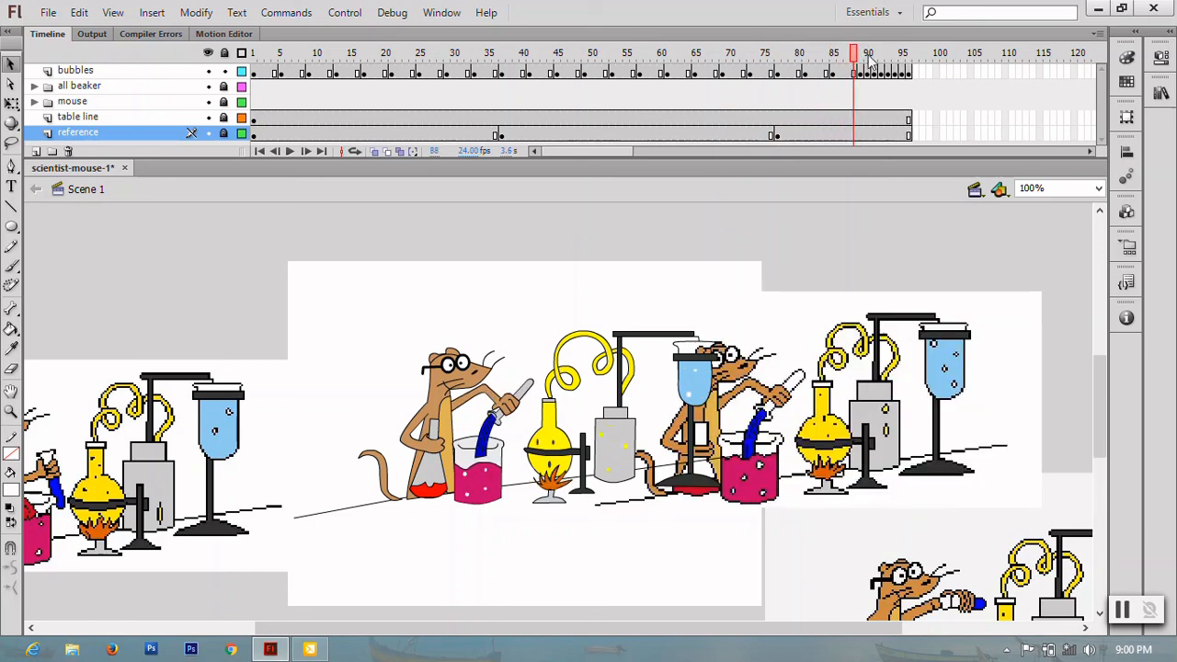
{"action": "key", "text": "F5"}
{"action": "key", "text": "F5"}
{"action": "key", "text": "F5"}
{"action": "key", "text": "F5"}
{"action": "key", "text": "F5"}
{"action": "key", "text": "F5"}
{"action": "key", "text": "F5"}
{"action": "key", "text": "F5"}
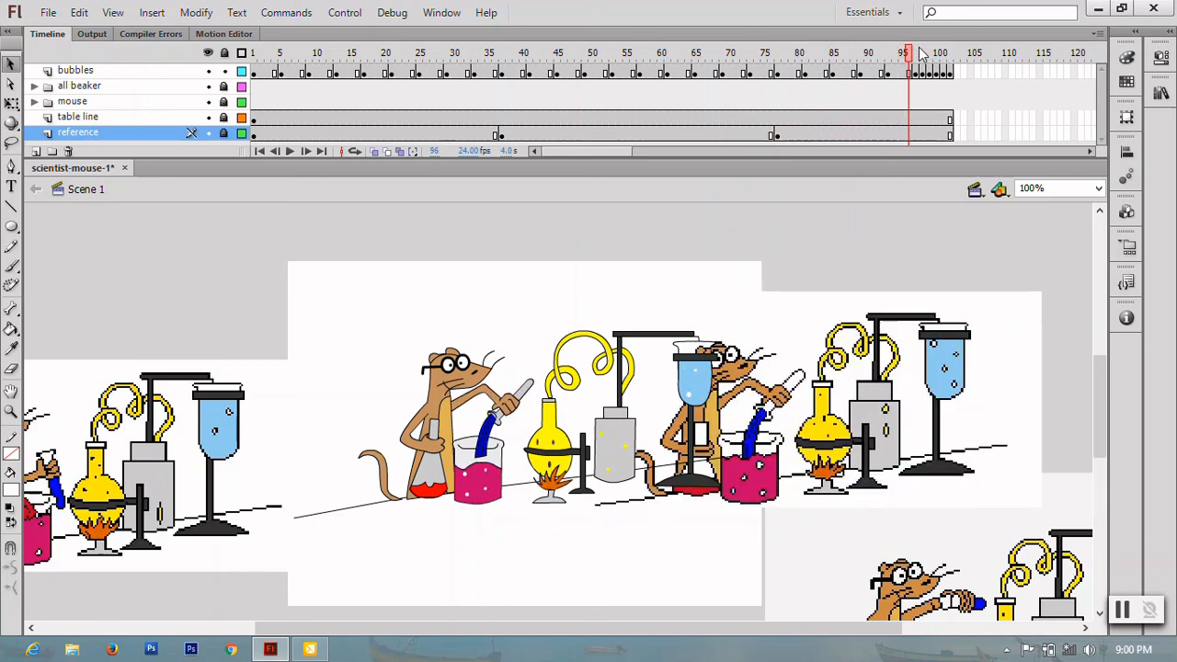
- Extend the remaining bubbles keyframes from frame 97 in the same way, lengthening the whole timeline to frame 116
{"action": "key", "text": "F5"}
{"action": "key", "text": "F5"}
{"action": "key", "text": "F5"}
{"action": "key", "text": "F5"}
{"action": "key", "text": "F5"}
{"action": "key", "text": "F5"}
{"action": "key", "text": "F5"}
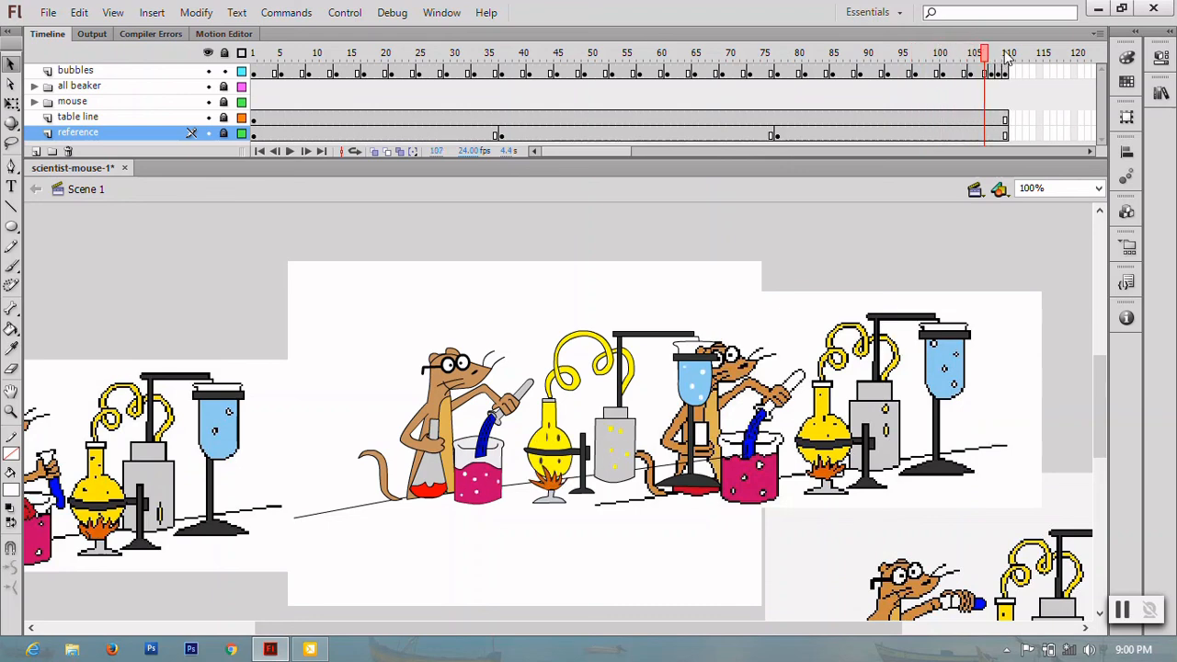
{"action": "key", "text": "F5"}
{"action": "key", "text": "F5"}
{"action": "key", "text": "F5"}
{"action": "key", "text": "F5"}
{"action": "key", "text": "F5"}
{"action": "key", "text": "F5"}
{"action": "key", "text": "F5"}
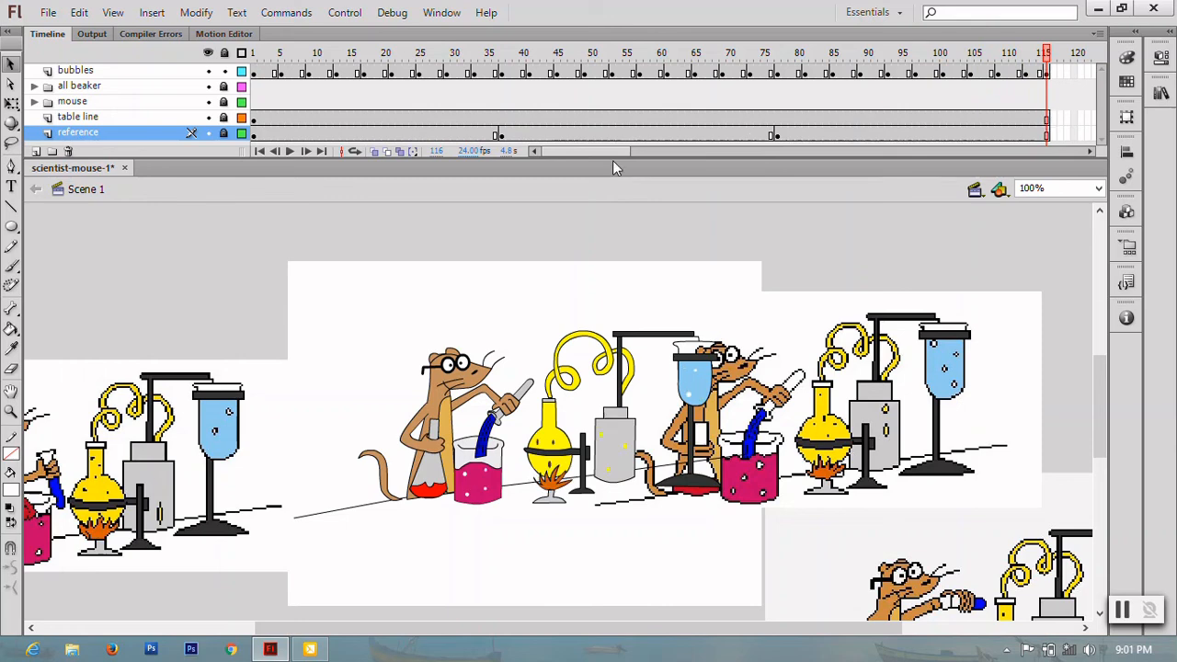
- Examine the keyframes of the layers inside the all beaker folder, returning the playhead to frame 1
{"action": "key", "text": "ctrl+s"}
{"action": "left_click", "coordinate": [47, 85]}
{"action": "left_click", "coordinate": [117, 86]}
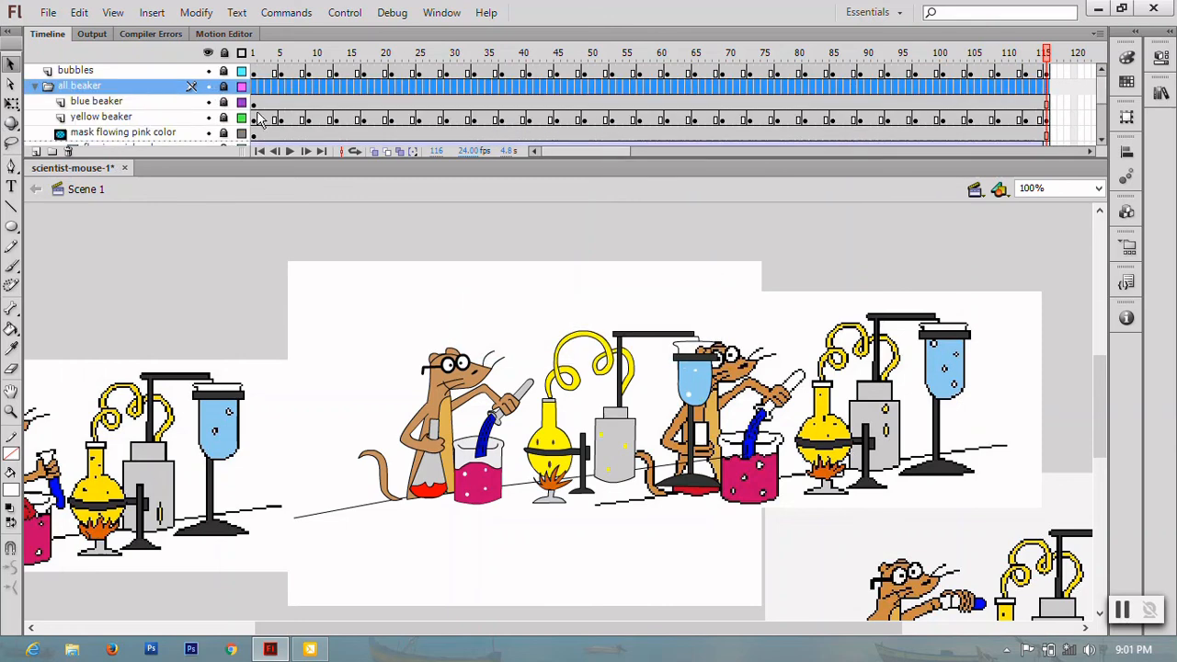
{"action": "scroll", "coordinate": [260, 120], "scroll_direction": "down", "scroll_amount": 1}
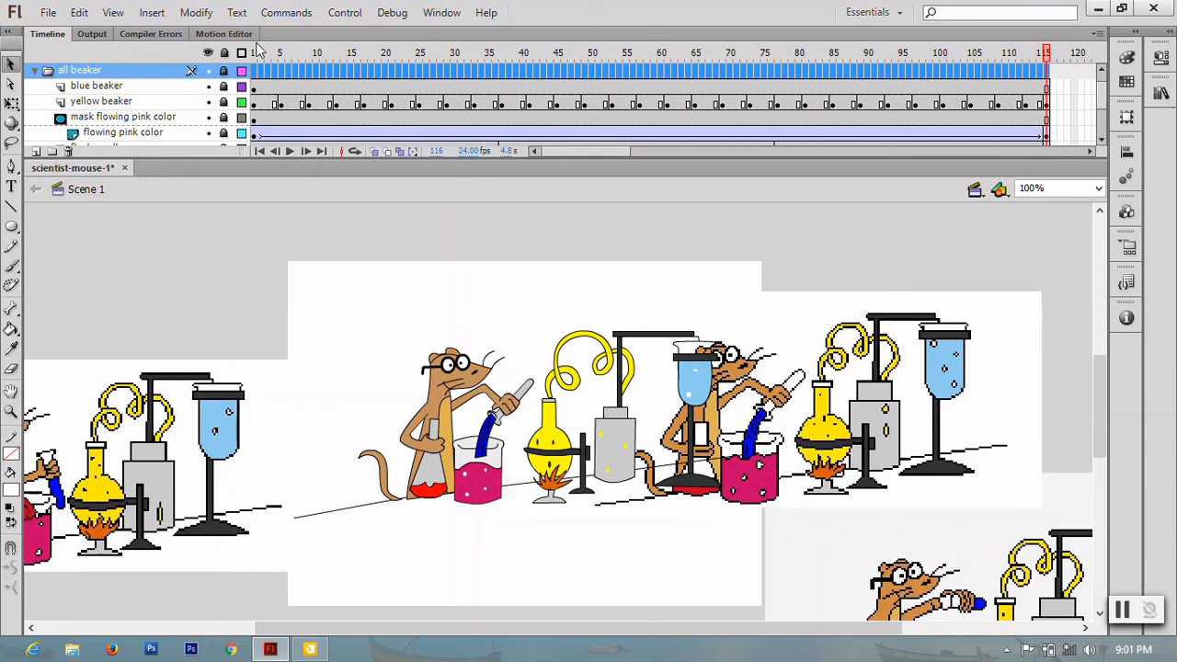
{"action": "left_click_drag", "start_coordinate": [257, 56], "coordinate": [238, 92]}
{"action": "scroll", "coordinate": [241, 96], "scroll_direction": "down", "scroll_amount": 2}
{"action": "left_click", "coordinate": [264, 103]}
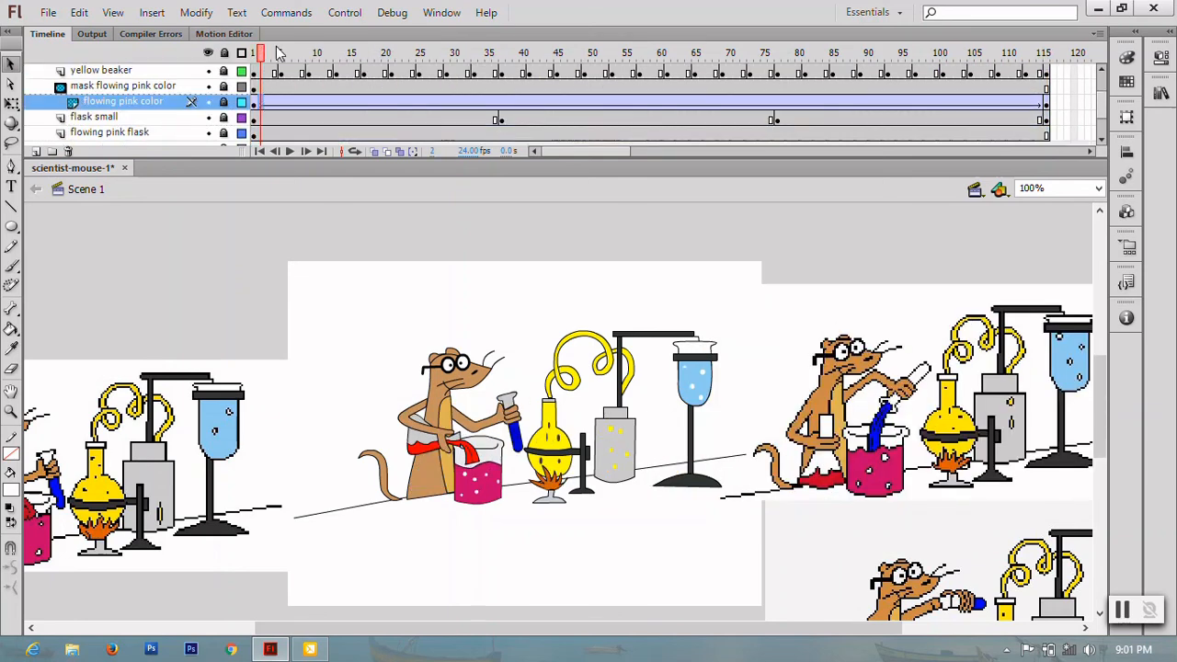
{"action": "left_click_drag", "start_coordinate": [280, 56], "coordinate": [244, 101]}
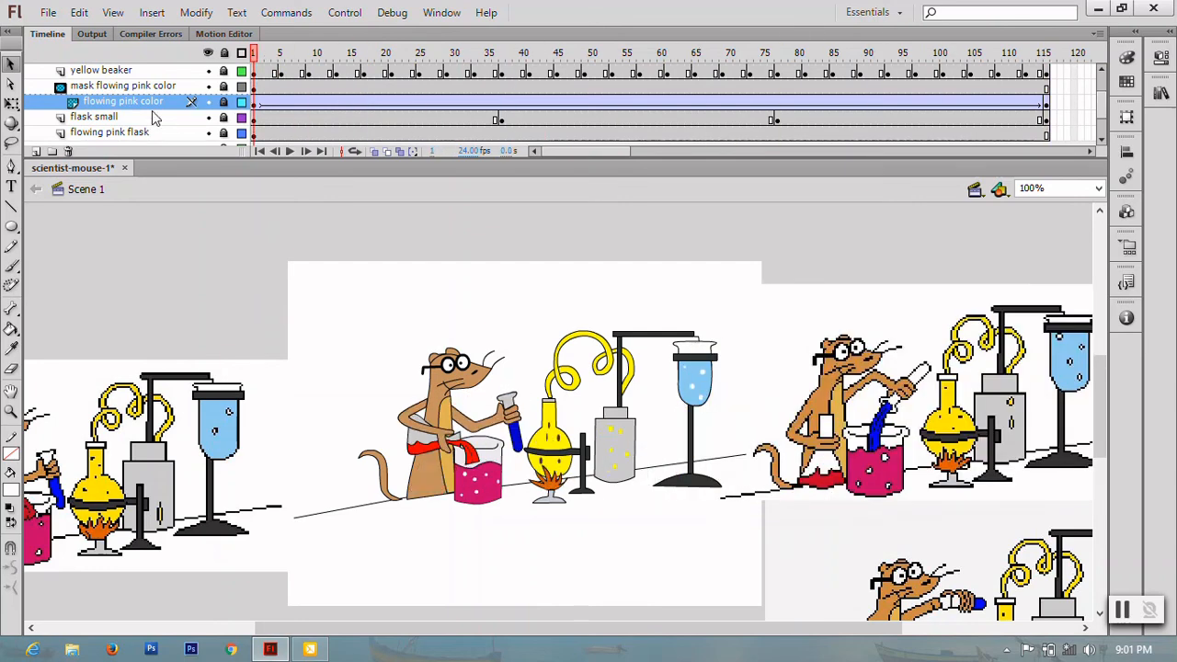
- Examine the layers inside the mouse folder and play the animation through on the timeline
{"action": "scroll", "coordinate": [155, 118], "scroll_direction": "up", "scroll_amount": 3}
{"action": "left_click", "coordinate": [34, 85]}
{"action": "left_click", "coordinate": [34, 102]}
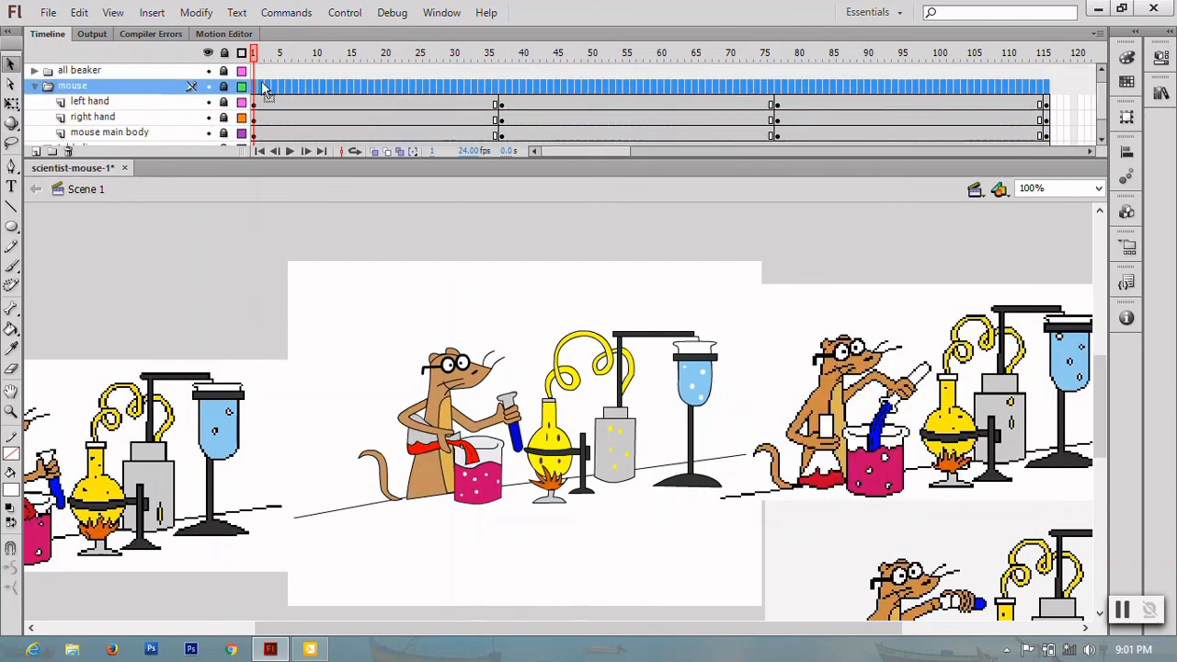
{"action": "scroll", "coordinate": [310, 76], "scroll_direction": "down", "scroll_amount": 2}
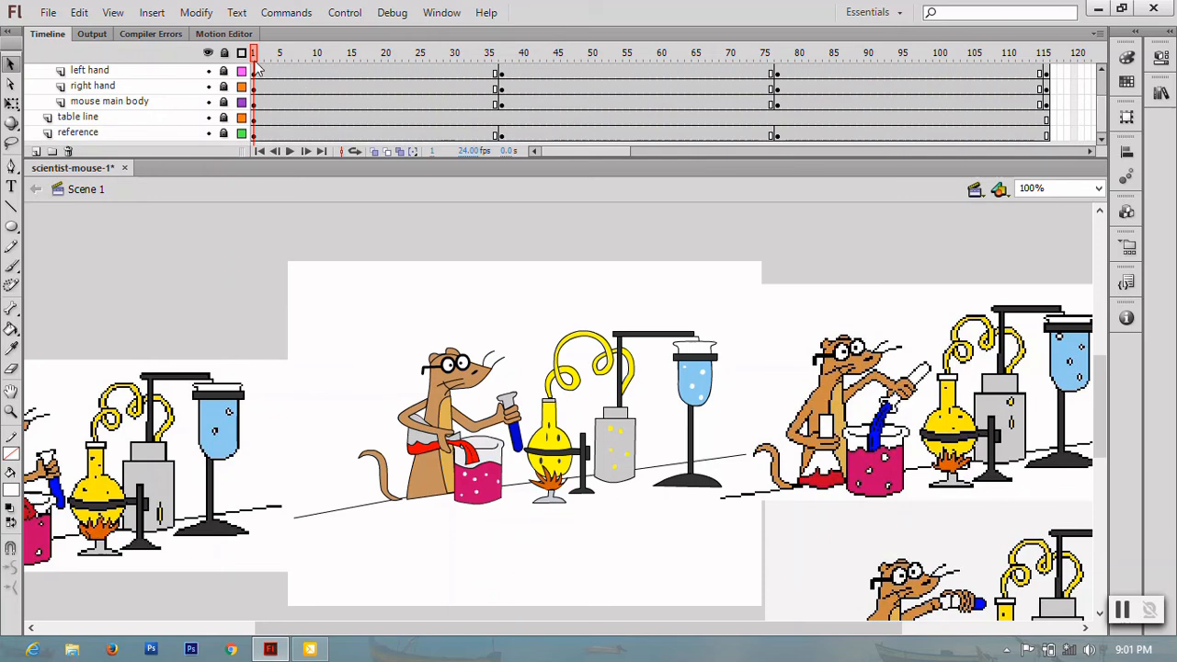
{"action": "key", "text": "Return"}
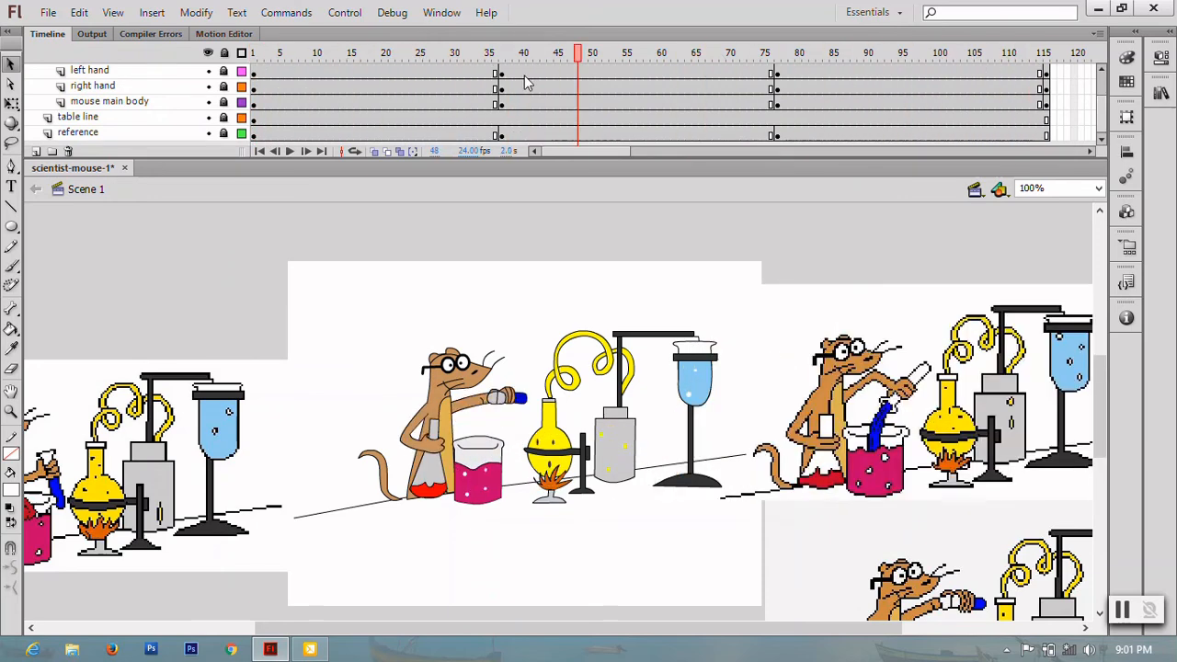
{"action": "left_click_drag", "start_coordinate": [527, 53], "coordinate": [767, 69]}
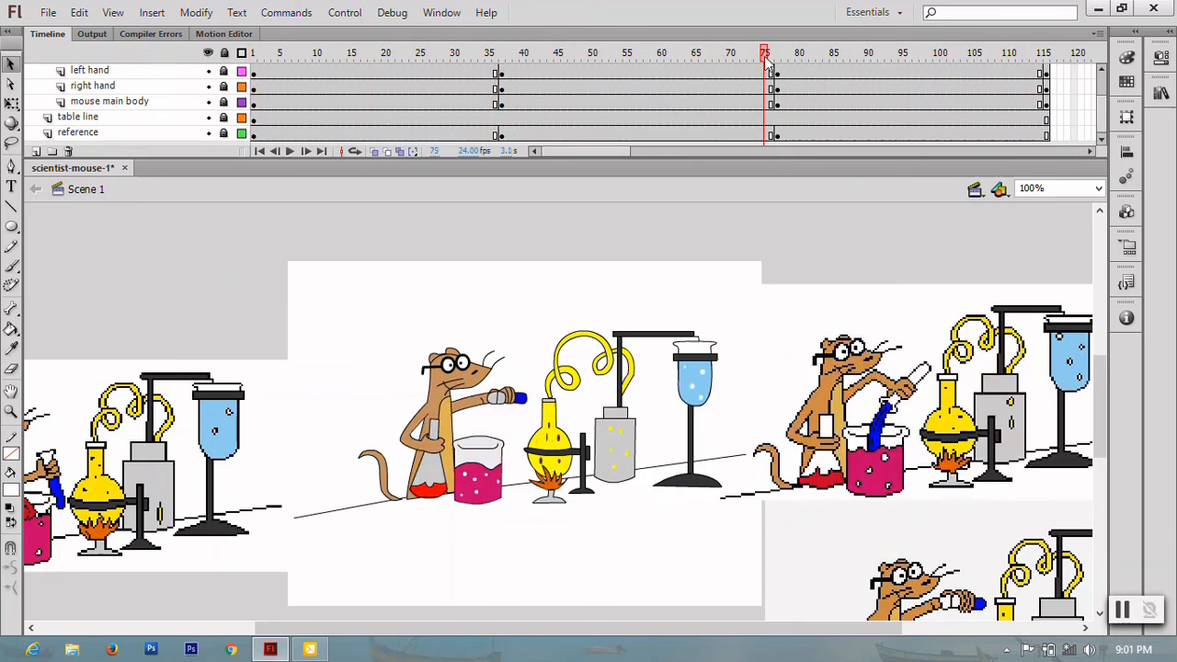
{"action": "key", "text": "Return"}
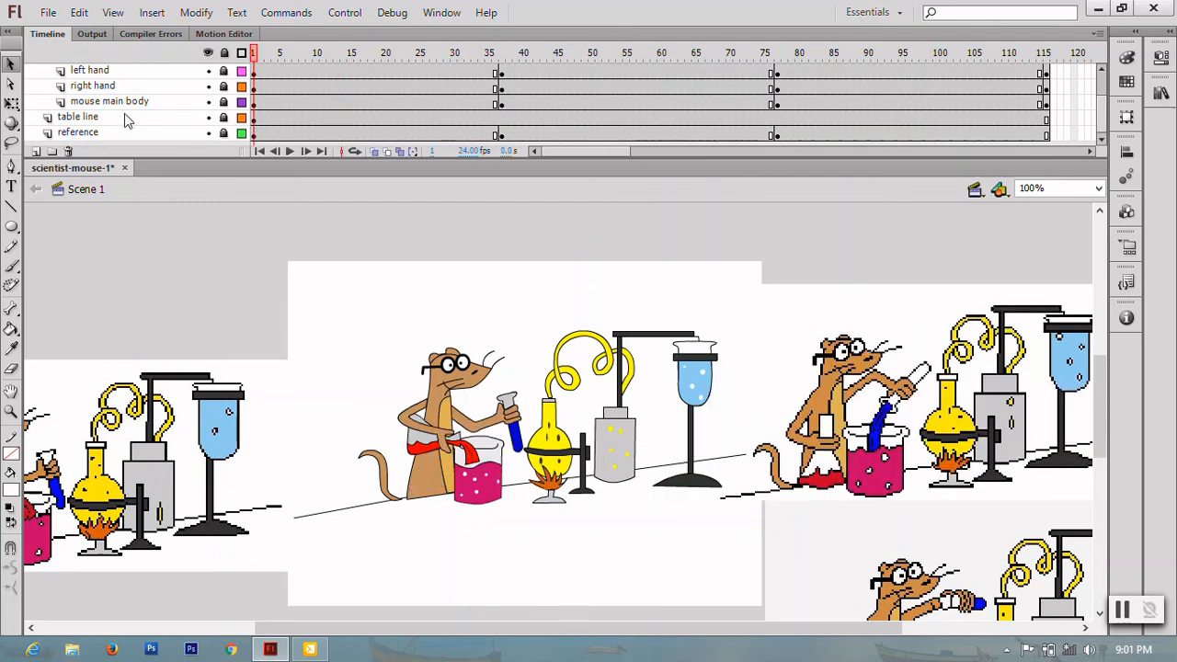
{"action": "scroll", "coordinate": [50, 110], "scroll_direction": "up", "scroll_amount": 2}
{"action": "left_click", "coordinate": [35, 101]}
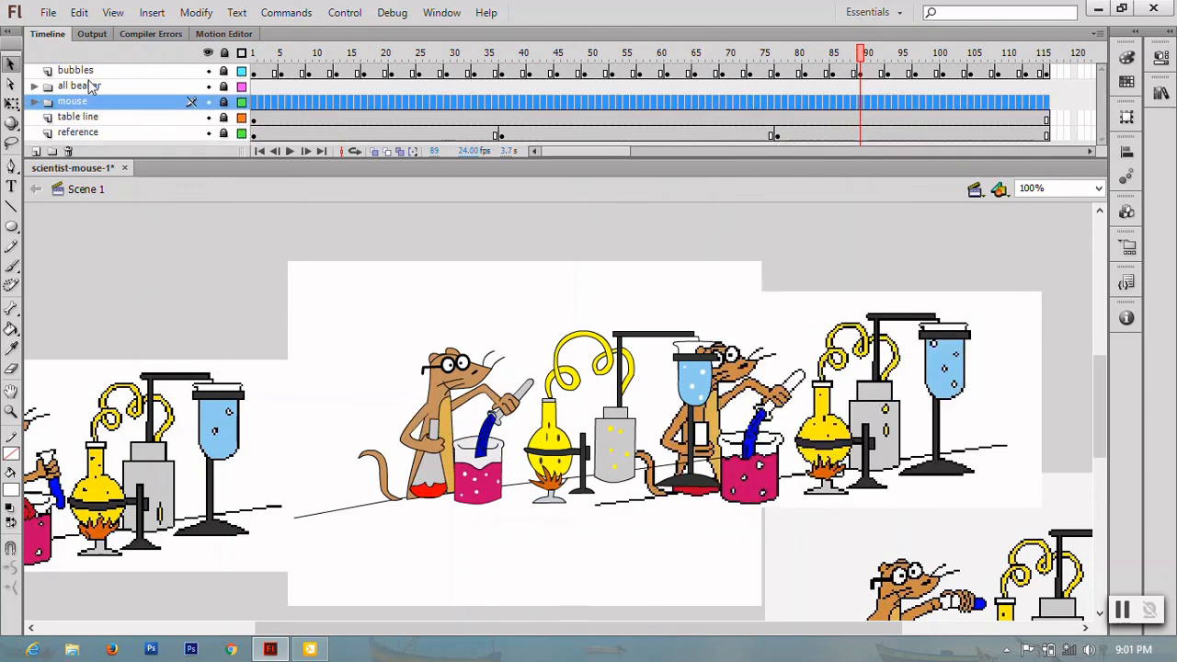
- Save the document and test the movie, closing the preview after watching it
{"action": "left_click", "coordinate": [210, 244]}
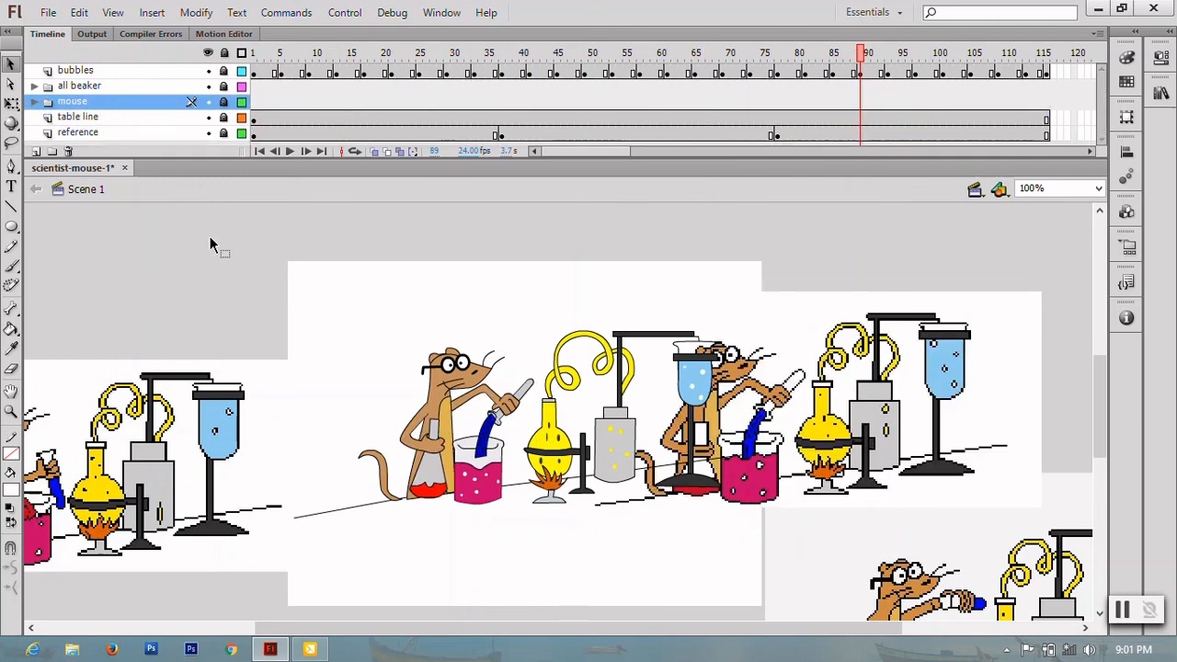
{"action": "key", "text": "ctrl+s"}
{"action": "key", "text": "ctrl+Return"}
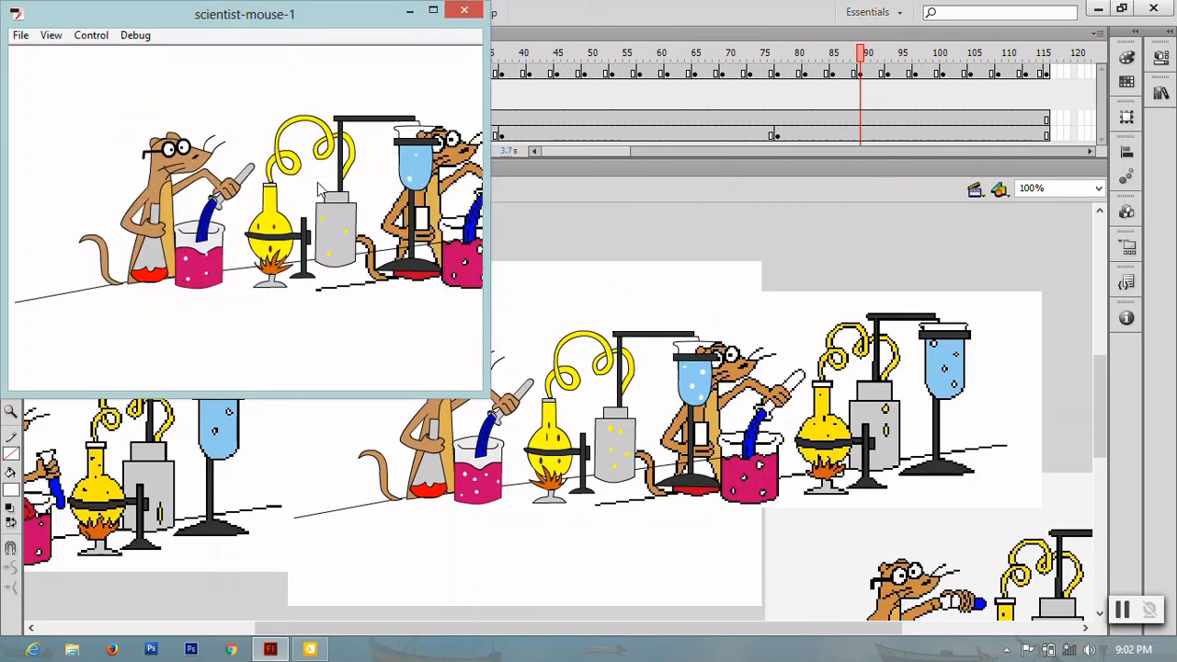
{"action": "left_click", "coordinate": [465, 9]}
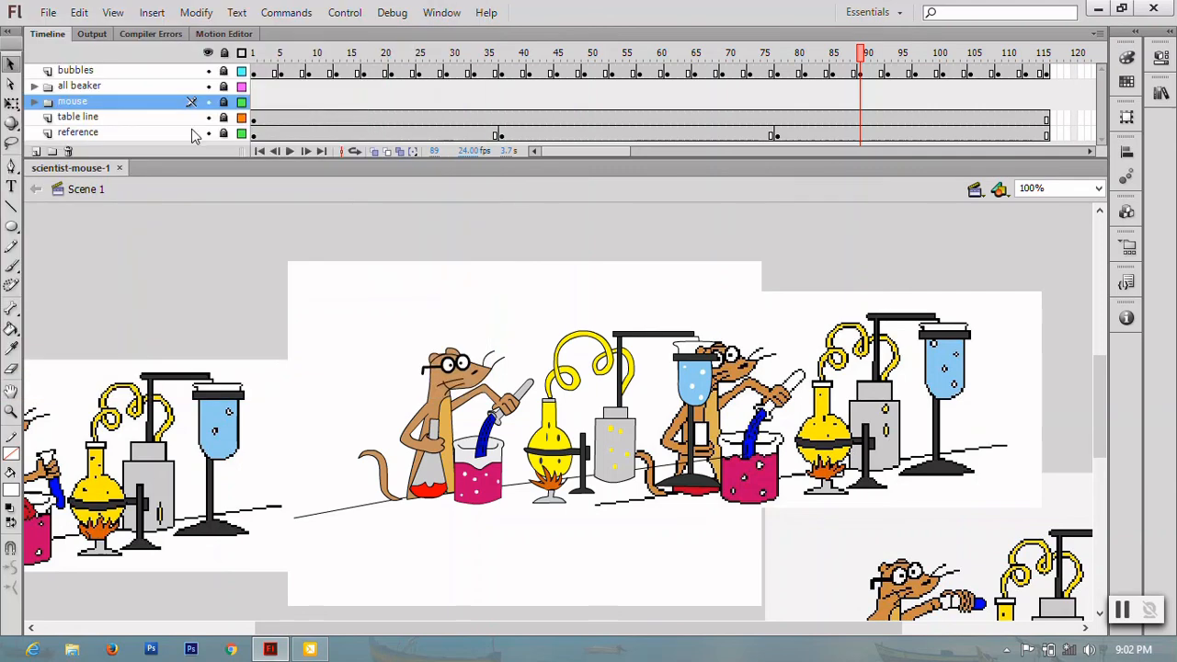
- Delete the reference layer and test the movie again, closing the preview after watching it
{"action": "right_click", "coordinate": [161, 132]}
{"action": "left_click", "coordinate": [209, 224]}
{"action": "key", "text": "ctrl+Return"}
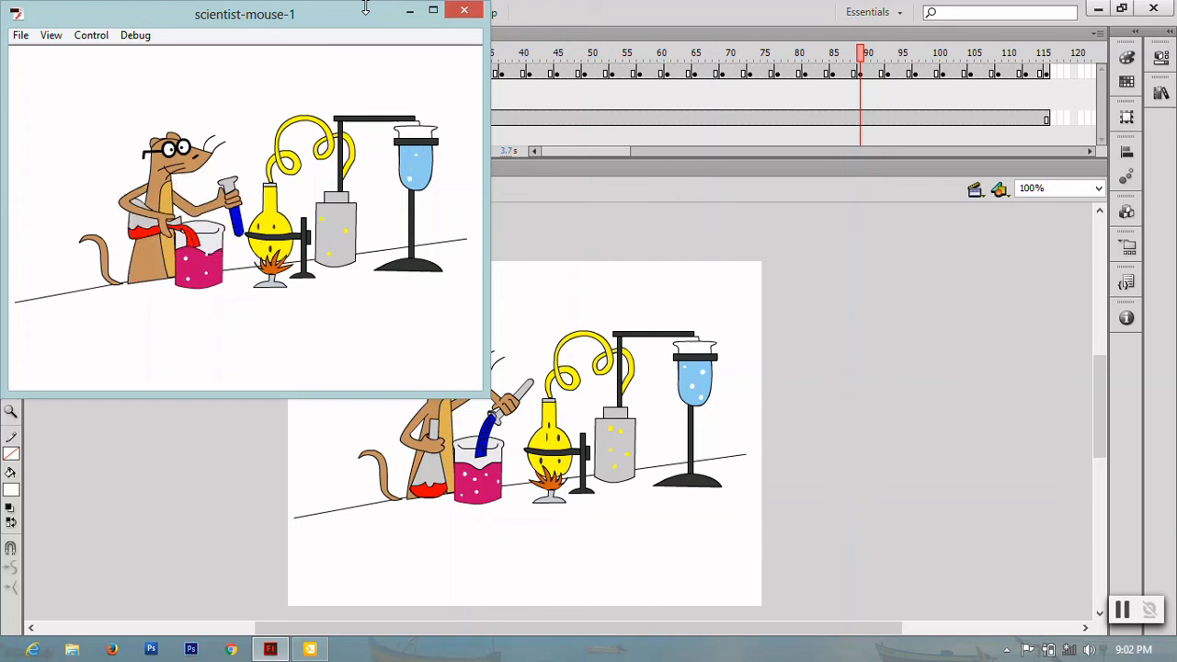
{"action": "left_click", "coordinate": [466, 11]}
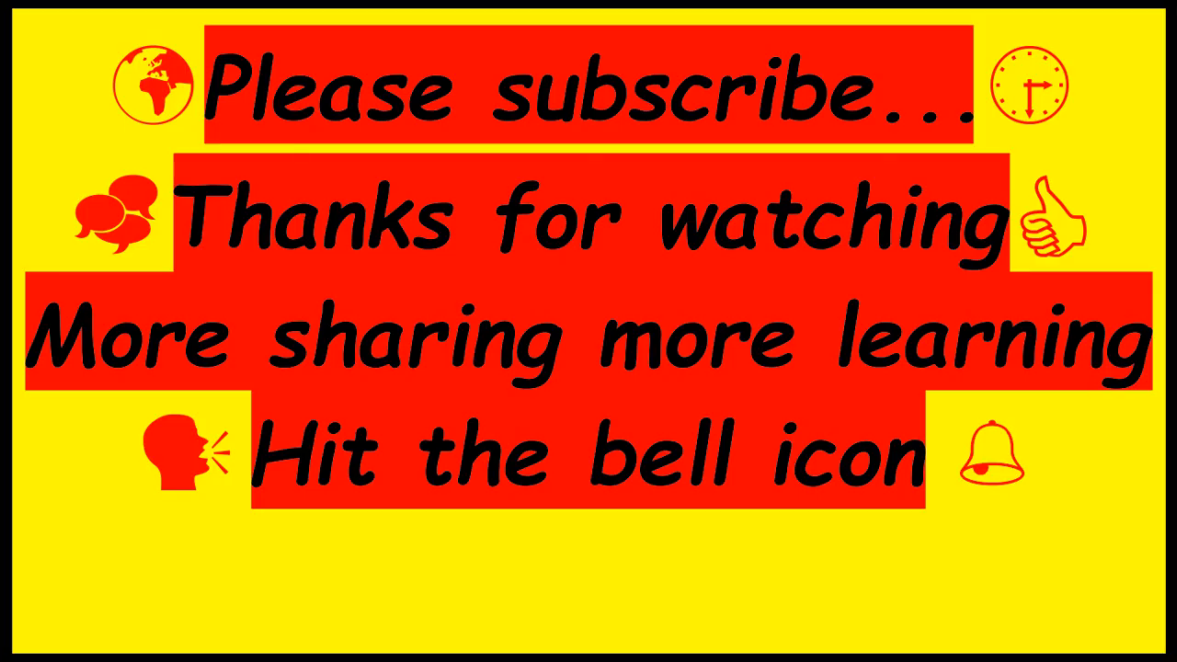